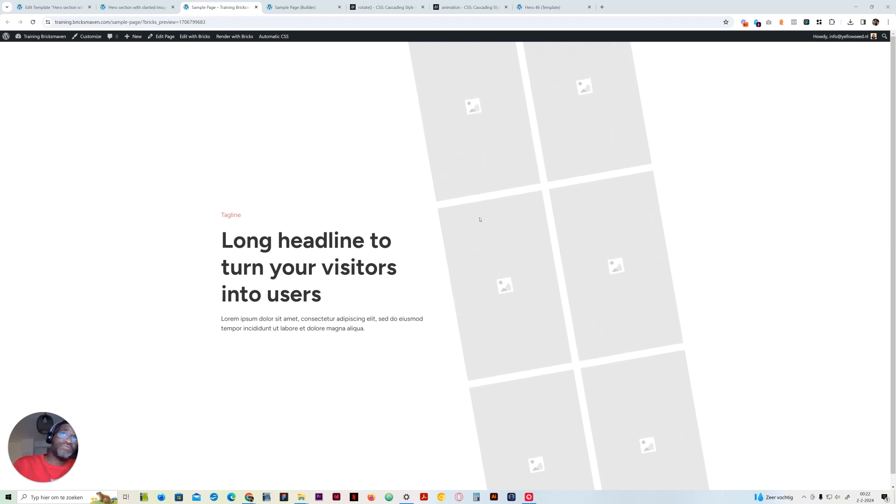
Review the CSS animation reference, the slanted image carousel on the sample page, and the Hero 46 template
left_click(461, 7)
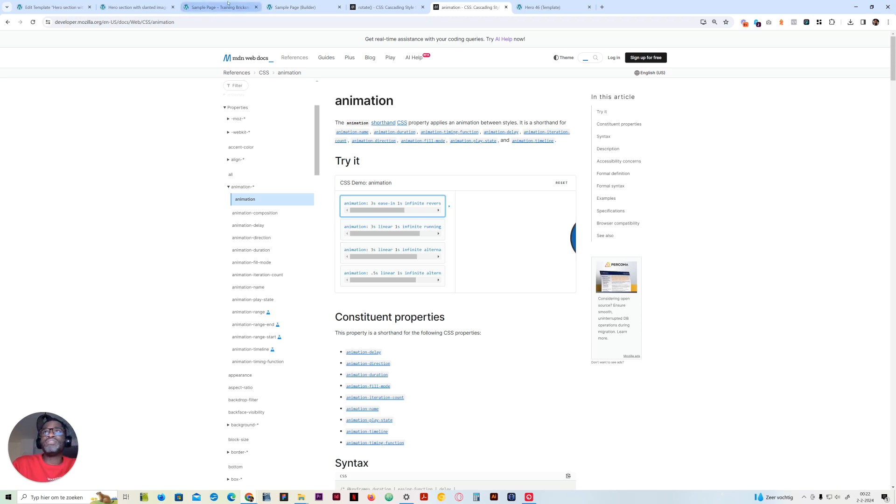
left_click(122, 3)
key("ctrl+Tab")
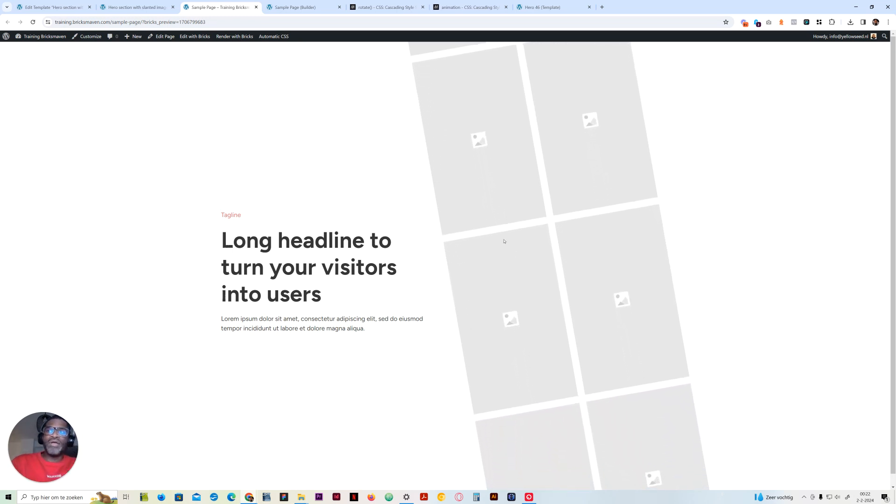
left_click(545, 8)
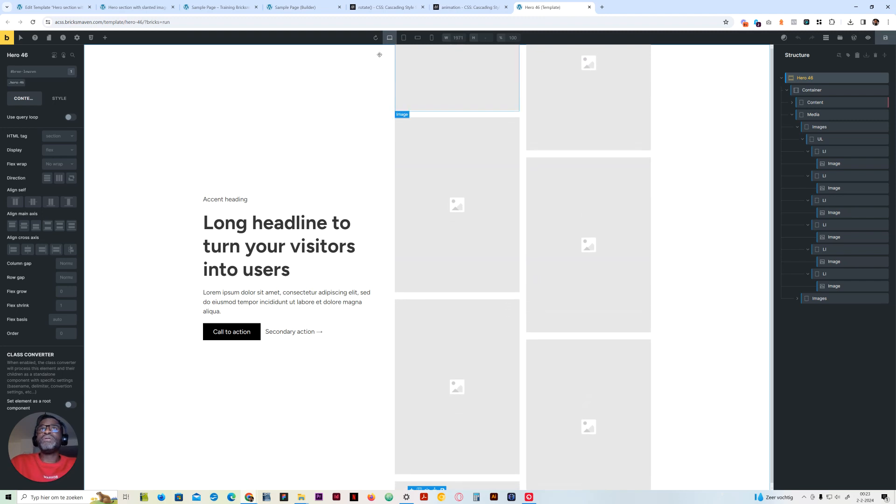
left_click(207, 5)
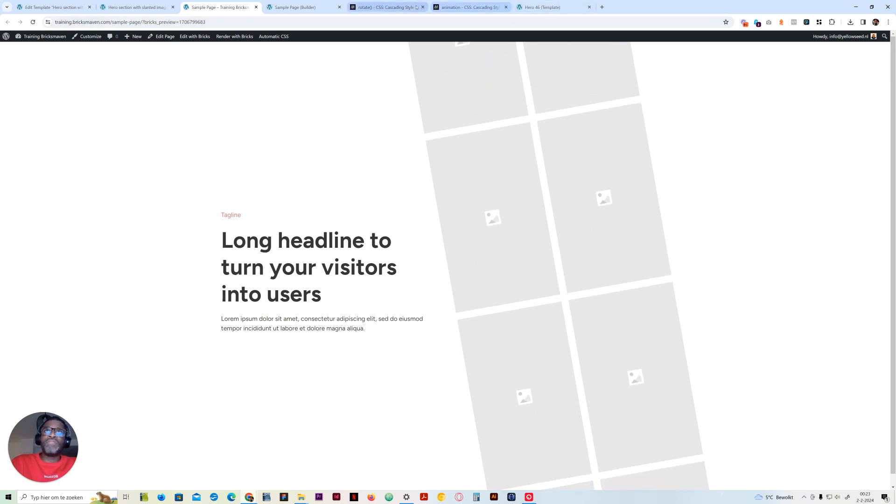
left_click(462, 8)
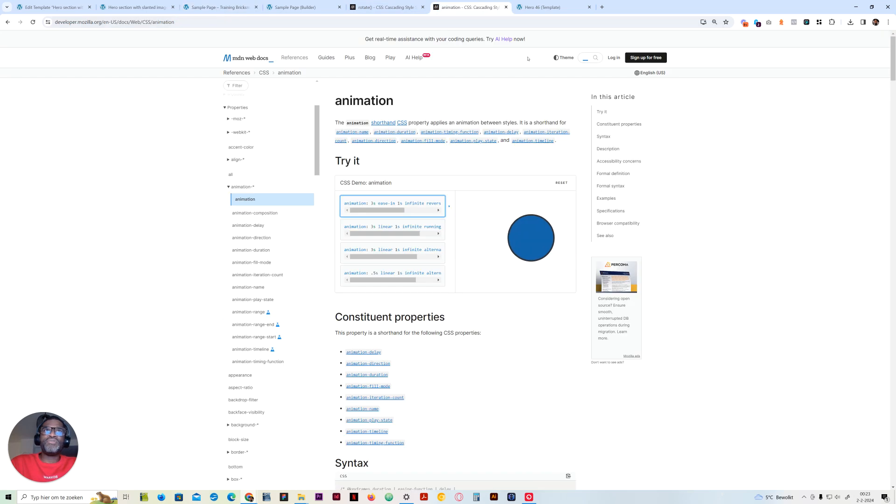
Look up the CSS columns property on MDN, then return to the sample page preview
left_click(407, 21)
type("colu")
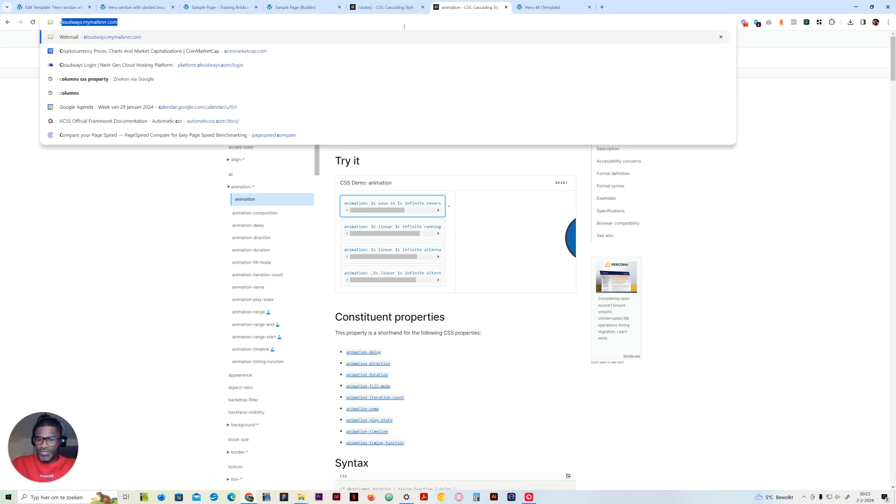
key("Return")
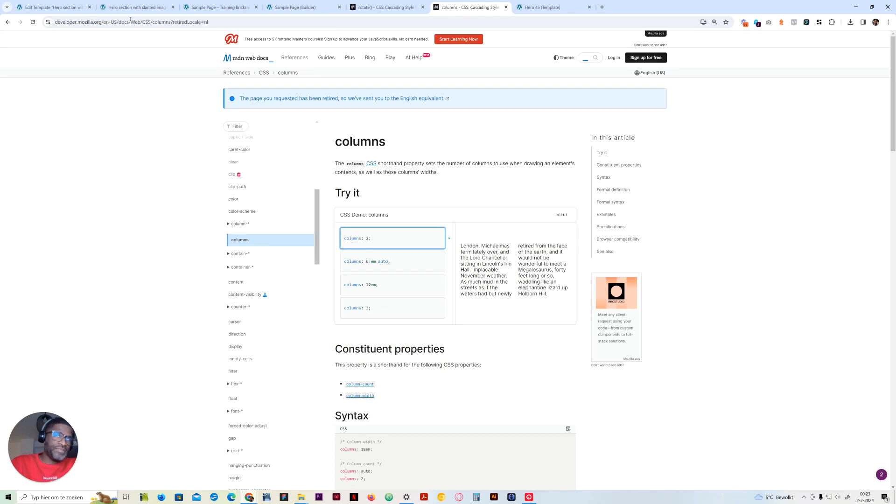
left_click(8, 22)
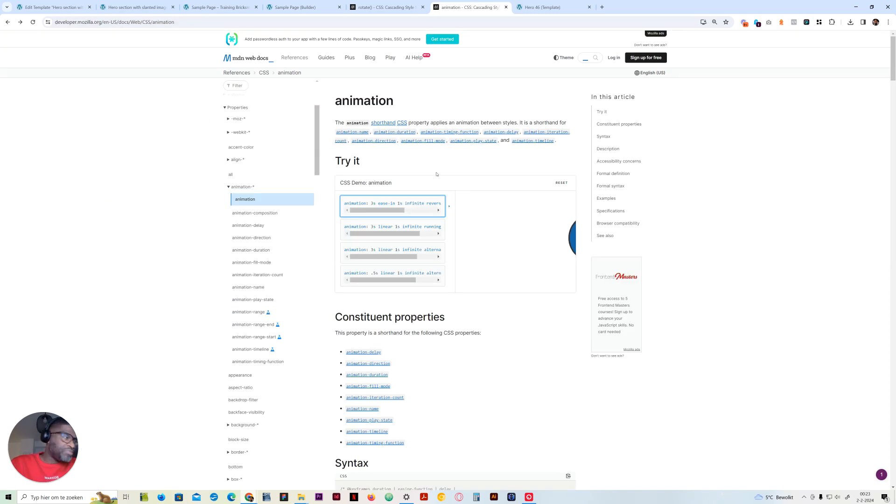
left_click(186, 6)
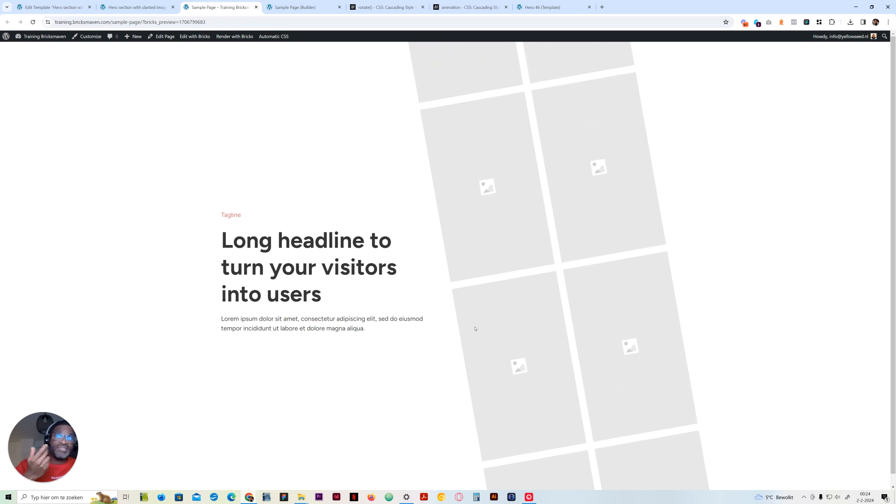
Add a section to the slanted image carousel template and rename it Hero Slanted
left_click(148, 4)
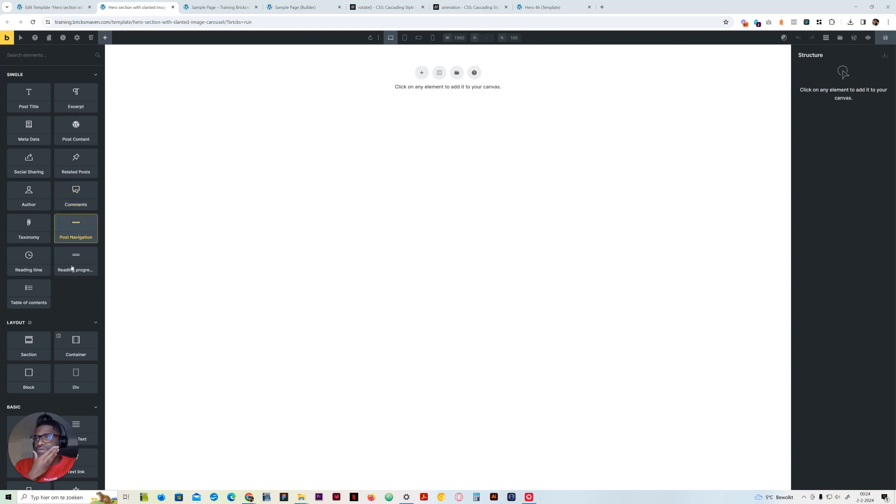
left_click_drag(59, 444, 743, 436)
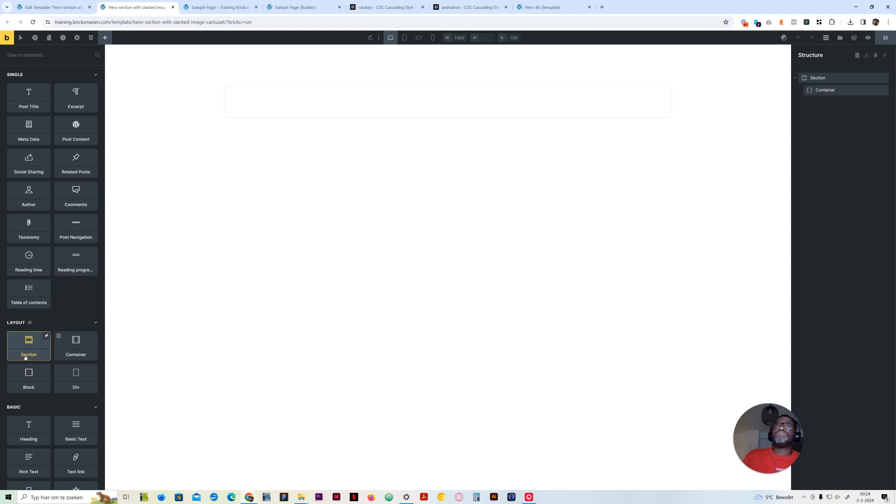
double_click(824, 78)
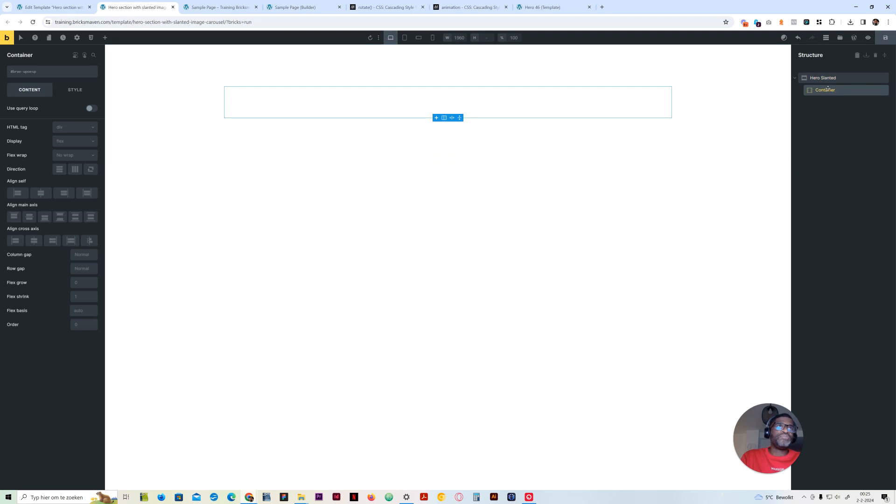
Add two blocks inside the Hero Slanted container and name them Content and Media wrapper
left_click(106, 37)
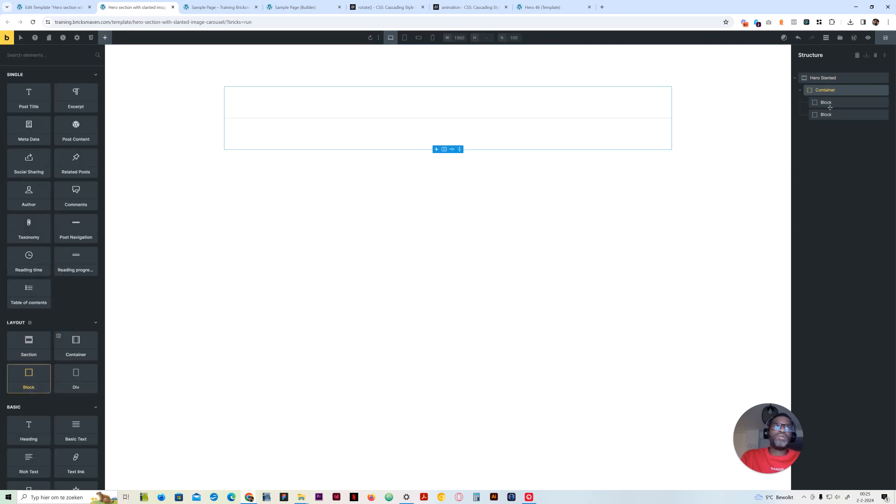
double_click(825, 102)
type("ntr")
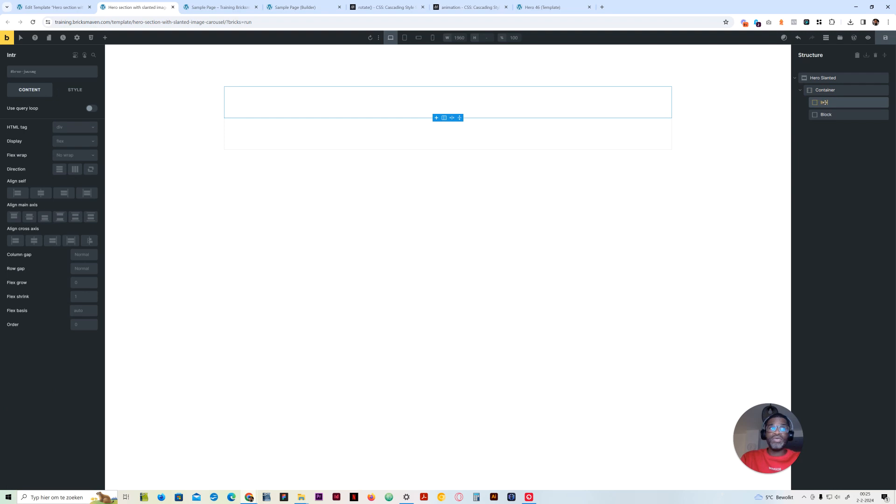
key("BackSpace")
double_click(826, 102)
type("Content")
double_click(826, 115)
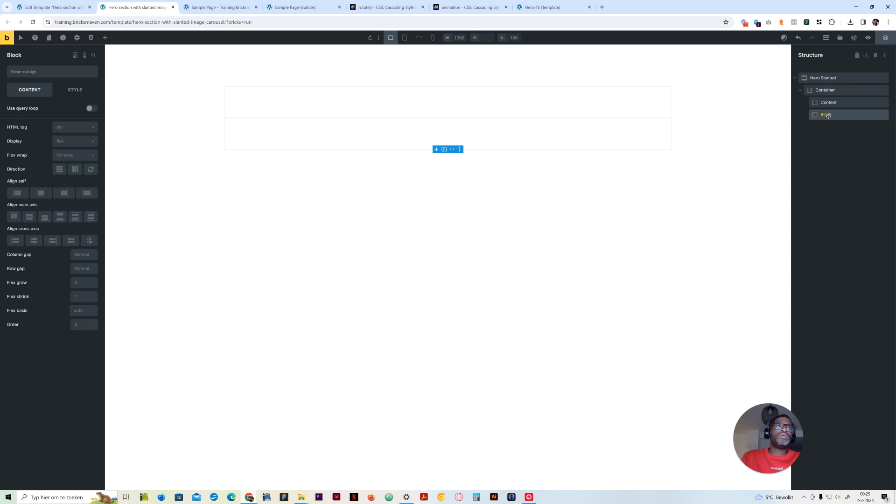
type("Media wrapper")
Find and insert the Section Intro Left template, and nest its Intro element inside the Content block
left_click(829, 102)
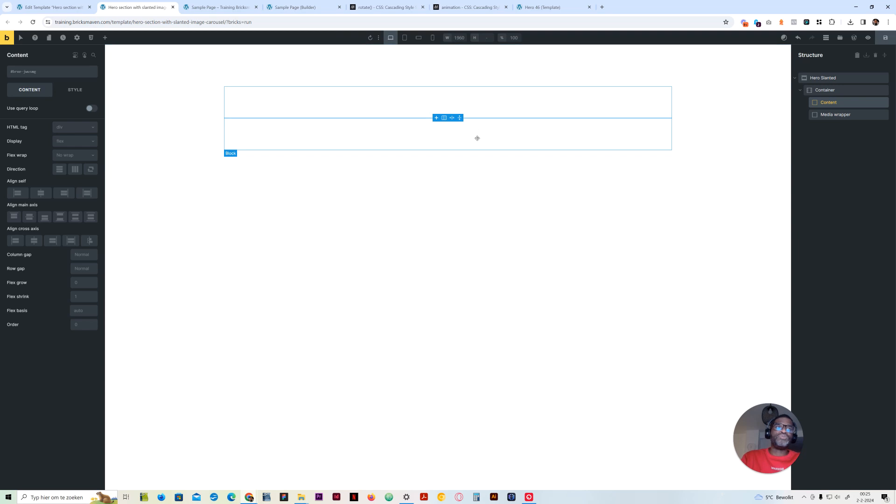
left_click(840, 37)
left_click(433, 101)
type("intro")
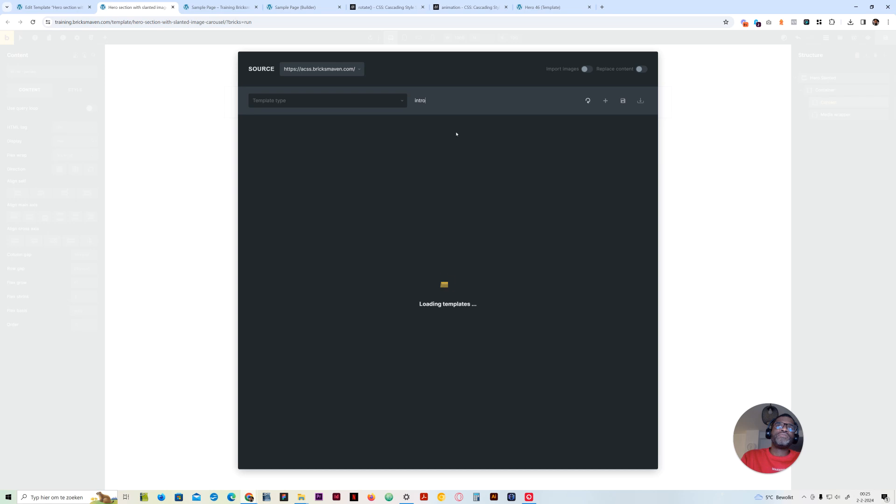
mouse_move(451, 153)
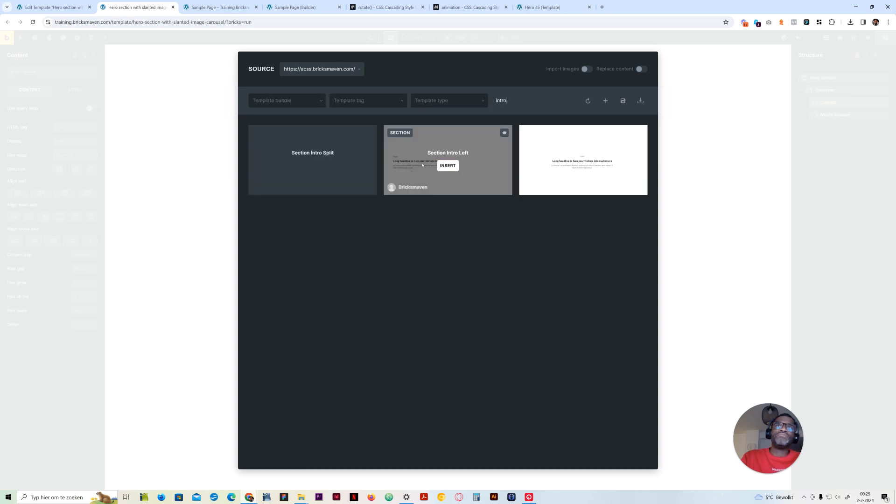
left_click(448, 165)
left_click(466, 143)
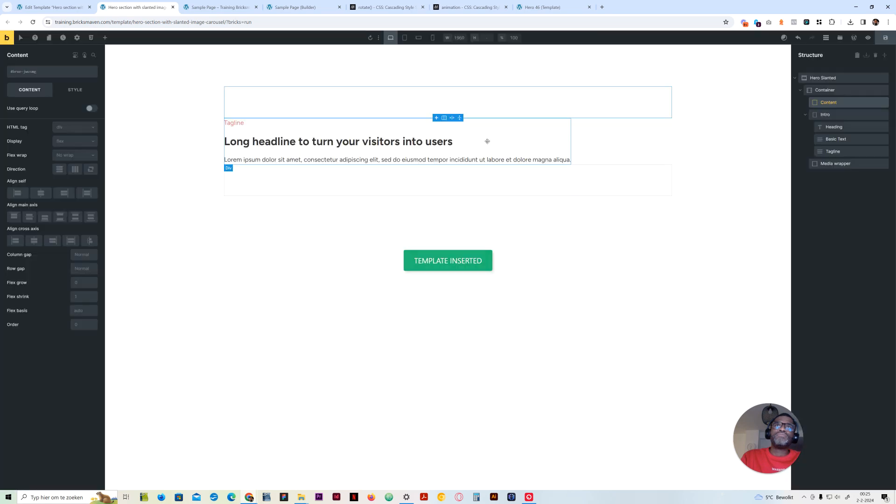
left_click_drag(825, 115, 831, 107)
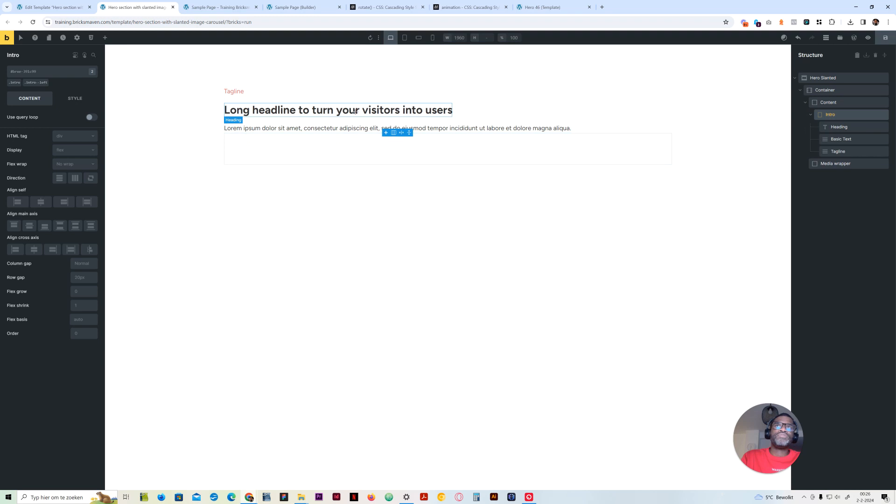
Set the HTML tag of the intro's headline to h1
left_click(280, 110)
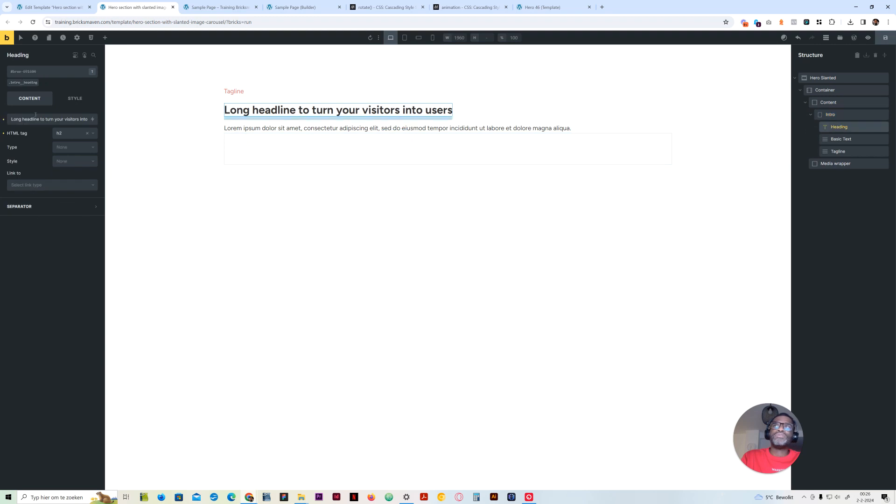
left_click(68, 134)
left_click(60, 140)
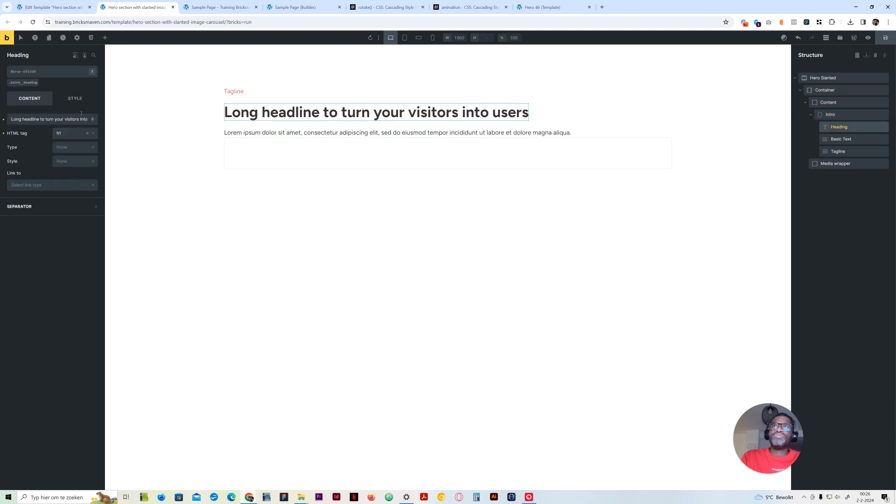
Set the font size of the heading's .intro__heading class to calc(var(--h1) * 1.4)
left_click(78, 99)
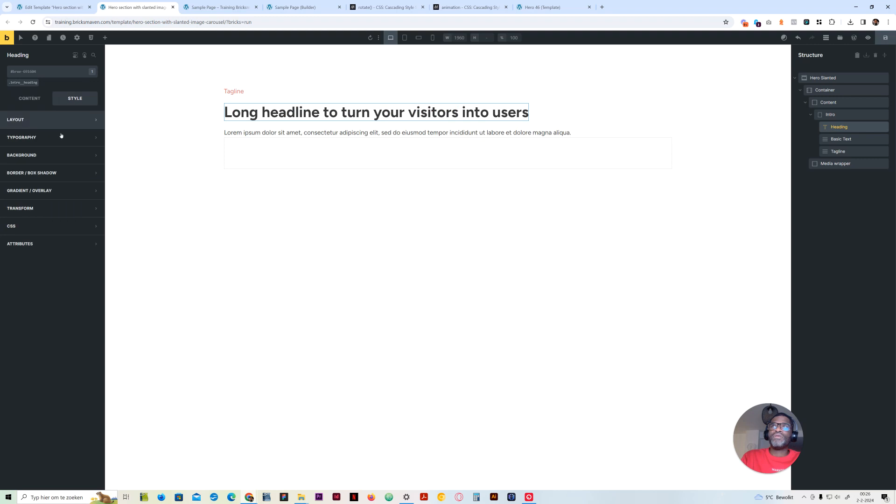
left_click(58, 137)
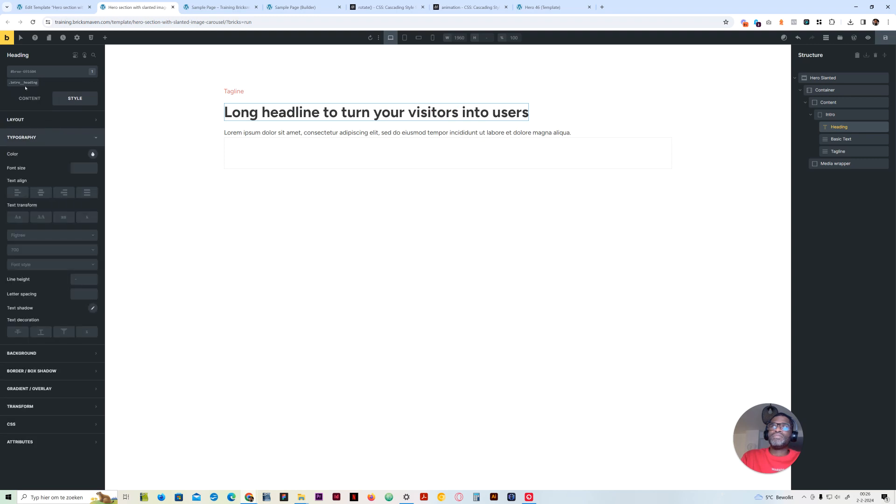
left_click(25, 83)
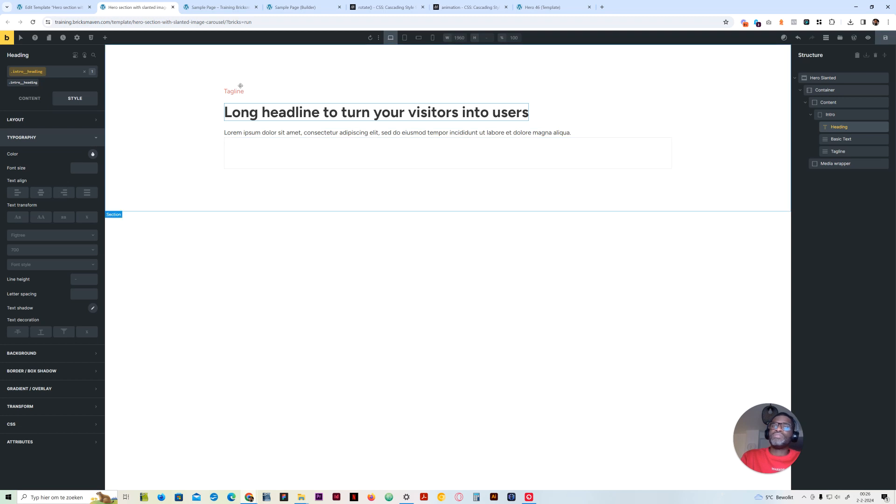
left_click(80, 170)
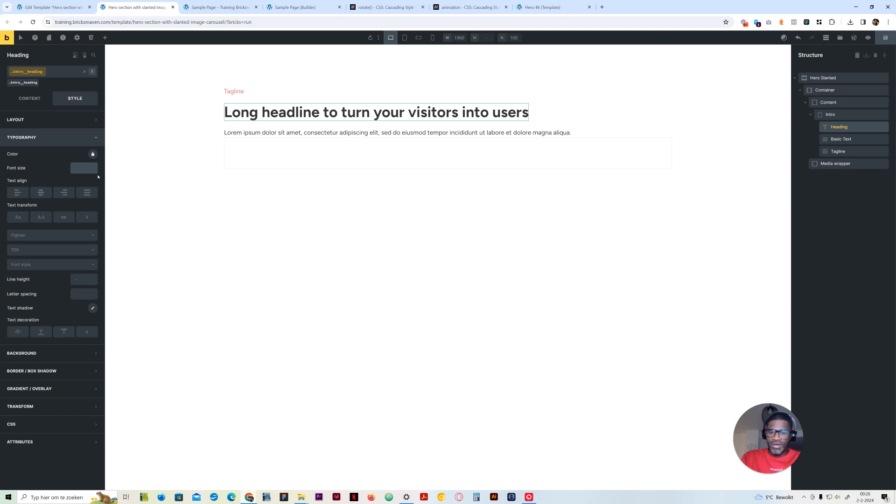
type("--h1 * 1.4")
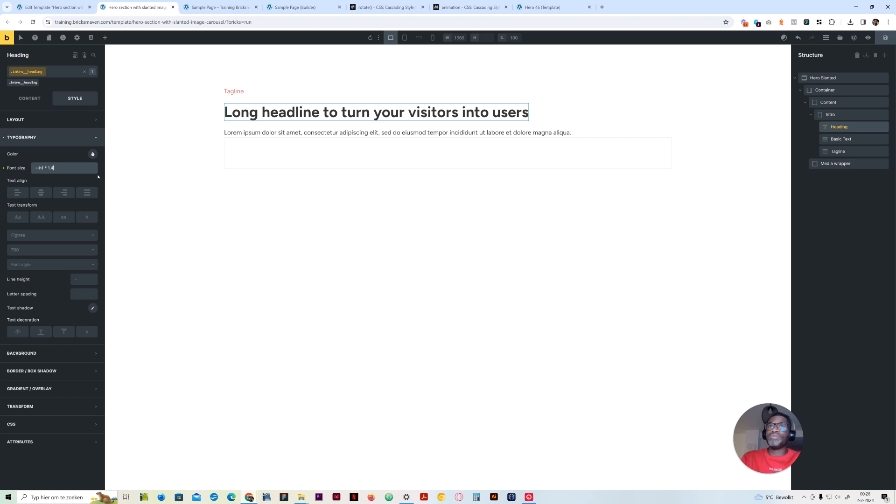
key("Return")
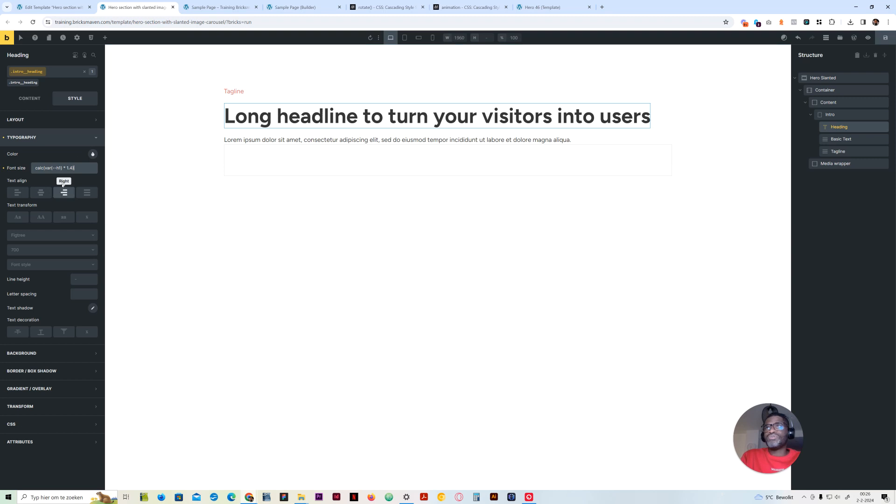
left_click(60, 137)
left_click(28, 98)
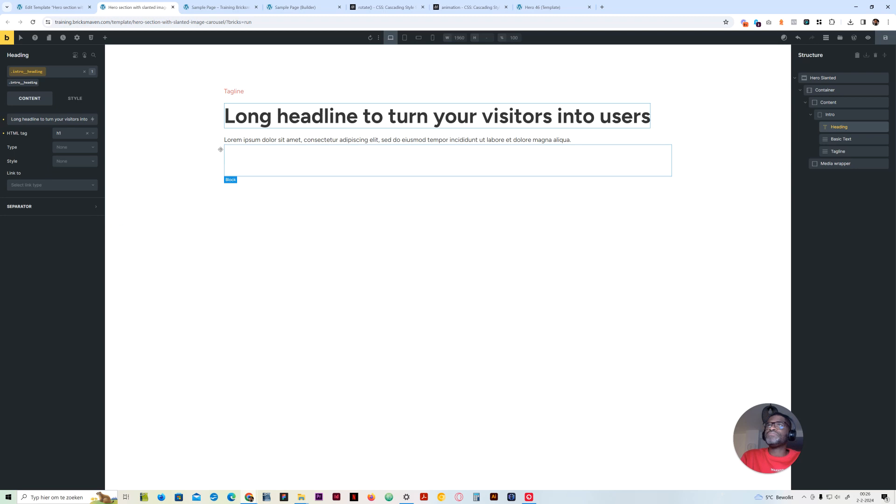
Check the Intro's child elements, collapse Intro in the structure tree, and select the parent Container
left_click(829, 99)
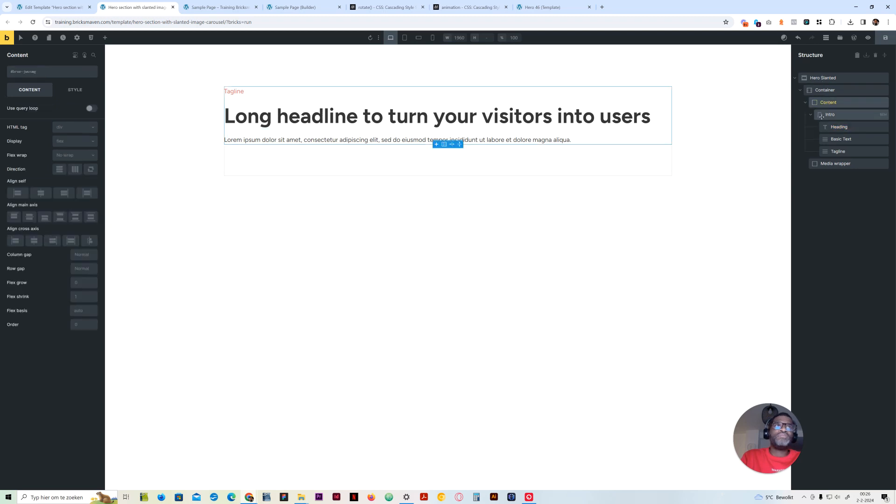
left_click(824, 115)
left_click(811, 115)
left_click(811, 115)
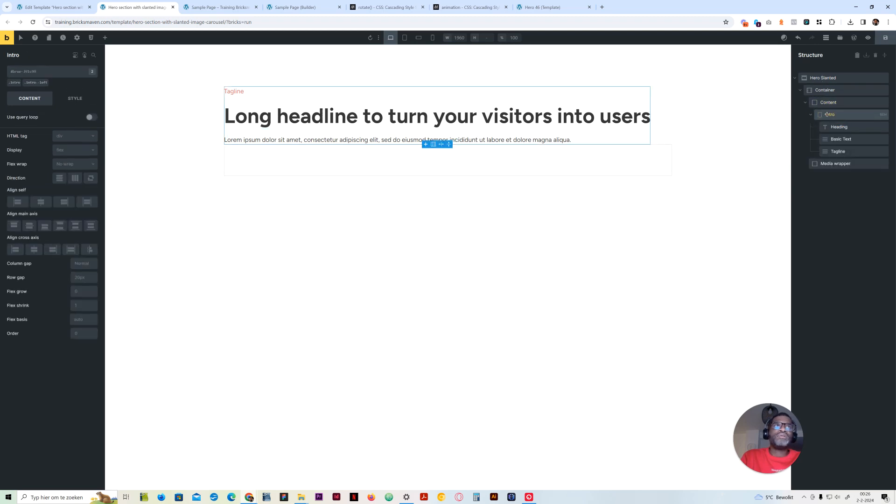
left_click(835, 127)
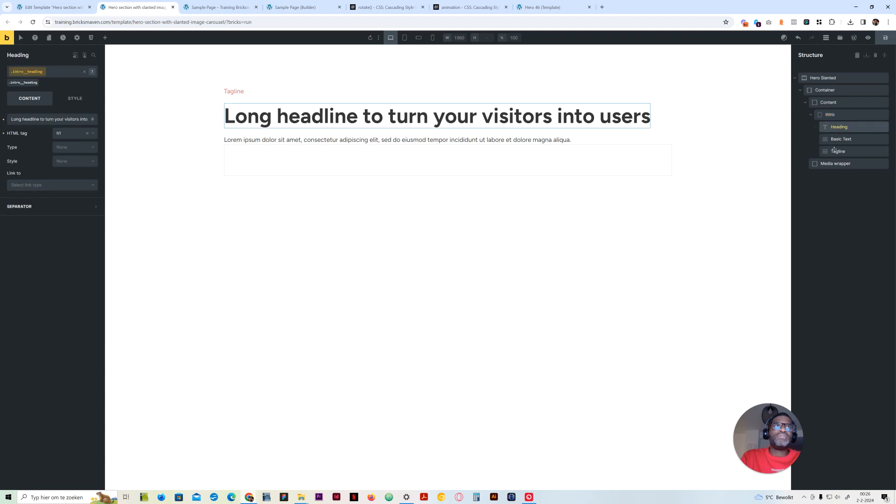
left_click(839, 139)
left_click(812, 115)
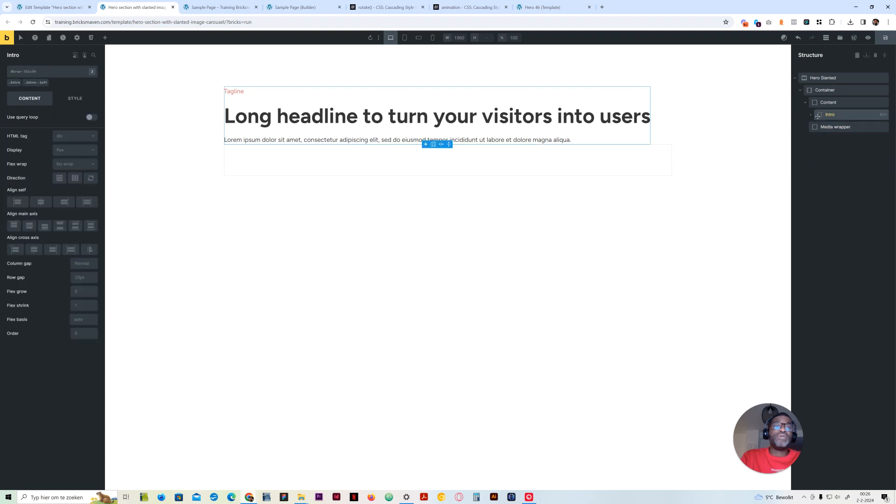
left_click(837, 127)
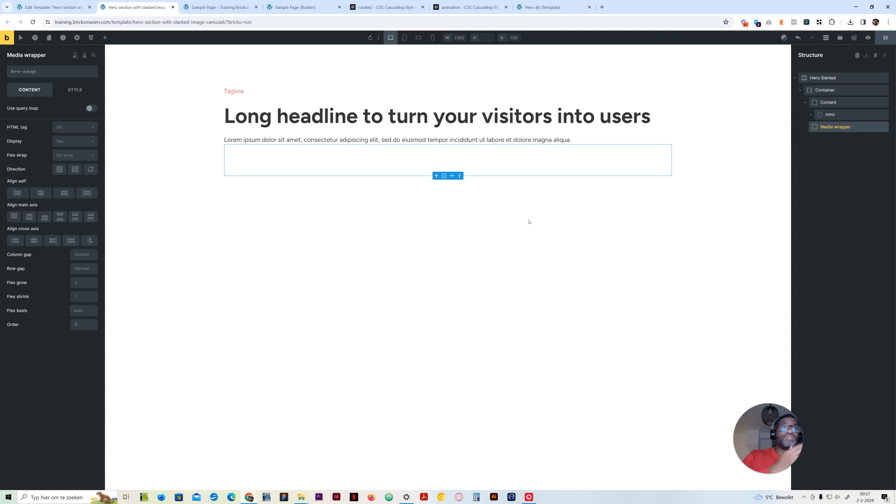
left_click(822, 92)
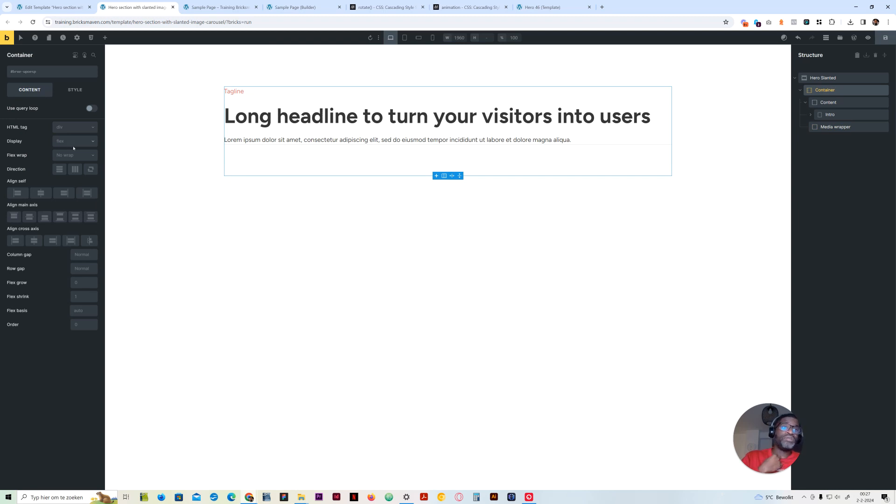
Add a Block inside the Media wrapper and name it List wrapper
left_click(830, 129)
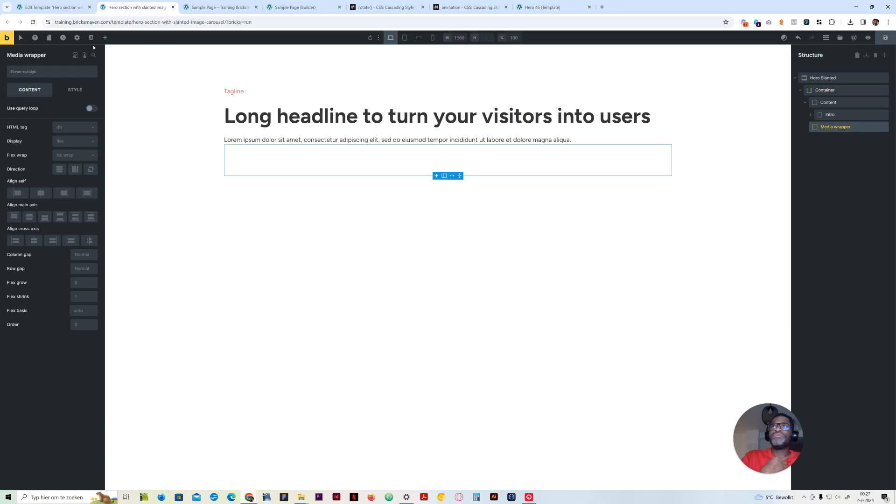
left_click(105, 37)
left_click(28, 377)
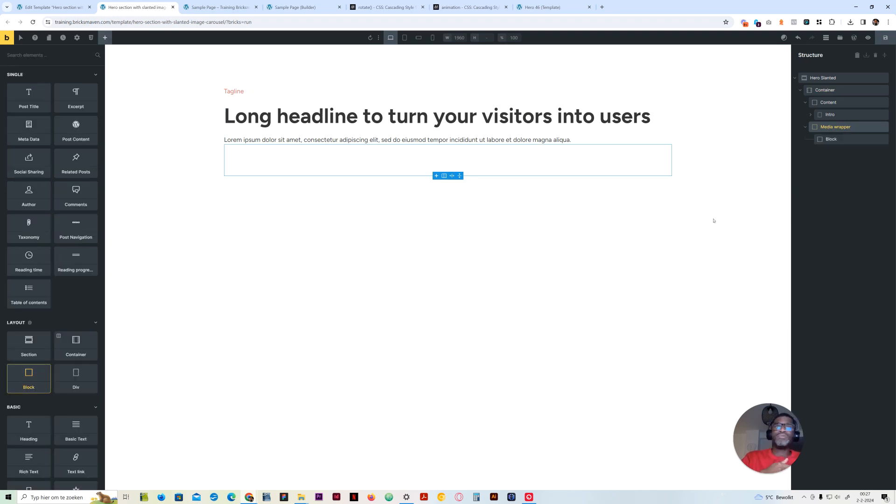
double_click(830, 139)
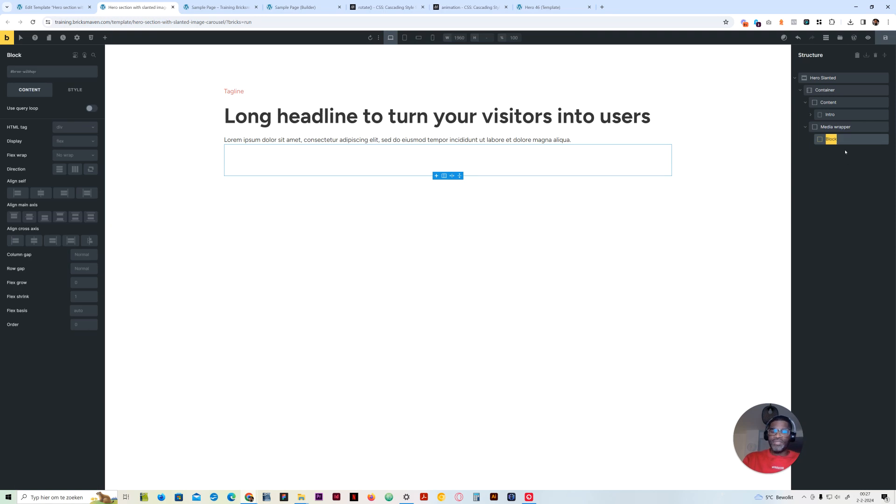
type("List c")
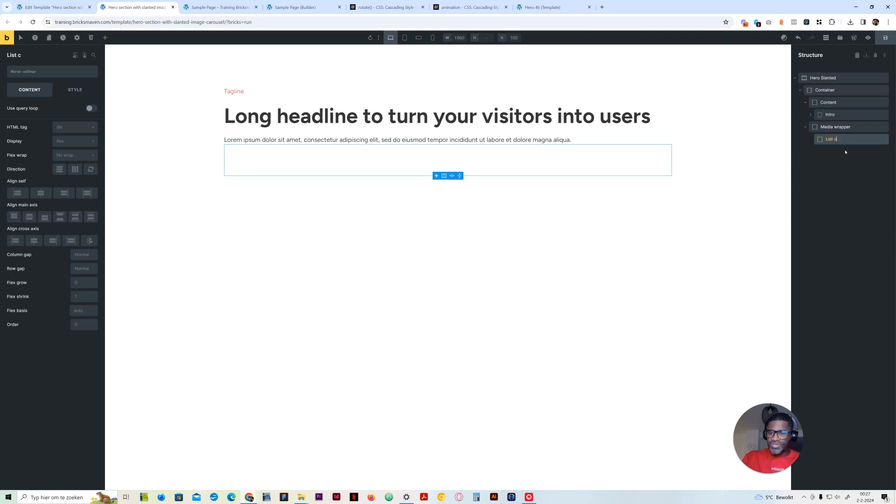
type("arousel")
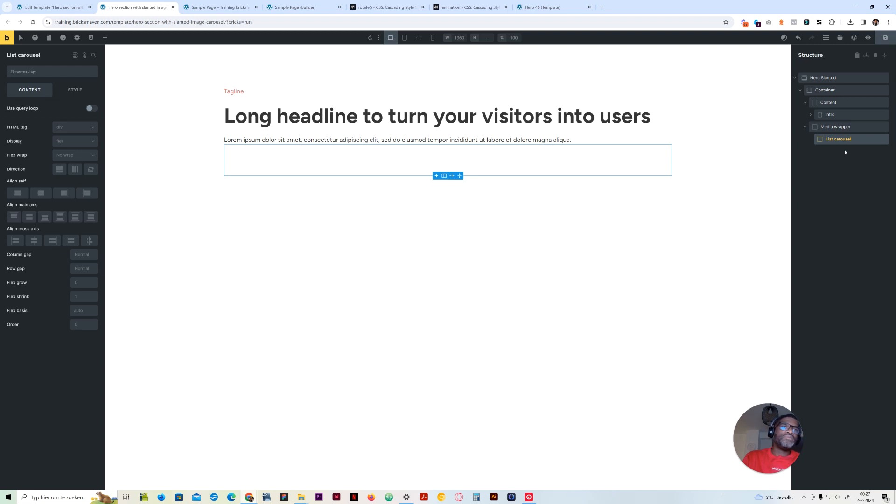
key("BackSpace")
key("BackSpace")
key("BackSpace")
type("wrapper")
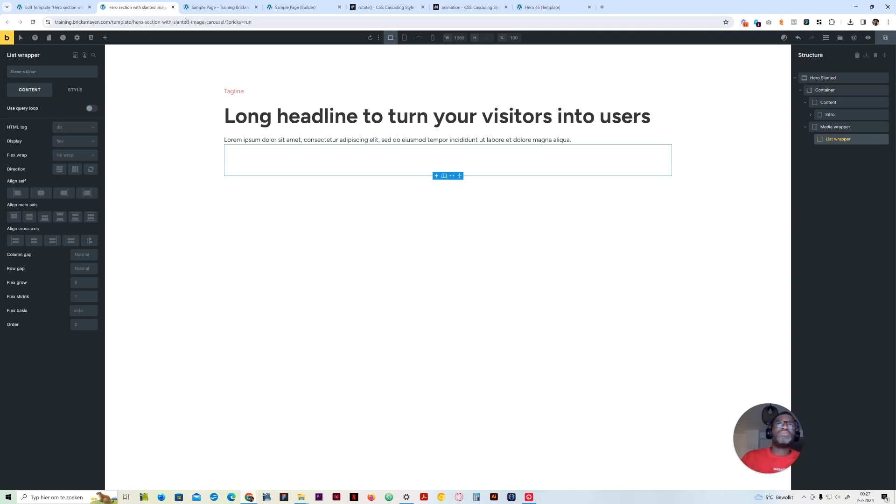
Add two blocks inside the List wrapper, nest one within the other, and name both Image wrapper
left_click(105, 38)
double_click(38, 386)
left_click_drag(842, 163, 839, 152)
double_click(836, 151)
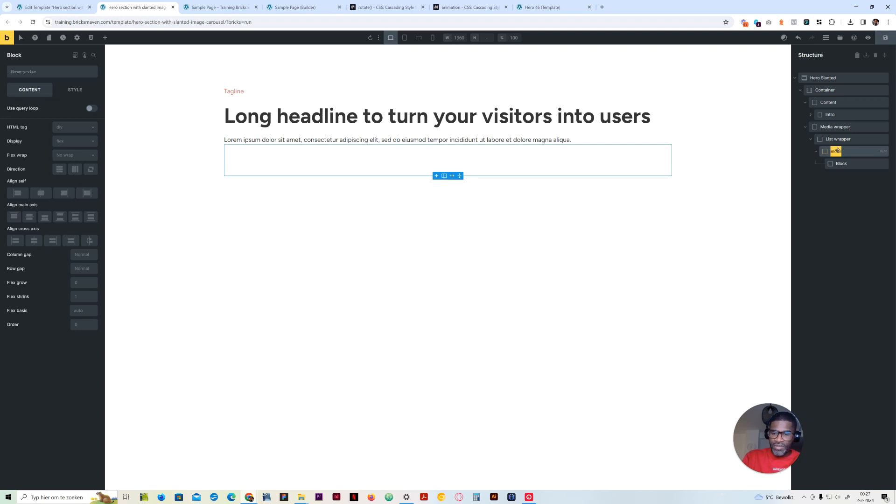
type("Image wrapper")
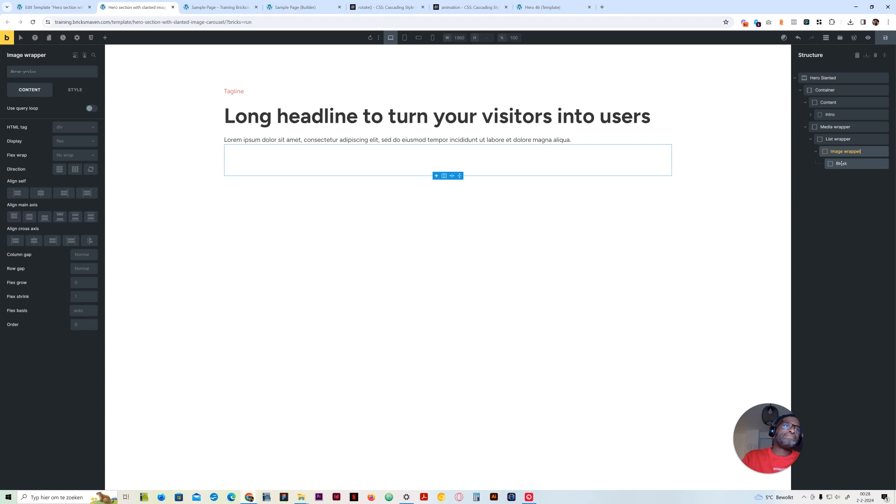
double_click(843, 163)
type("Image wrapper")
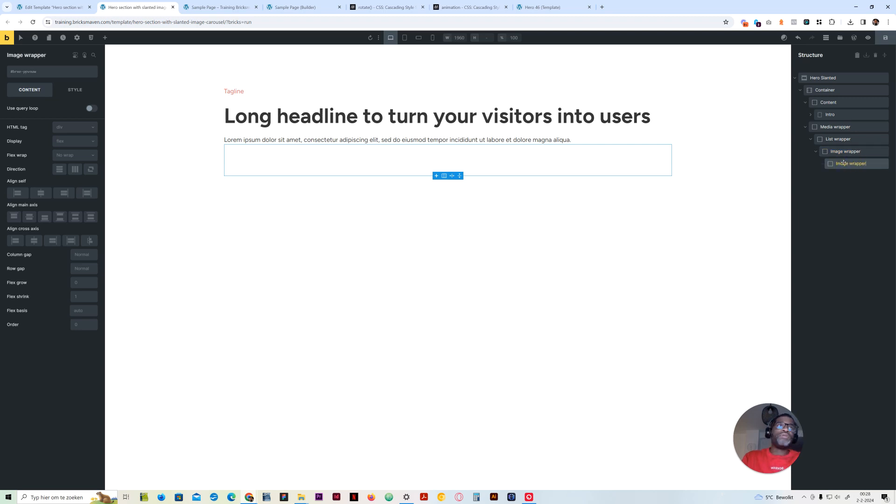
Rename the outer Image wrapper block to Carousel list
double_click(850, 153)
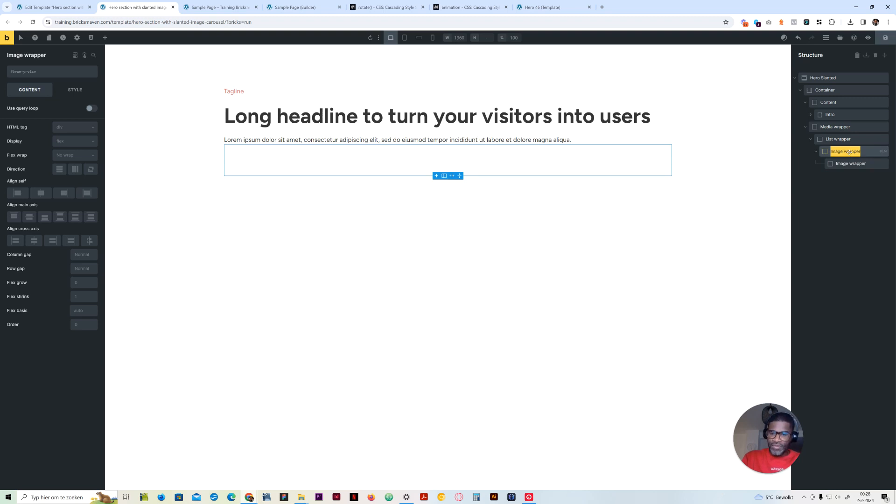
type("Ul")
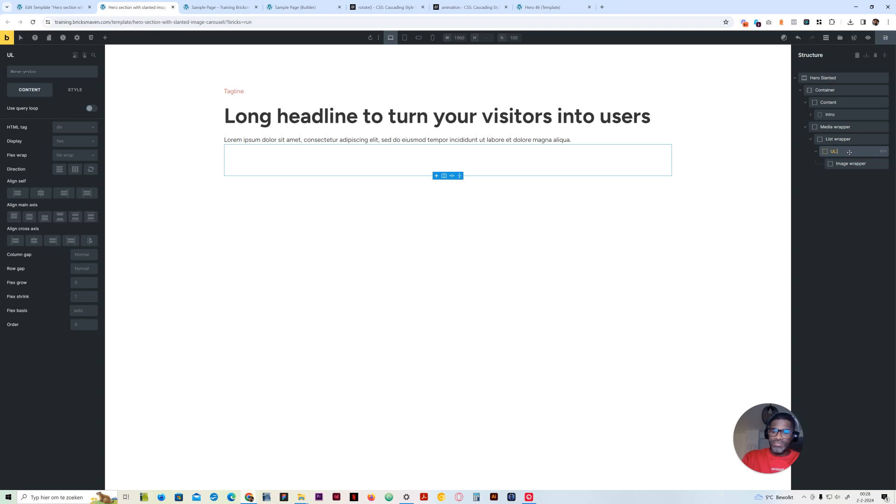
left_click(850, 163)
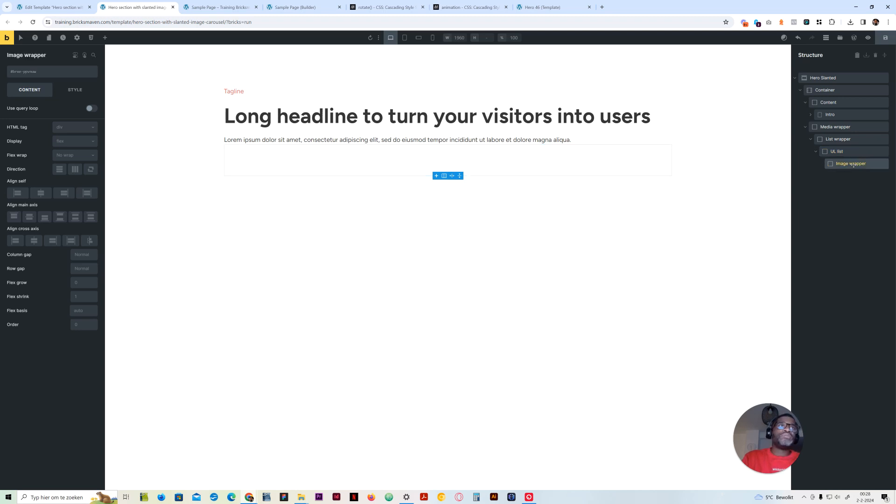
double_click(839, 151)
type("Carousel list")
key("Return")
Insert an Image element inside the Image wrapper
left_click(845, 165)
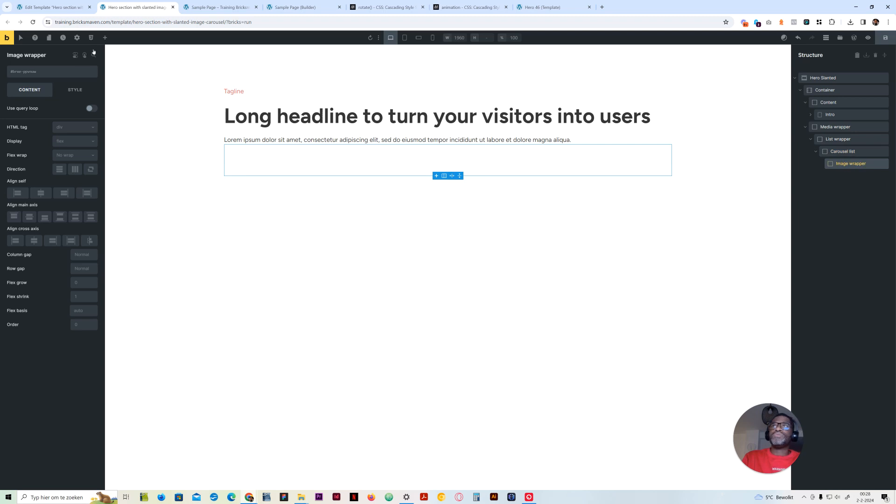
left_click(105, 38)
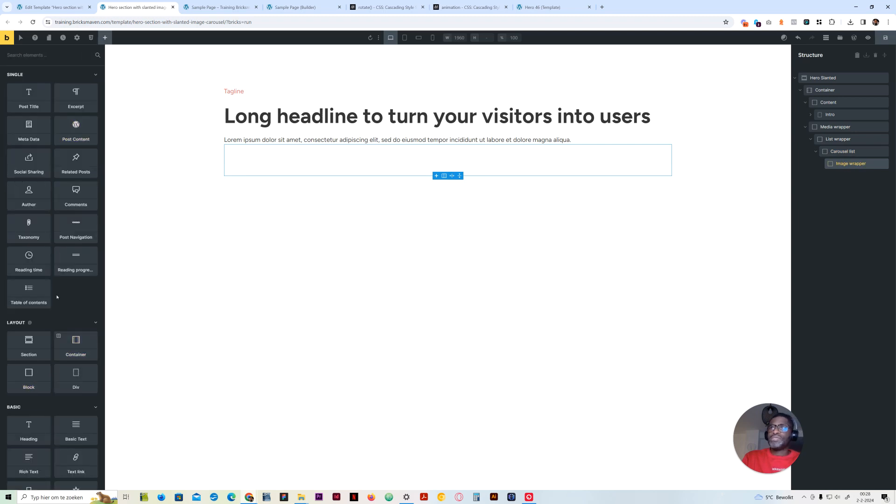
scroll(47, 420, "down", 3)
left_click(28, 424)
left_click(847, 176)
Set the HTML tag of the Carousel list to ul and of the Image wrapper to li
left_click(842, 150)
left_click(73, 127)
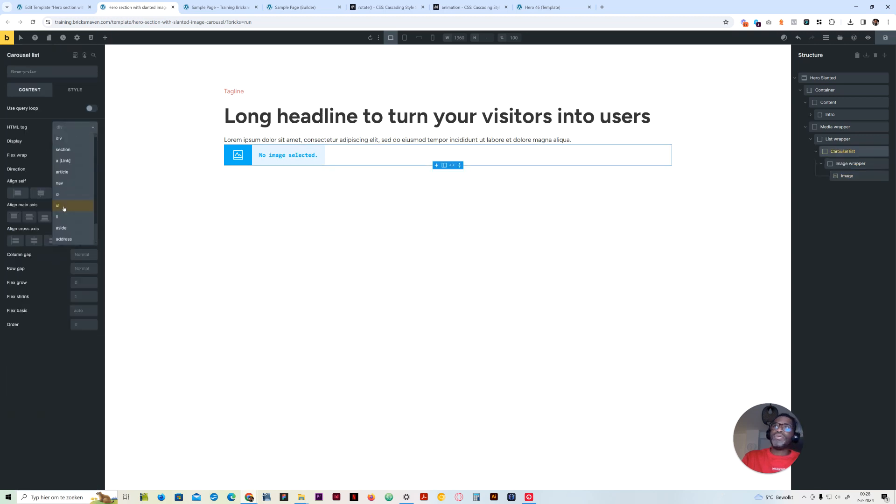
left_click(66, 209)
left_click(842, 161)
left_click(73, 127)
left_click(65, 219)
Assign the existing list--none class to the Carousel list
left_click(842, 151)
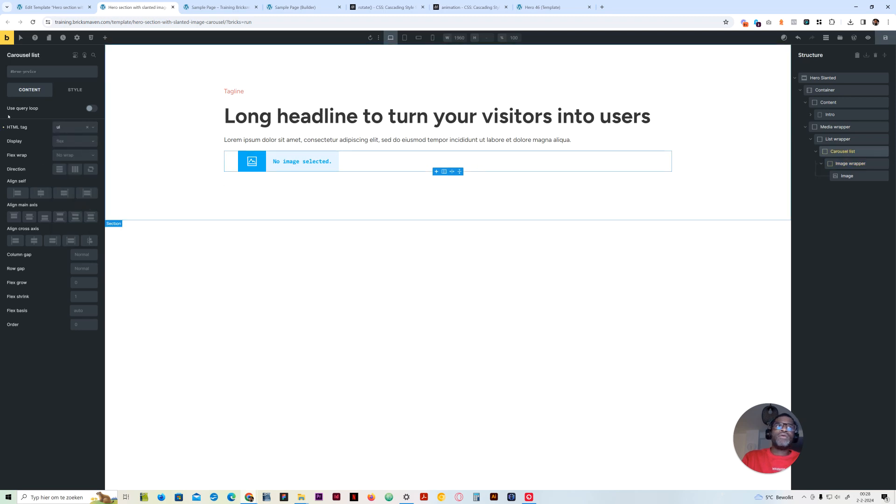
left_click(45, 73)
type("list--")
key("BackSpace")
left_click(60, 113)
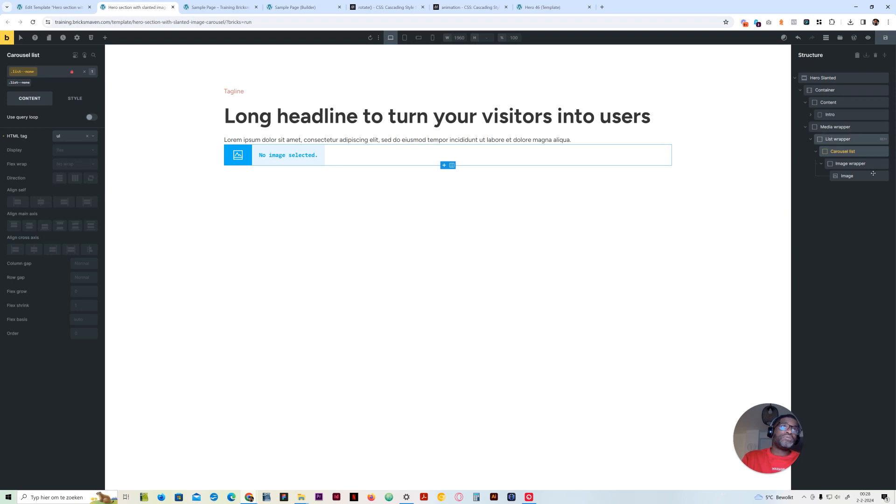
Create the class hero-slanted on the Hero Slanted section
left_click(878, 78)
left_click(50, 74)
type("hero-s")
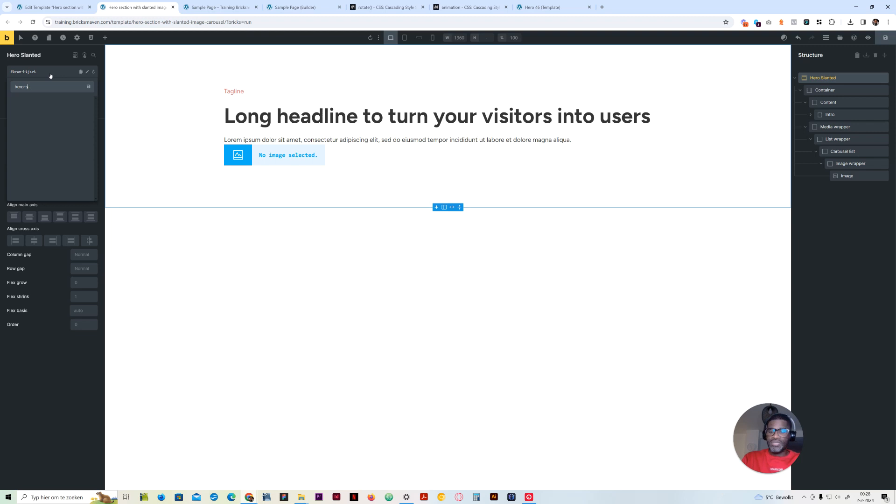
key("Return")
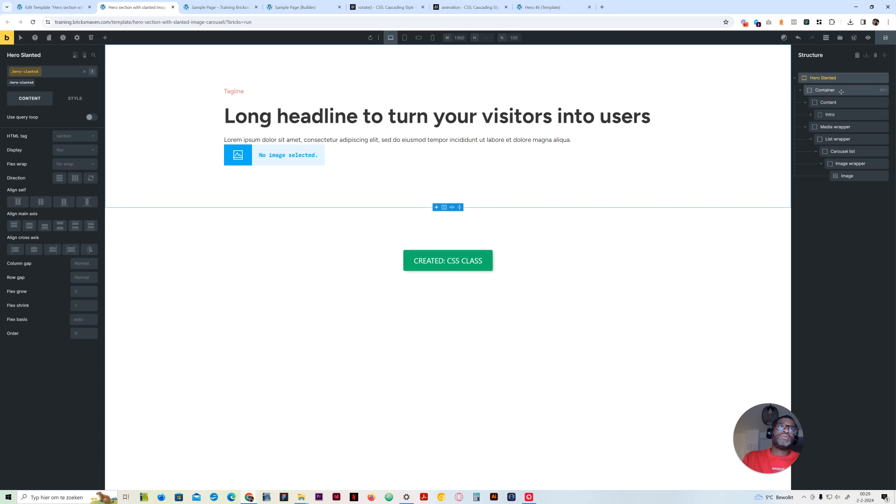
Create the class hero-slanted-container on the Container
left_click(841, 95)
left_click(55, 73)
type("hero-slanted")
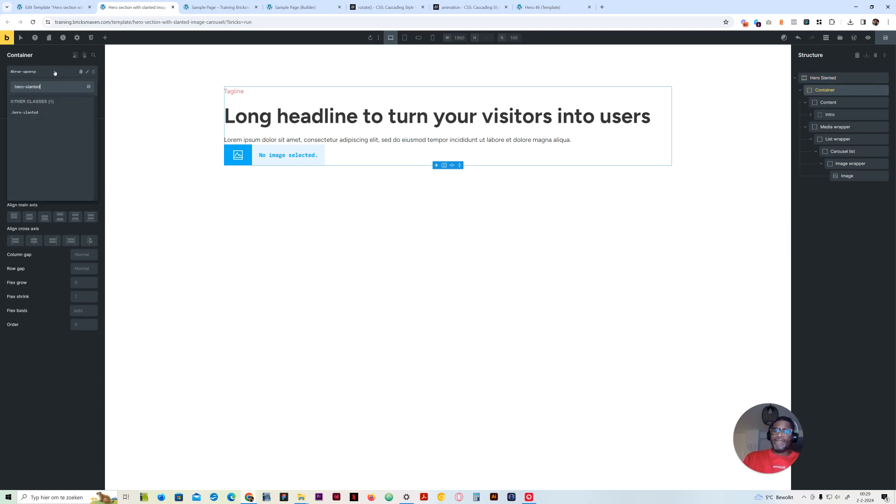
type("-container")
key("Return")
Create the class hero-slanted__content on the Content block
left_click(848, 103)
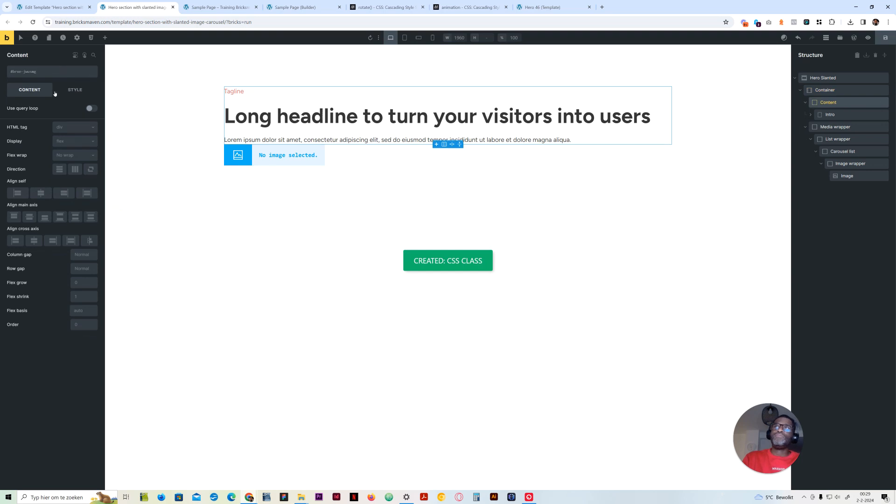
left_click(52, 73)
type("hero-slanted")
type("__content")
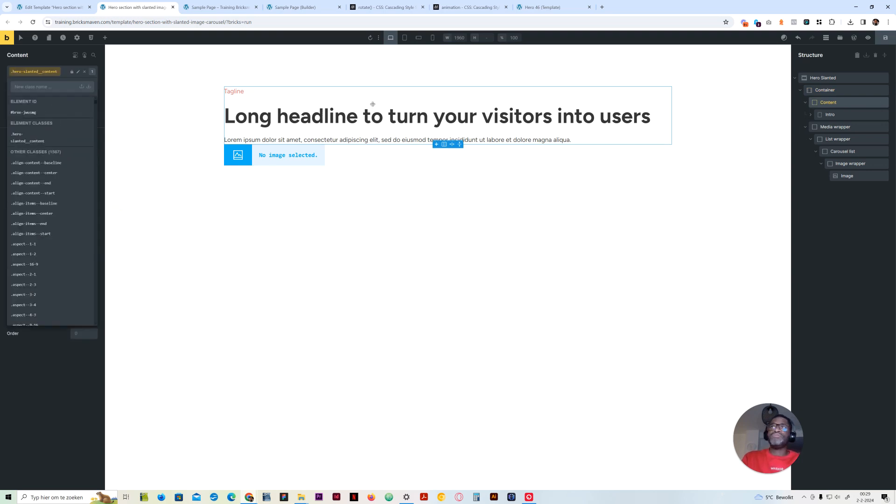
key("Return")
Create the class hero-slanted__media-wrapper on the Media wrapper
left_click(836, 126)
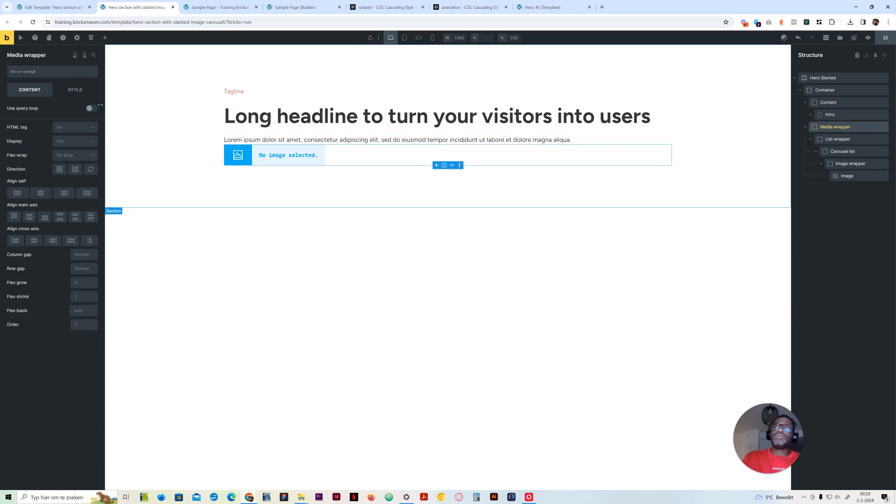
left_click(46, 73)
type("hero-slanted")
type("__")
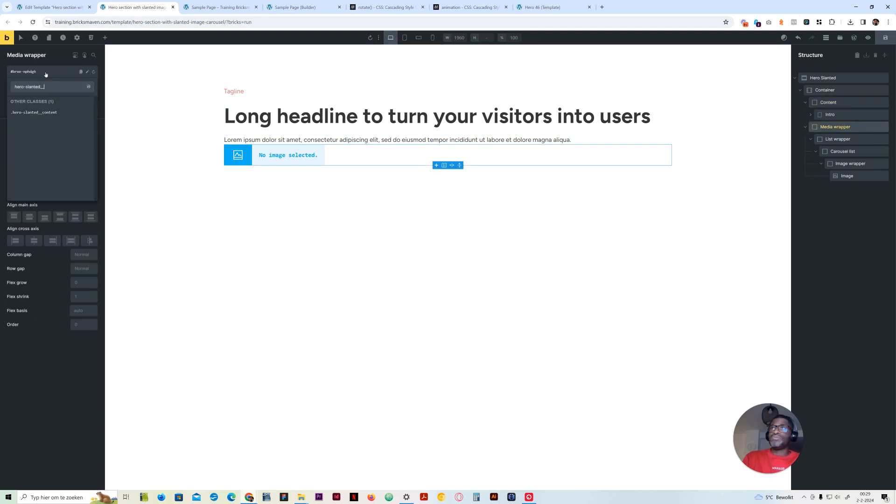
type("media-wrapper")
key("Return")
Create the class hero-slanted__list-wrapper on the List wrapper
left_click(855, 140)
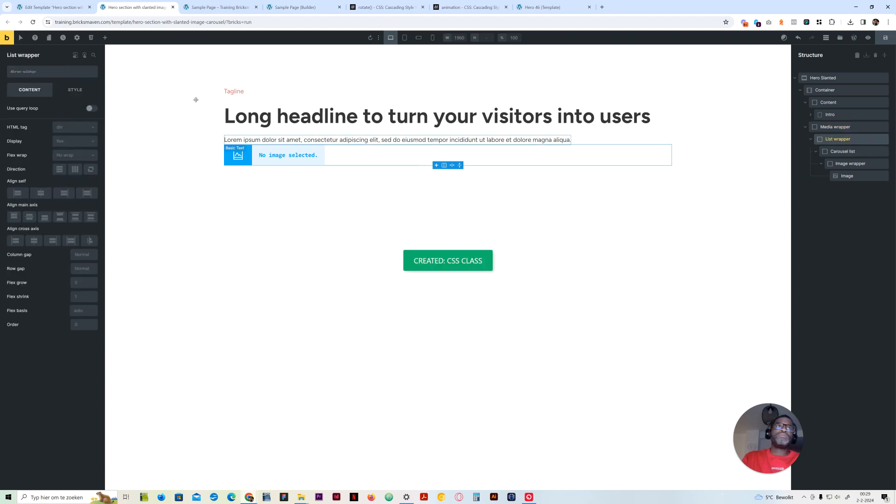
left_click(58, 72)
type("hero-slanted")
type("__list-wrapper")
key("Return")
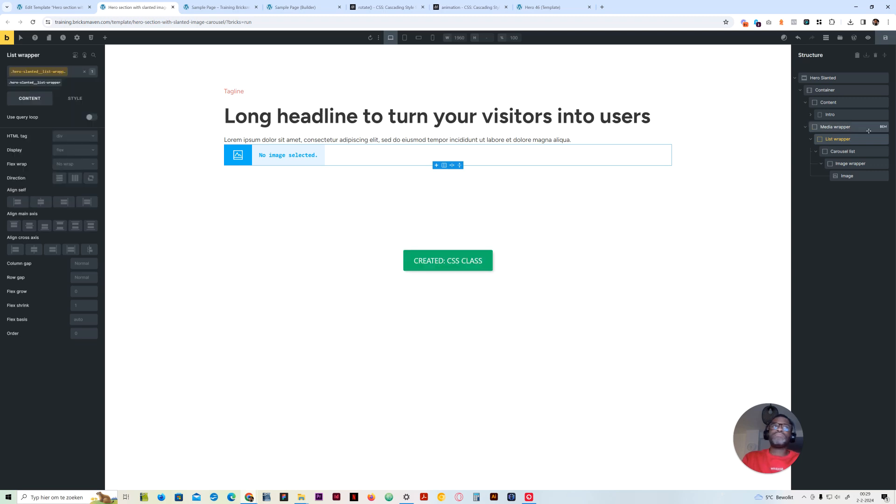
Add the new class hero-slanted-carousel-list to the Carousel list
left_click(843, 151)
left_click(42, 75)
type("hero-slanted")
type("=")
key("BackSpace")
type("-carousel-list")
key("ctrl+a")
key("ctrl+c")
key("Return")
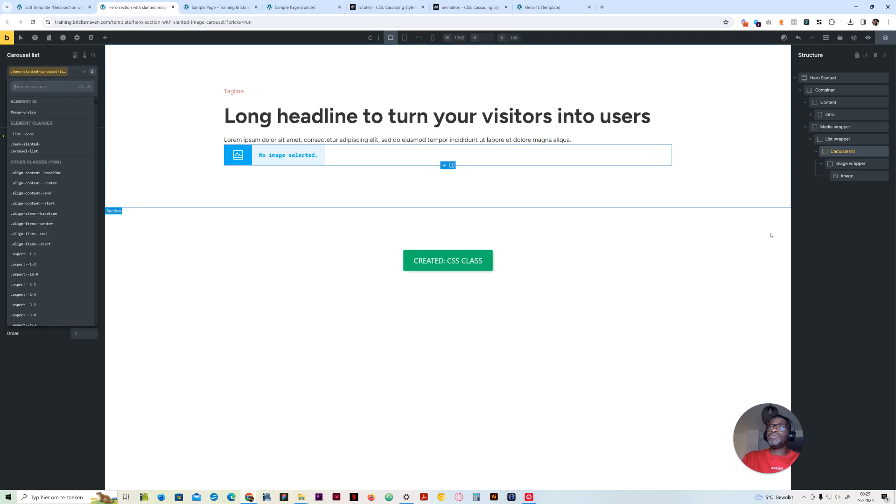
Create the class hero-slanted-carousel-item on the Image wrapper
left_click(855, 165)
left_click(57, 77)
key("ctrl+v")
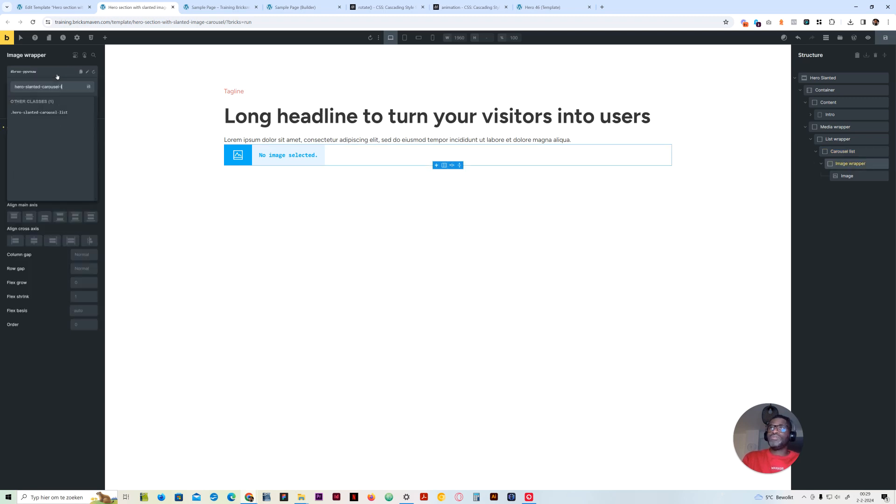
type("item")
key("Return")
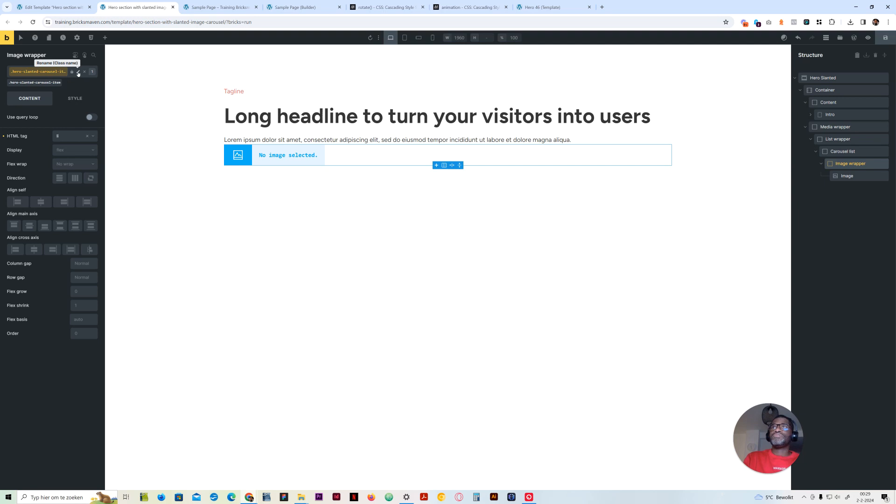
Copy the Image wrapper's class name and create the class hero-slanted-carousel-item__image on the Image element
left_click(78, 72)
key("ctrl+c")
left_click(838, 176)
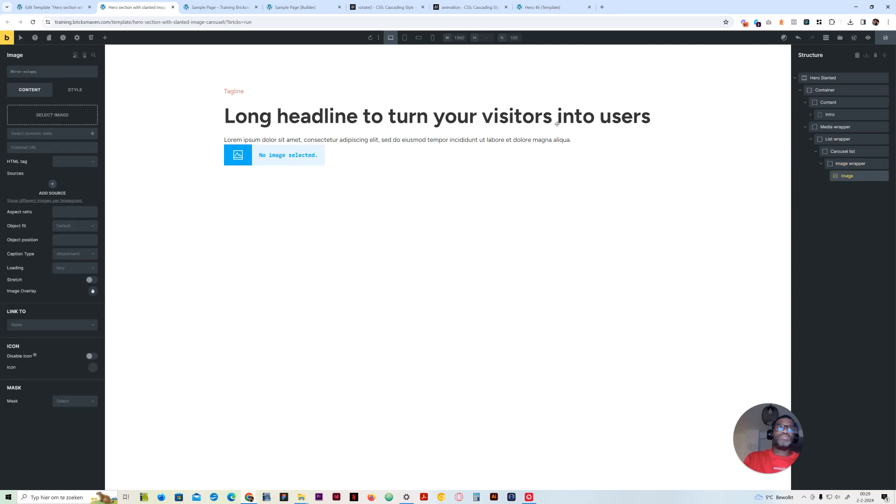
left_click(56, 72)
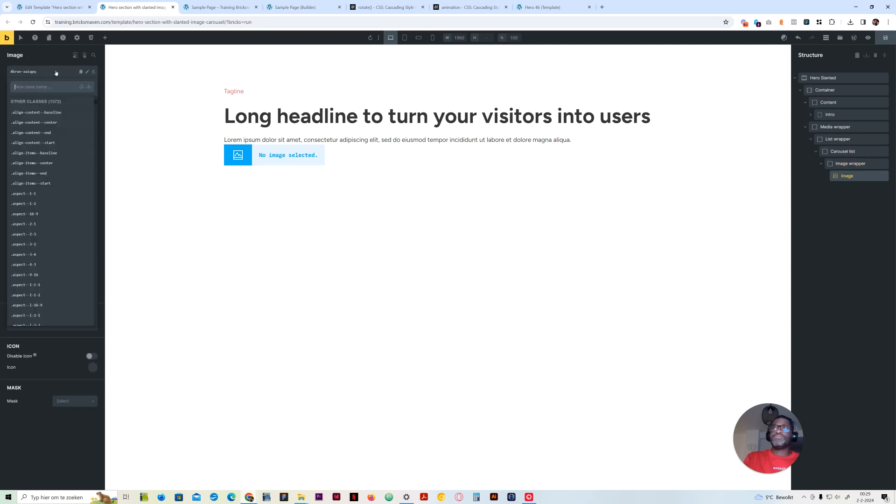
key("ctrl+v")
type("__image")
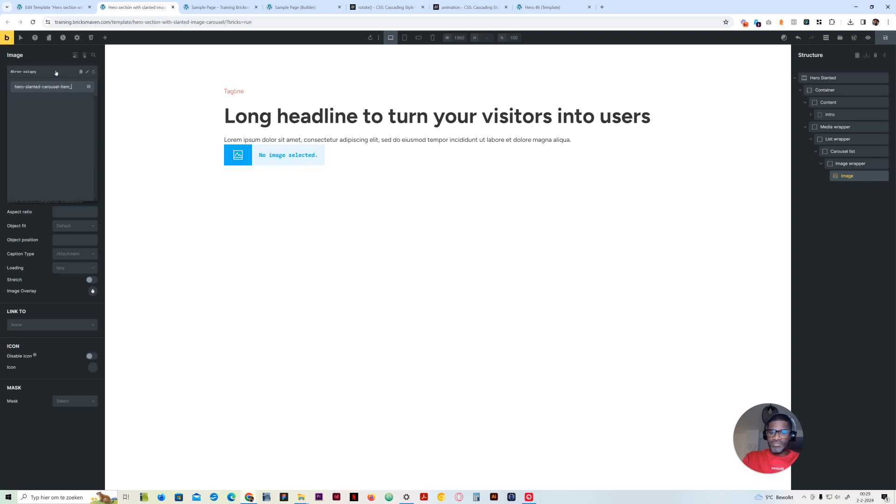
key("Return")
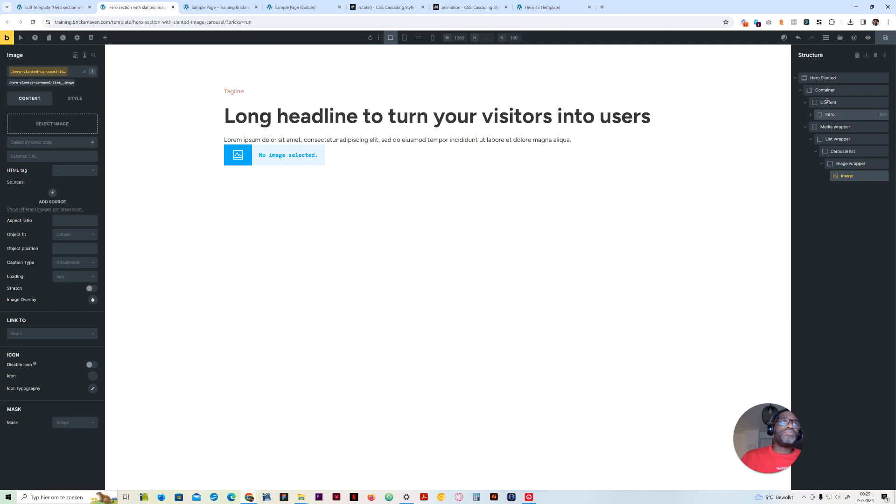
Set the height of the Hero Slanted section to 100vh on its hero-slanted class
left_click(233, 75)
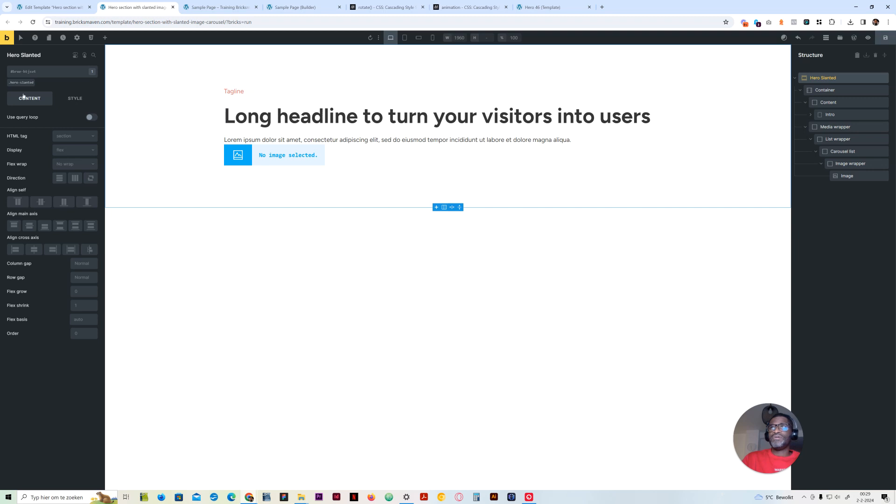
left_click(23, 82)
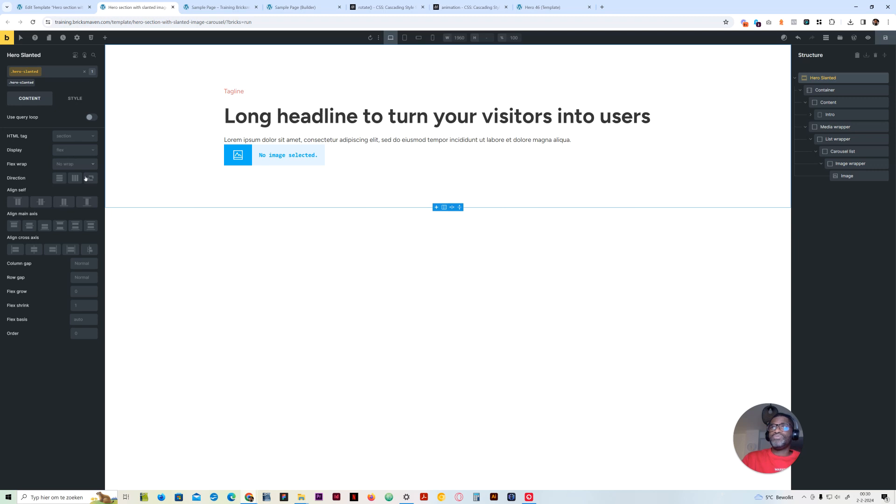
left_click(74, 98)
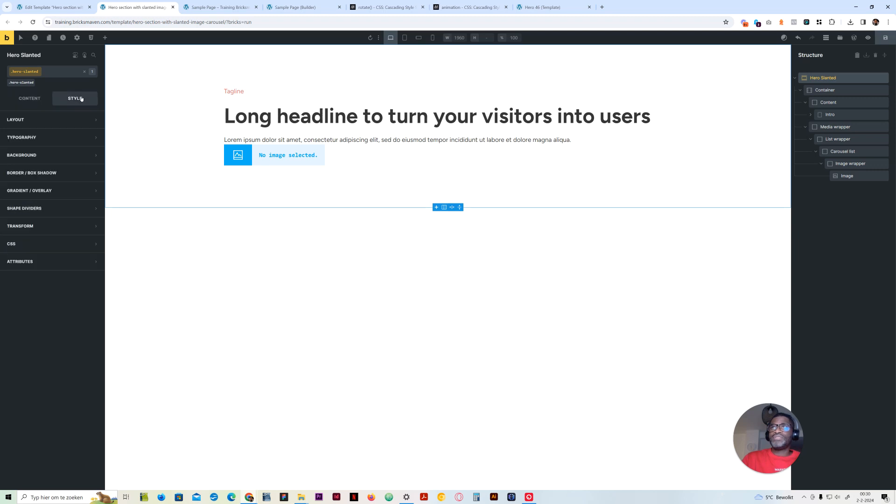
left_click(37, 120)
left_click(83, 302)
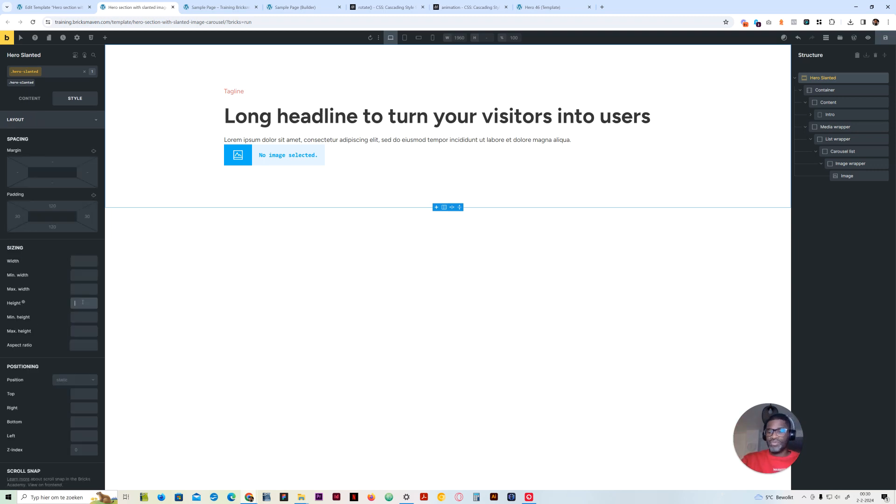
type("100vh")
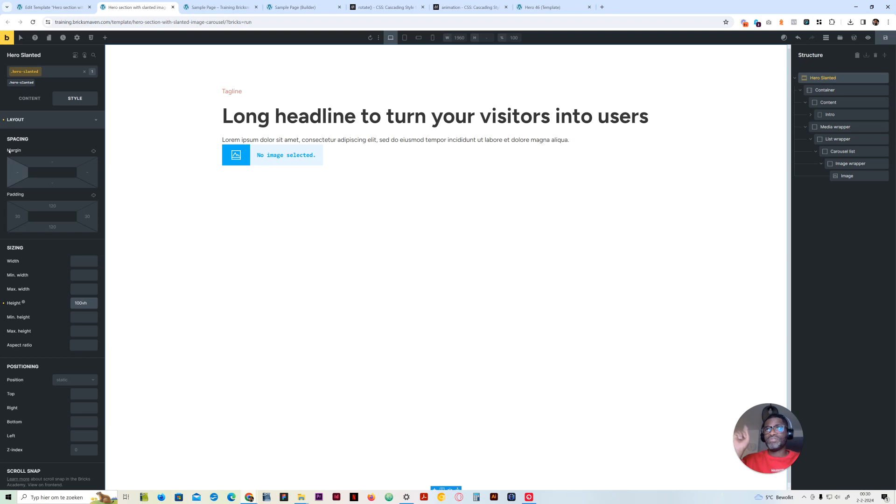
left_click(34, 124)
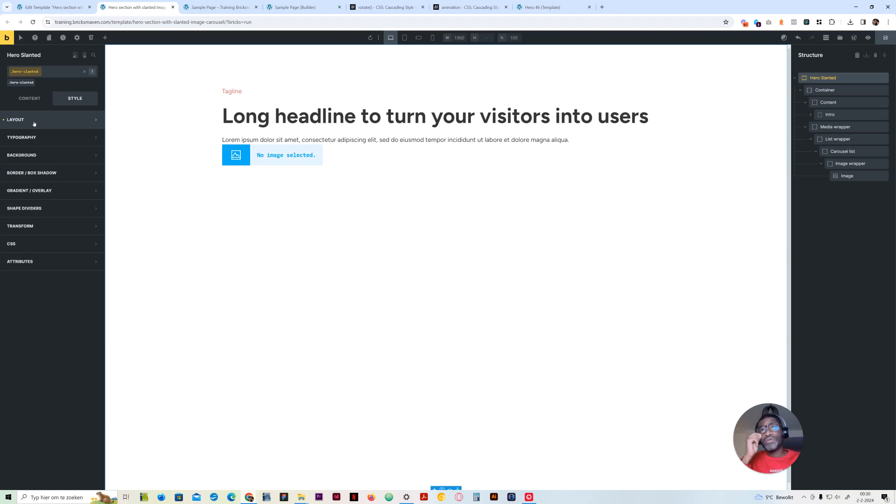
Set the top and bottom padding of the hero-slanted class to 0
left_click(61, 122)
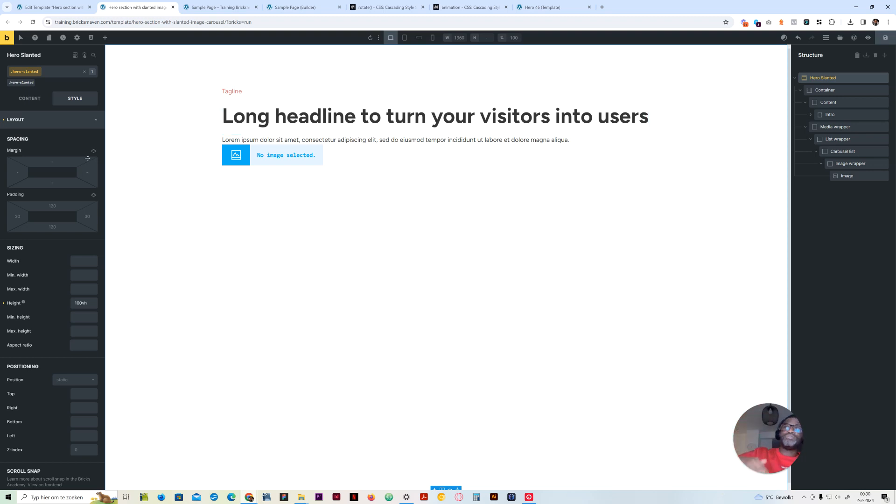
double_click(52, 206)
type("0")
double_click(53, 227)
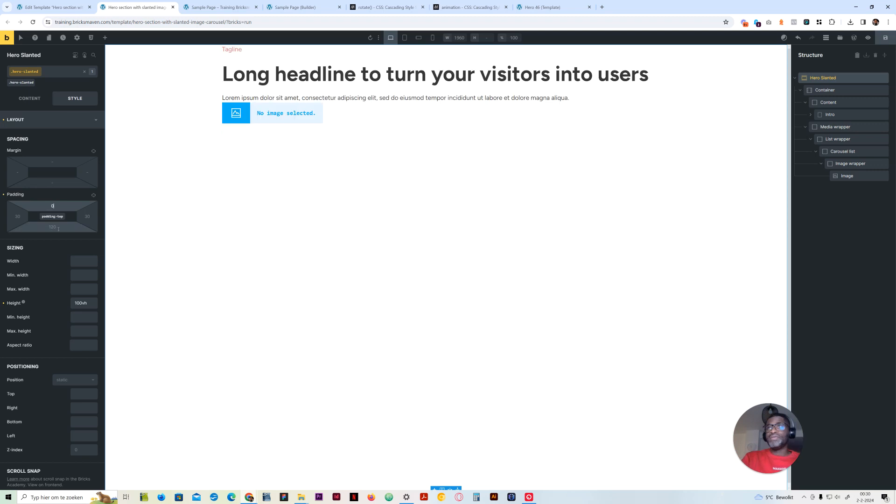
type("0")
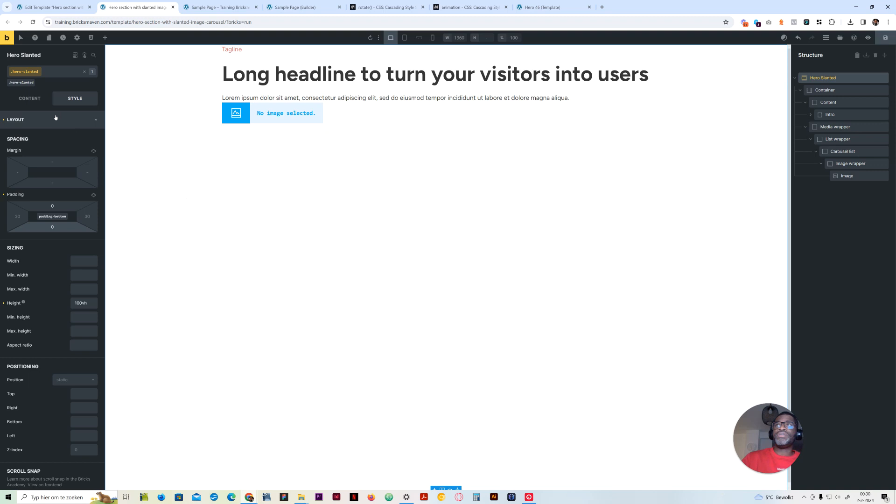
Set the overflow of the hero-slanted class to hidden
scroll(50, 354, "down", 8)
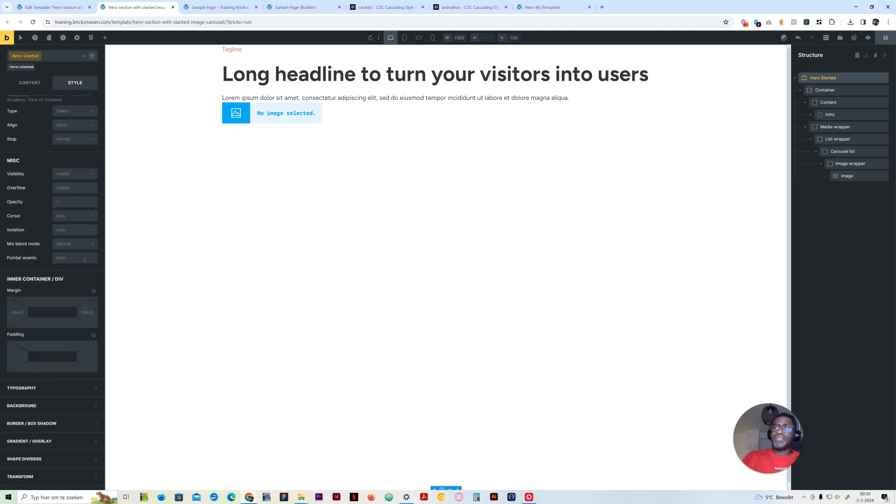
left_click(63, 187)
type("hidden")
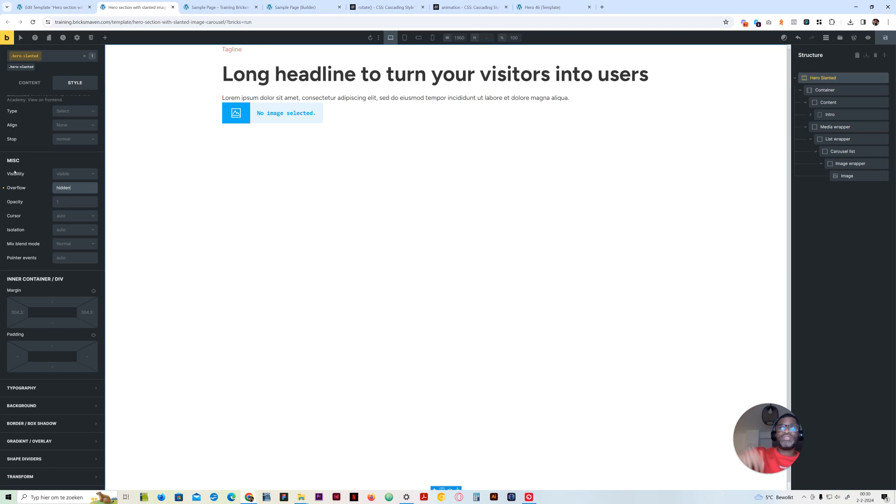
scroll(32, 251, "up", 8)
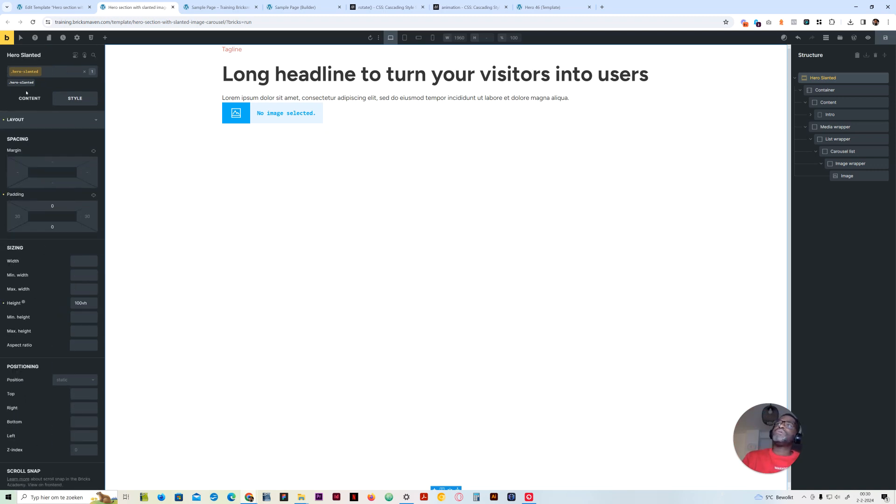
left_click(28, 122)
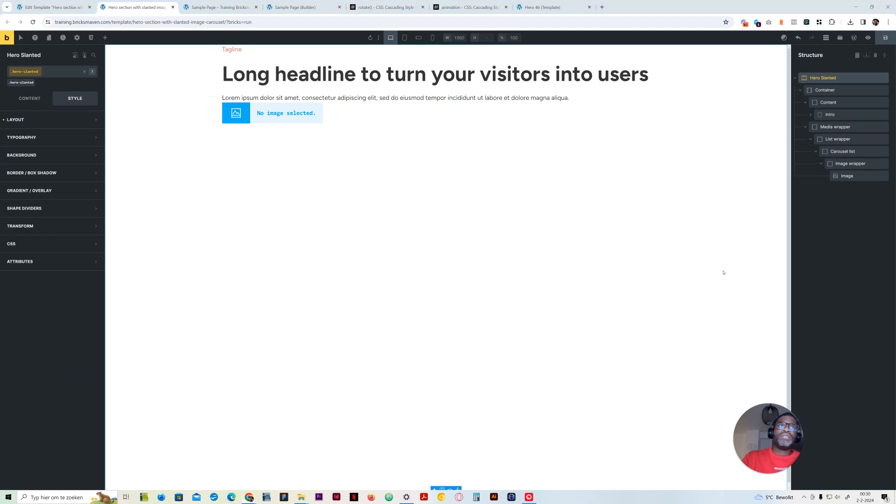
Set the Container's height to 100% on the hero-slanted-container class
left_click(826, 90)
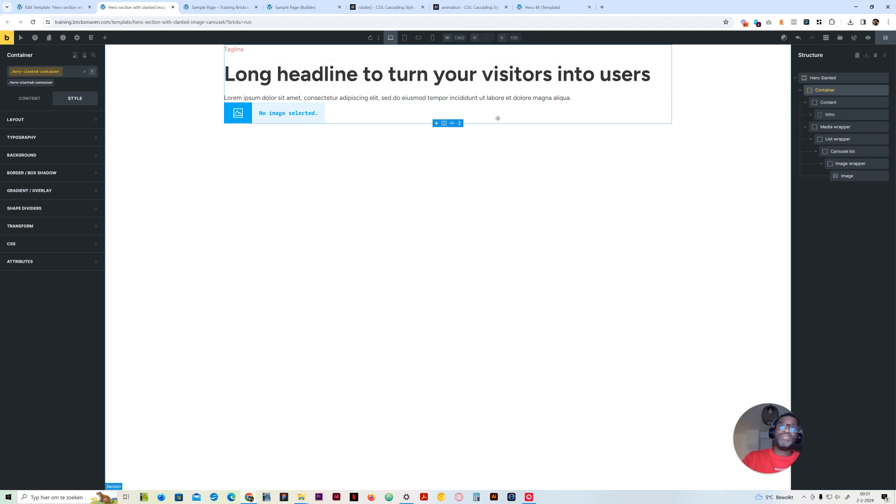
left_click(28, 97)
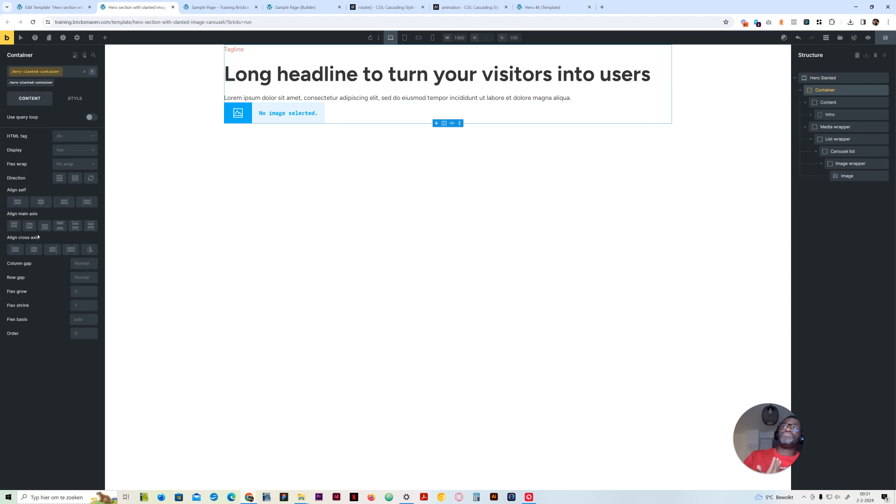
left_click(76, 100)
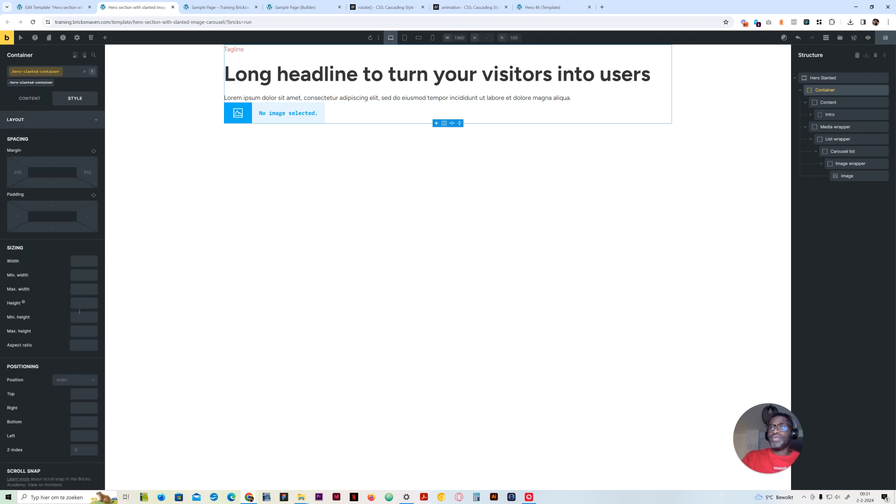
left_click(81, 305)
type("100")
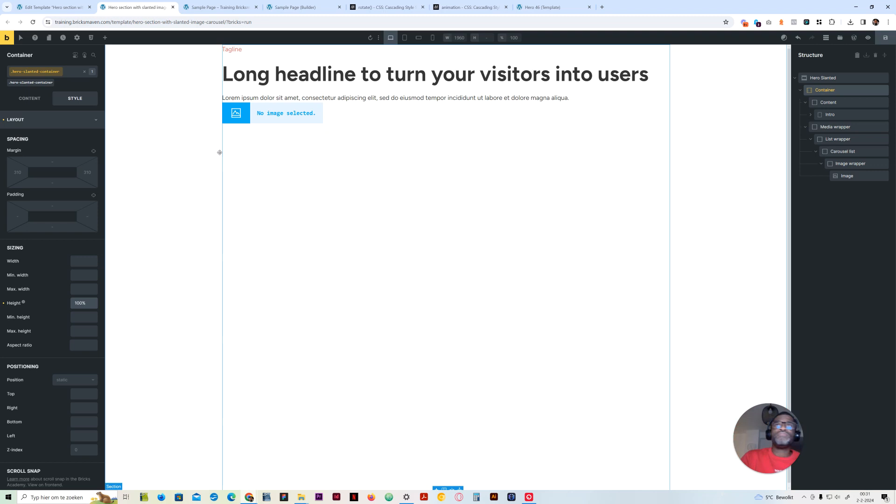
Switch the Container's display to grid and set its template columns to the two-column variable var(--grid-2)
left_click(33, 101)
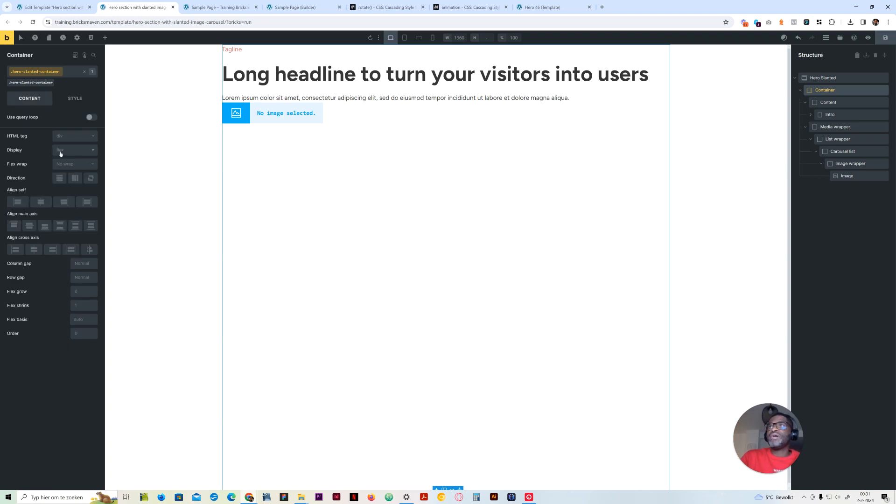
left_click(68, 150)
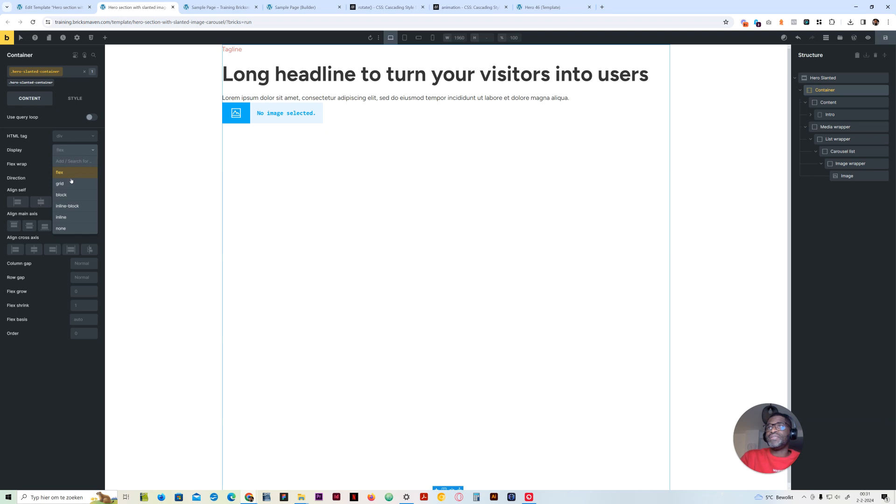
left_click(57, 187)
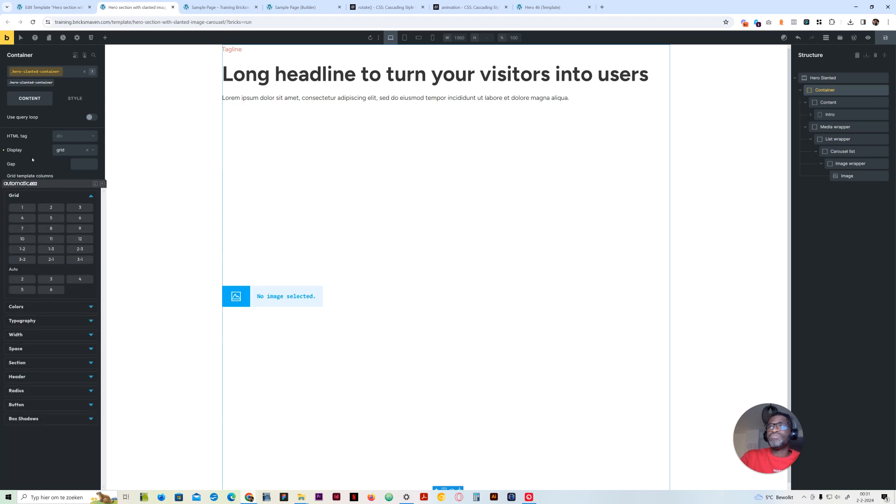
left_click(49, 209)
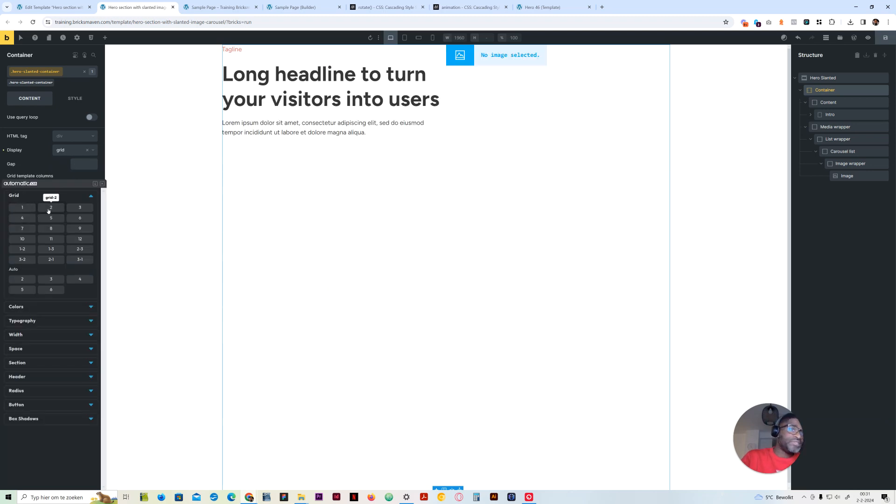
left_click(48, 210)
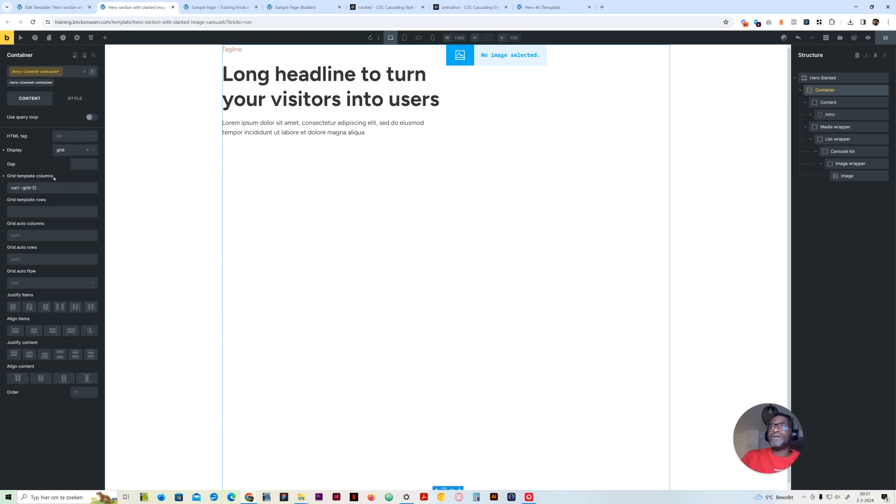
Set the Container's grid gap to calc(var(--grid-gap) * 2)
right_click(83, 165)
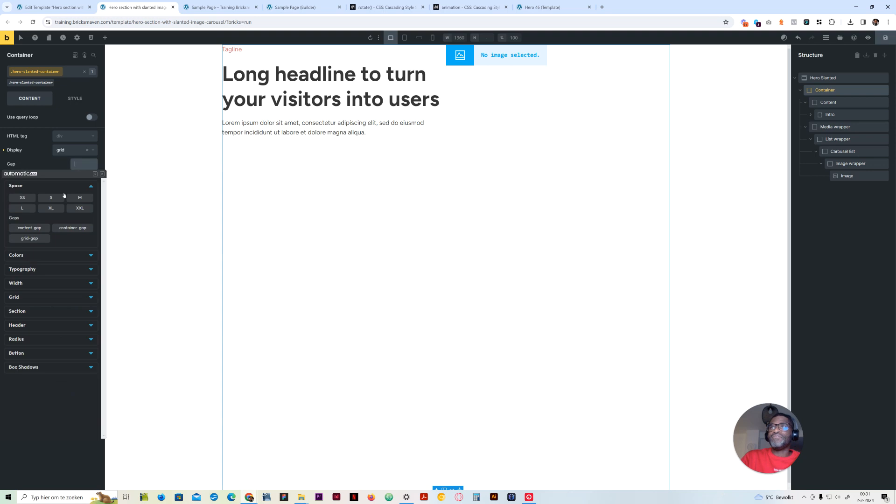
left_click(41, 232)
left_click_drag(70, 164, 4, 167)
type("--")
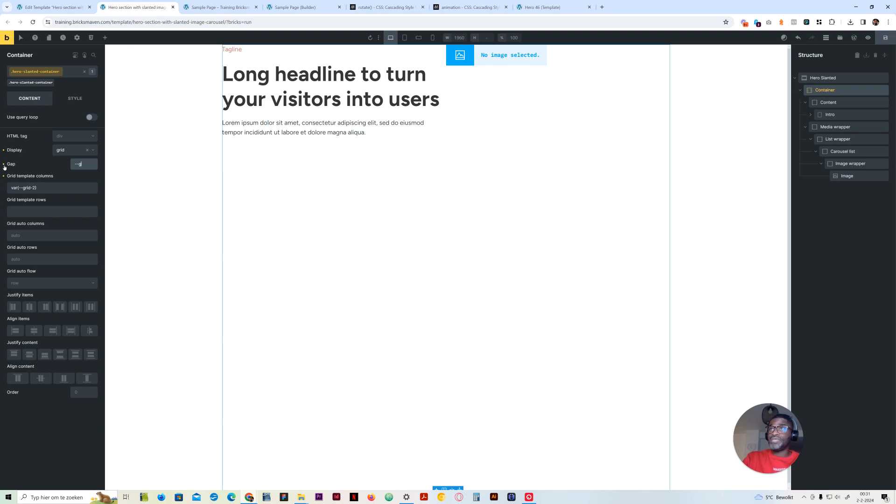
type("grid-gap")
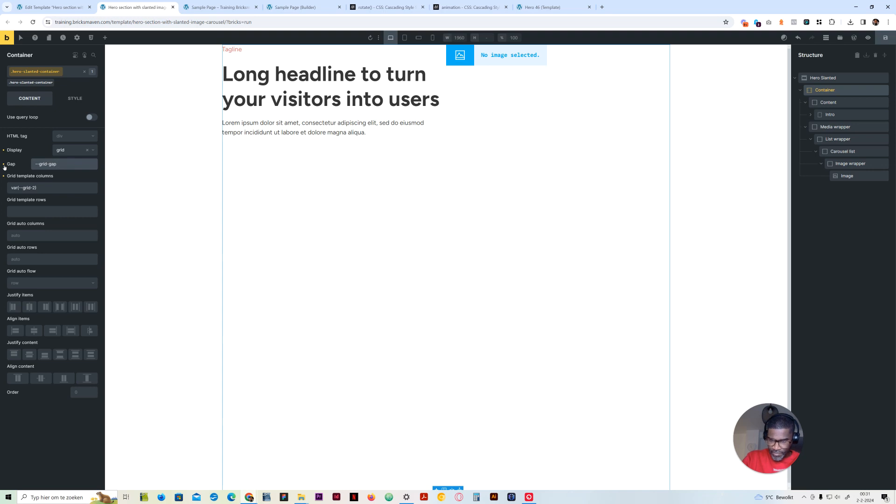
type(") * 2")
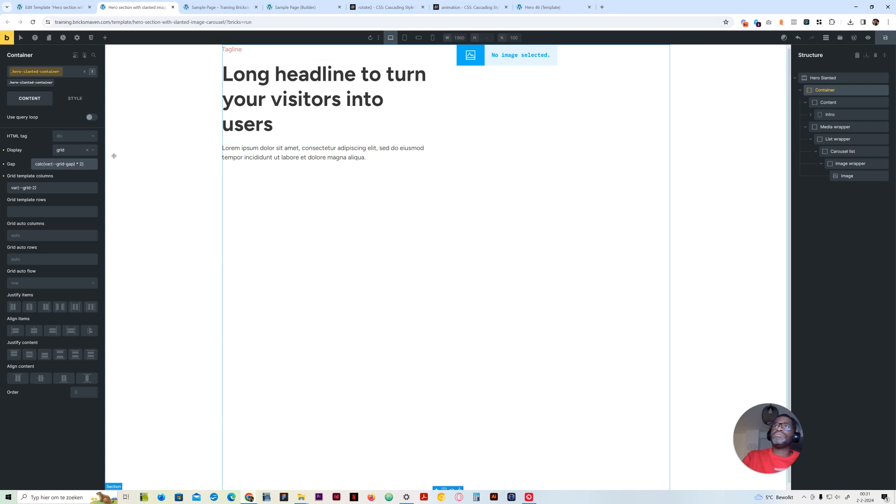
Replace the Container's gap value with the grid-gap variable, var(--grid-gap)
left_click_drag(84, 164, 16, 165)
right_click(57, 165)
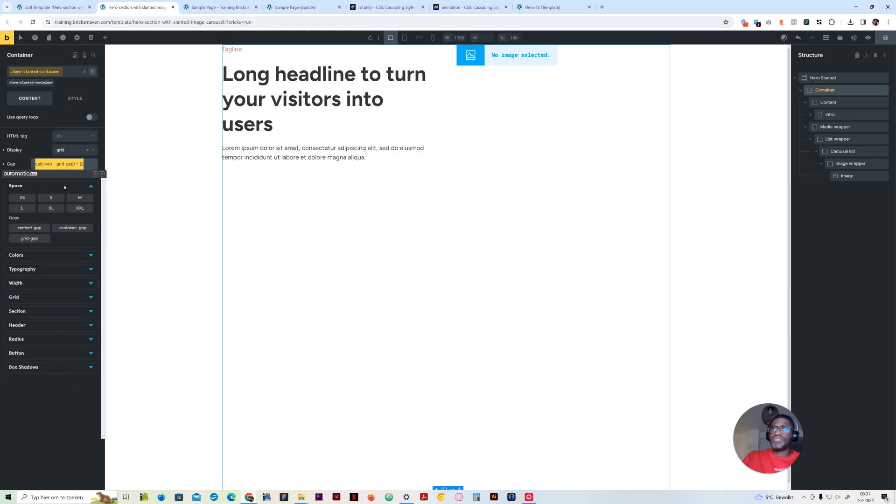
left_click(29, 238)
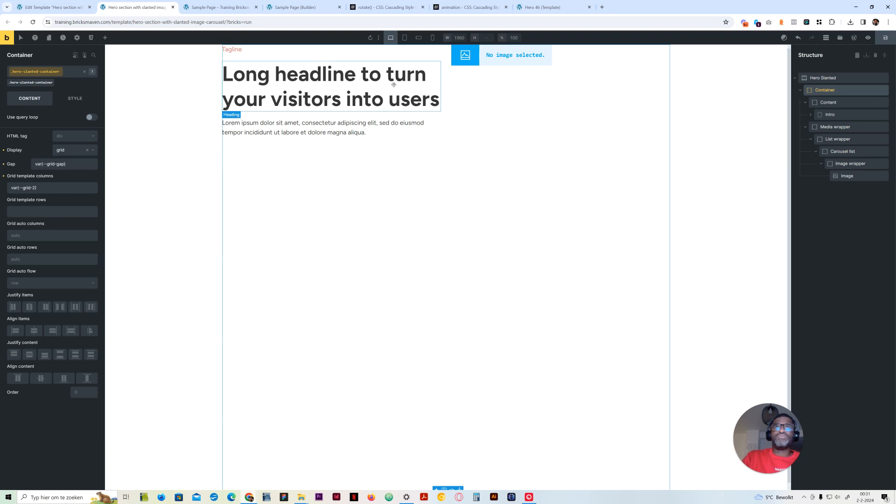
Set the right padding of the Content block to the space-xl variable on the hero-slanted__content class
left_click(833, 104)
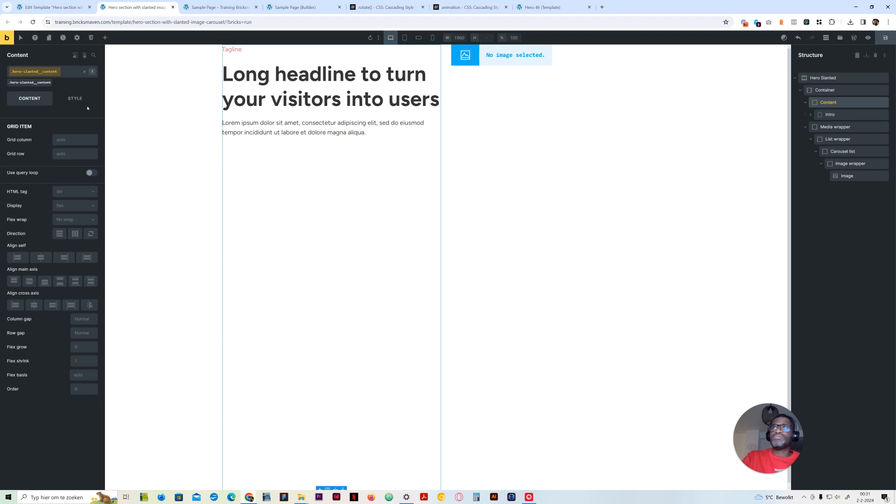
left_click(75, 98)
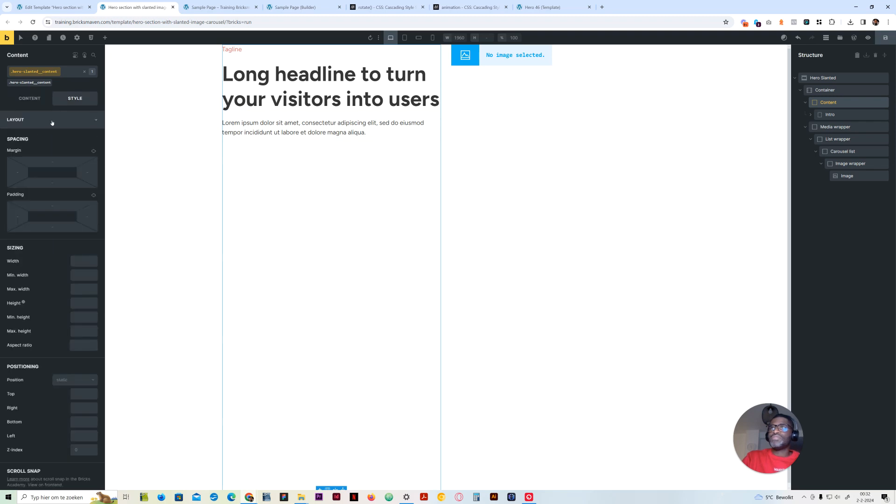
right_click(88, 218)
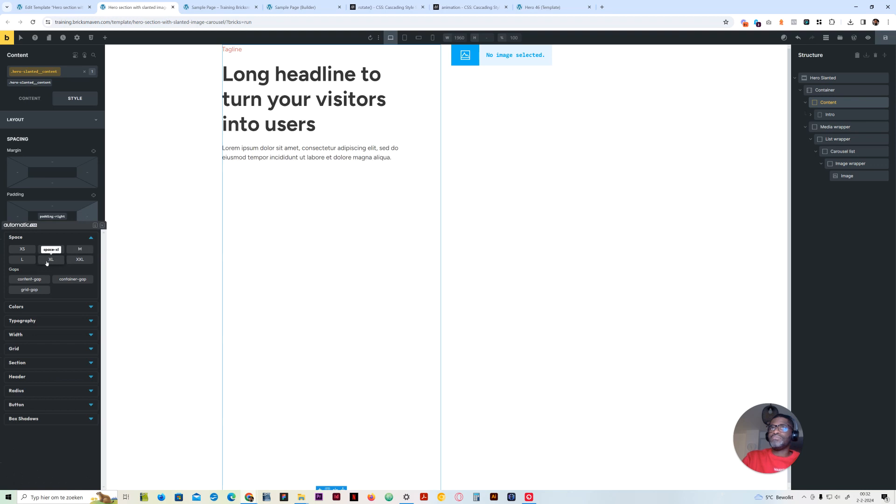
left_click(52, 260)
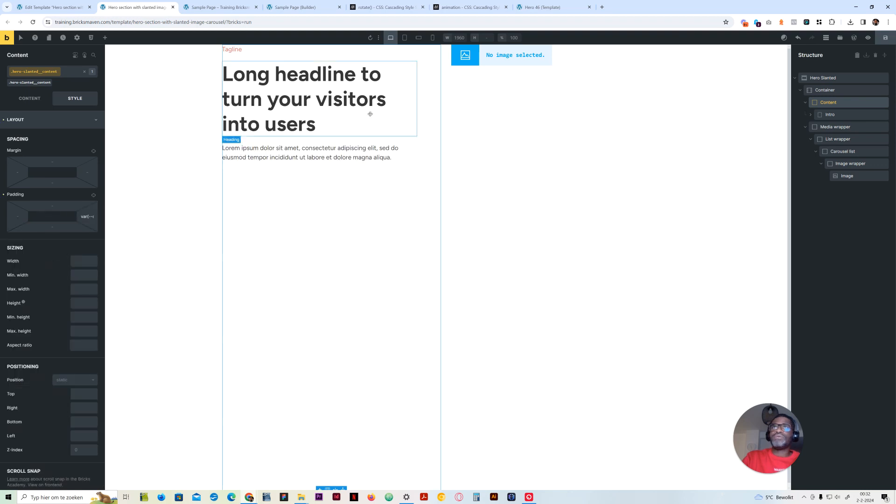
left_click(52, 120)
Center the Content block's items along the main axis and view the Sample Page preview for comparison
left_click(30, 98)
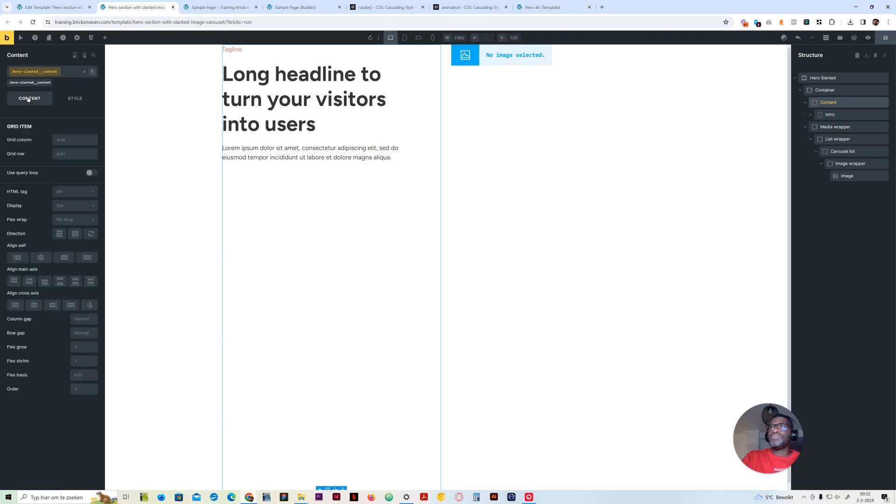
left_click(29, 281)
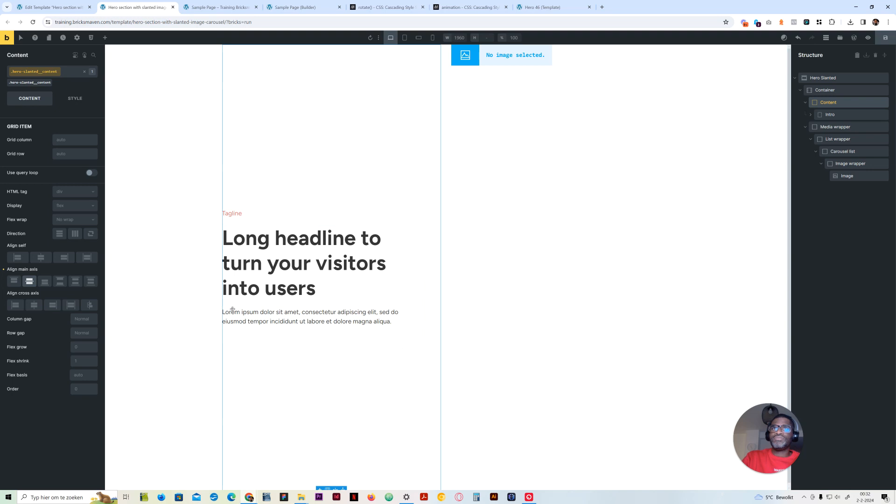
left_click(219, 7)
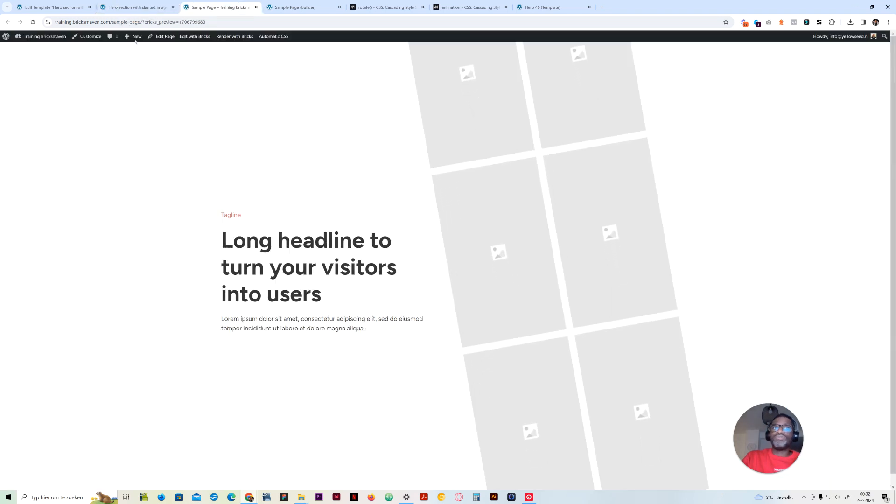
Return to the hero section template in the builder and set the Media wrapper's position to relative on its hero-slanted__media-wrapper class
key("ctrl+shift+Tab")
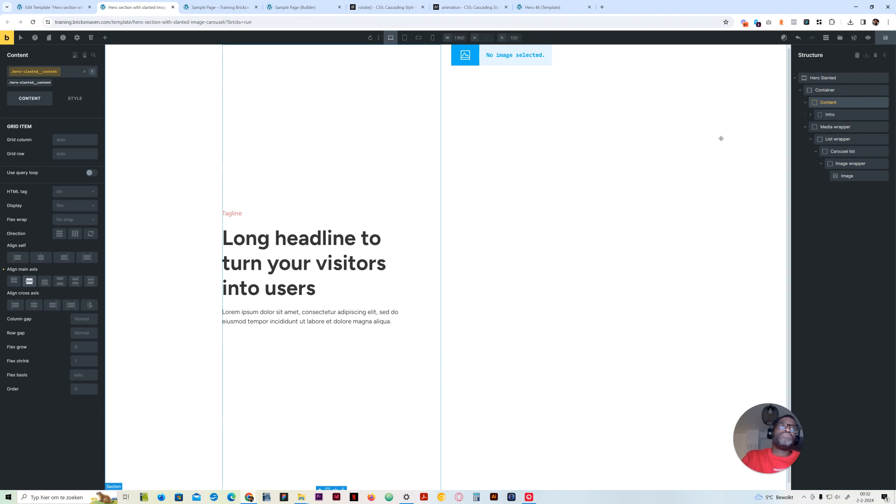
left_click(831, 126)
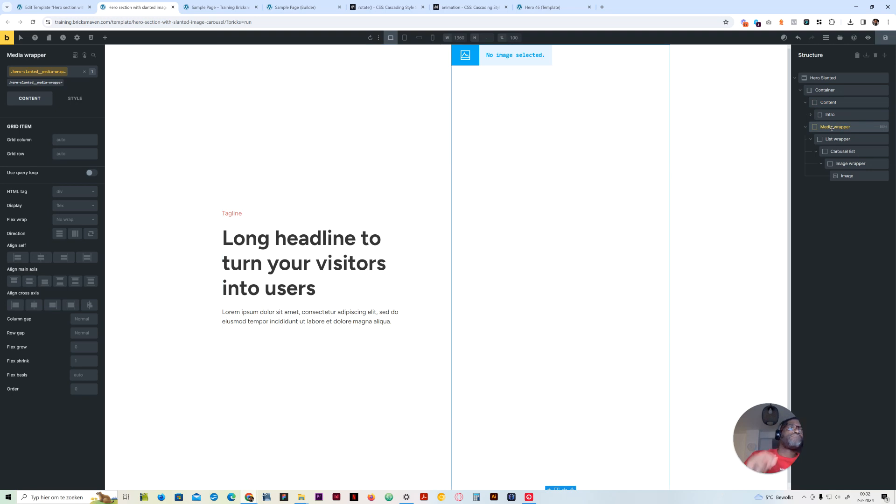
left_click(71, 100)
left_click(41, 121)
left_click(63, 382)
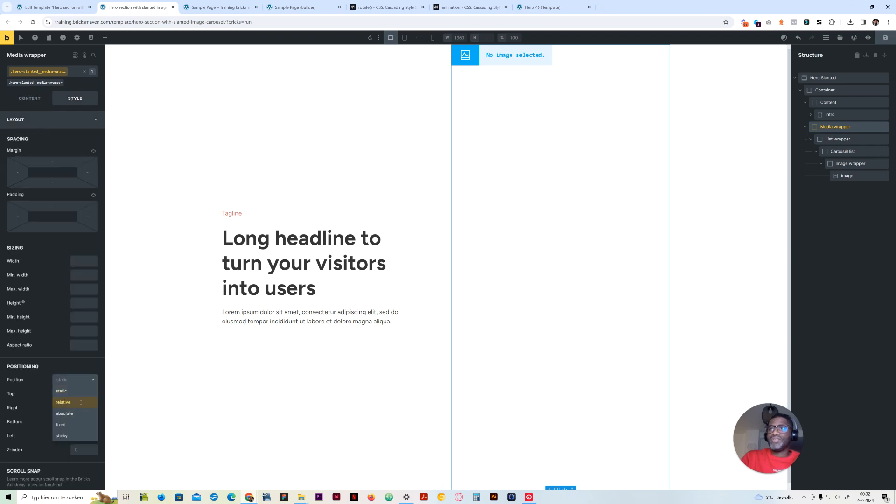
left_click(81, 402)
left_click(58, 120)
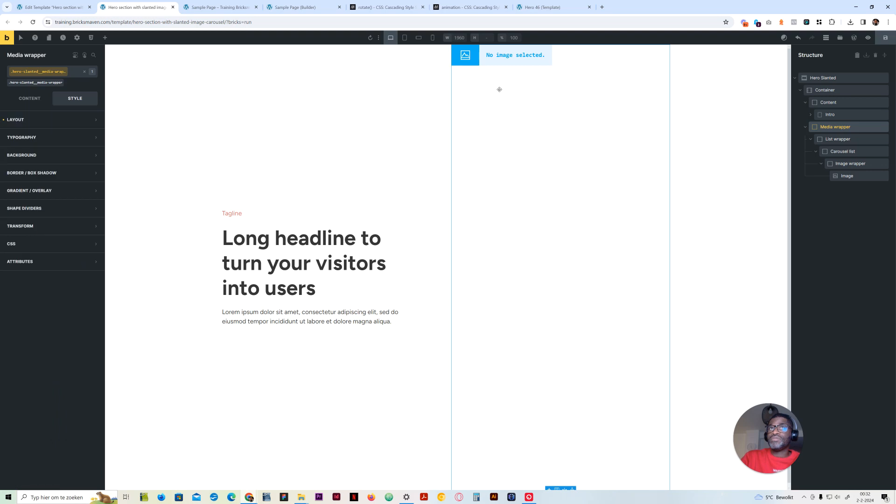
left_click(29, 99)
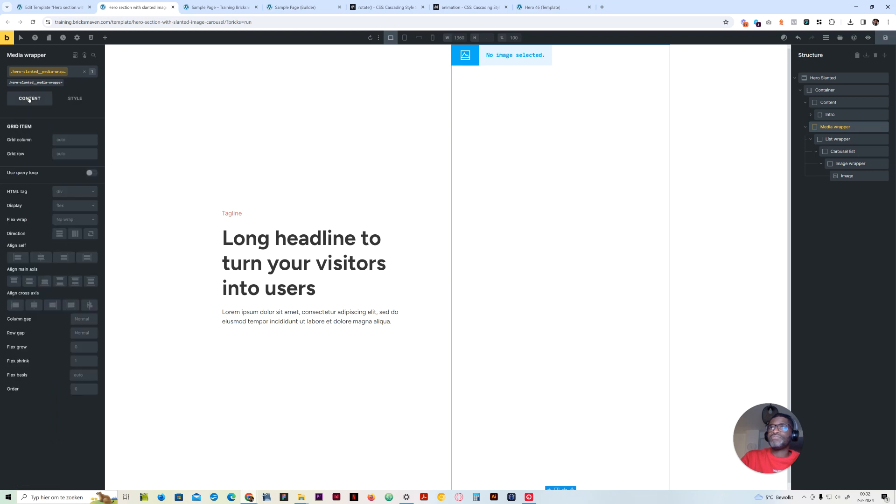
left_click(72, 99)
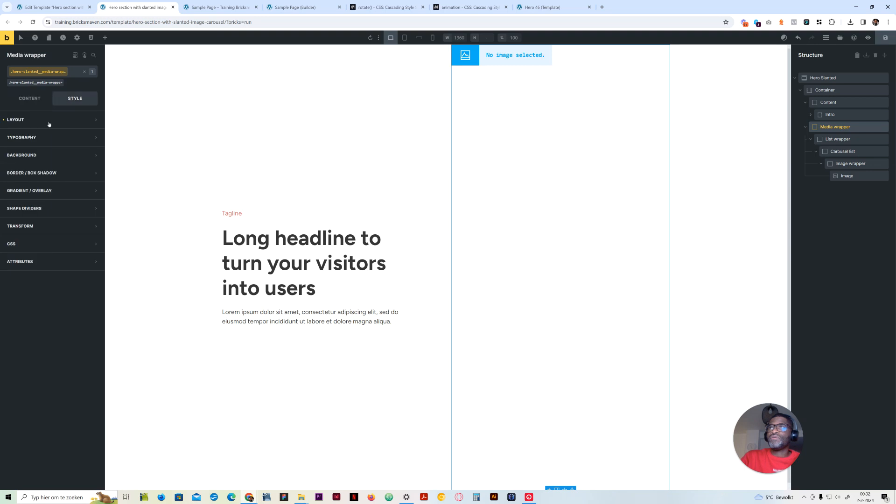
left_click(11, 119)
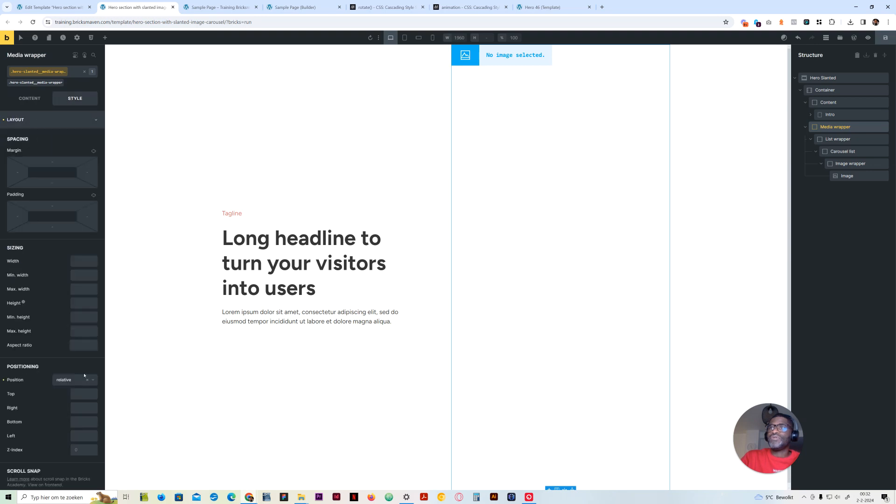
left_click(28, 119)
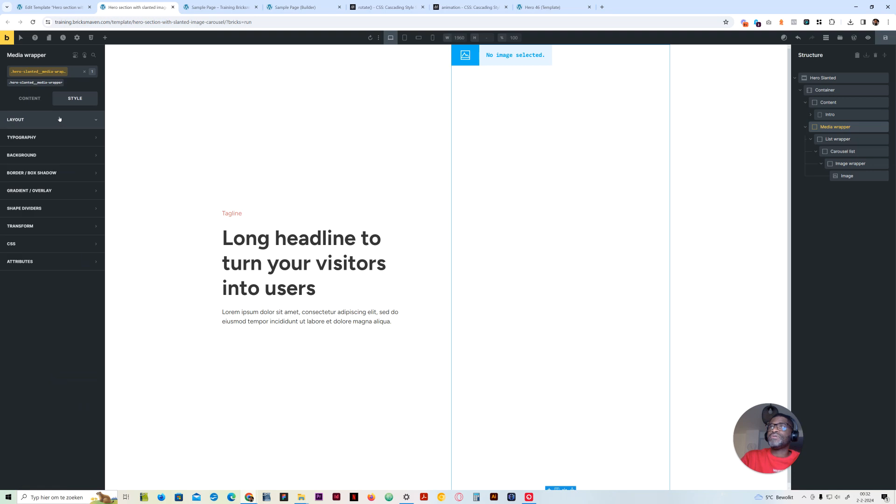
Set the List wrapper's position to relative on the hero-slanted__list-wrapper class
left_click(850, 140)
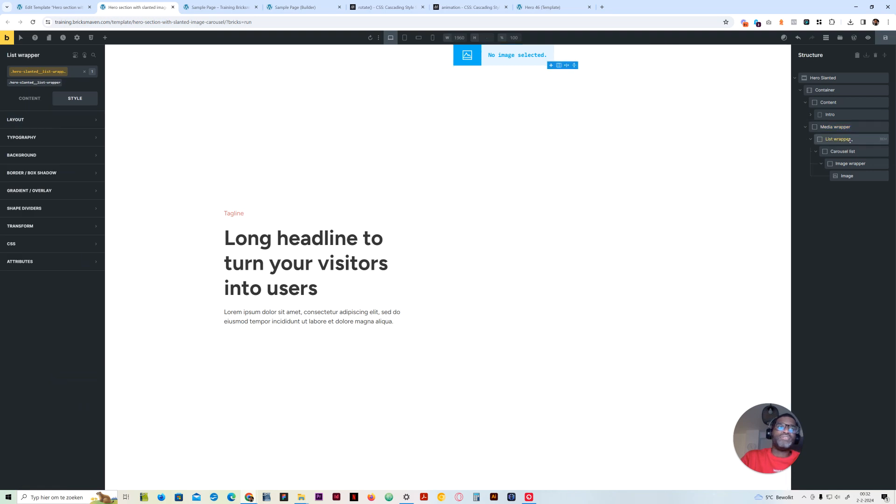
left_click(50, 121)
left_click(77, 381)
left_click(71, 402)
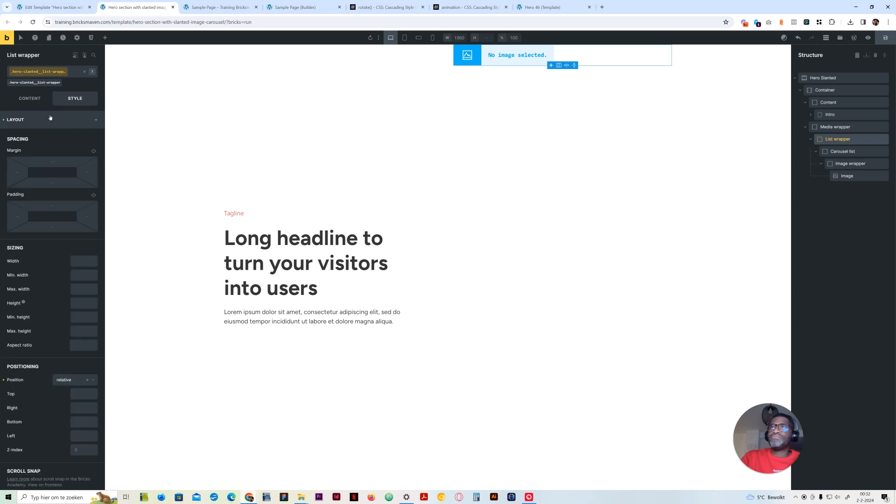
left_click(37, 120)
left_click(35, 100)
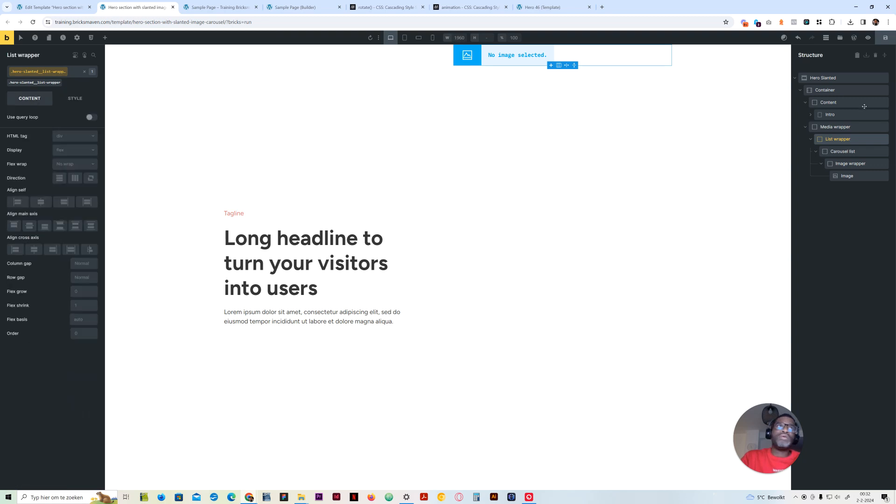
Set the Carousel list's position to absolute on the hero-slanted-carousel-list class
left_click(852, 151)
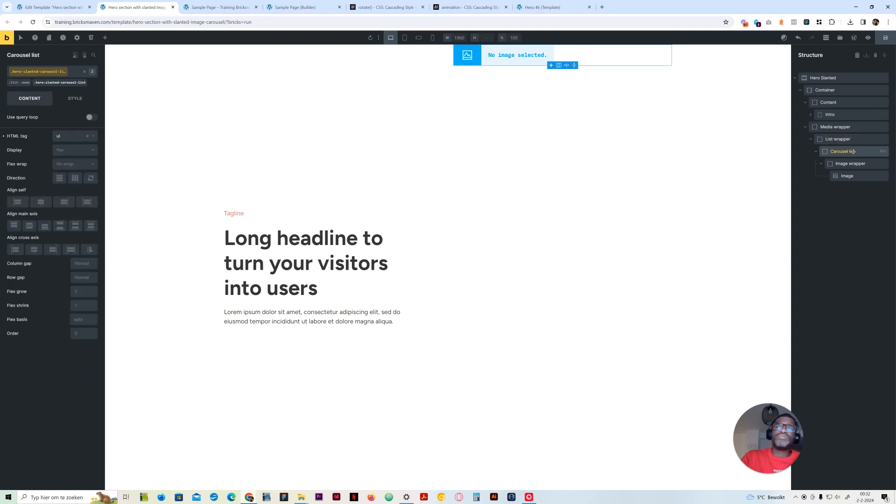
left_click(73, 99)
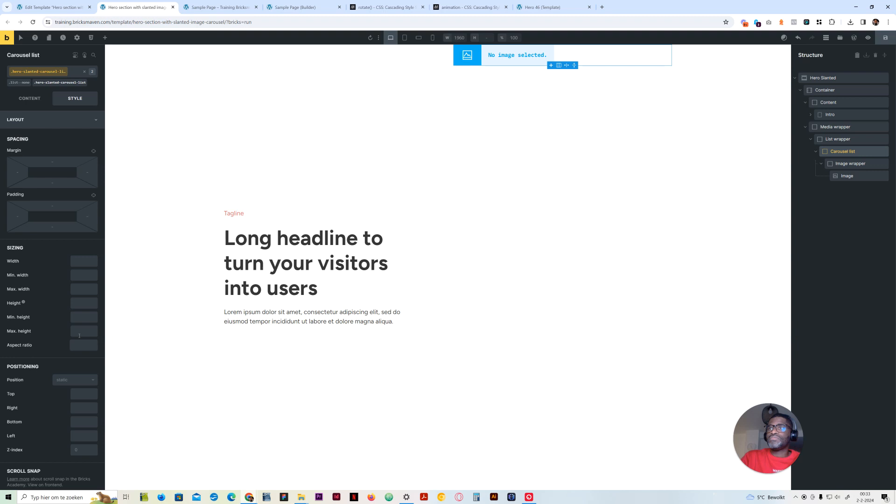
left_click(73, 381)
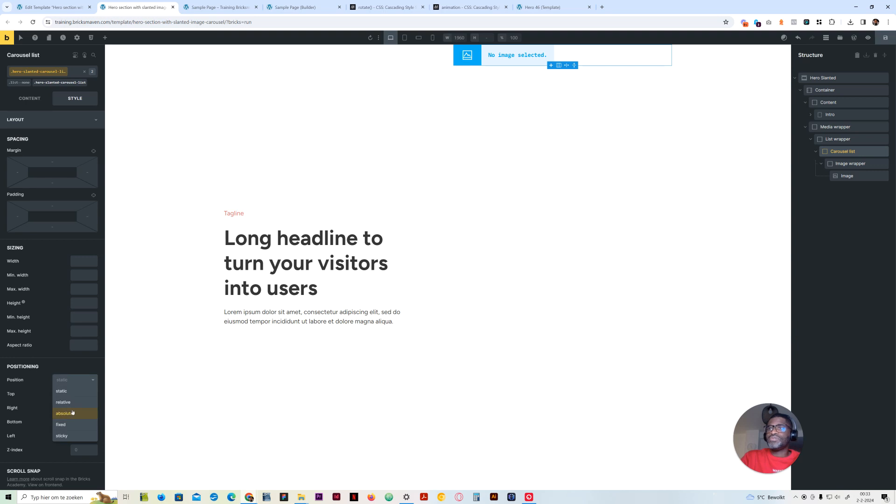
left_click(73, 411)
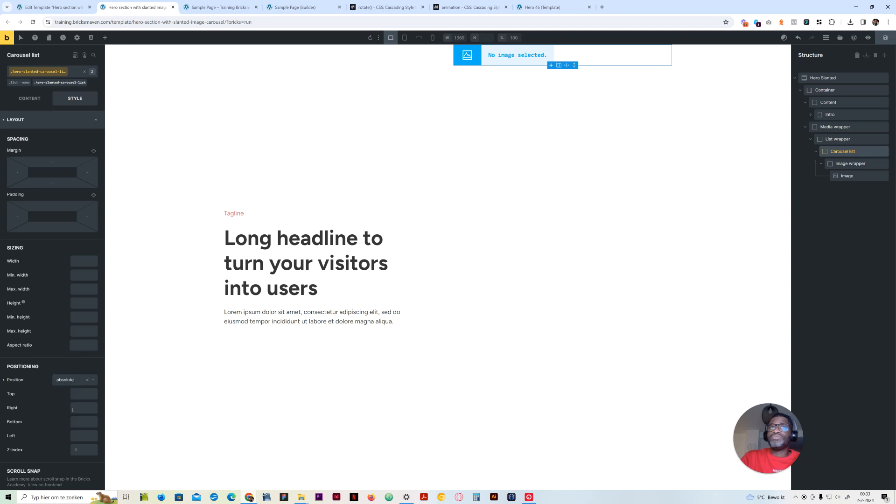
Copy the file URL of Placeholder-Image-large.jpg from the media library and use it as the Image element's external URL
left_click(847, 164)
left_click(821, 164)
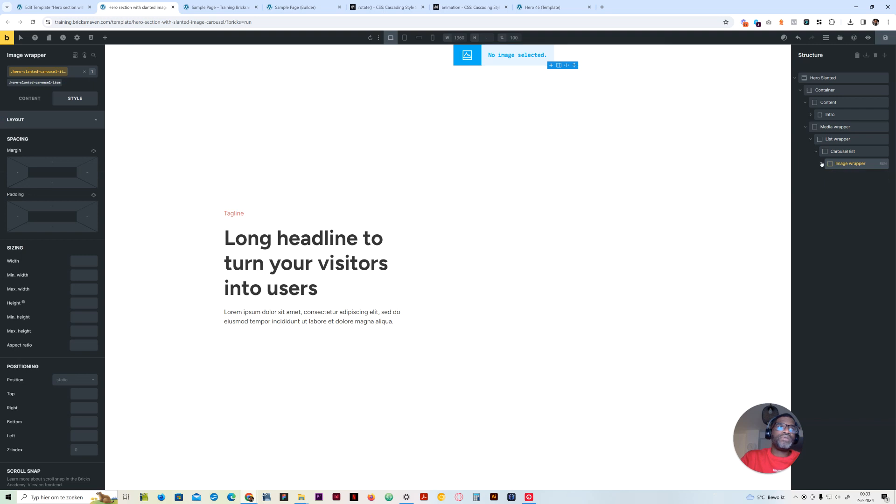
left_click(822, 164)
left_click(847, 176)
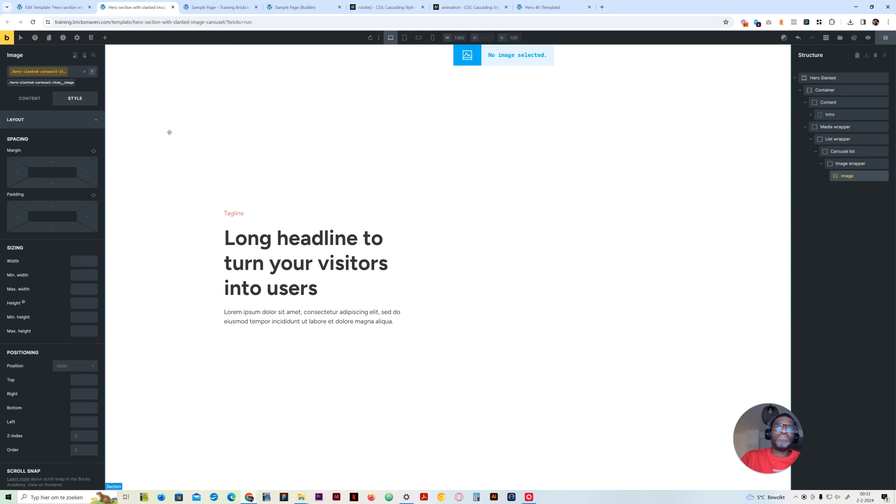
left_click(49, 99)
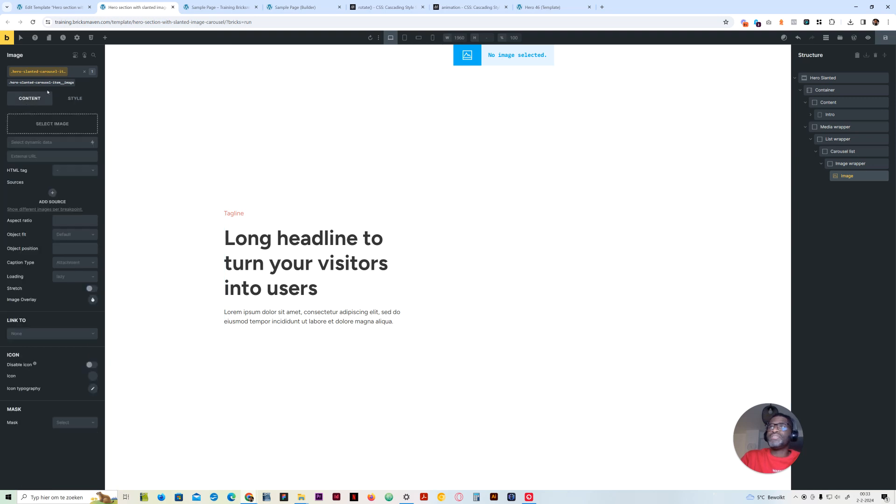
left_click(53, 123)
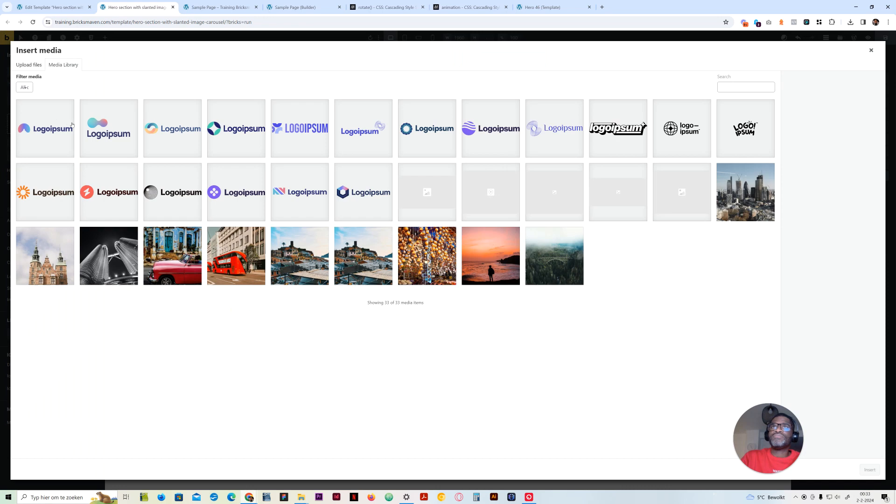
left_click(552, 207)
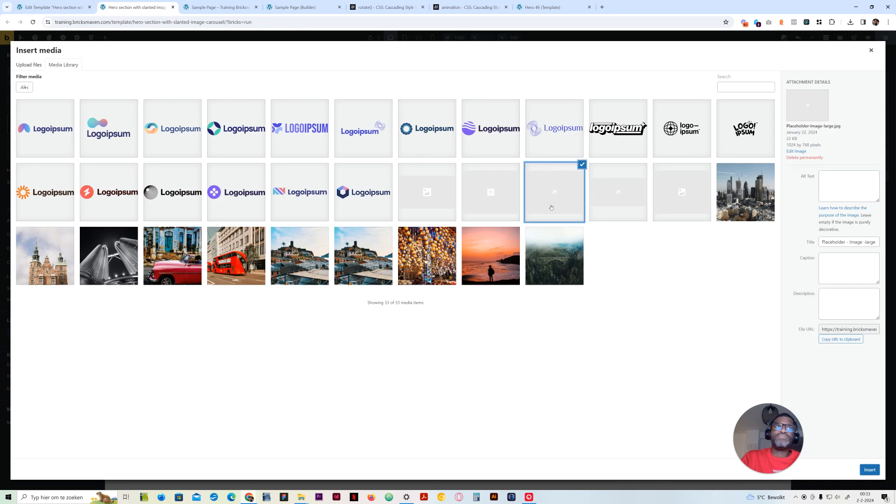
left_click(840, 339)
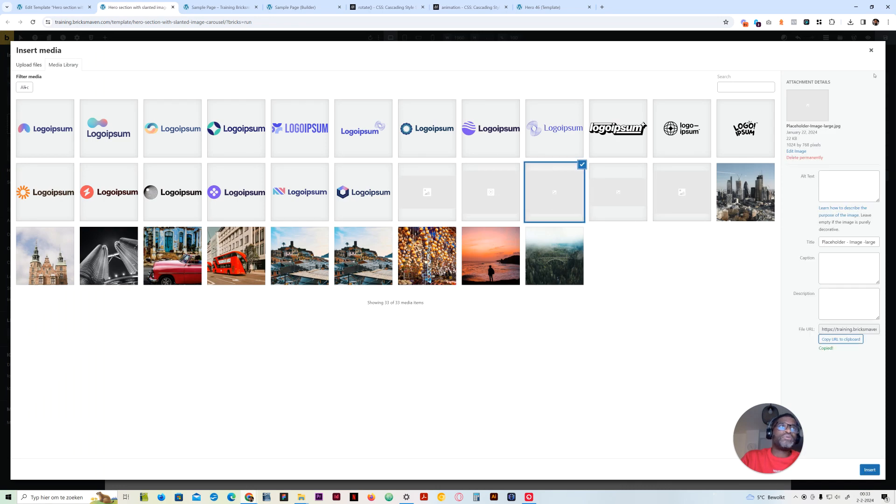
left_click(871, 50)
left_click(47, 157)
key("ctrl+v")
Give the Image element the figure HTML tag, Cover object fit and a 4/6 aspect ratio
left_click(65, 206)
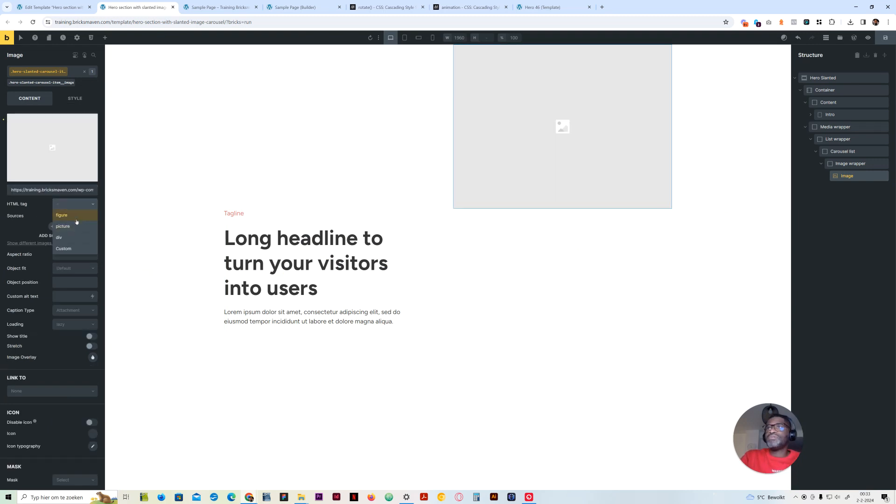
left_click(76, 219)
left_click(72, 269)
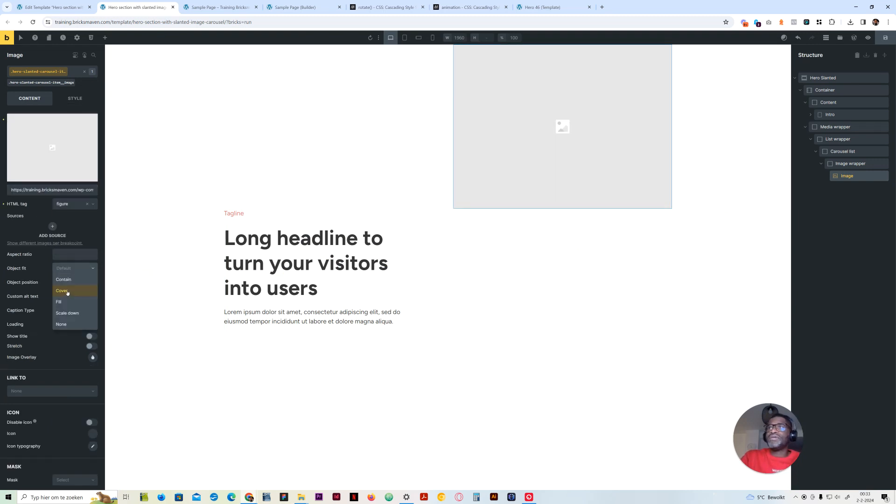
left_click(67, 293)
left_click(67, 254)
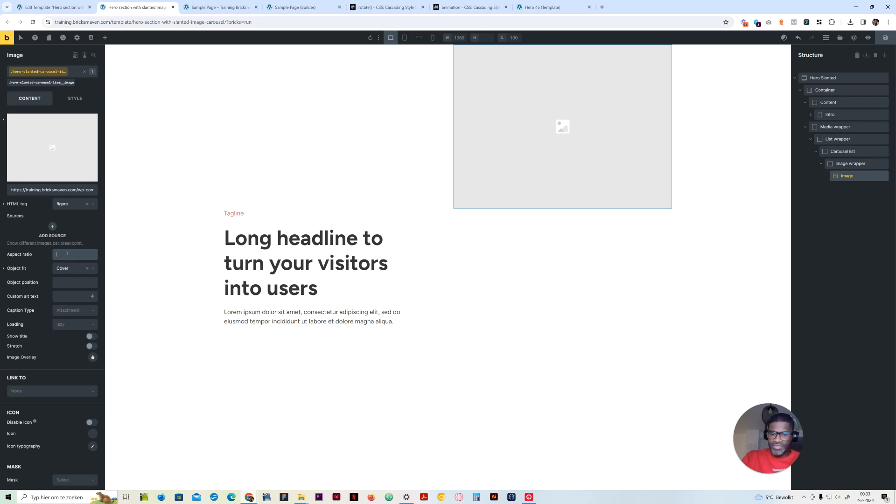
type("4/6")
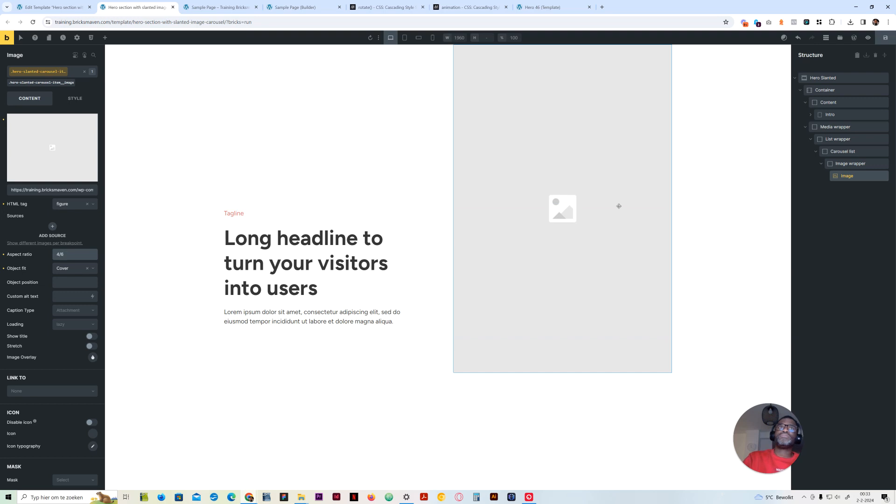
Set the Image element's width to 100% and its height to 50rem
left_click(70, 100)
left_click(56, 120)
left_click(55, 120)
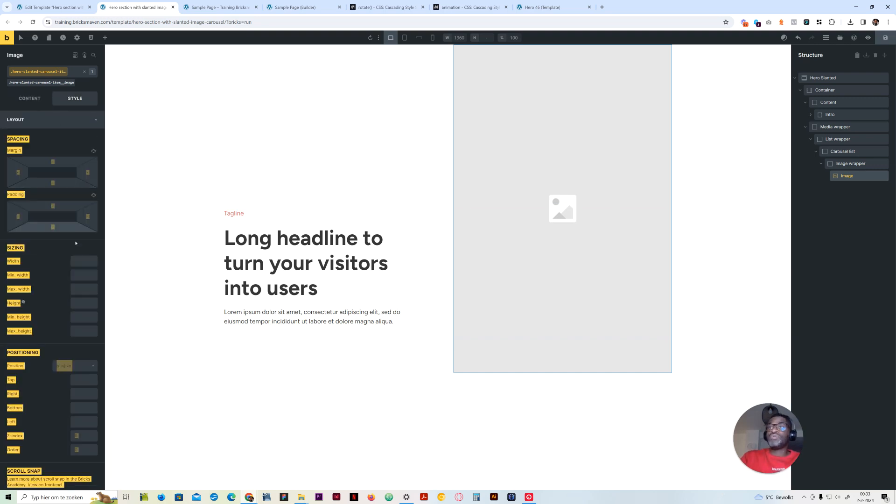
left_click(83, 265)
type("100%")
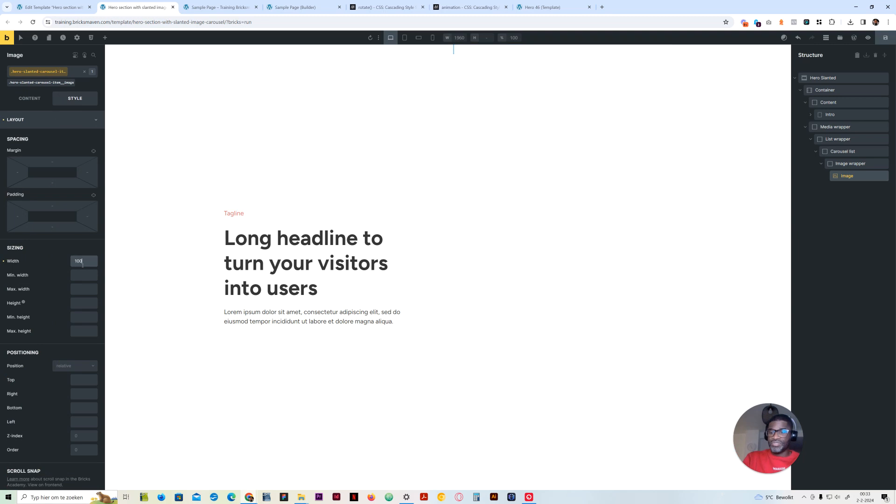
left_click(83, 301)
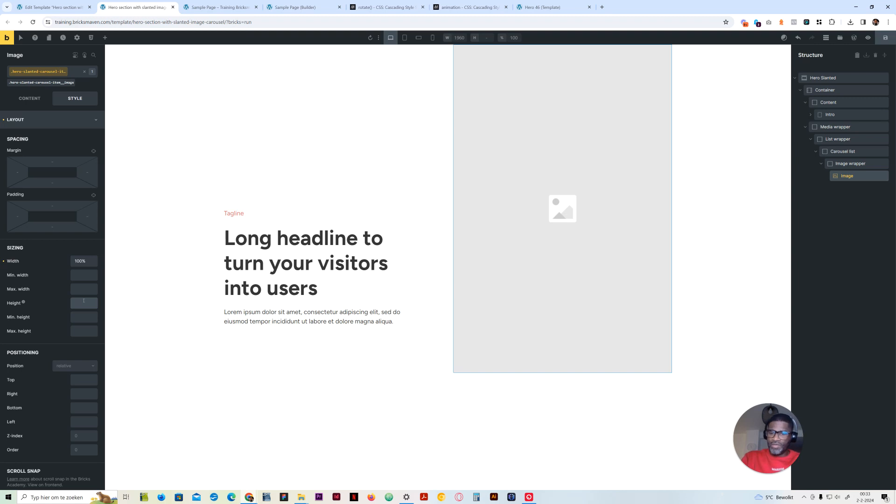
type("50rem")
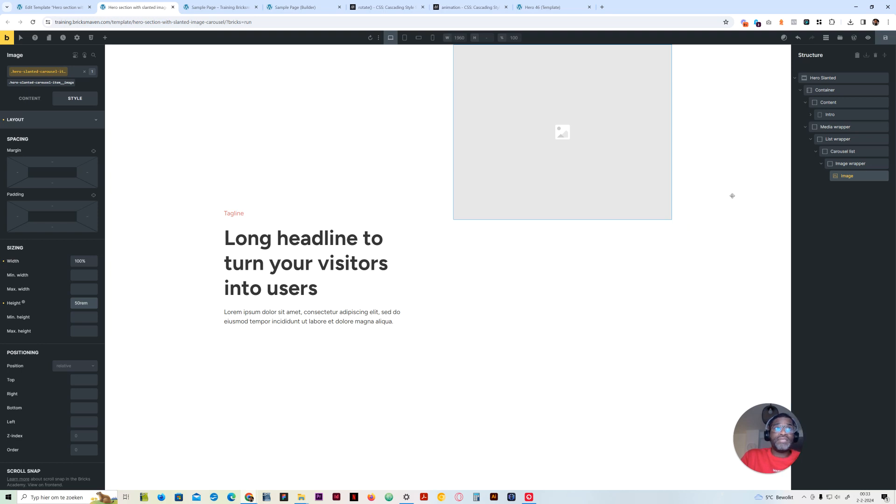
Duplicate the Image wrapper with its Image until the Carousel list contains twelve Image wrappers
left_click(829, 164)
right_click(840, 163)
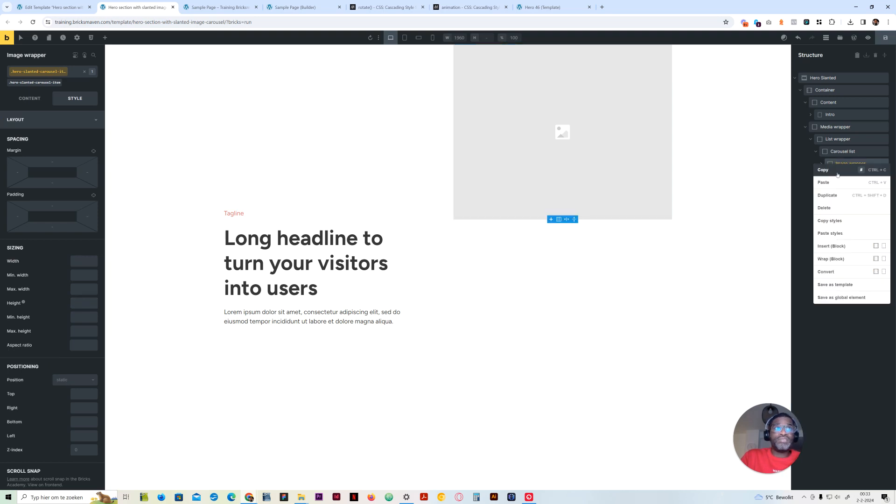
left_click(828, 195)
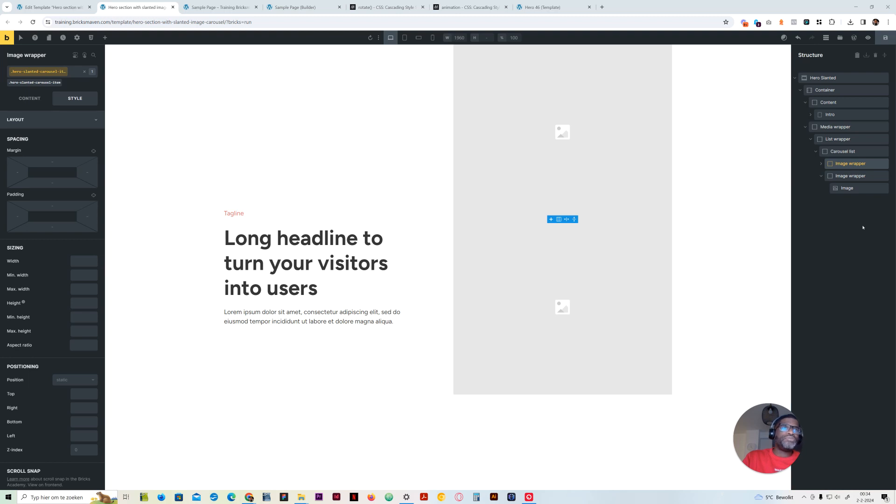
right_click(850, 176)
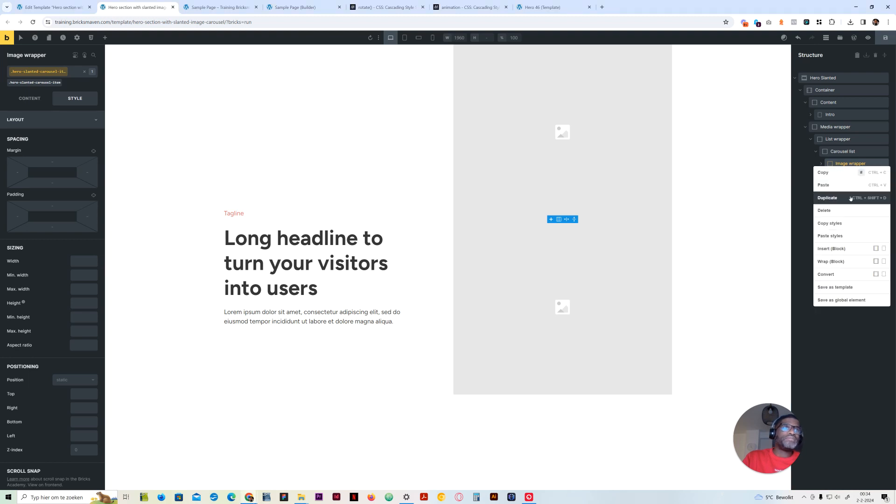
left_click(835, 197)
right_click(850, 172)
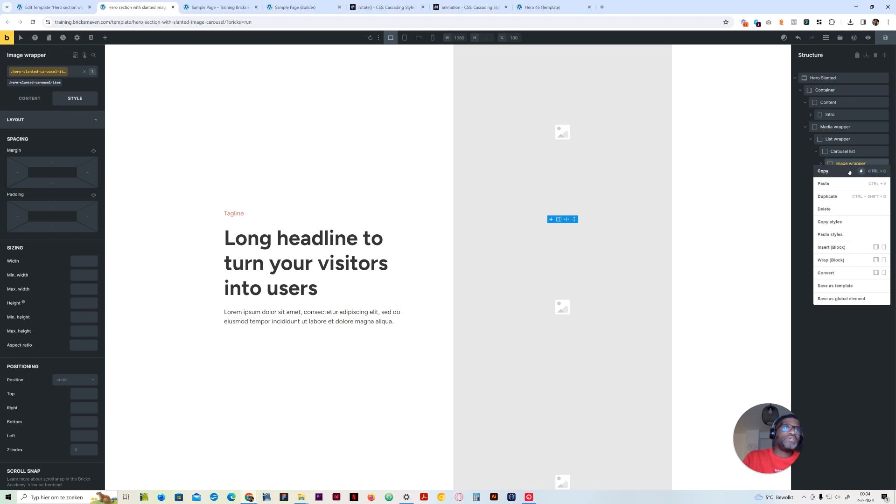
left_click(845, 196)
right_click(849, 166)
left_click(848, 189)
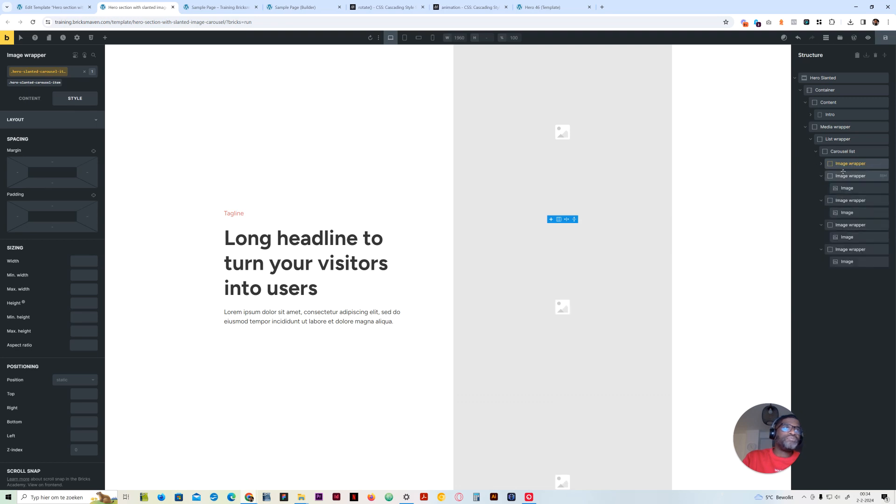
right_click(850, 176)
left_click(840, 195)
right_click(838, 192)
left_click(831, 196)
right_click(833, 196)
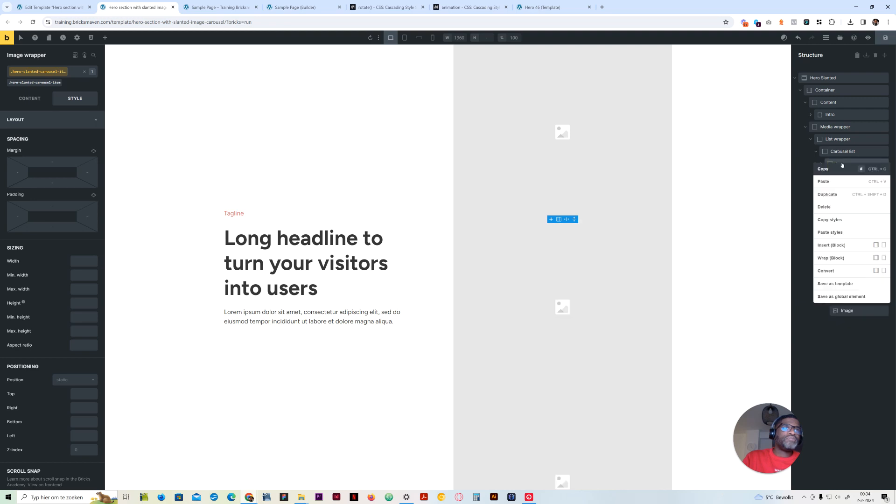
left_click(836, 198)
right_click(839, 199)
left_click(839, 198)
right_click(839, 198)
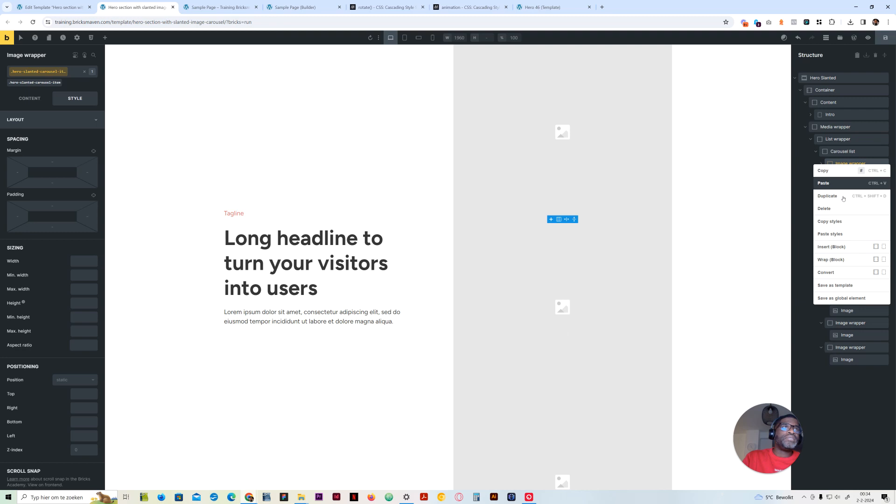
left_click(843, 200)
right_click(847, 166)
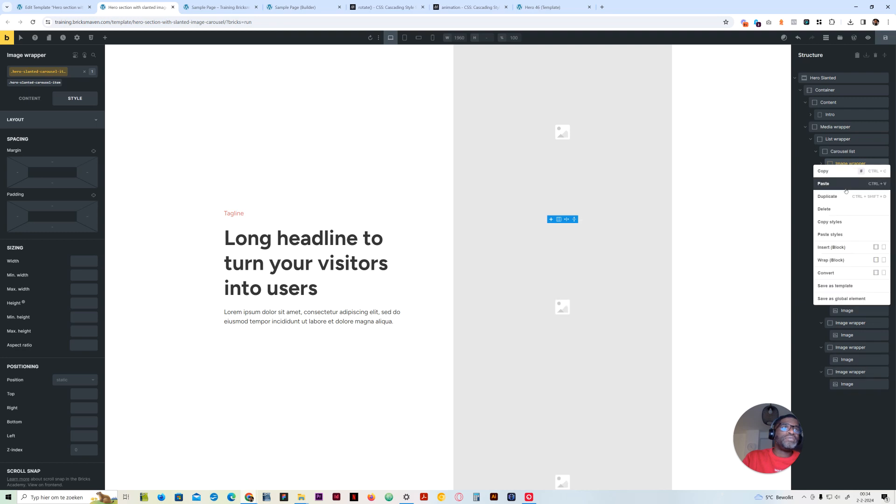
left_click(836, 196)
right_click(848, 169)
left_click(840, 196)
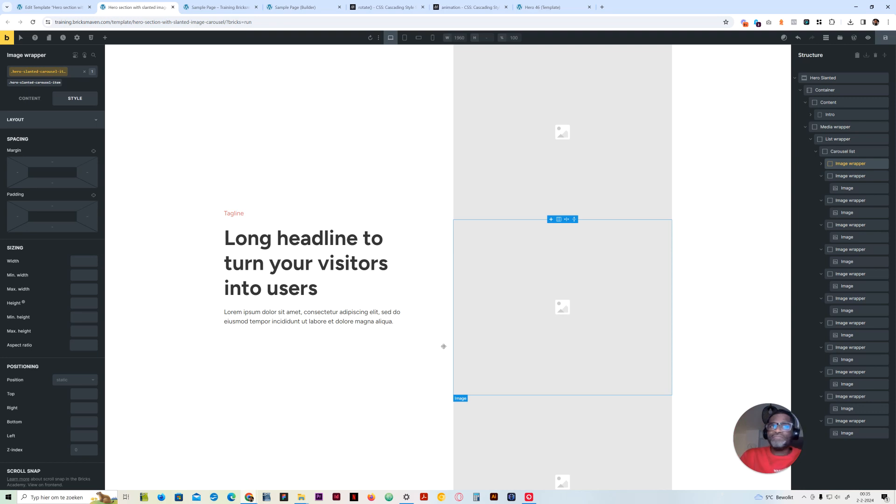
left_click(816, 152)
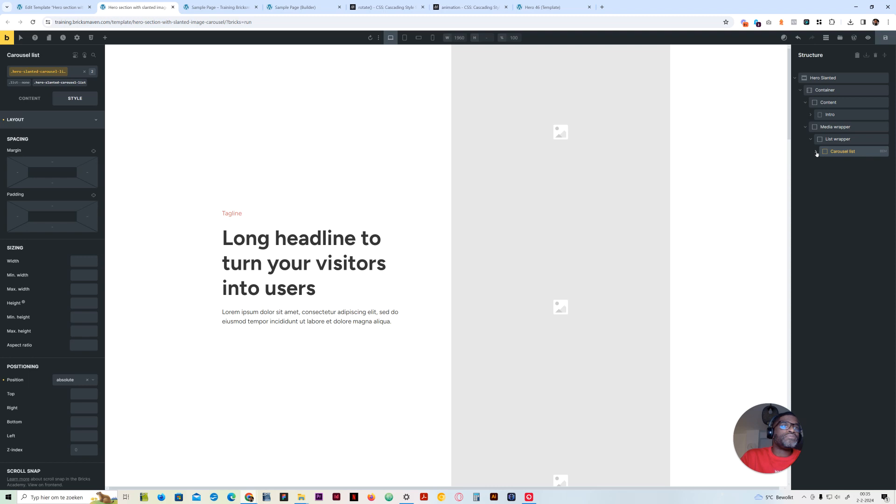
left_click(816, 152)
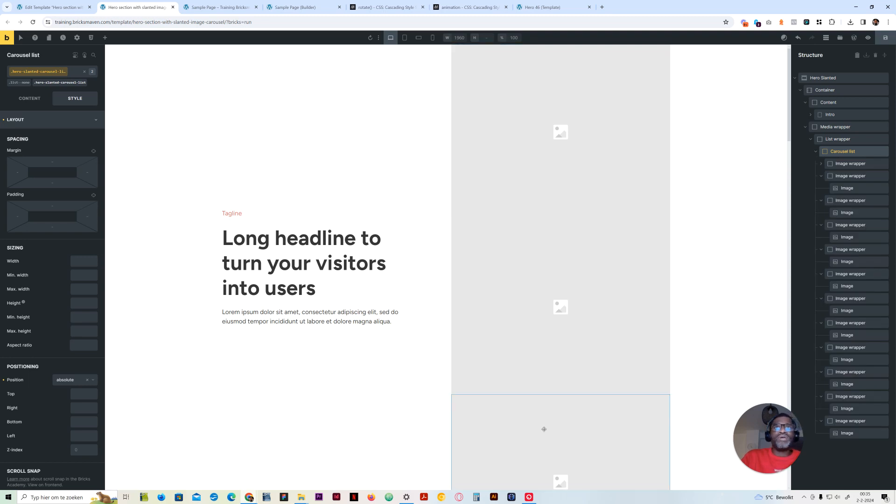
left_click(14, 120)
left_click(35, 98)
left_click(74, 98)
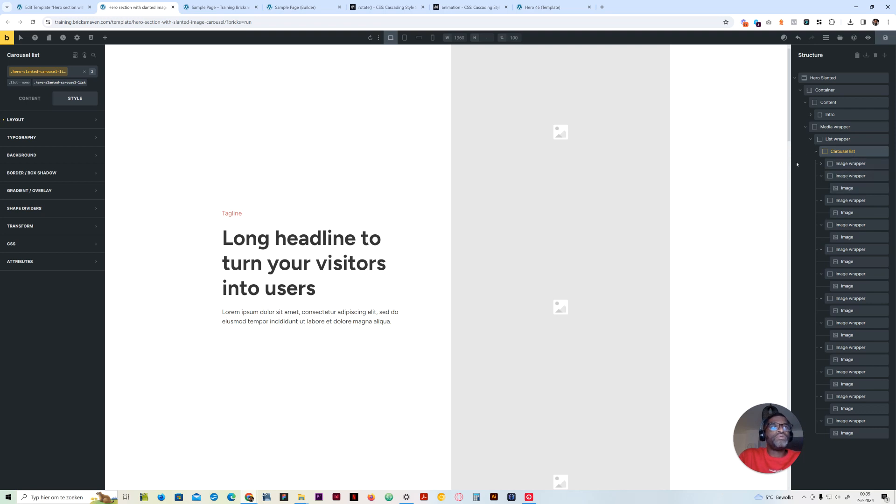
Collapse the second, third and fourth Image wrappers in the structure tree
left_click(821, 177)
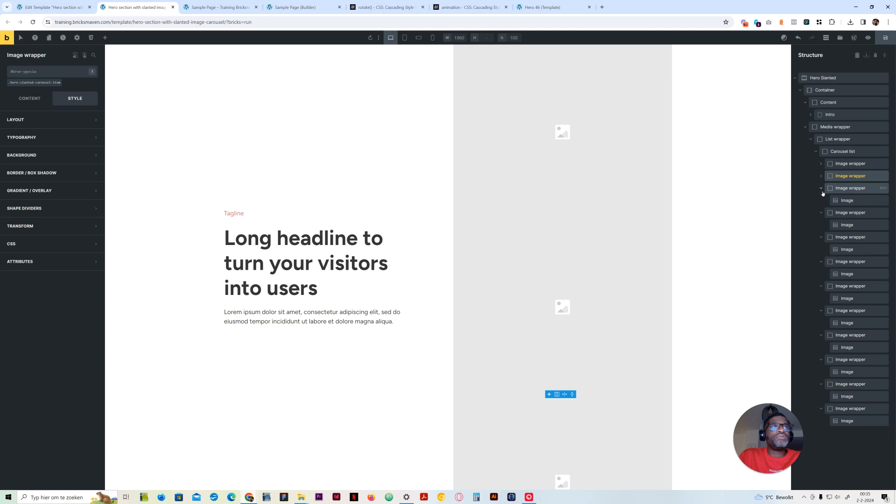
left_click(821, 189)
left_click(822, 200)
Add a %root% rule with columns: 2 to the Carousel list's custom CSS on the hero-slanted-carousel-list class
left_click(843, 151)
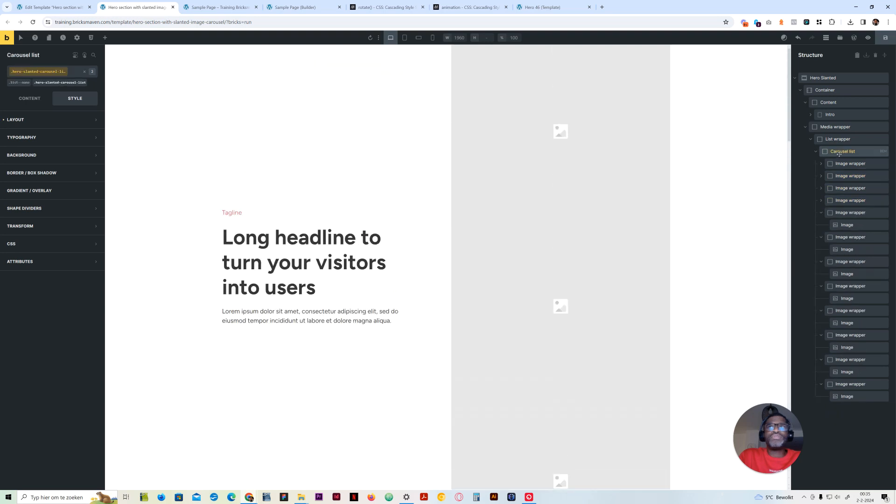
left_click(60, 244)
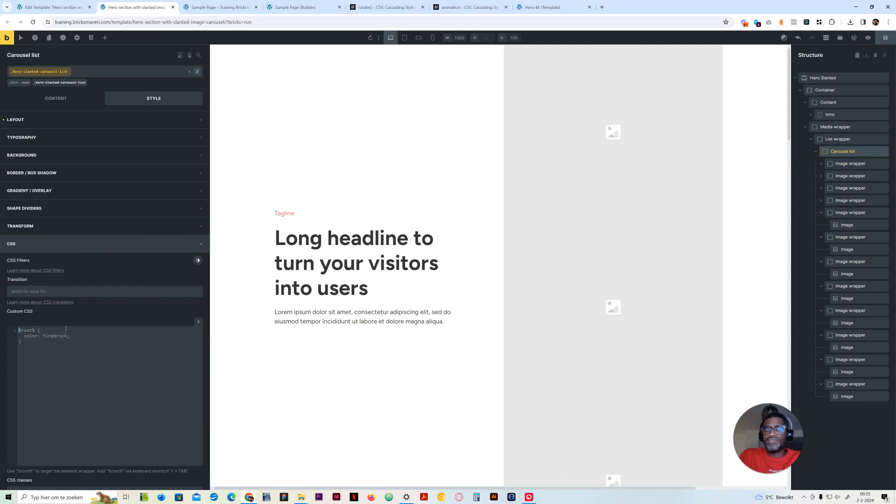
type("root%")
key("Tab")
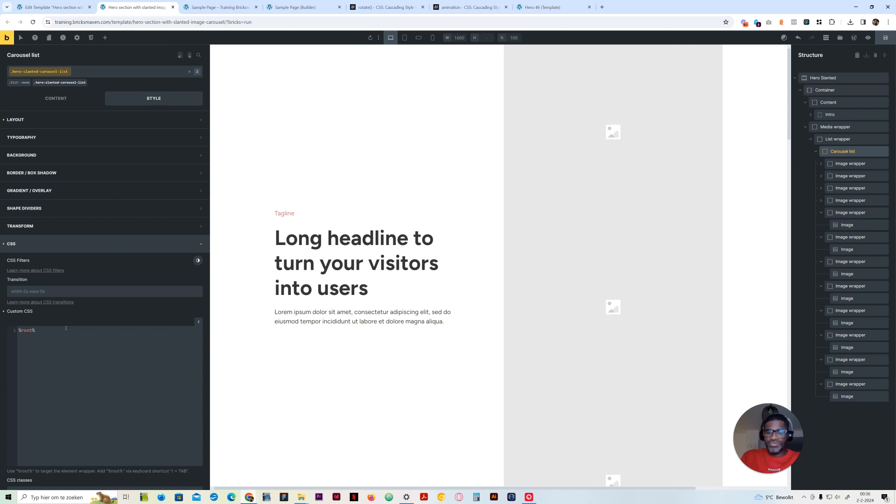
type("{}")
key("Return")
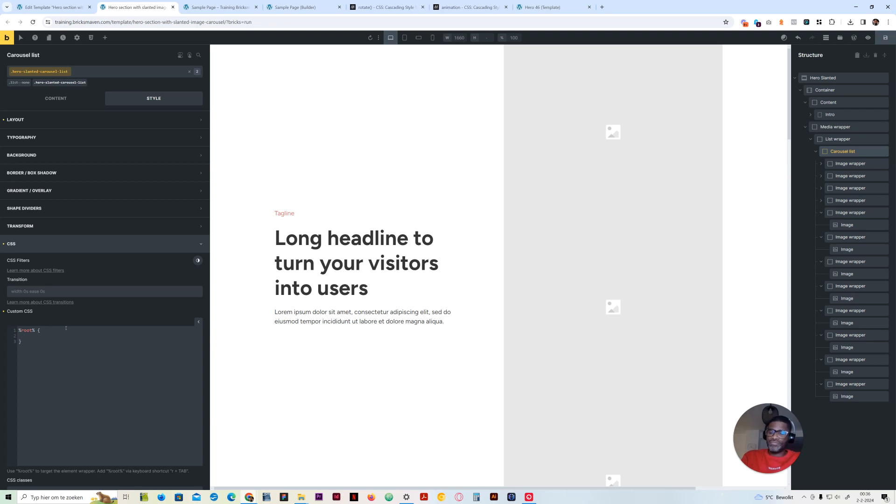
type("columns: 2;")
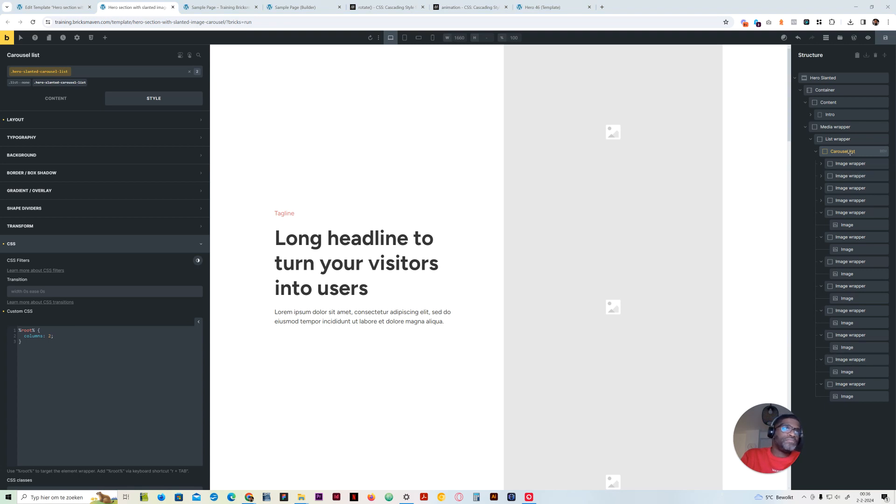
Add column-gap: var(--space-xl) to the %root% rule in the Carousel list's custom CSS
left_click(59, 336)
key("Return")
type("colums")
key("BackSpace")
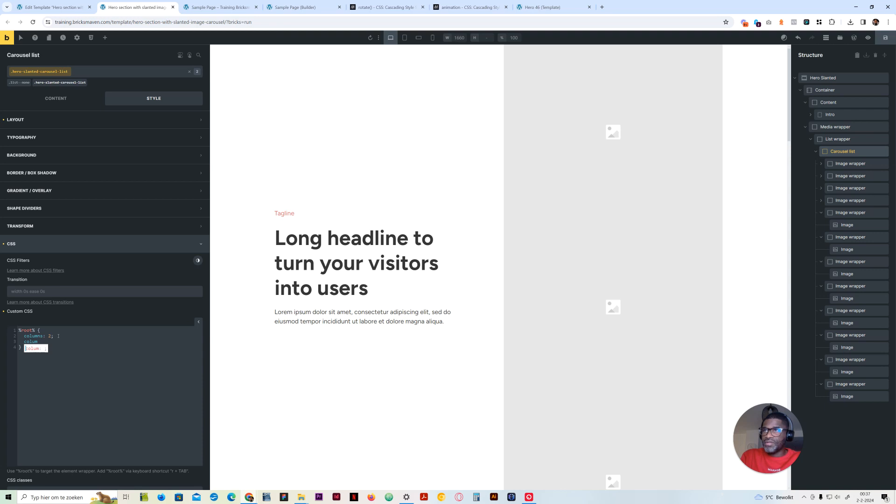
type("n-gap")
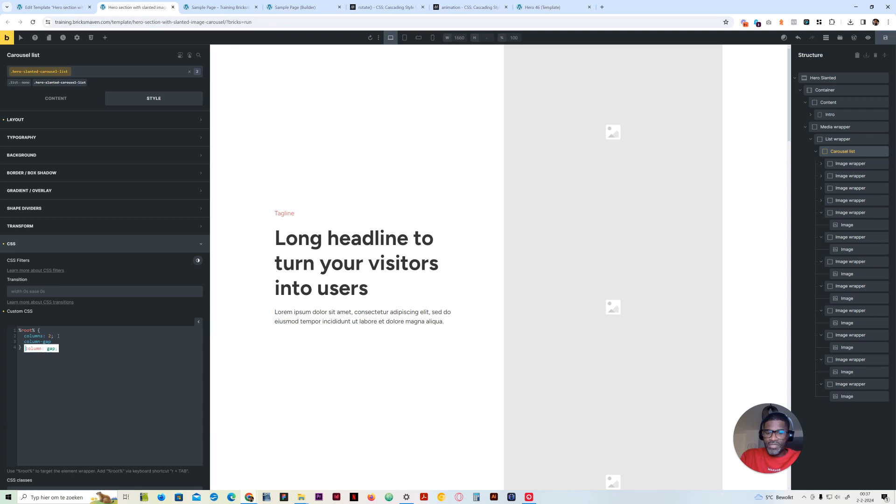
type(": ")
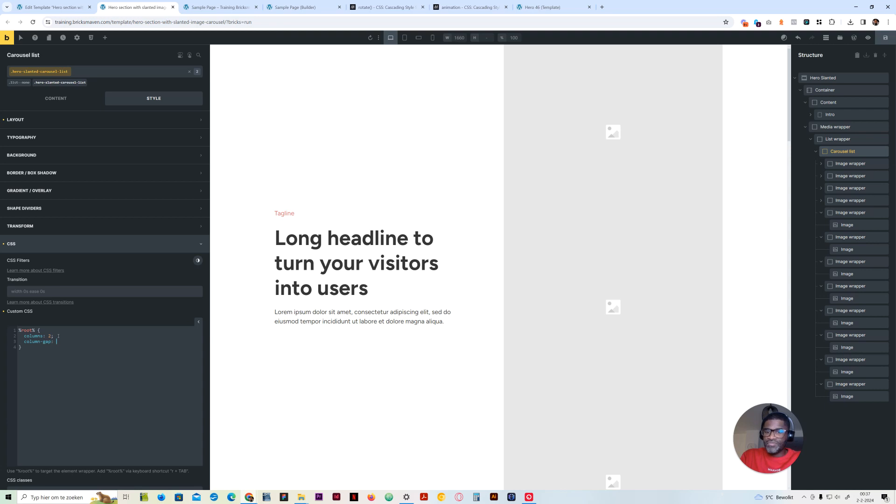
type("var(--space-xl);")
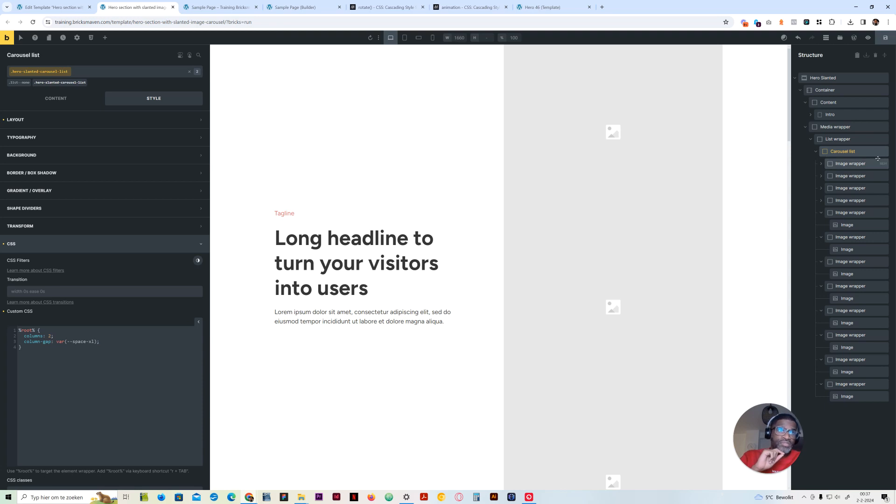
Set the Carousel list's display to block
left_click(65, 100)
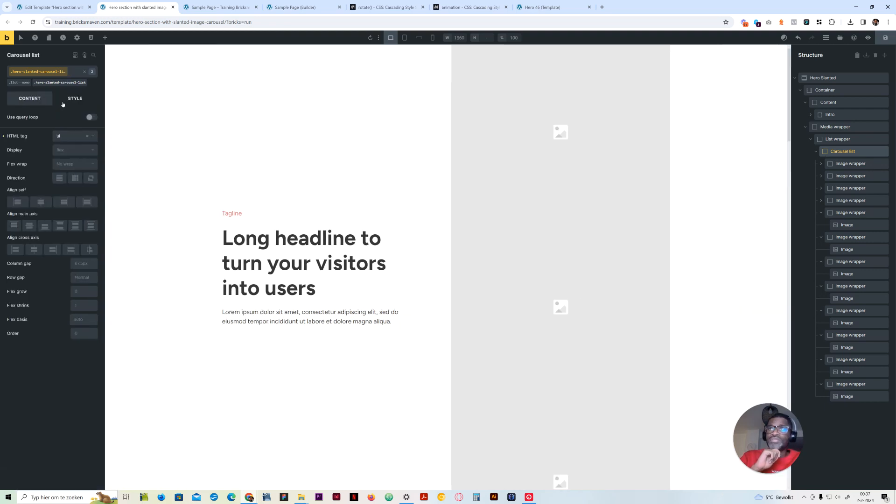
left_click(63, 151)
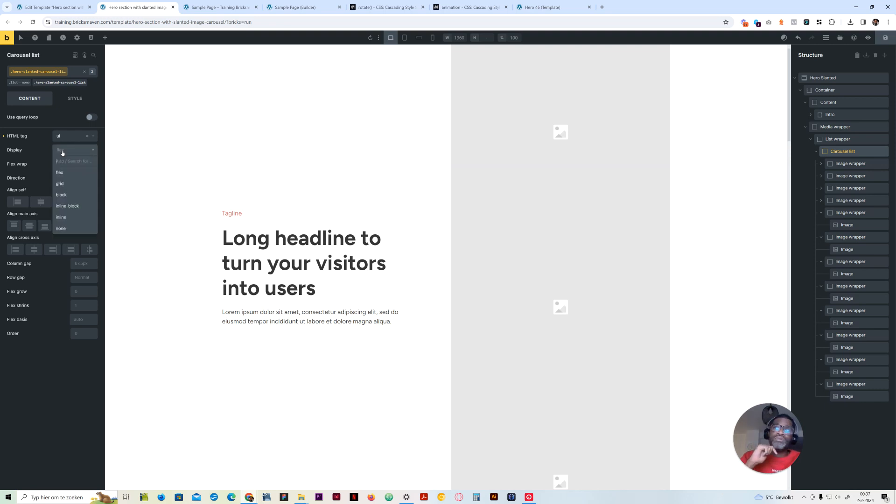
left_click(70, 195)
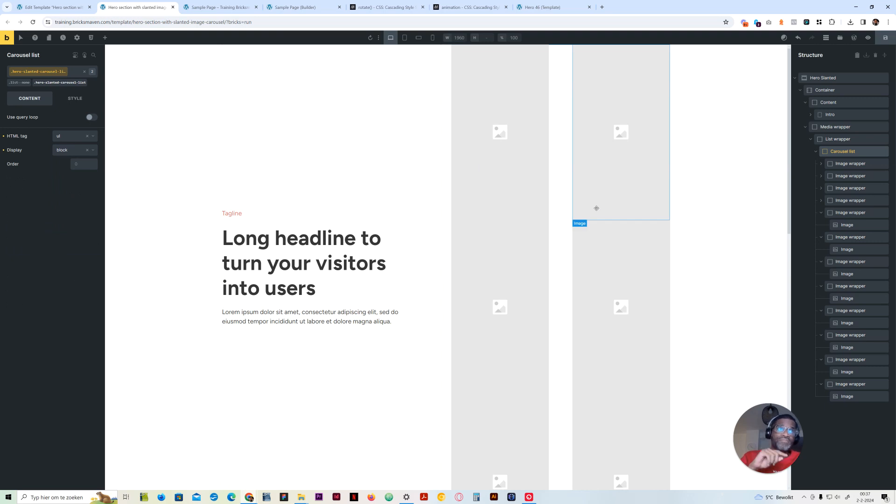
Change the column-gap in the Carousel list's custom CSS to var(--space-s), after trying var(--space-m)
left_click(74, 98)
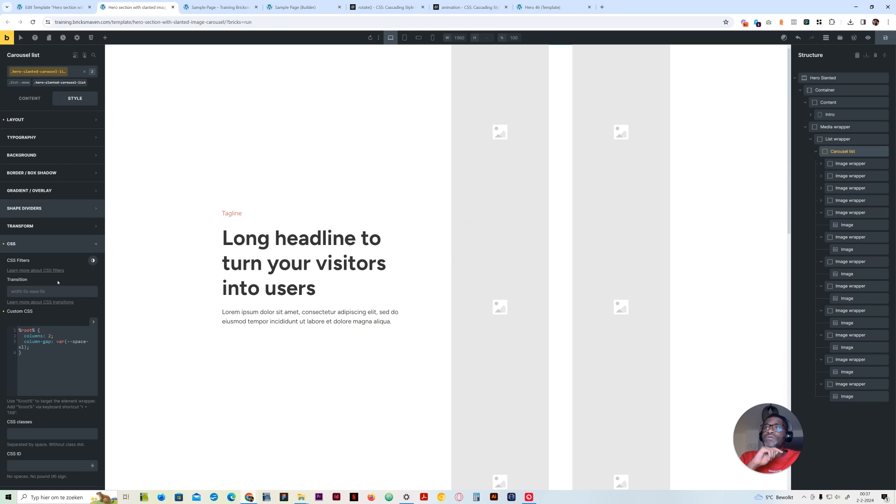
left_click(49, 353)
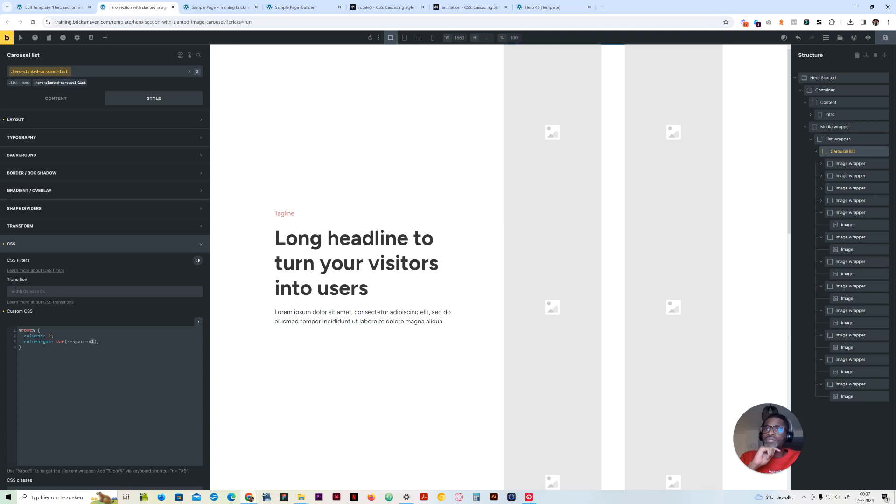
key("ctrl+z")
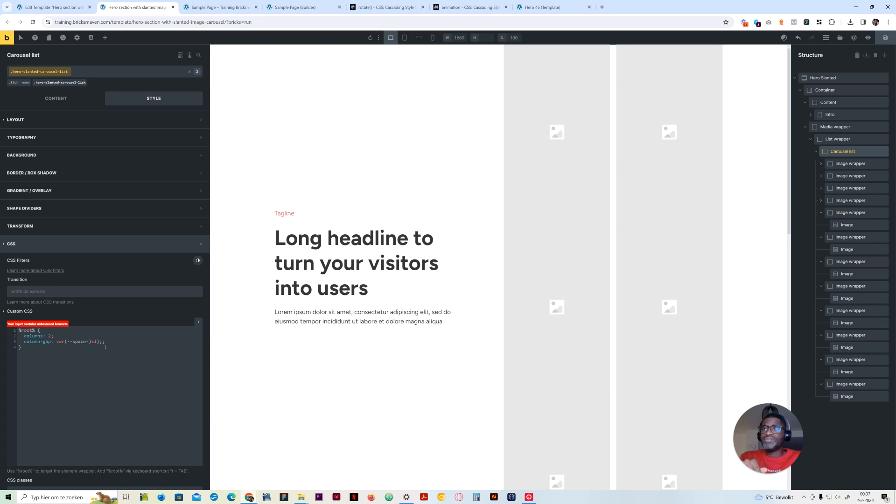
key("ctrl+z")
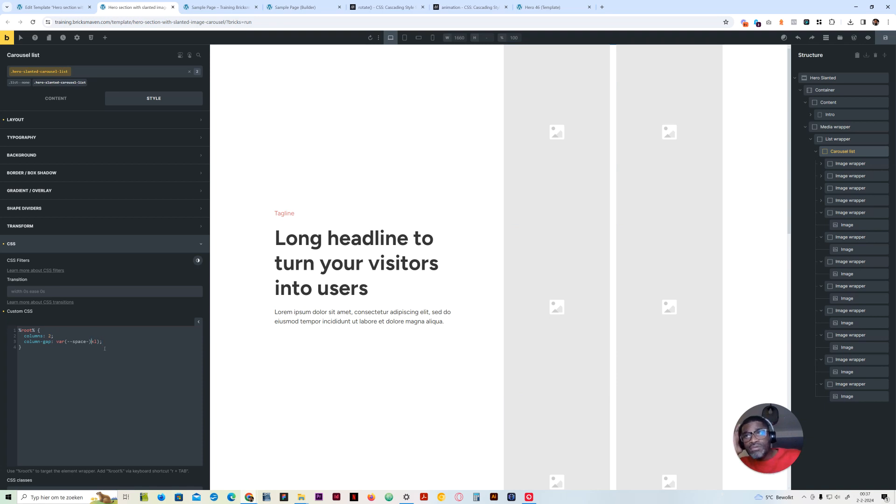
key("BackSpace")
key("BackSpace")
key("BackSpace")
type("m")
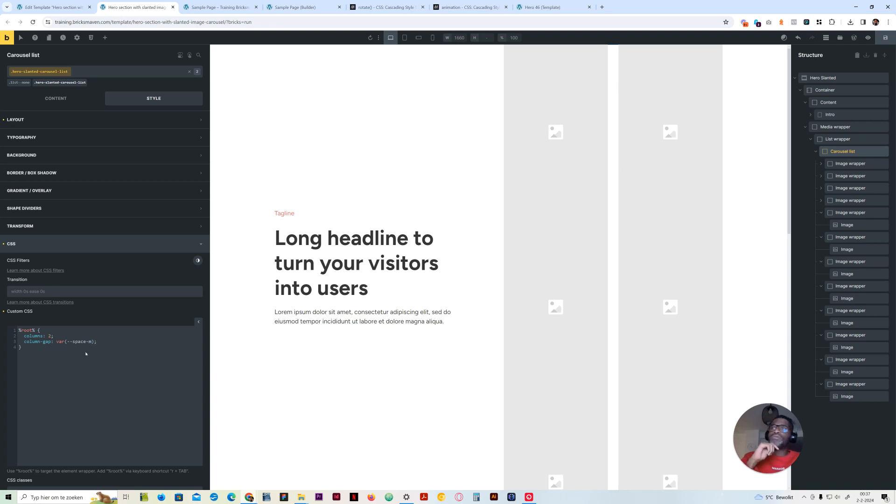
key("BackSpace")
type("s")
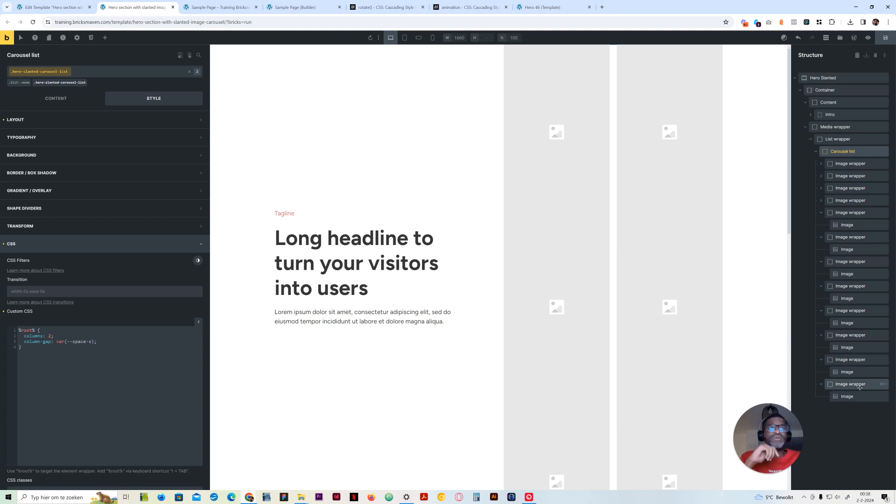
Give the first Image wrapper a bottom margin of var(--space-s) on the hero-slanted-carousel-item class
left_click(821, 163)
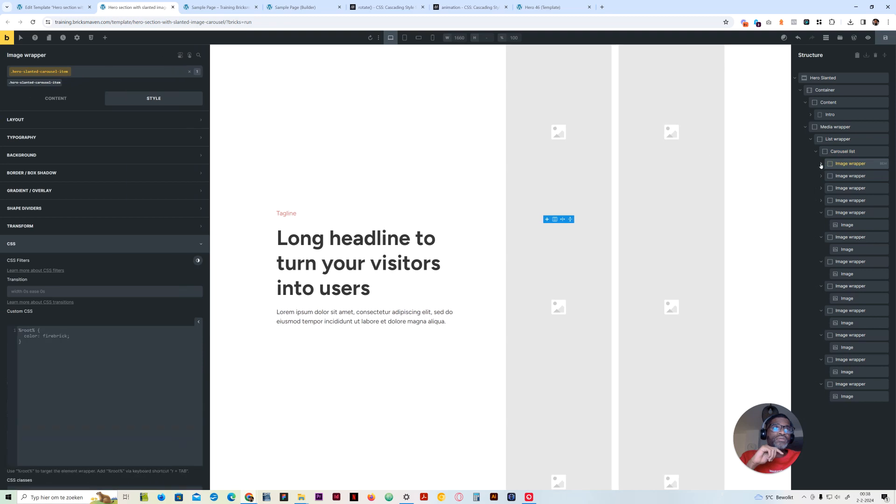
left_click_drag(836, 169, 504, 250)
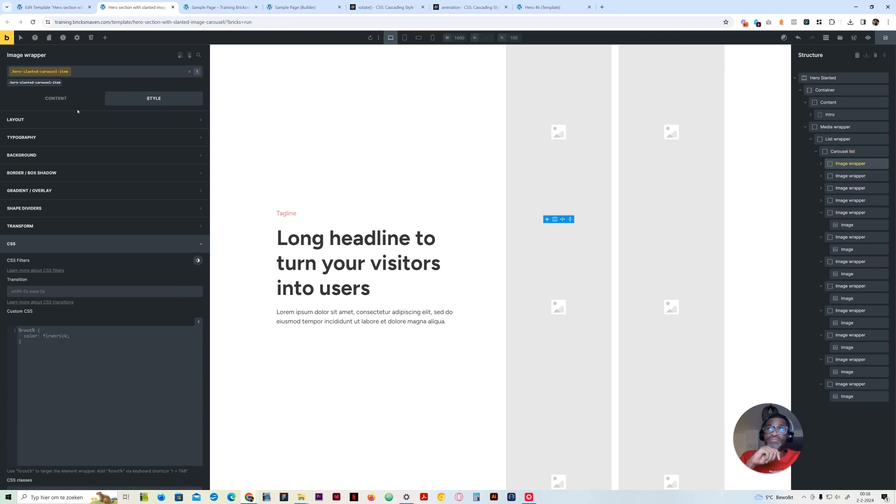
left_click(80, 120)
right_click(54, 183)
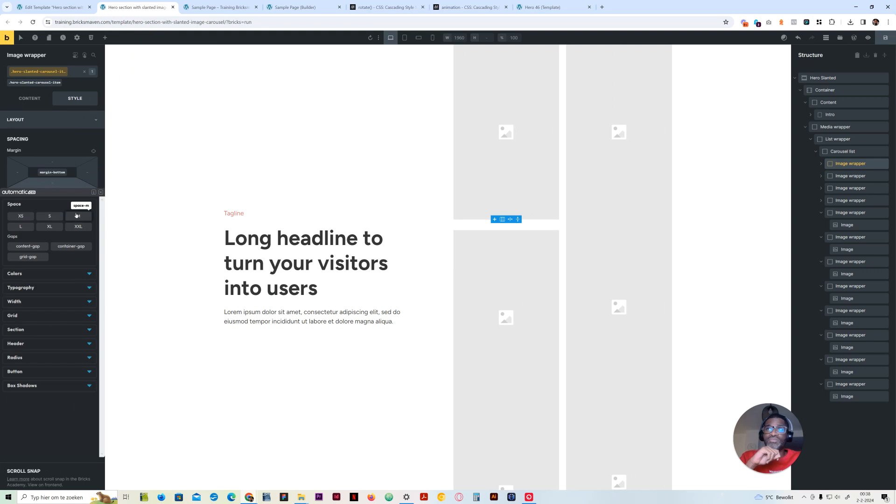
left_click(51, 216)
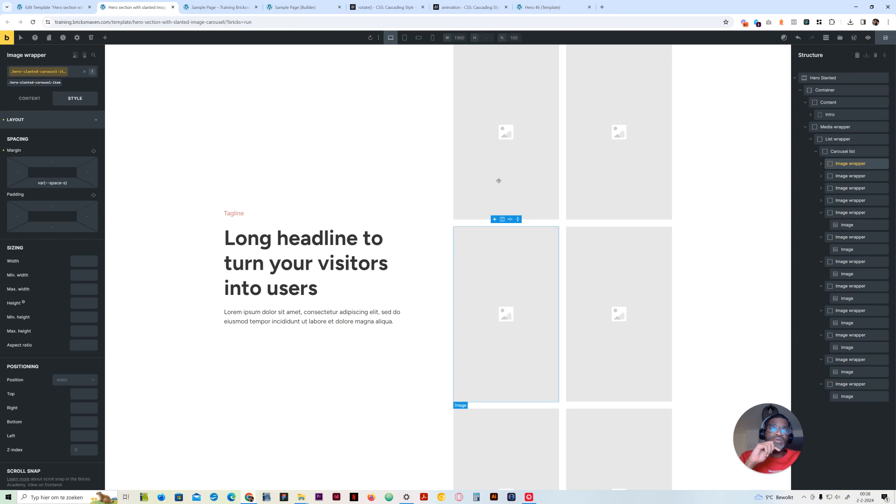
Compare the template's carousel structure with the finished slanted carousel on the Sample Page preview
left_click(217, 7)
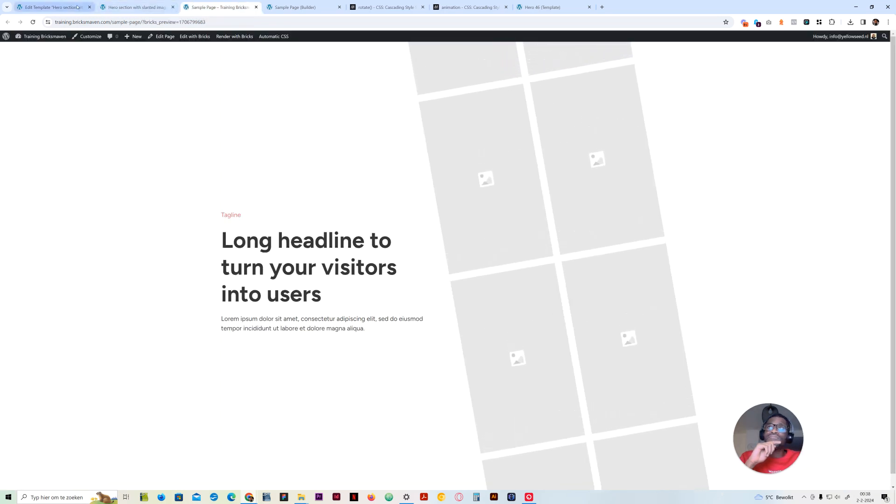
key("ctrl+Page_Up")
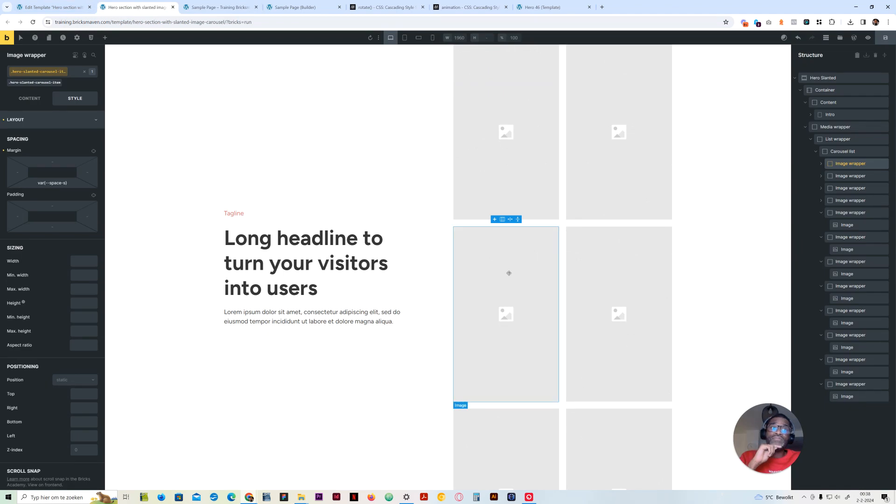
left_click(835, 140)
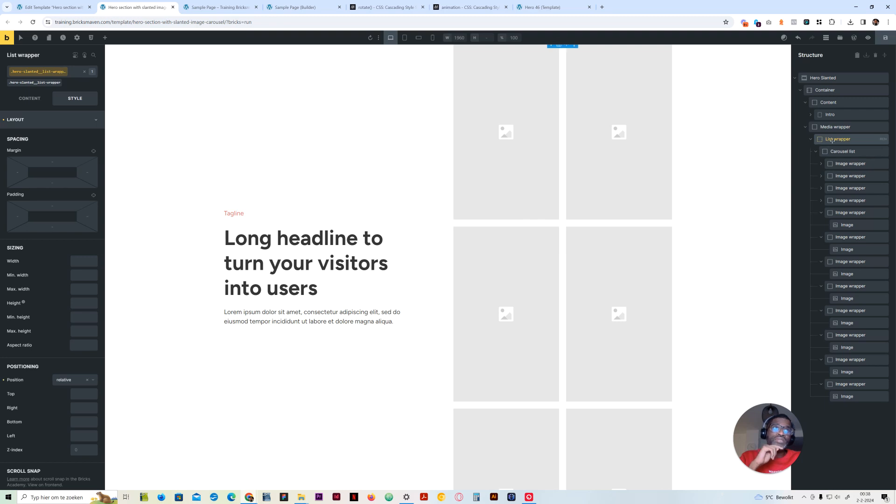
left_click(830, 152)
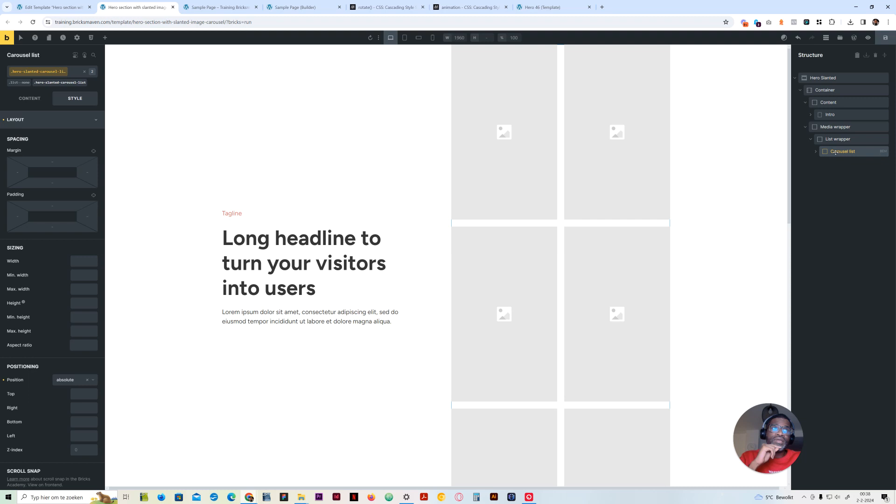
left_click(831, 141)
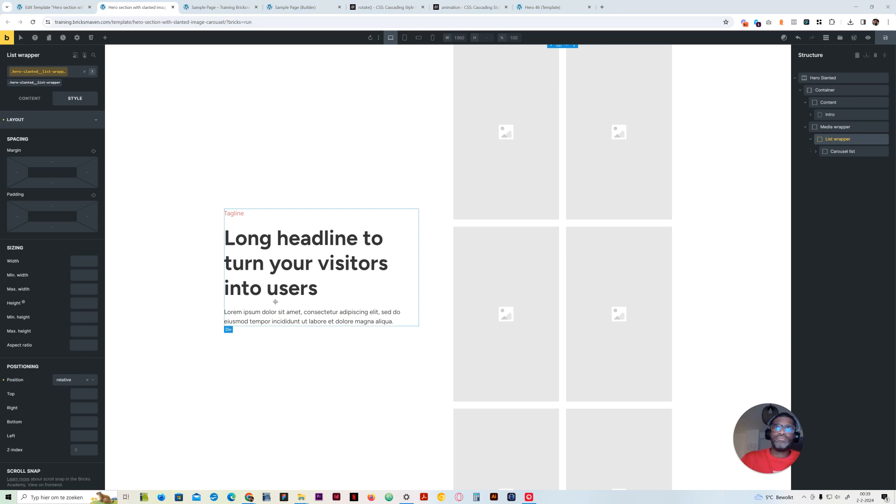
left_click(51, 122)
left_click(48, 243)
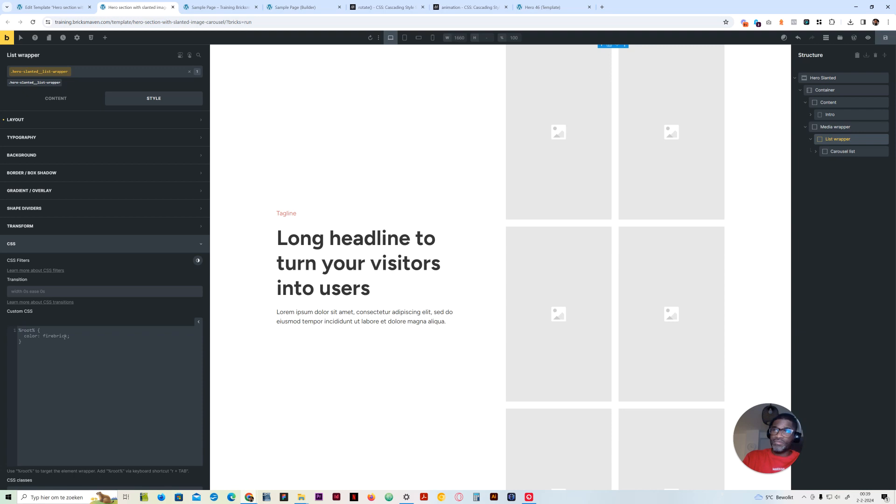
type("r")
key("Tab")
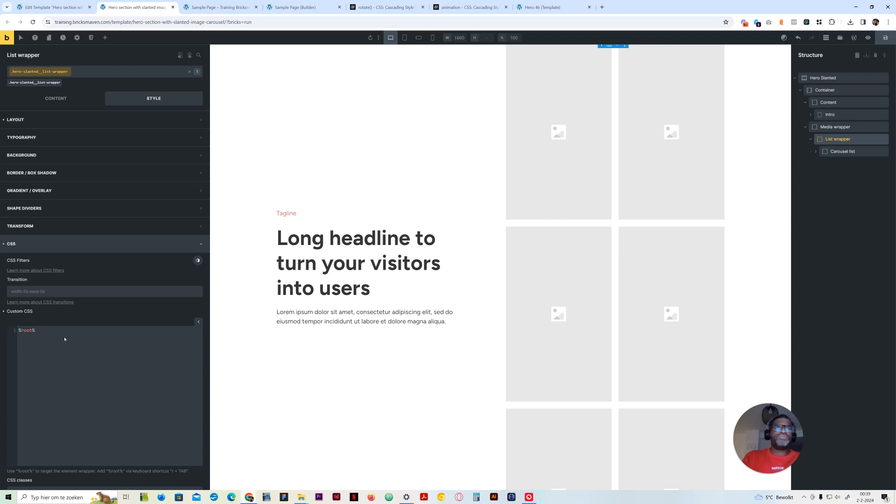
left_click(824, 151)
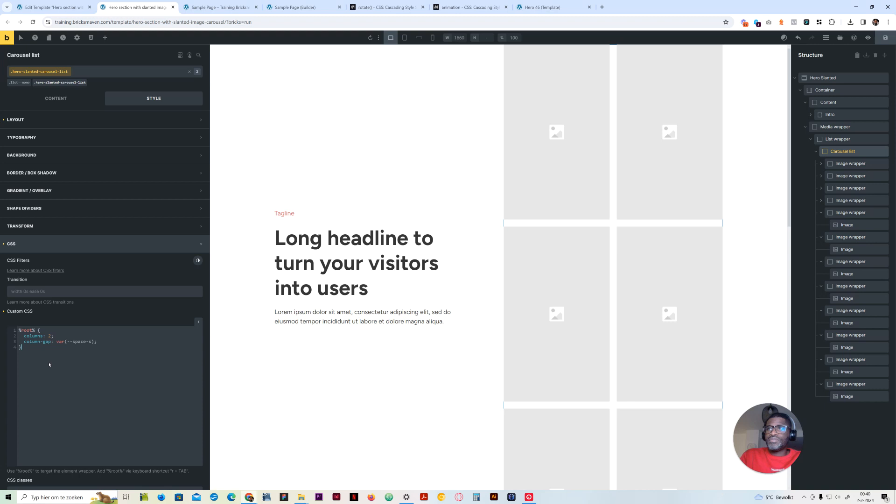
left_click(838, 138)
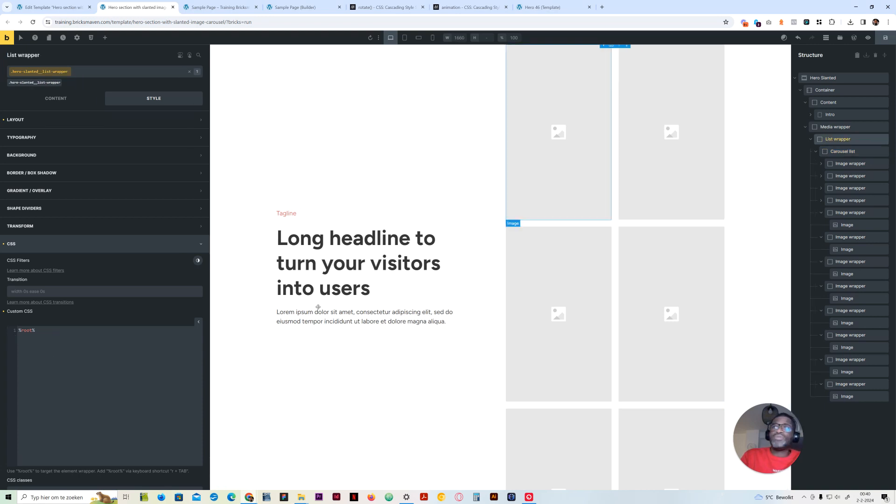
key("BackSpace")
Add a second %root% rule to the Carousel list's custom CSS with animate: slideUp 35s, checking the MDN animation page for the value order
left_click(851, 151)
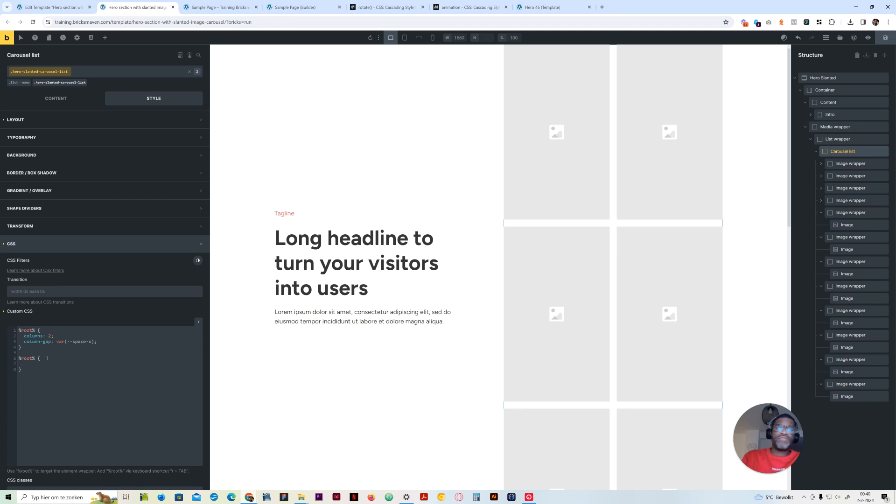
type("animate: 35s")
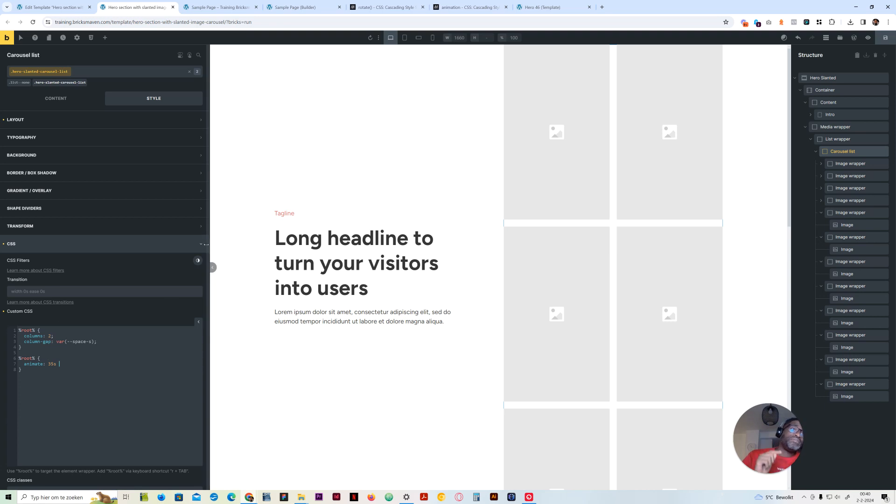
left_click(483, 8)
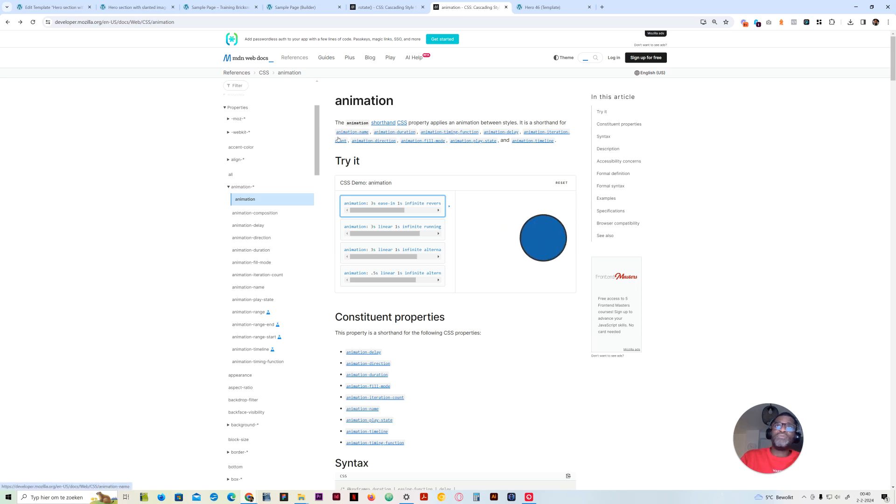
left_click(294, 7)
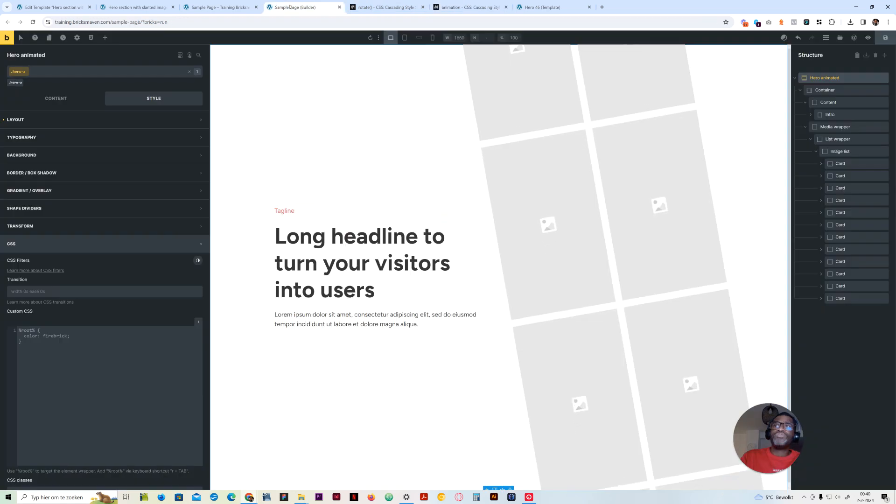
left_click(141, 7)
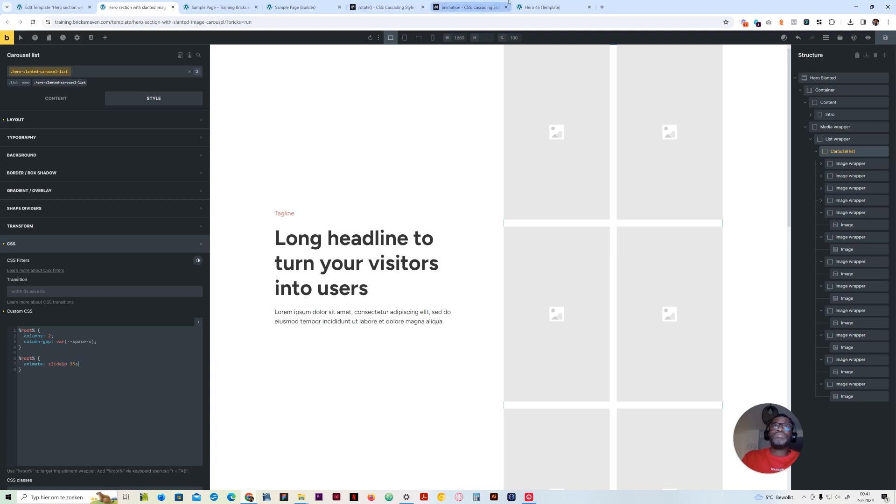
Look up animation-timing-function and animation-iteration-count on MDN, trying the demo's iteration counts 2, 1.5 and 0
left_click(470, 7)
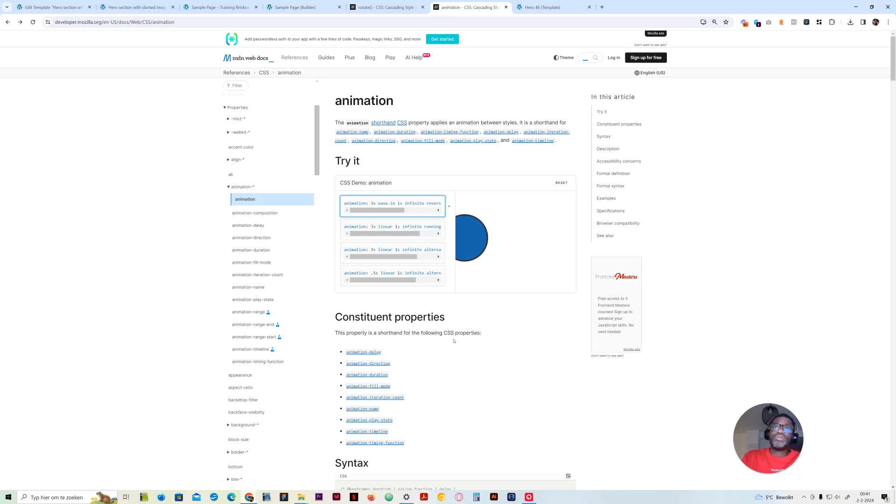
left_click(447, 133)
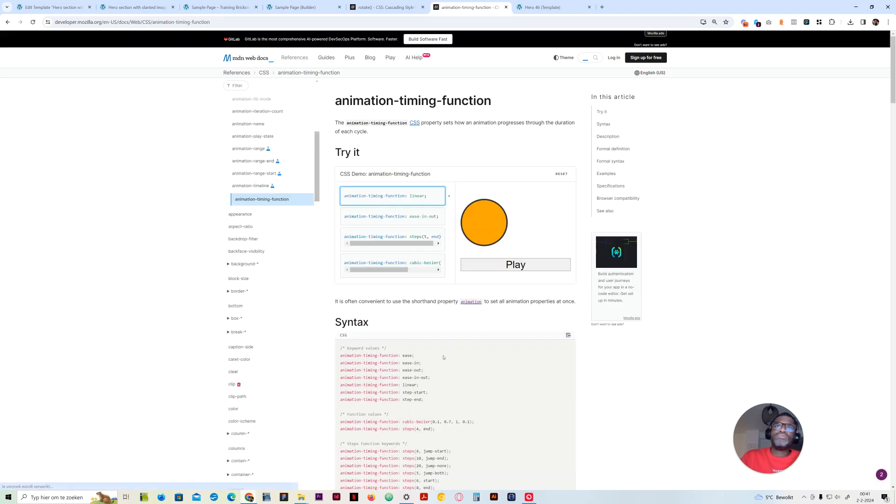
left_click(7, 22)
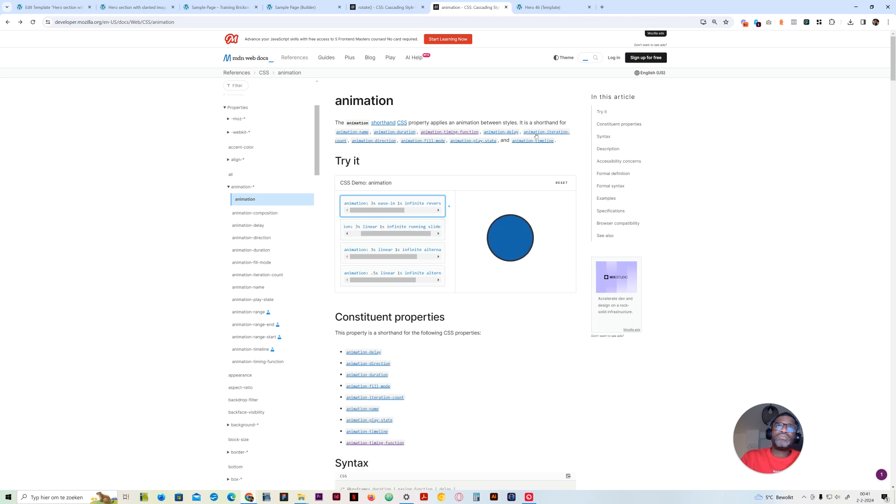
left_click(537, 133)
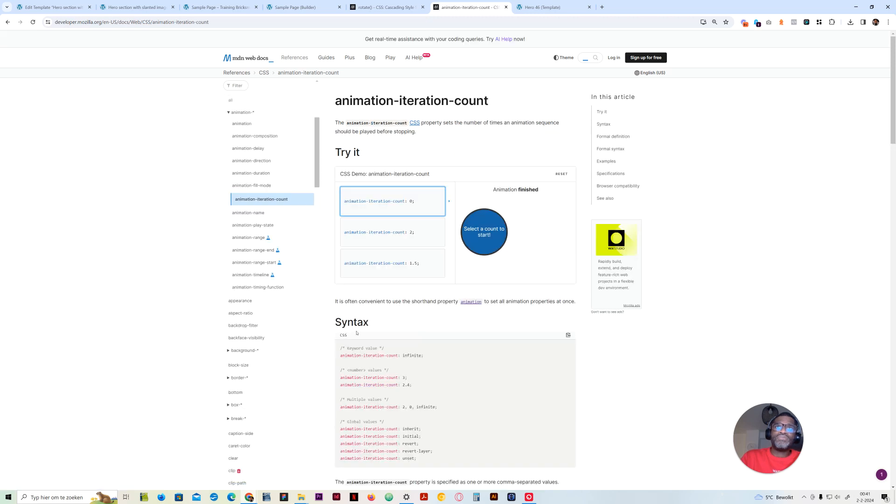
left_click(397, 235)
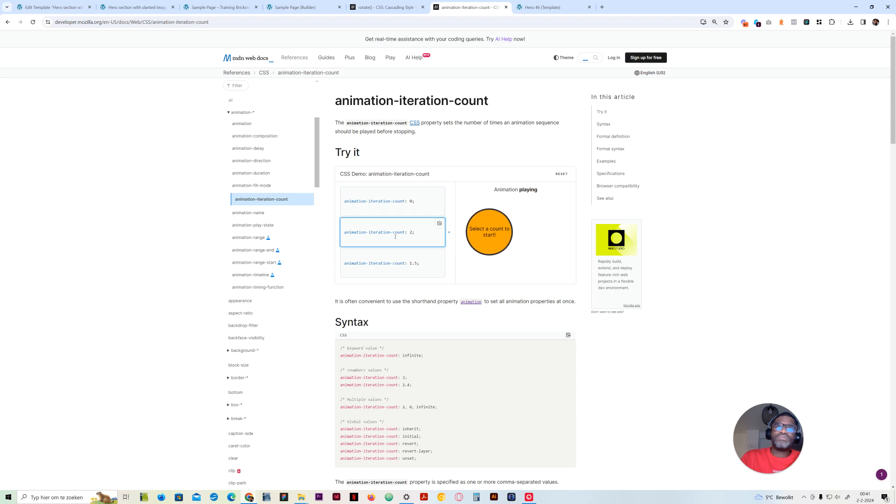
left_click(403, 265)
left_click(393, 201)
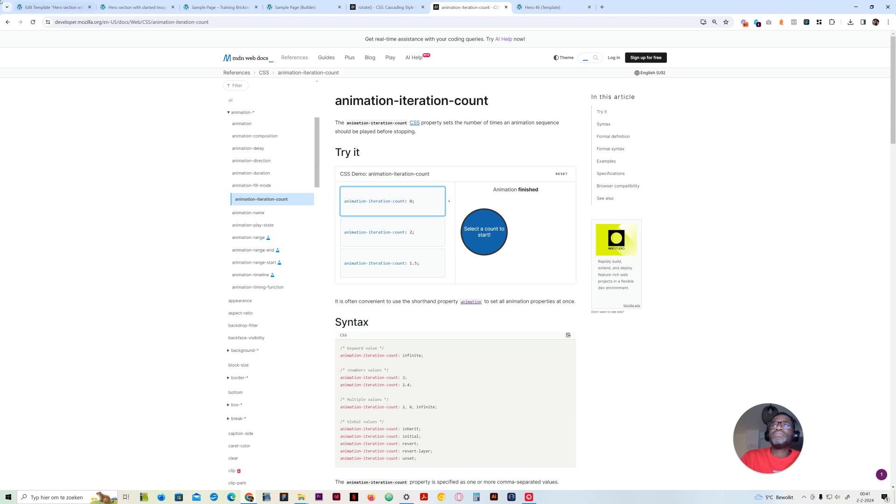
left_click(7, 22)
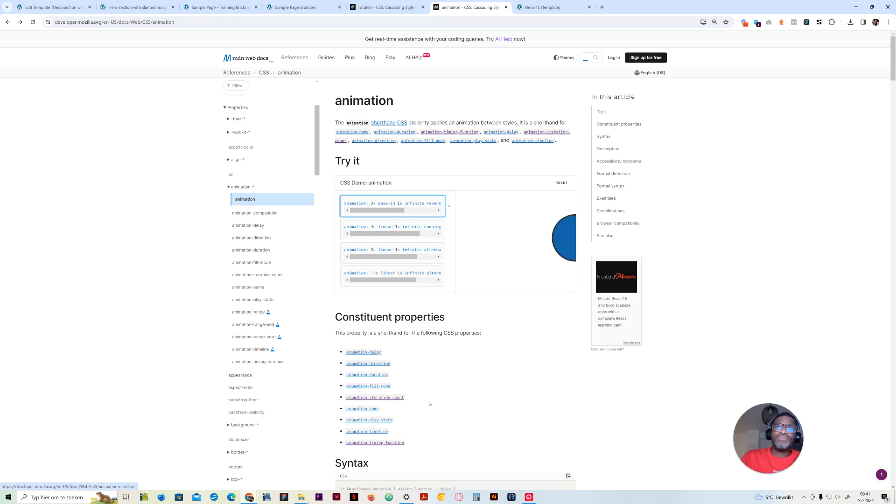
Examine the MDN animation shorthand's syntax and values, plus the options of animation-direction and animation-iteration-count
scroll(436, 401, "down", 3)
scroll(435, 400, "down", 9)
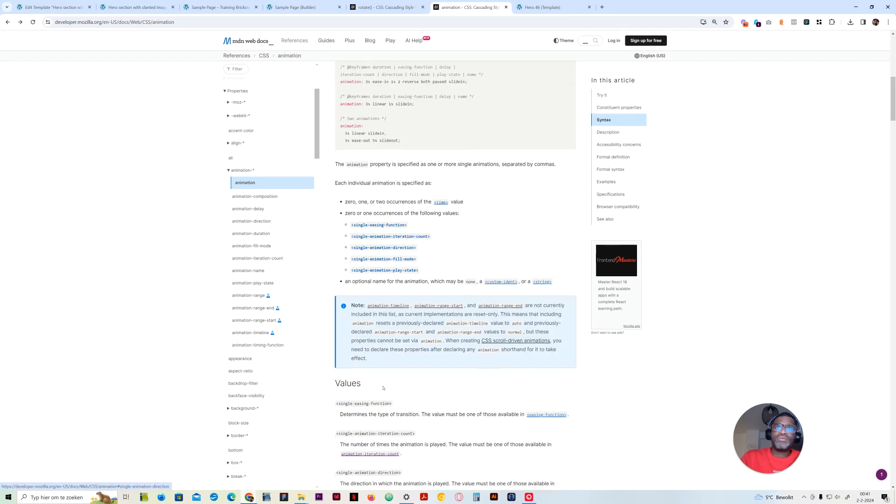
scroll(384, 388, "down", 1)
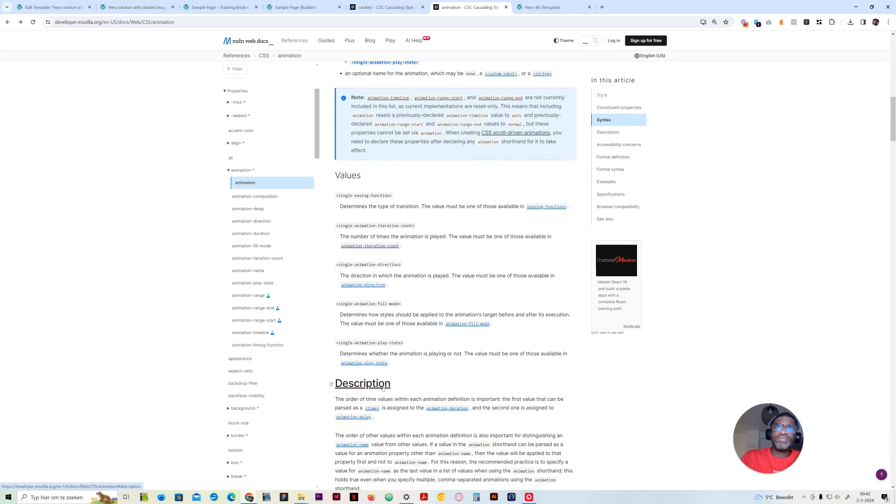
scroll(384, 387, "up", 15)
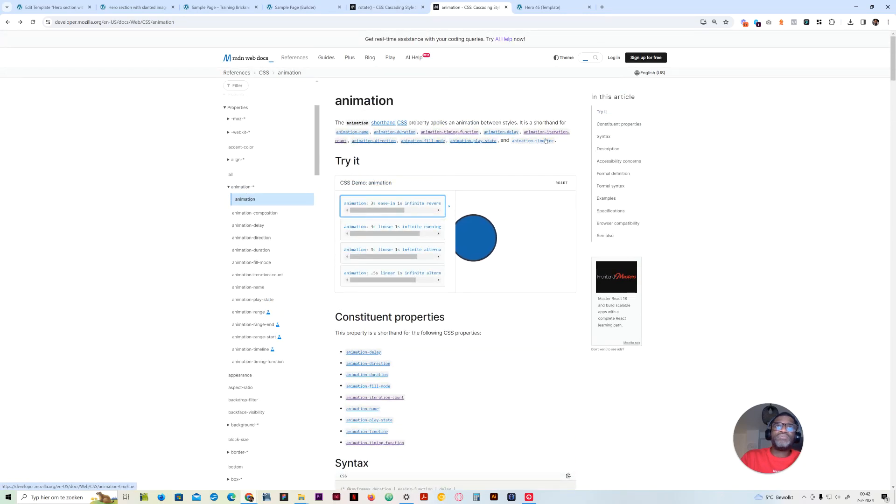
left_click(383, 142)
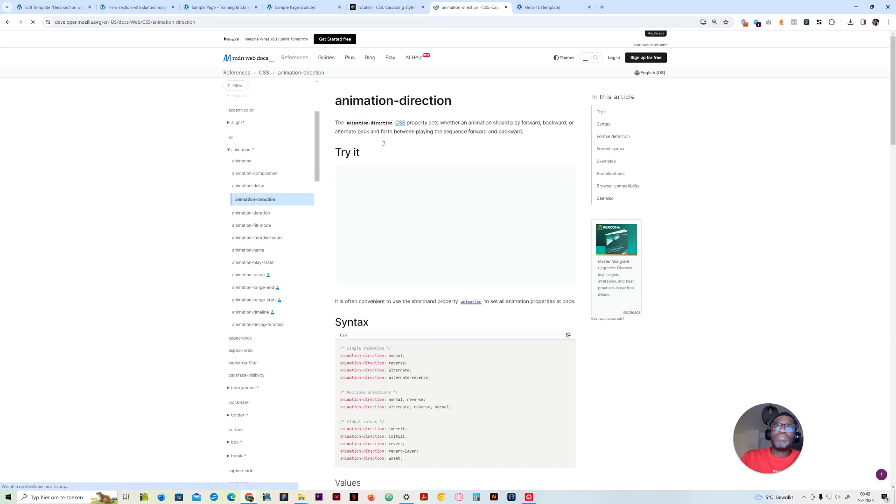
left_click(8, 22)
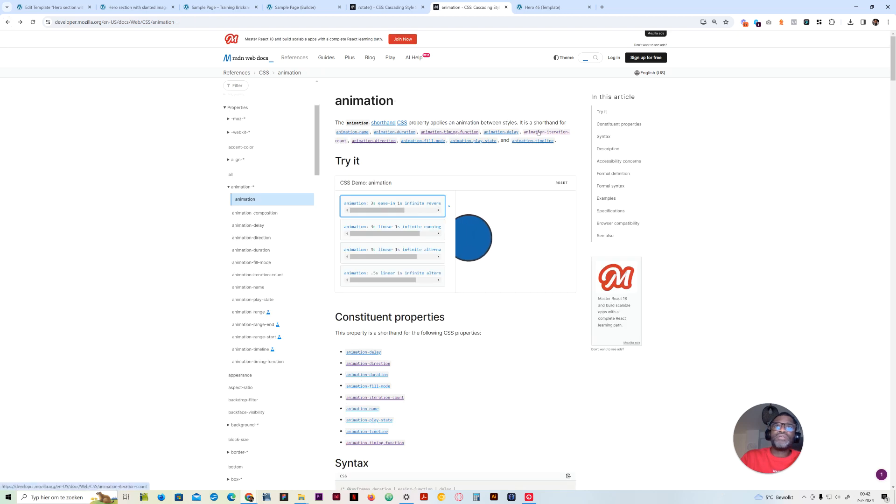
left_click(538, 133)
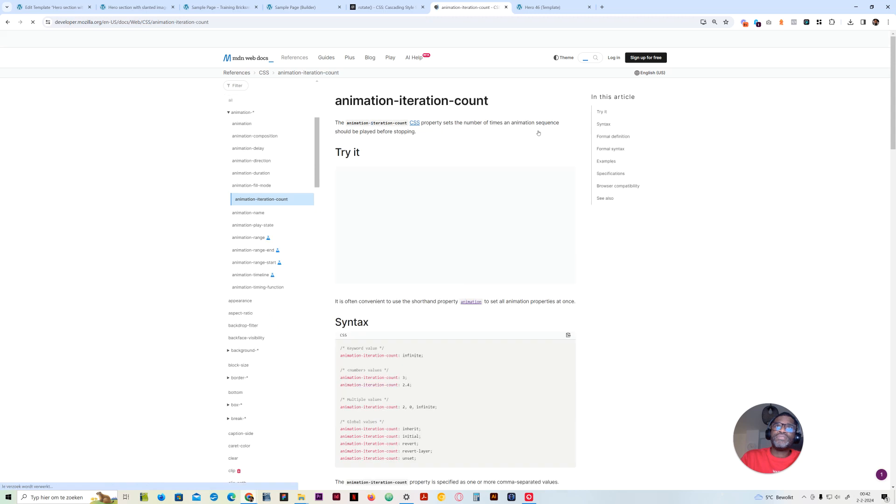
scroll(441, 313, "down", 3)
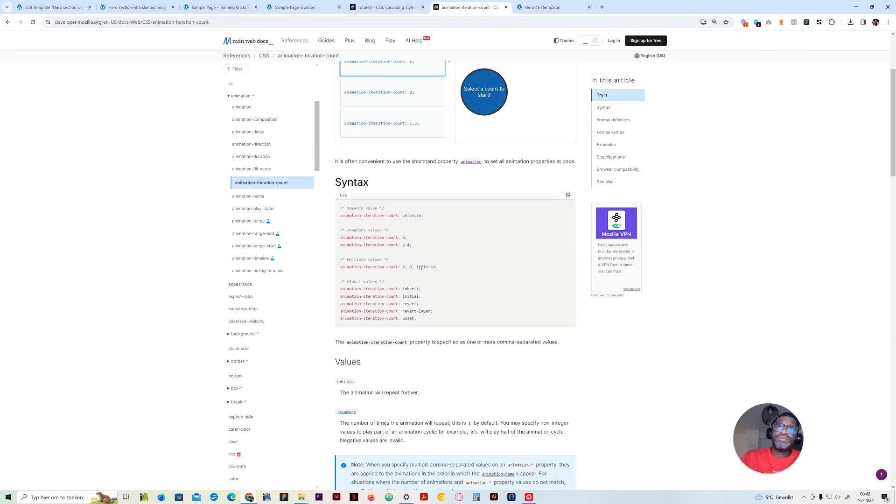
left_click(7, 22)
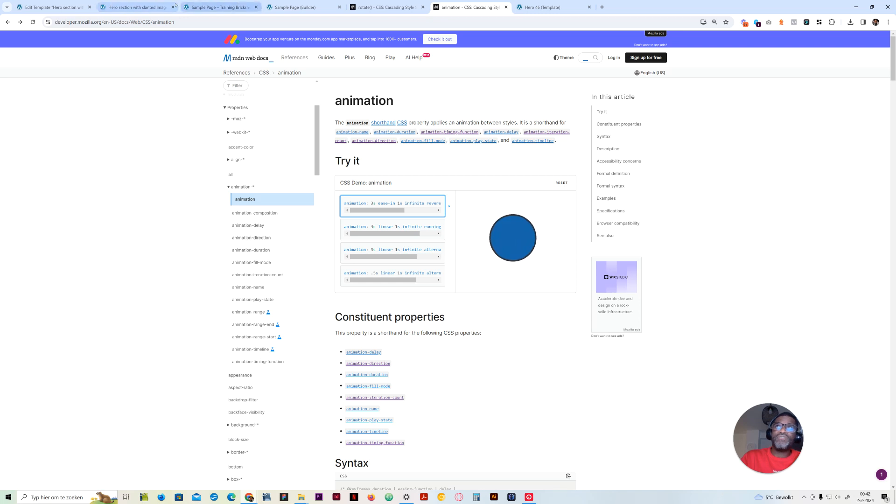
Extend the Carousel list's animate declaration with infinite alternate after slideUp 35s
left_click(141, 4)
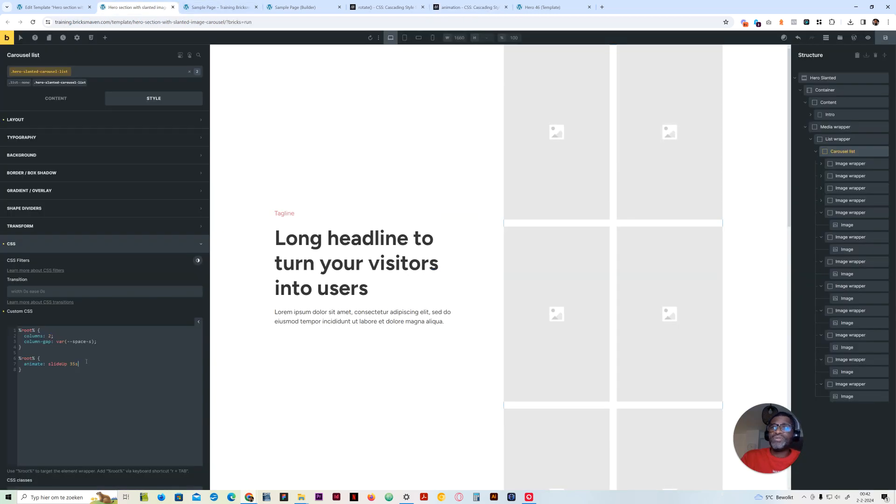
left_click(70, 364)
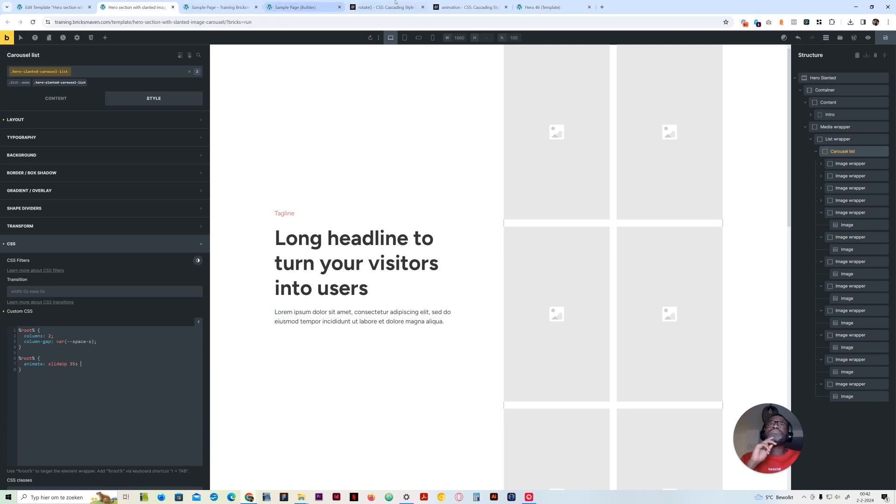
left_click(452, 4)
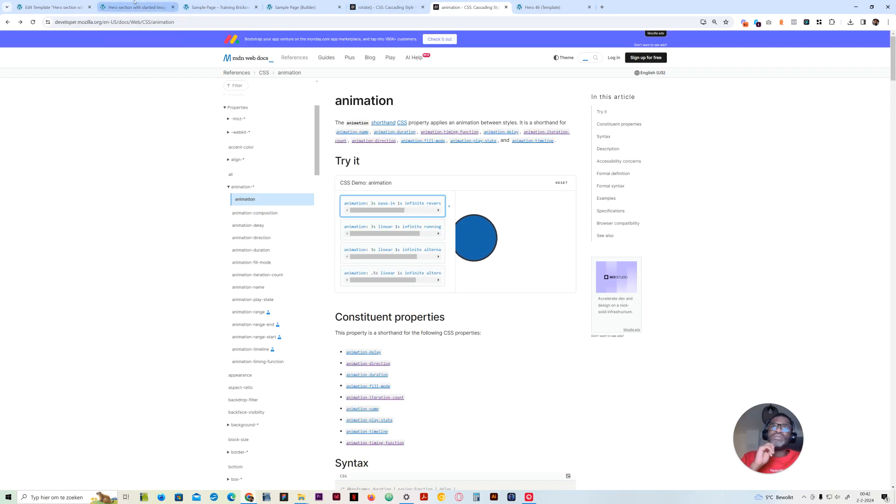
mouse_move(134, 1)
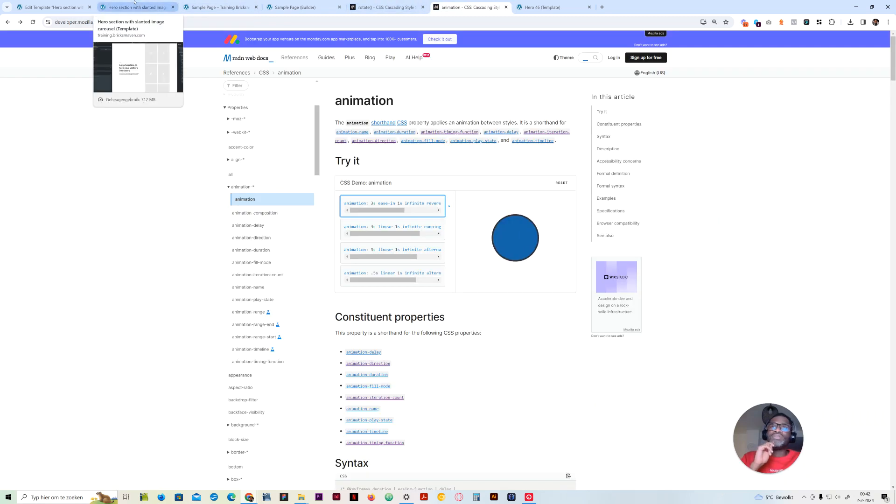
left_click(135, 2)
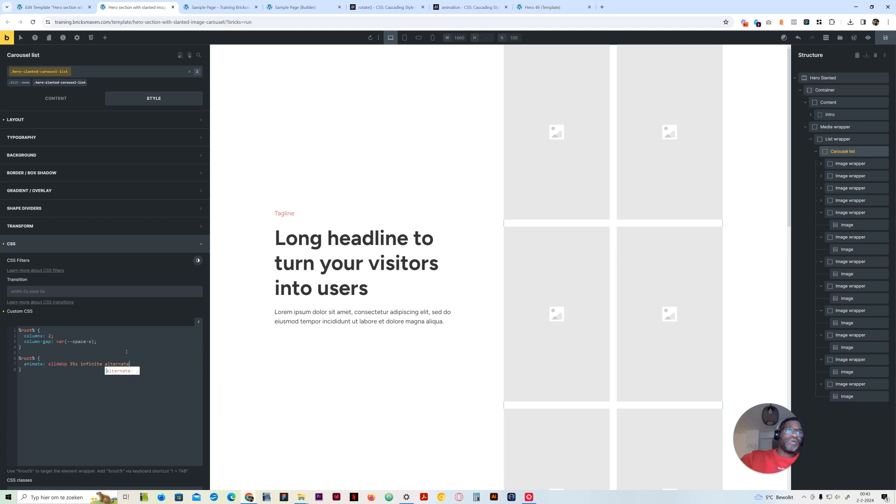
Check animation-direction on MDN, then complete the Carousel list's animate declaration with linear after alternate
left_click(467, 7)
left_click(386, 142)
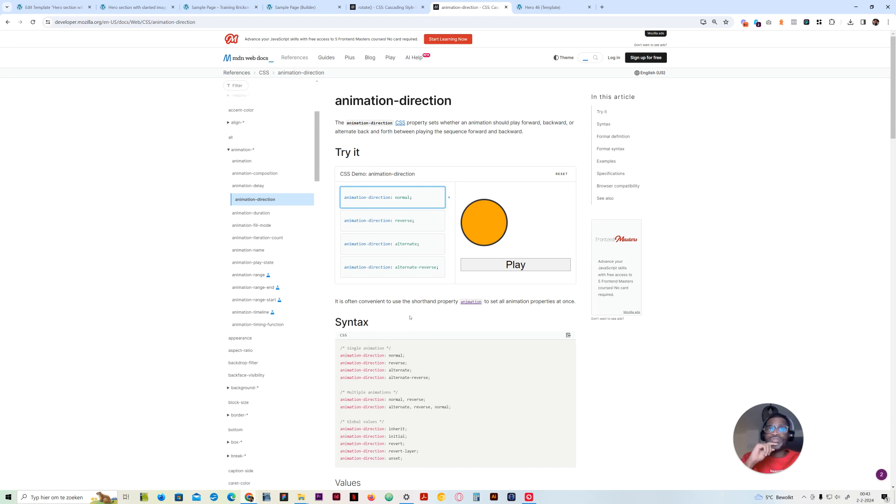
left_click(9, 23)
left_click(122, 8)
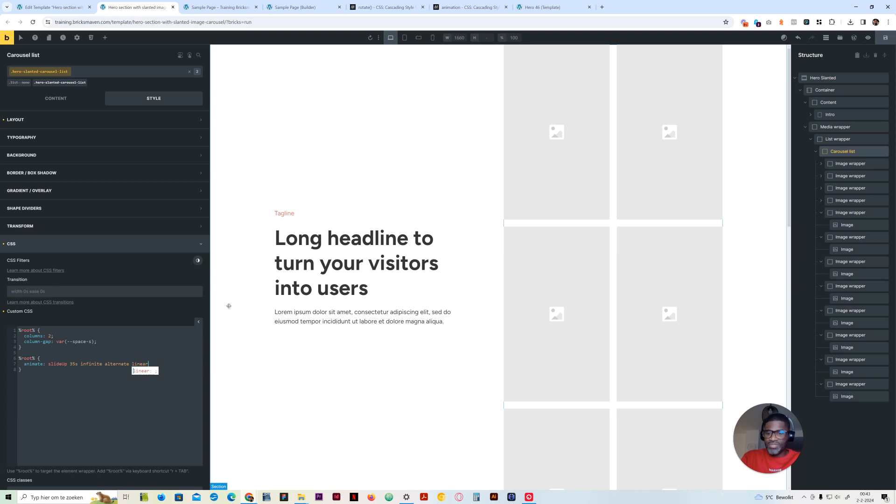
type("linear;")
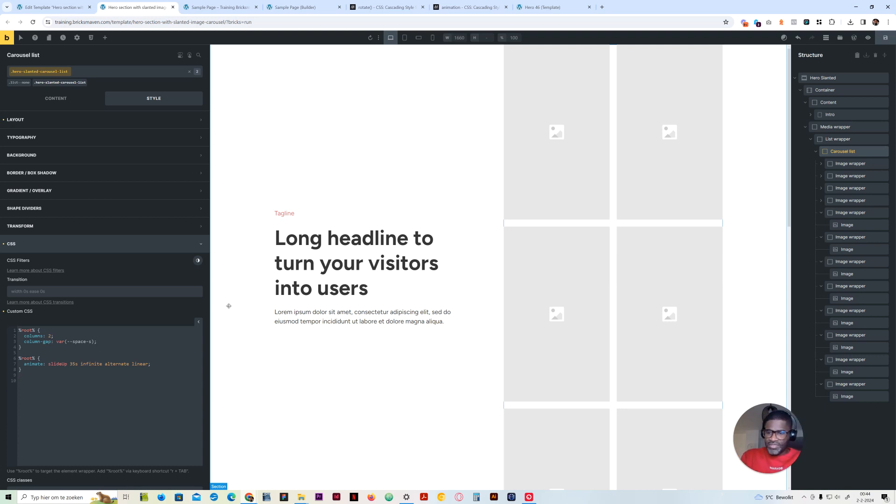
type("@keyframe")
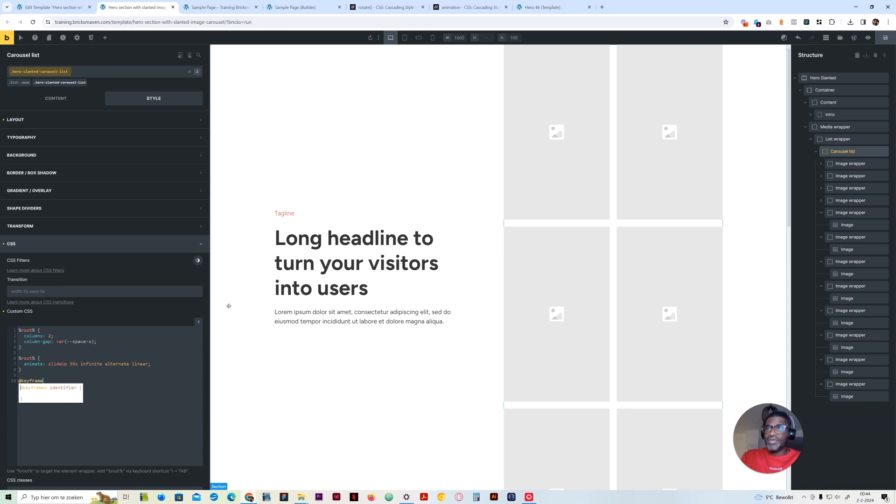
type(" sl;")
type("ide")
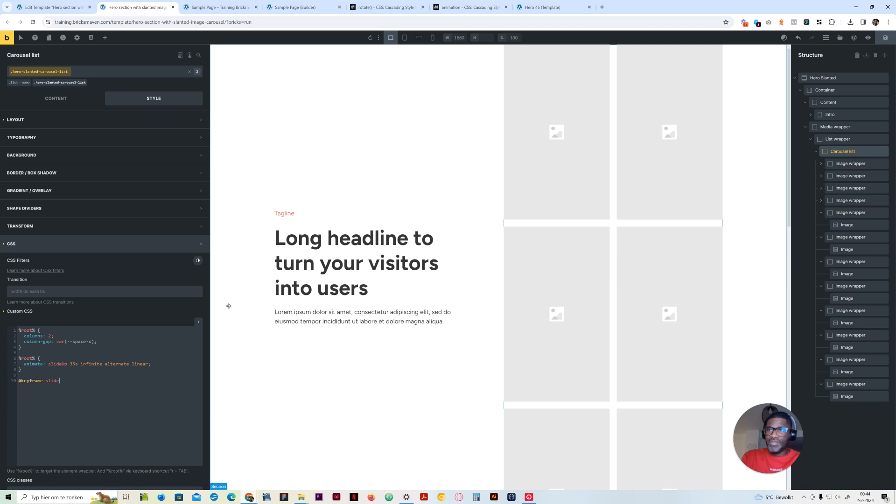
type("Up {")
key("Return")
key("Return")
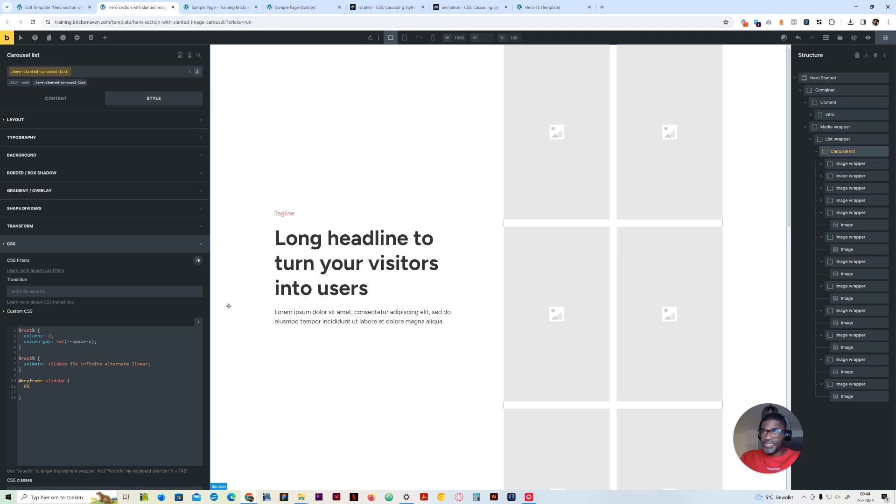
type("0% {}")
key("Left")
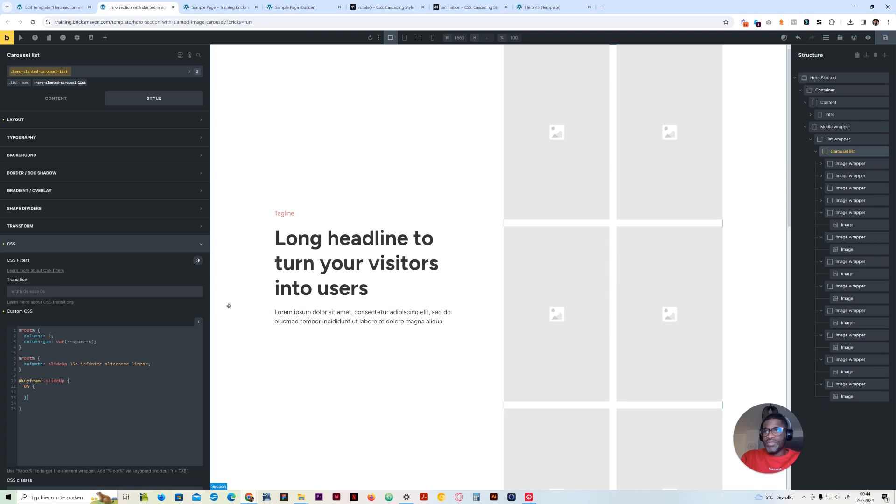
type("100")
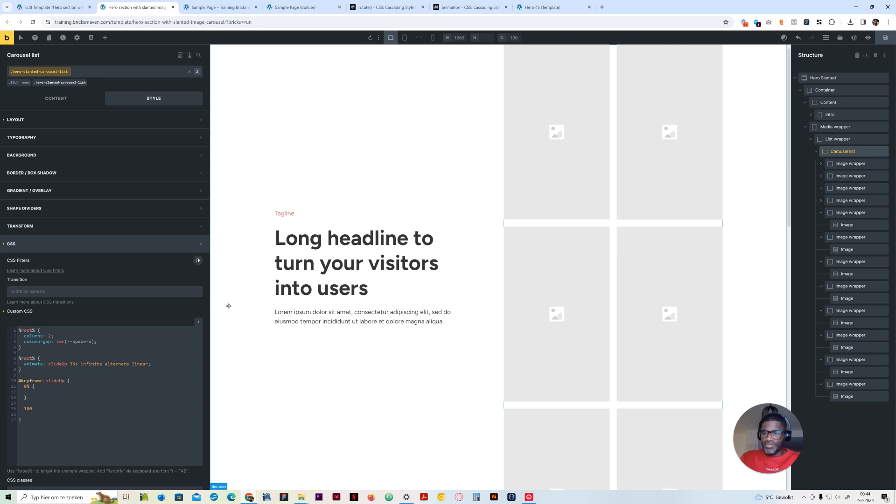
type("% {}")
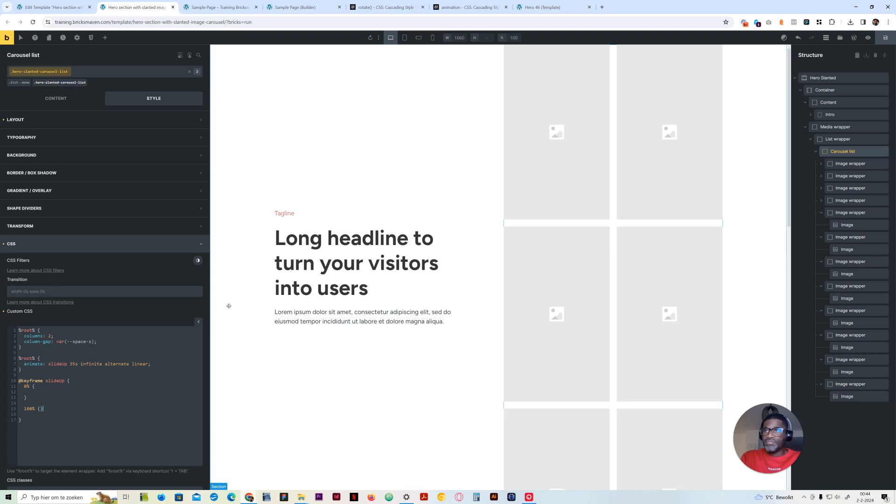
key("Return")
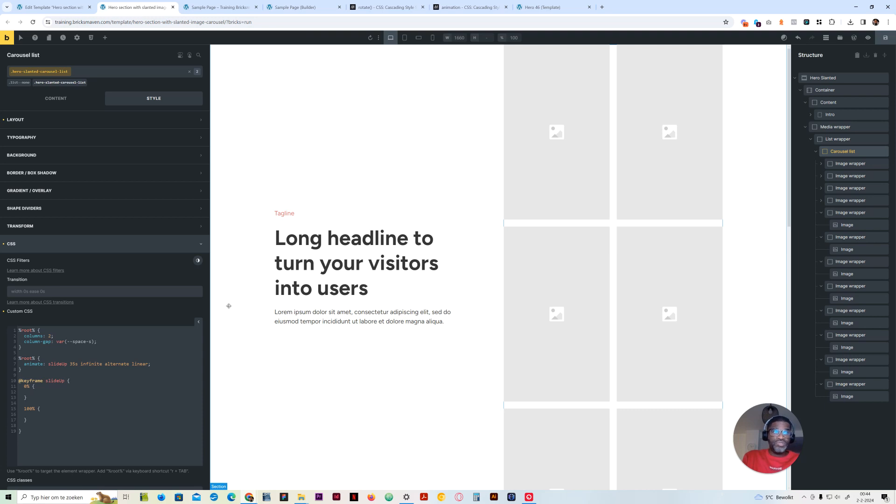
Add a transform: translateY(); declaration with empty parentheses to both the 0% and 100% blocks of slideUp
type("tr")
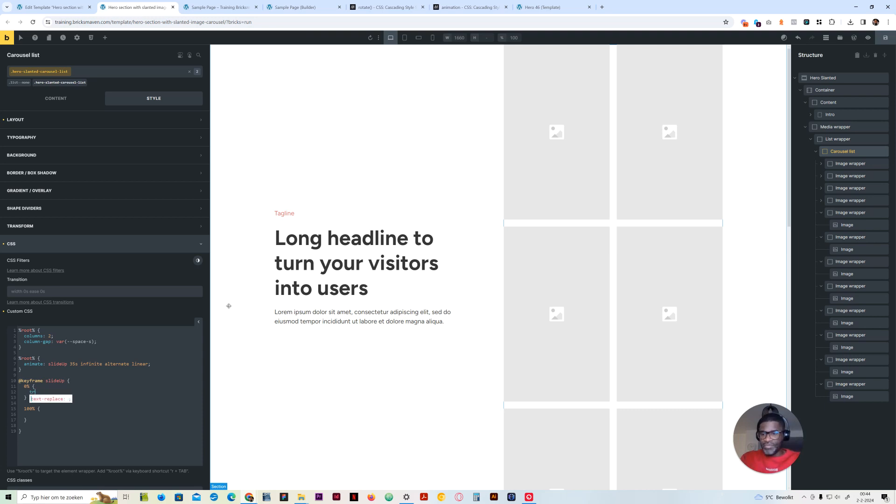
type("ans")
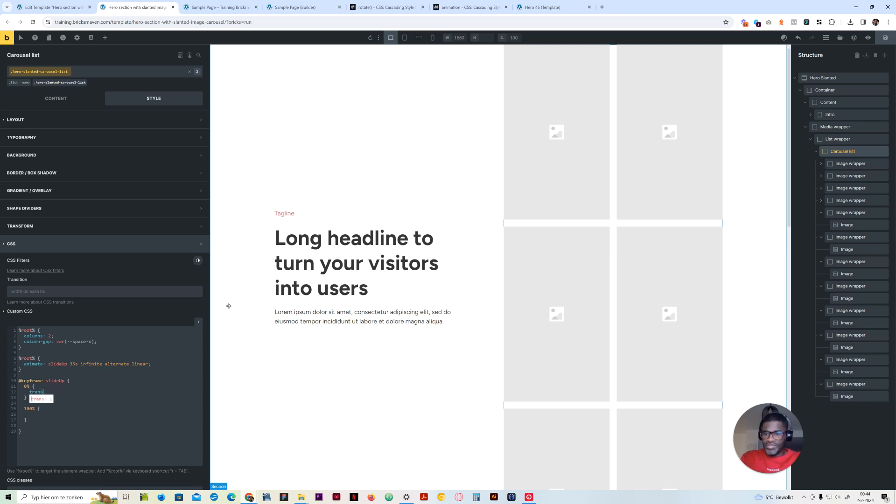
type("form: tran")
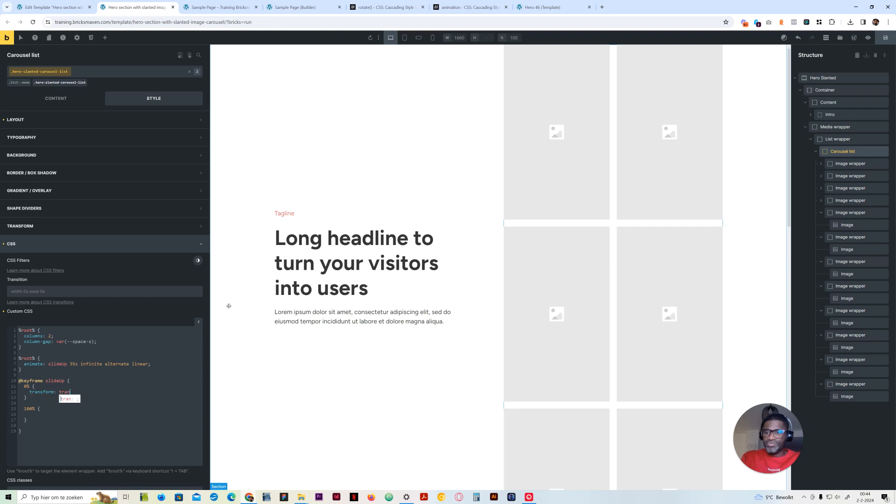
type("slateY(")
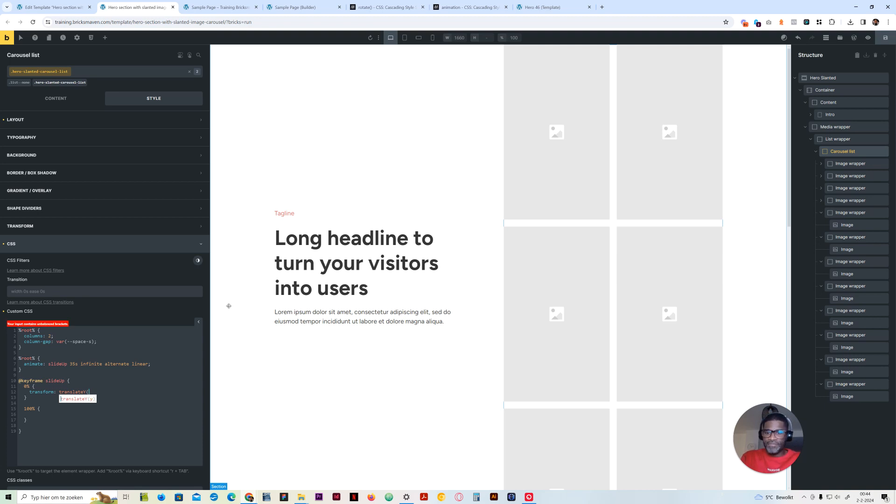
type("'")
key("BackSpace")
type(";")
key("shift+Left")
key("shift+Left")
key("shift+Left")
key("shift+Left")
key("shift+Left")
key("shift+Left")
key("shift+Left")
key("shift+Left")
key("shift+Left")
key("shift+Left")
key("shift+Left")
key("shift+Left")
key("shift+Left")
key("shift+Left")
key("shift+Left")
key("shift+Left")
key("shift+Left")
key("shift+Left")
key("shift+Left")
key("shift+Left")
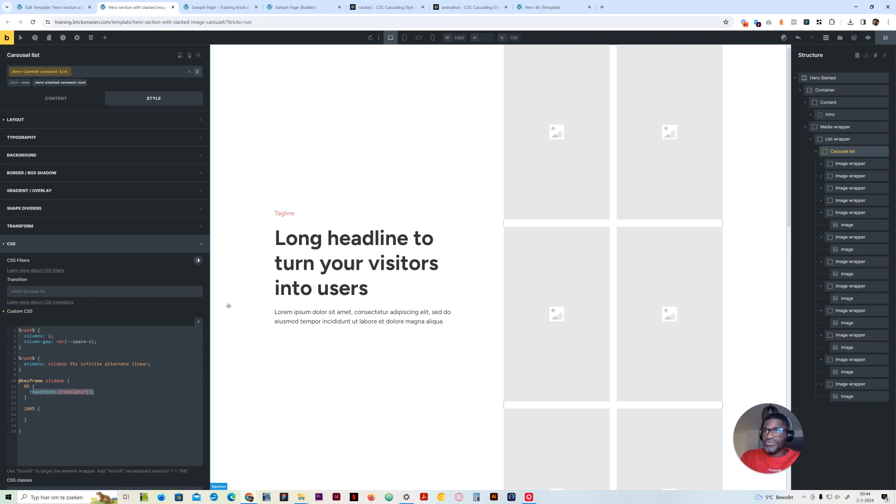
key("Right")
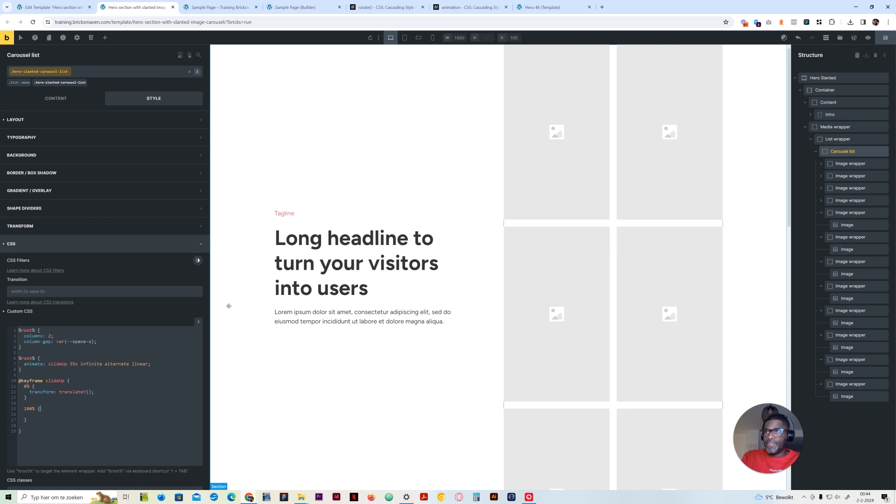
type("transform: translateY();")
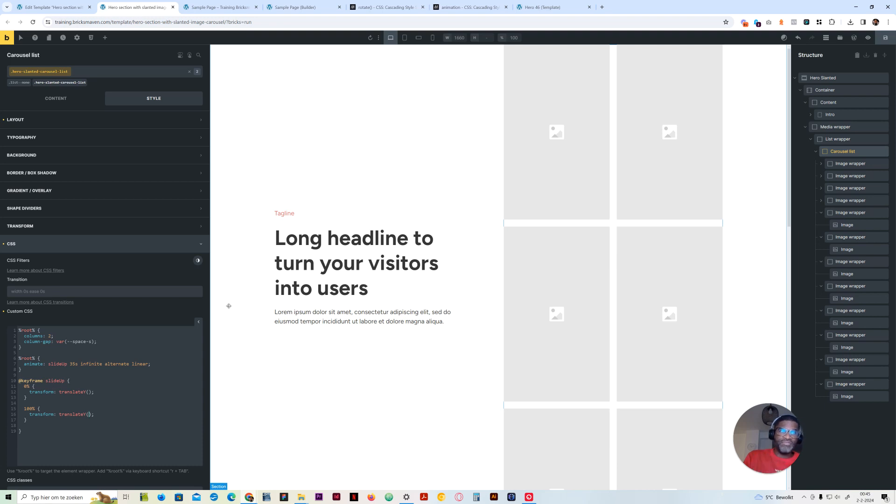
Set translateY to 0% in the 100% block and to -50% in the 0% block of slideUp
type("0%")
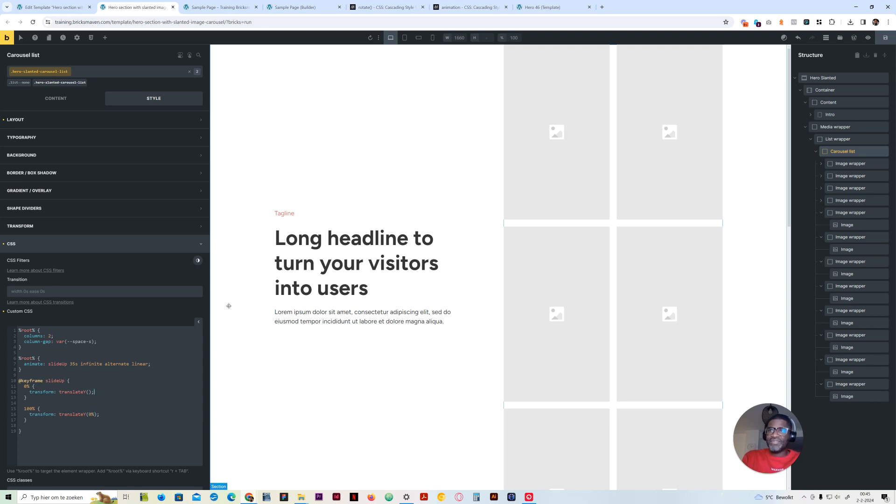
key("Left")
key("Left")
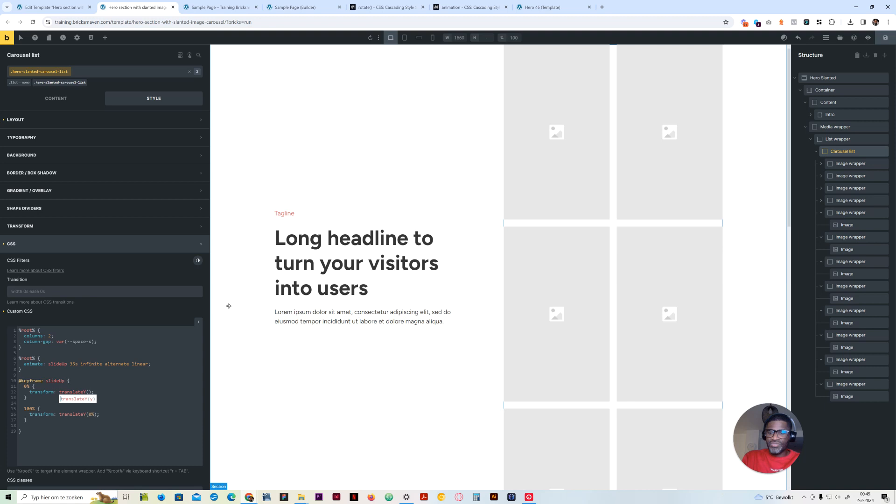
type("-50%")
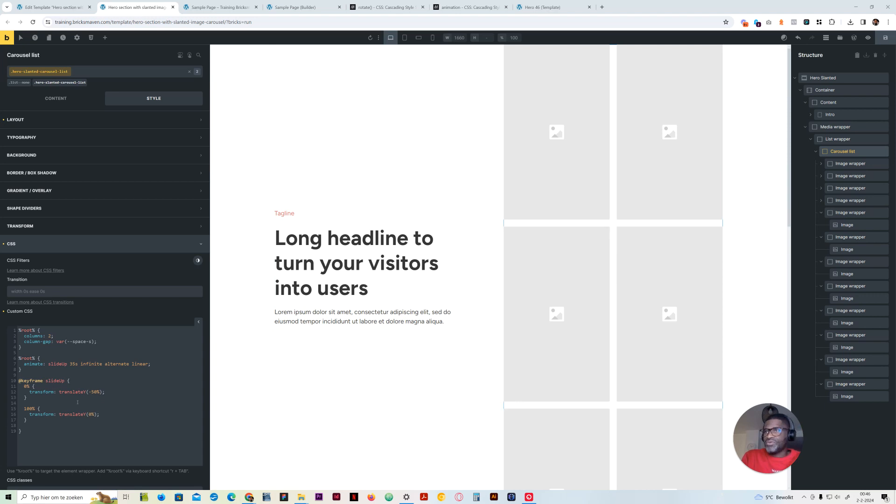
left_click(44, 381)
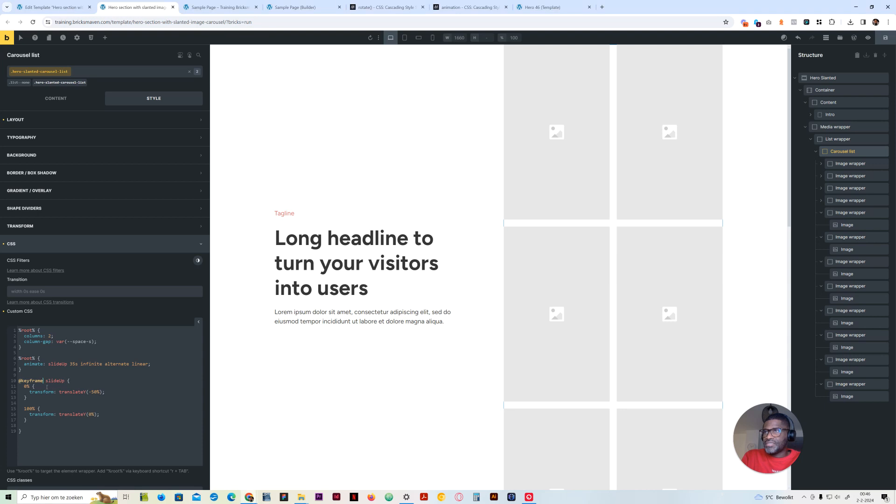
type("s")
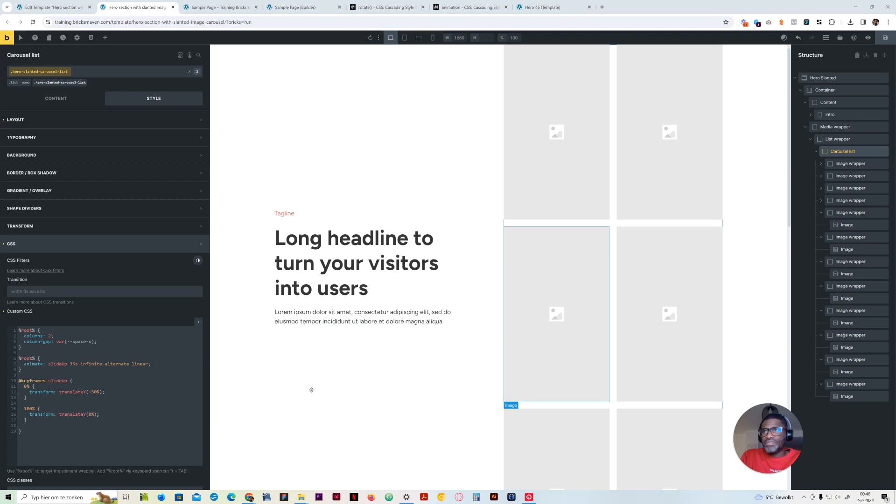
left_click(453, 8)
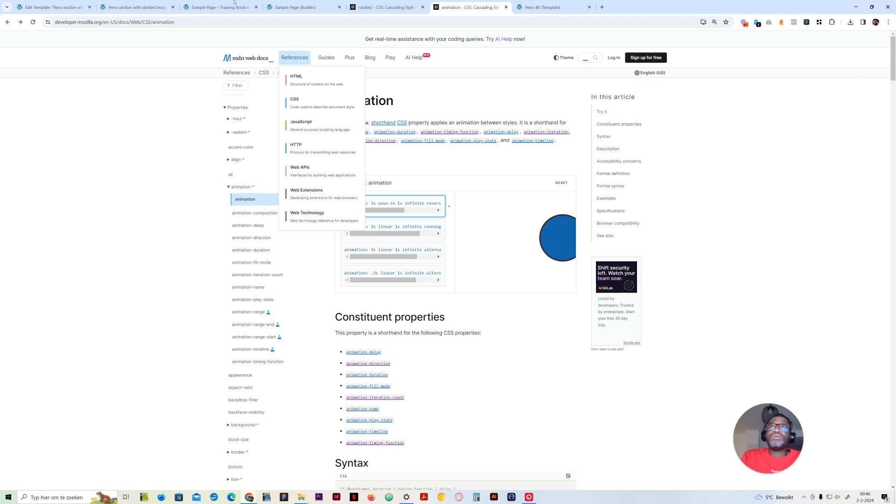
left_click(138, 3)
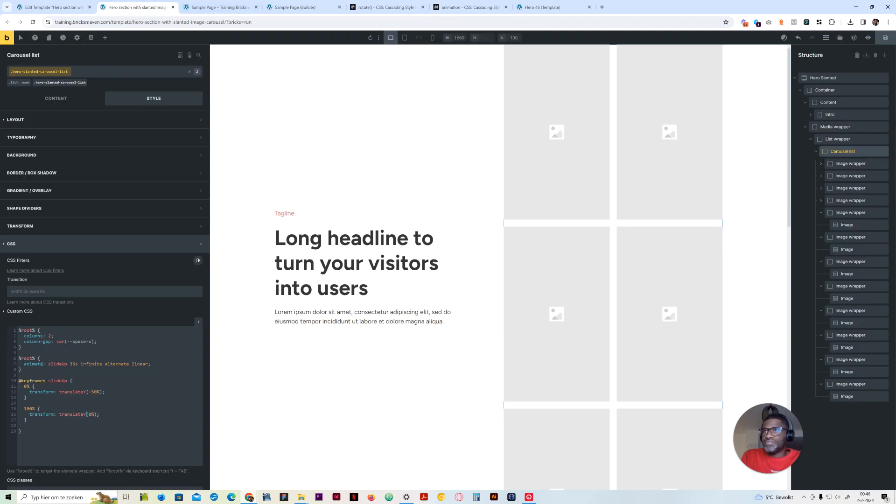
key("BackSpace")
type("ion")
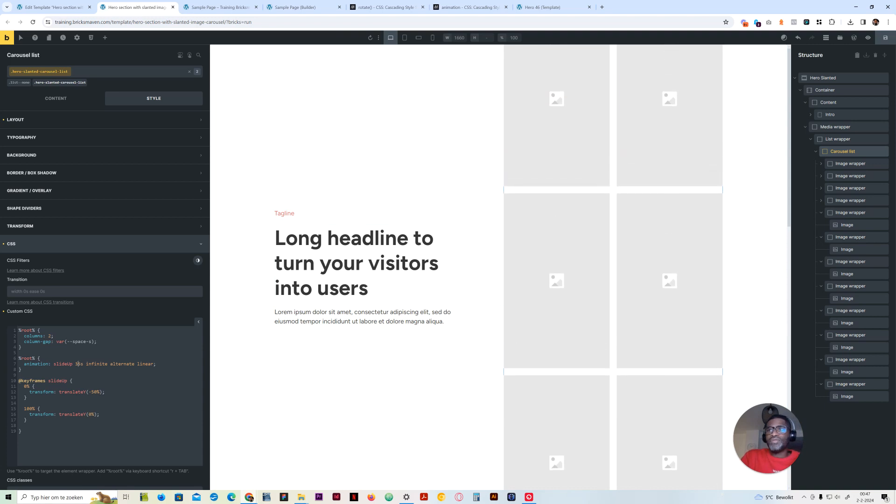
Set the duration of the Carousel list's slideUp animation to 5s
key("BackSpace")
key("BackSpace")
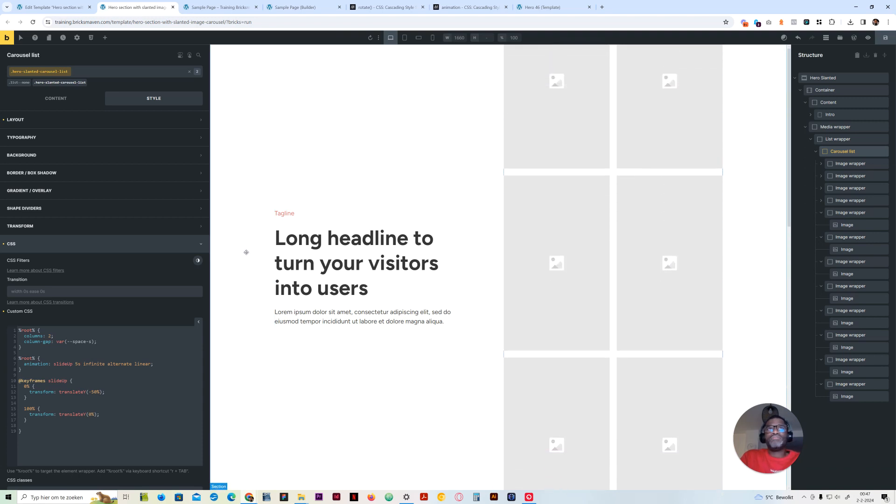
type("5")
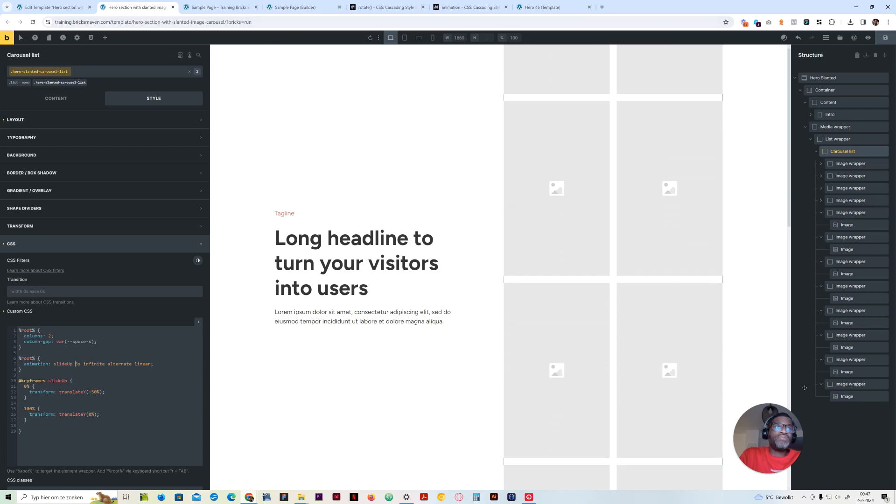
Delete the last eight Image wrappers from the Carousel list, keeping only the first four
right_click(839, 363)
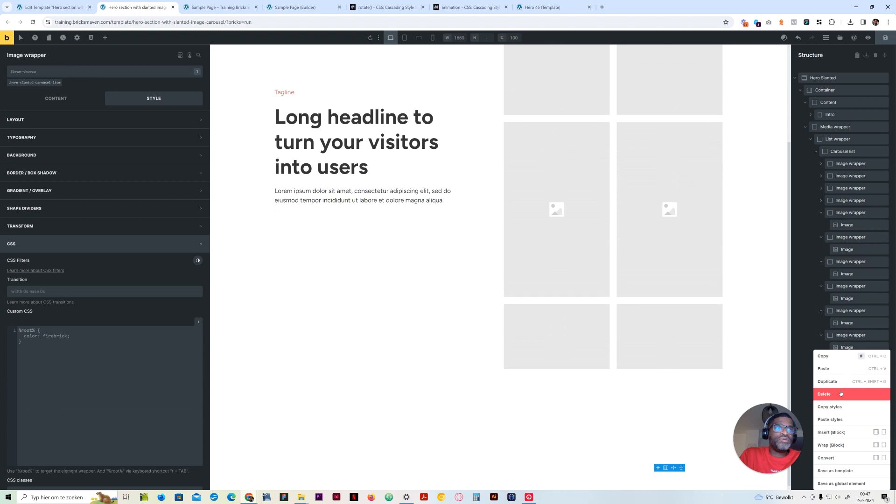
left_click(841, 394)
right_click(839, 388)
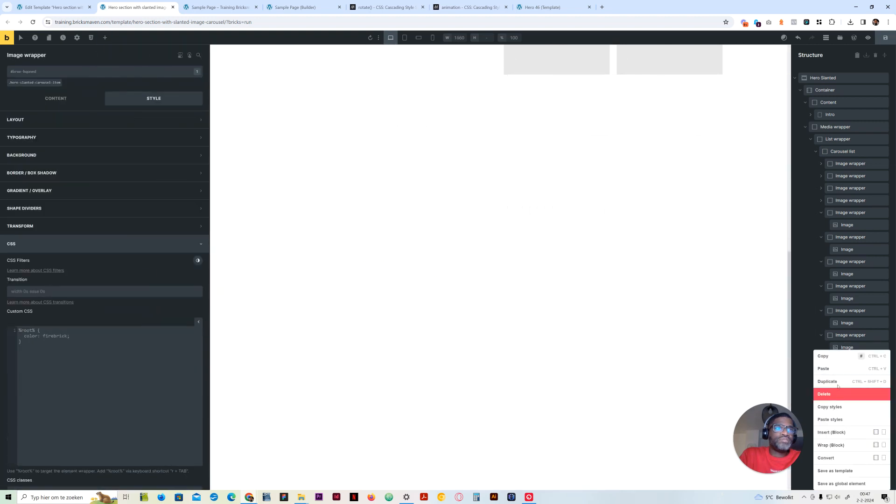
left_click(839, 394)
right_click(850, 335)
left_click(839, 377)
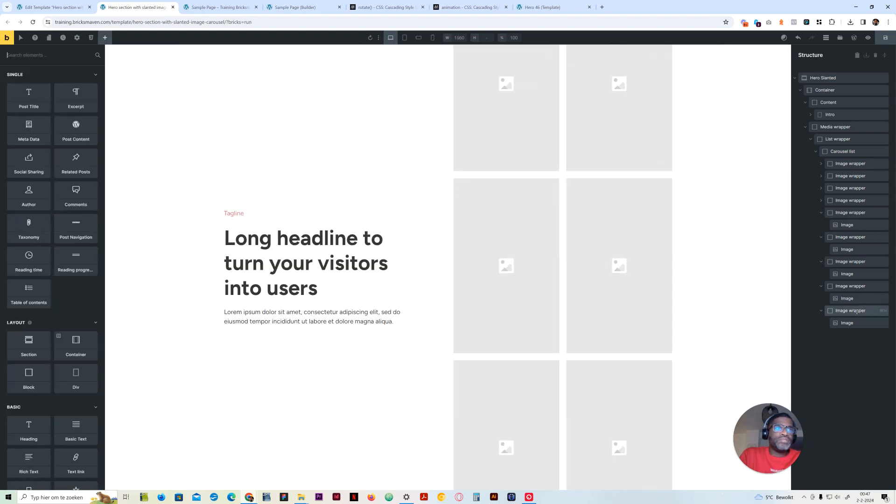
right_click(861, 311)
left_click(838, 356)
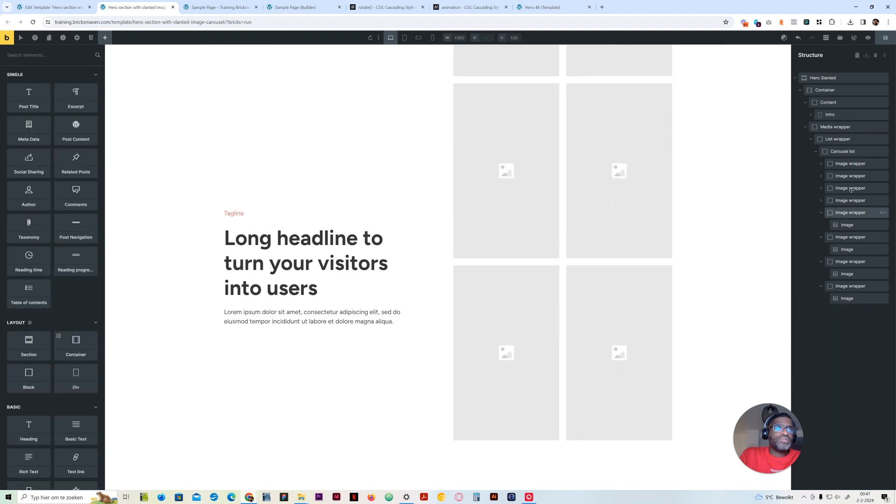
right_click(848, 285)
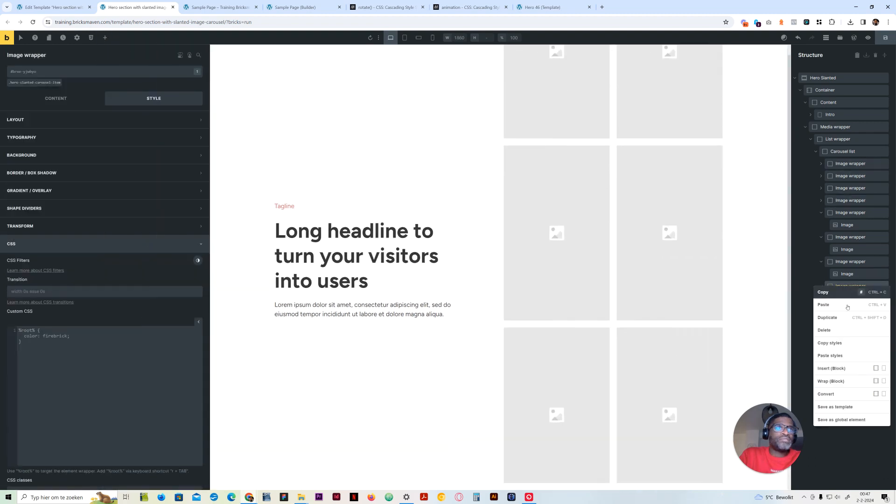
left_click(837, 330)
right_click(847, 262)
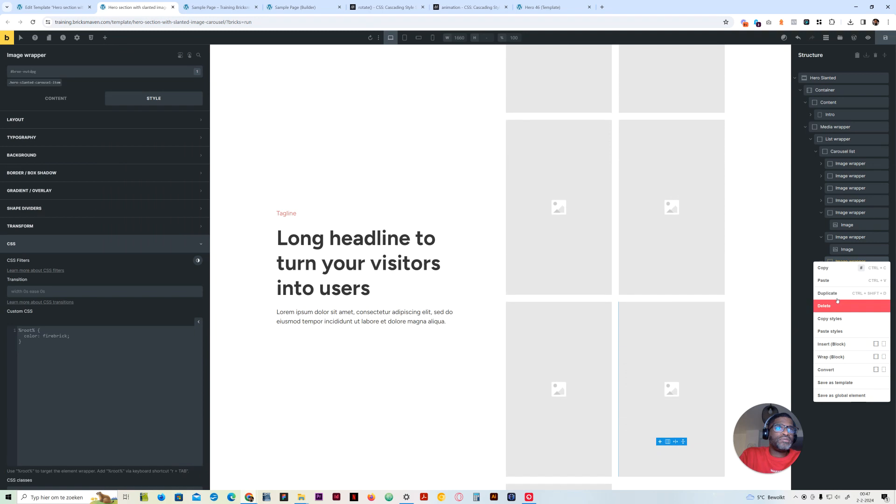
left_click(837, 304)
right_click(847, 237)
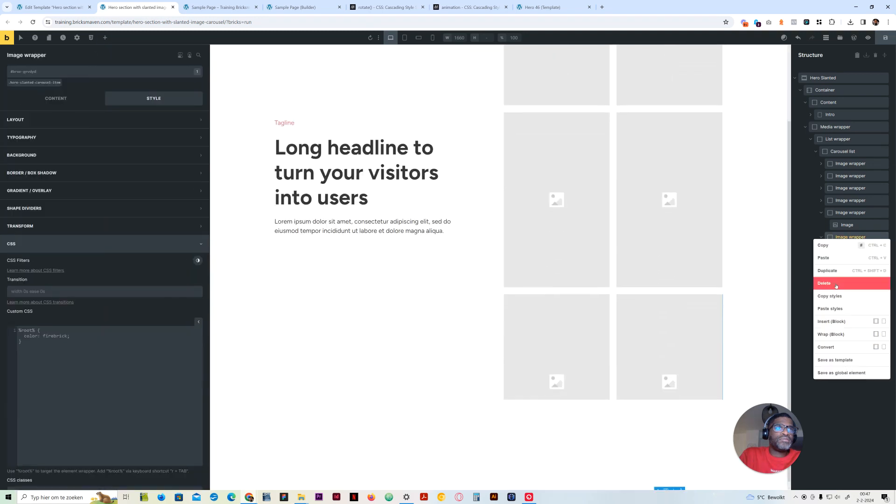
left_click(837, 284)
right_click(852, 214)
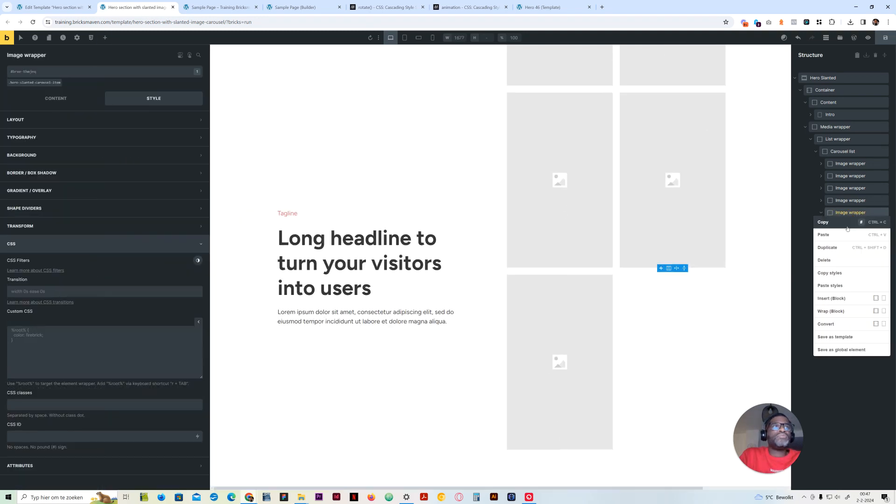
left_click(824, 260)
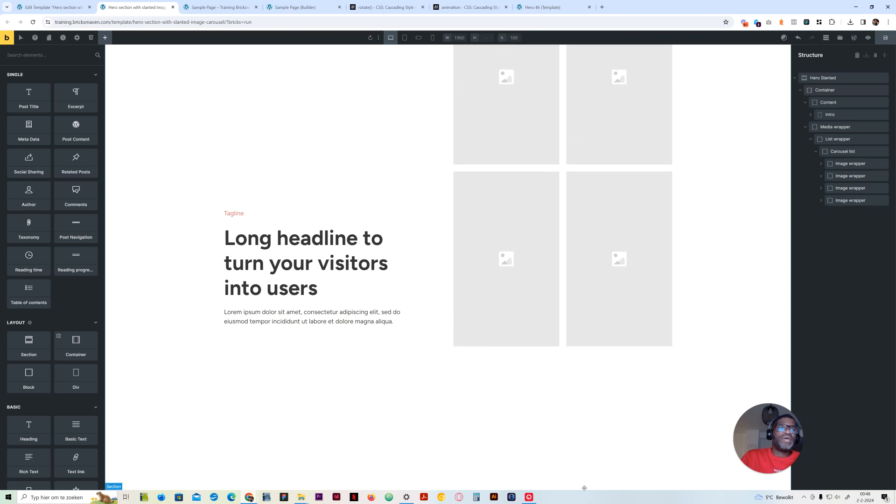
Duplicate Image wrappers at the end of the Carousel list eight times to make twelve wrappers
right_click(840, 201)
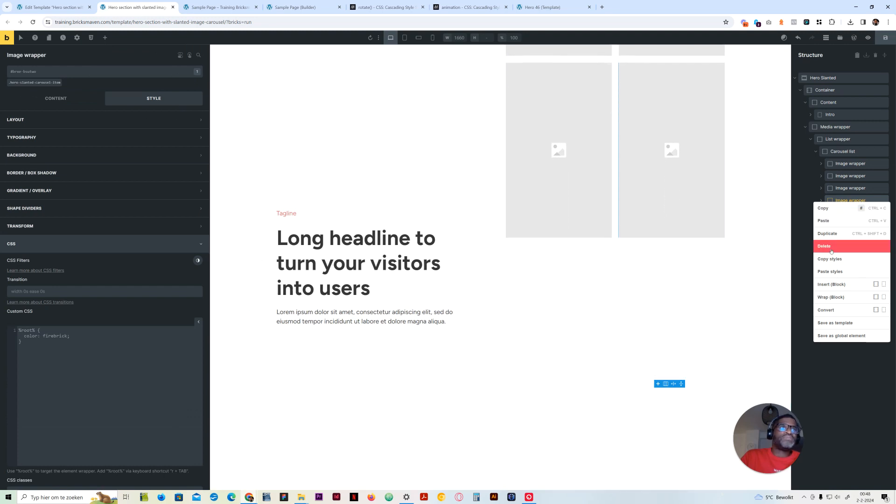
left_click(840, 236)
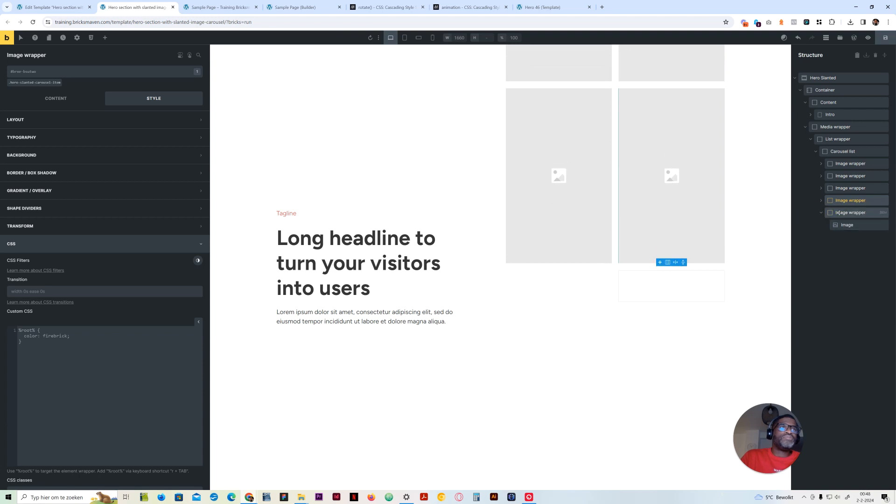
right_click(840, 216)
left_click(840, 247)
right_click(840, 212)
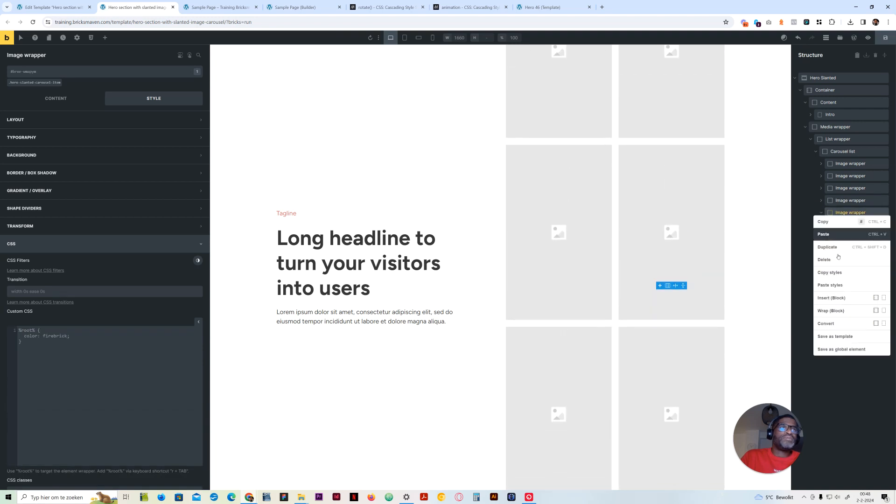
left_click(838, 247)
right_click(842, 213)
left_click(839, 247)
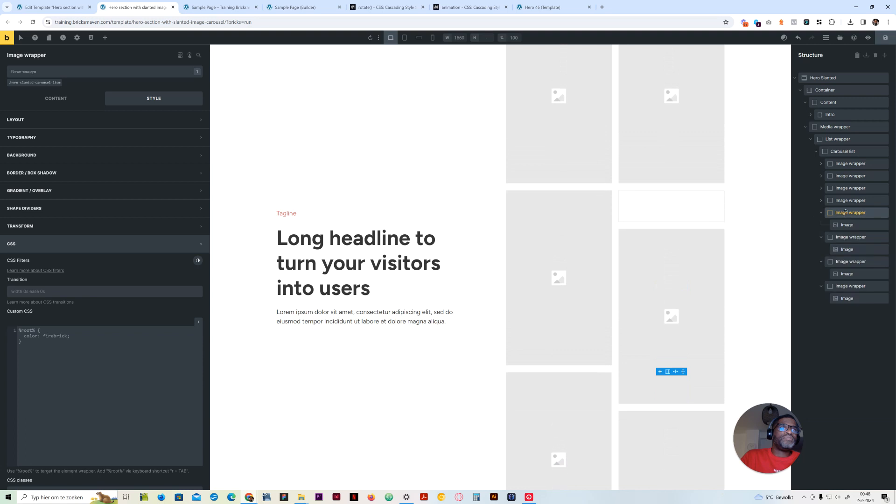
right_click(844, 213)
left_click(840, 243)
right_click(842, 212)
left_click(840, 247)
right_click(842, 213)
left_click(840, 243)
right_click(844, 210)
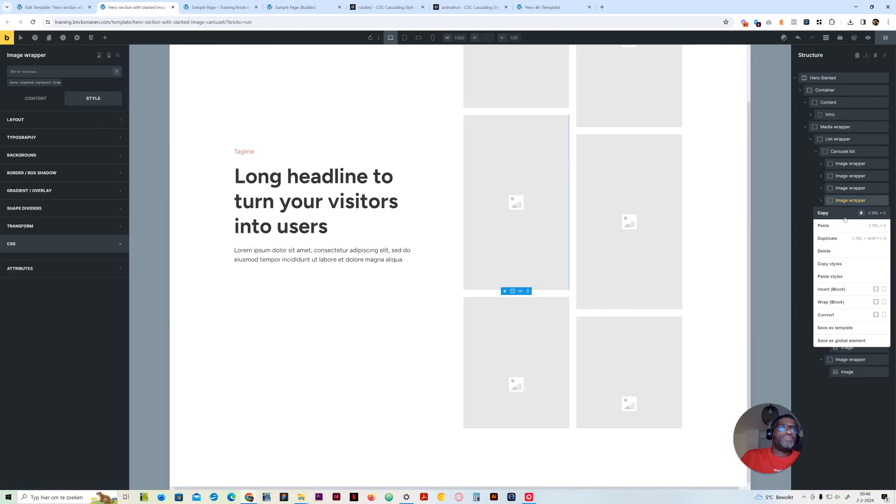
left_click(837, 238)
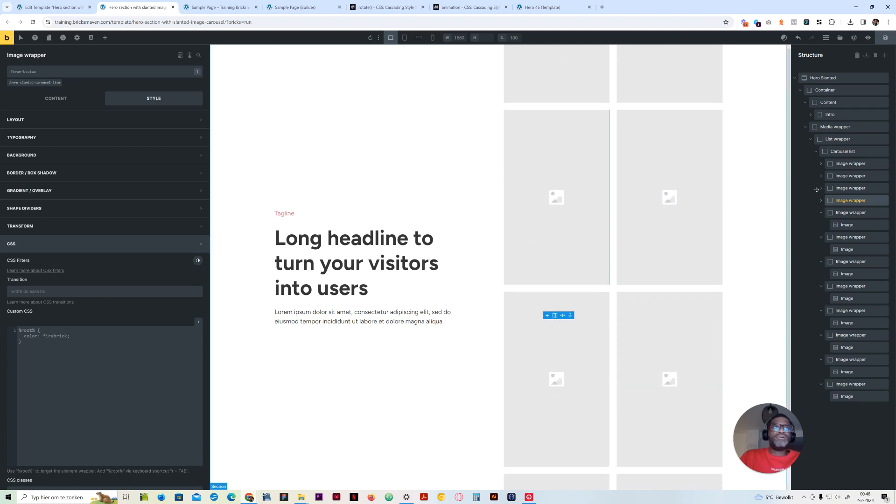
Open the Carousel list's custom CSS containing the slideUp animation
left_click(842, 151)
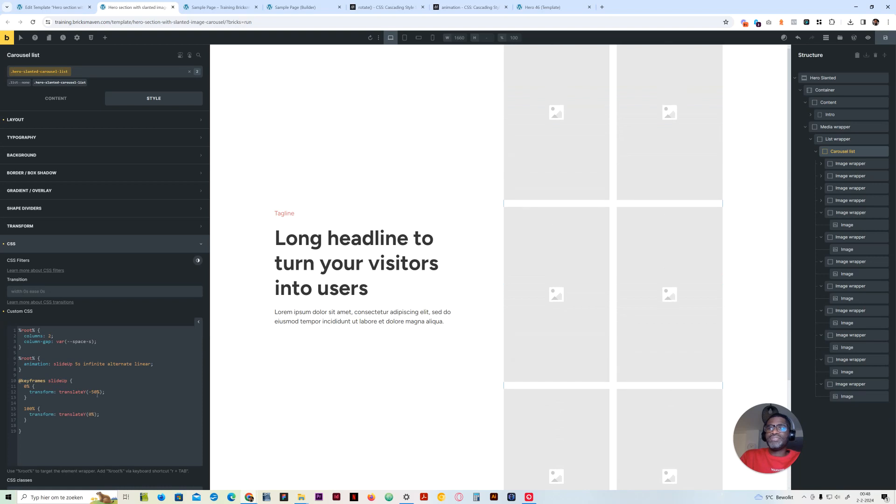
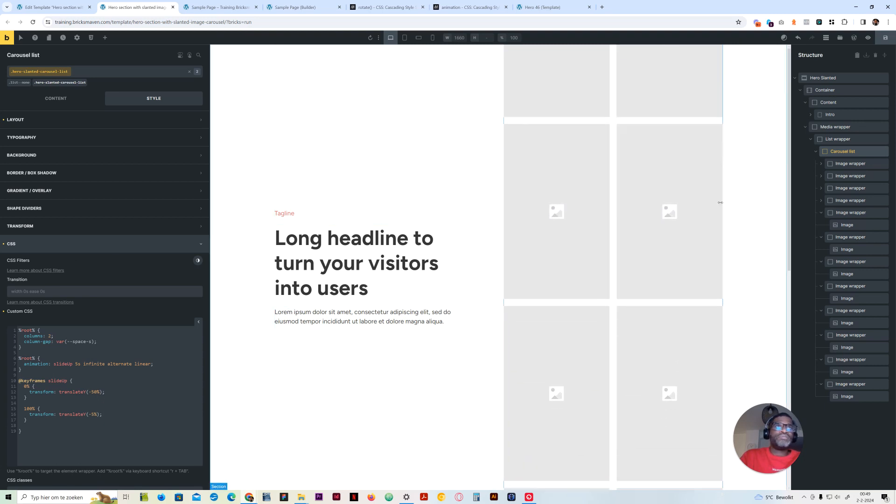
Add a transform: rotate(-171deg) rule to the Media wrapper's custom CSS
left_click(838, 140)
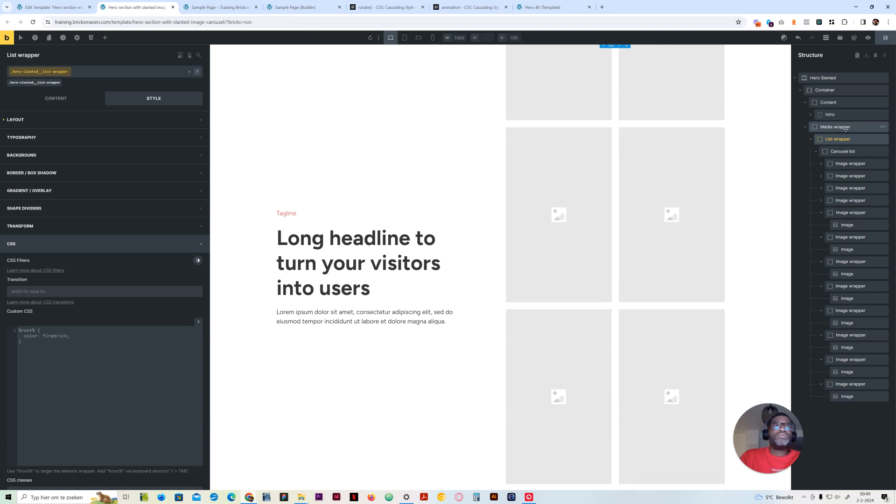
left_click(846, 127)
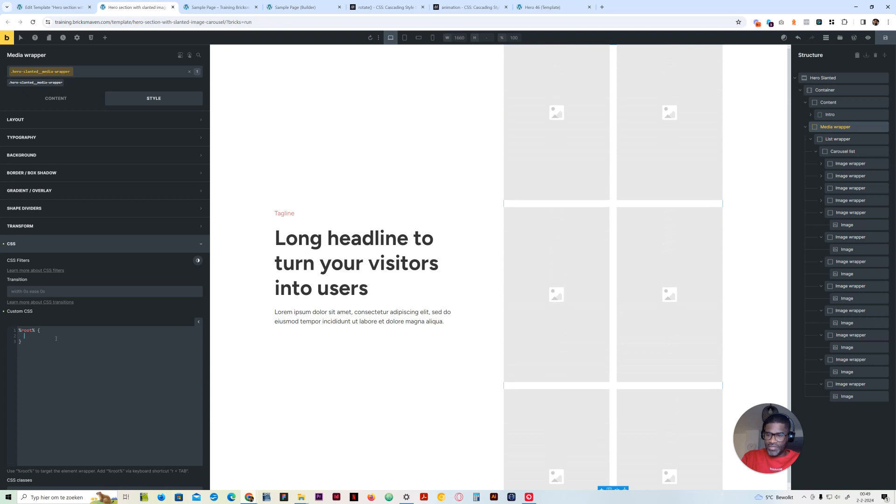
key("BackSpace")
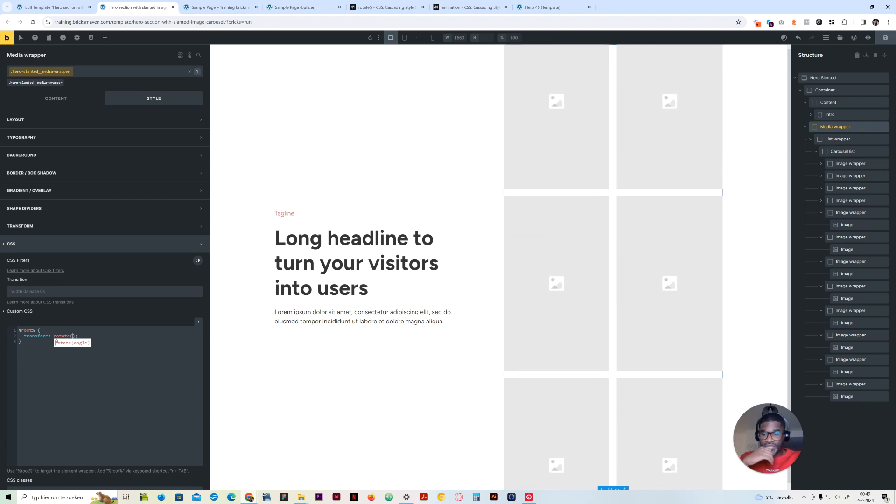
type("-171")
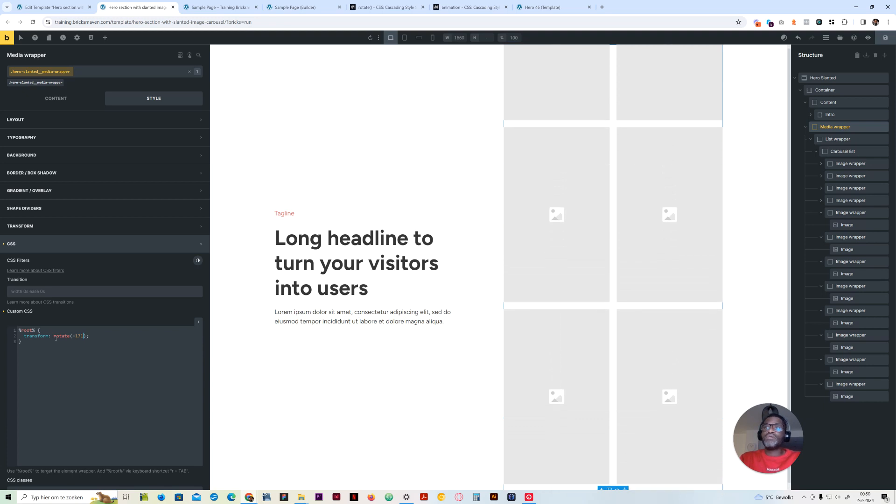
type("deg")
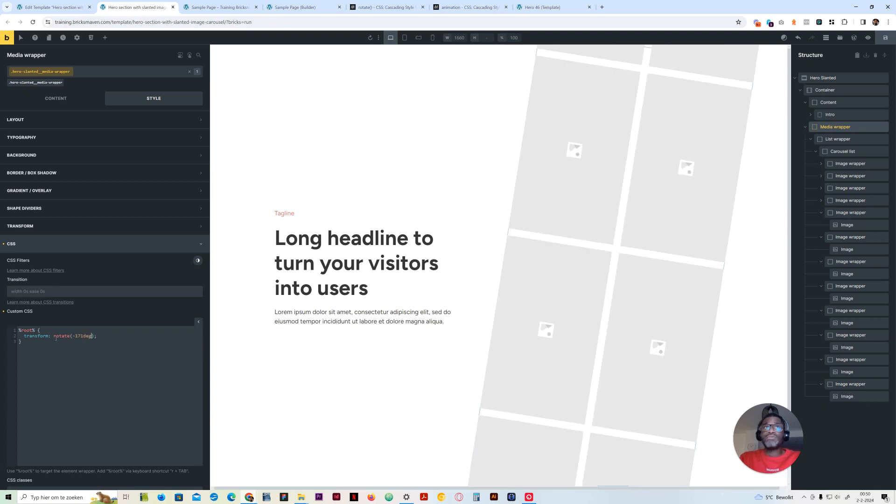
Reverse the Media wrapper's slant by changing its rotation to 171deg
key("Left")
key("Left")
key("Left")
key("Left")
key("Left")
key("Left")
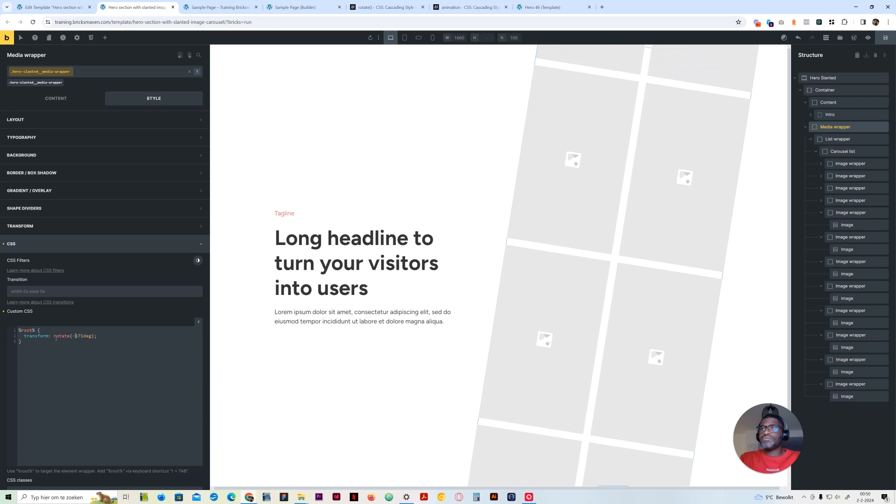
key("BackSpace")
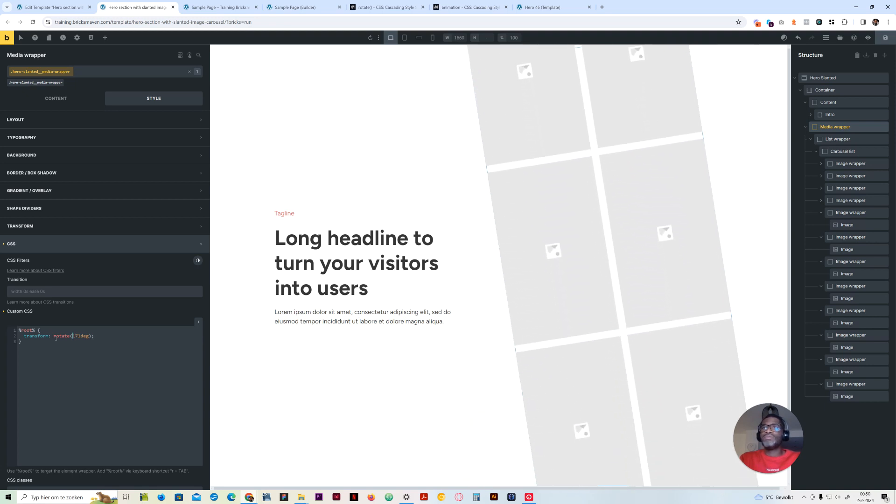
Set the duration of the Carousel list's slideUp animation to 60s
left_click(843, 151)
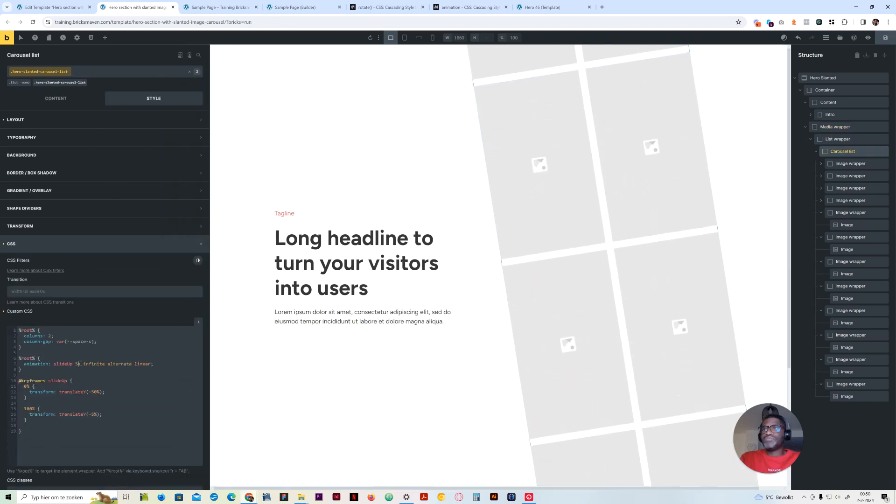
type("0")
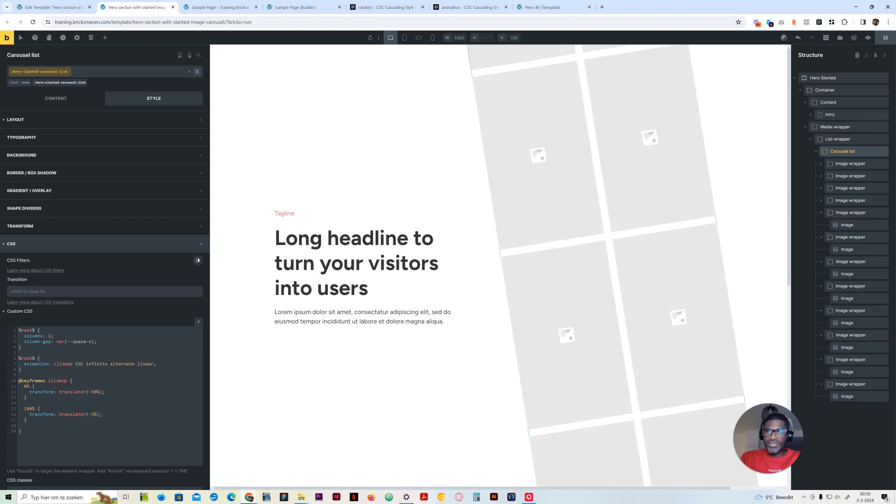
key("BackSpace")
key("BackSpace")
type("60")
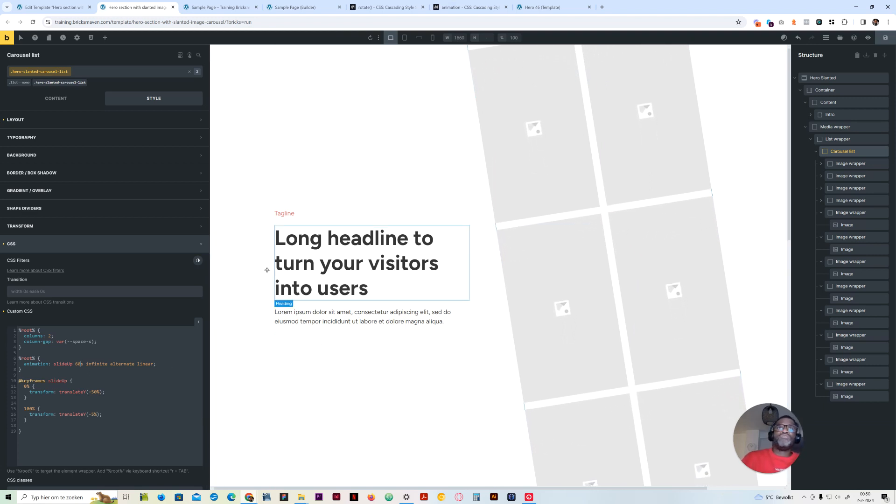
Preview the slanted carousel without the builder interface and on the front end, and return to the builder
left_click(838, 140)
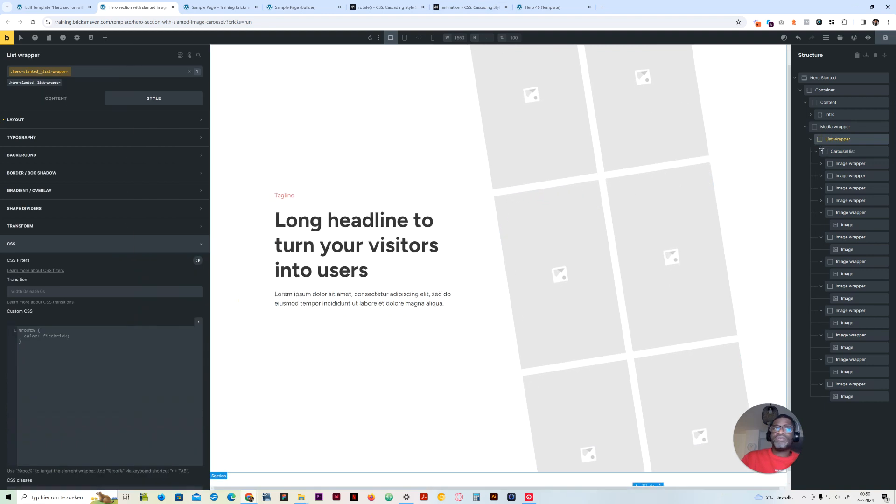
left_click(833, 126)
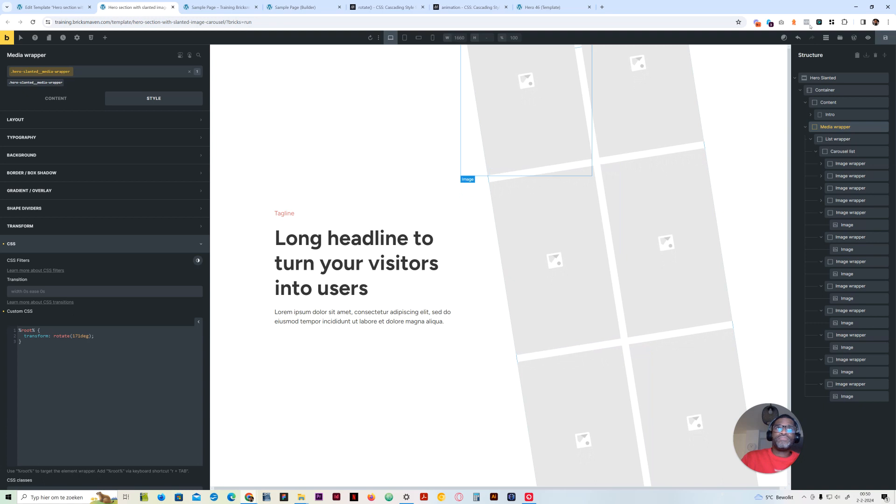
left_click(868, 39)
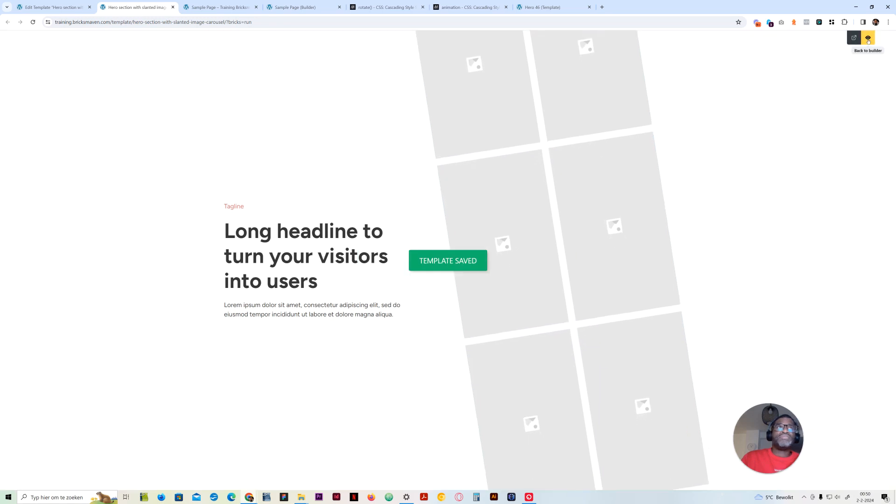
left_click(856, 41)
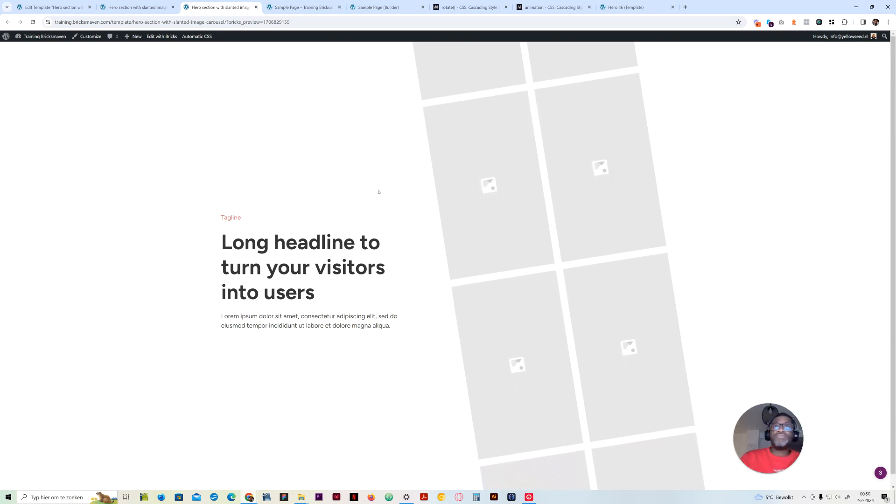
left_click(135, 4)
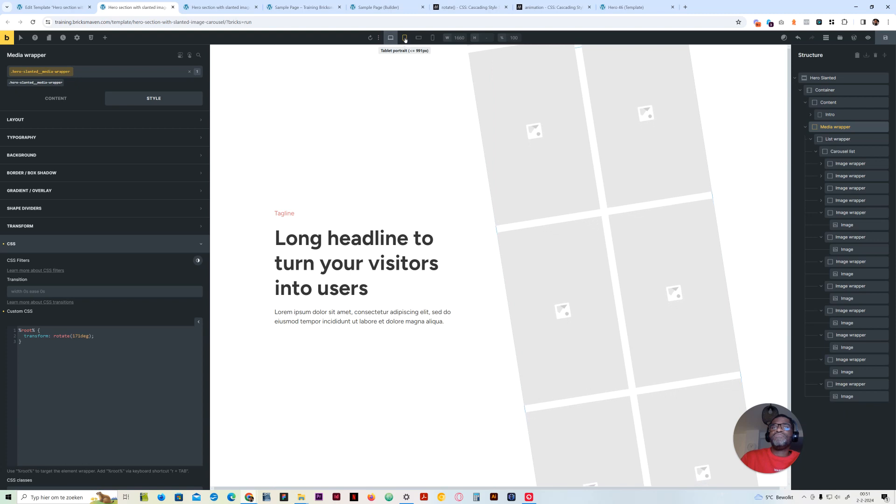
Set the Hero Slanted section's height to 100vh at the mobile landscape breakpoint
left_click(404, 37)
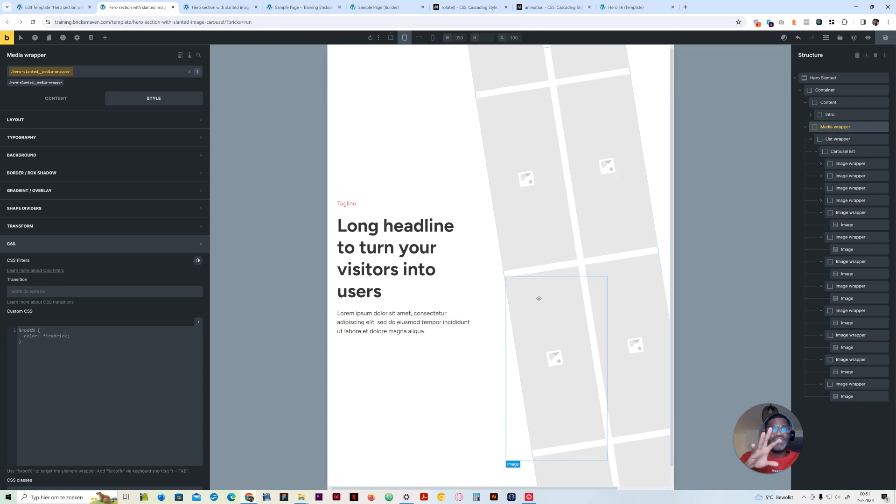
left_click(419, 37)
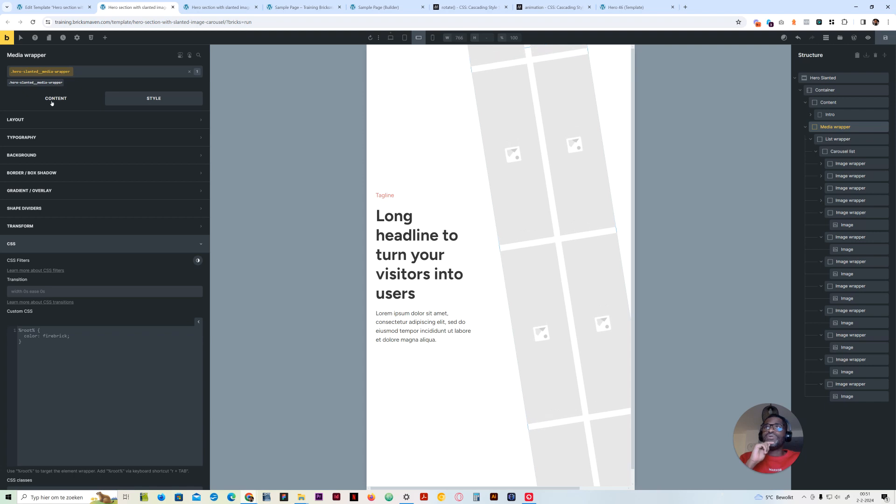
left_click(831, 79)
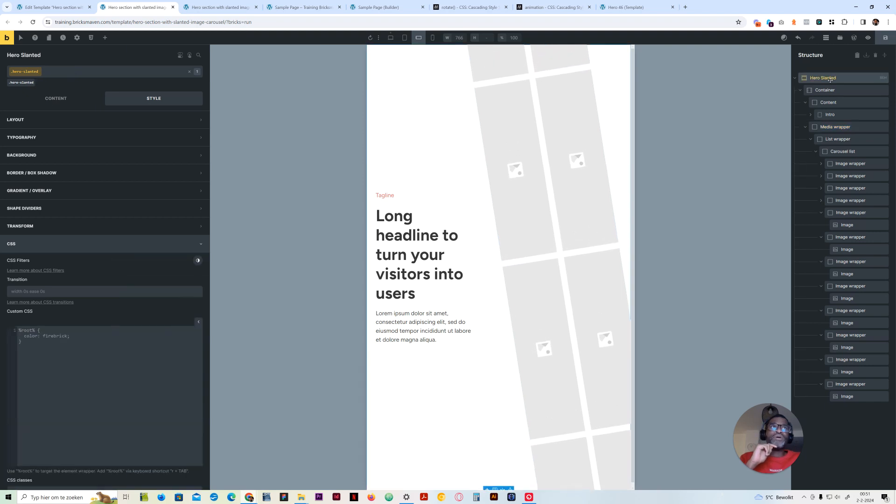
left_click(75, 121)
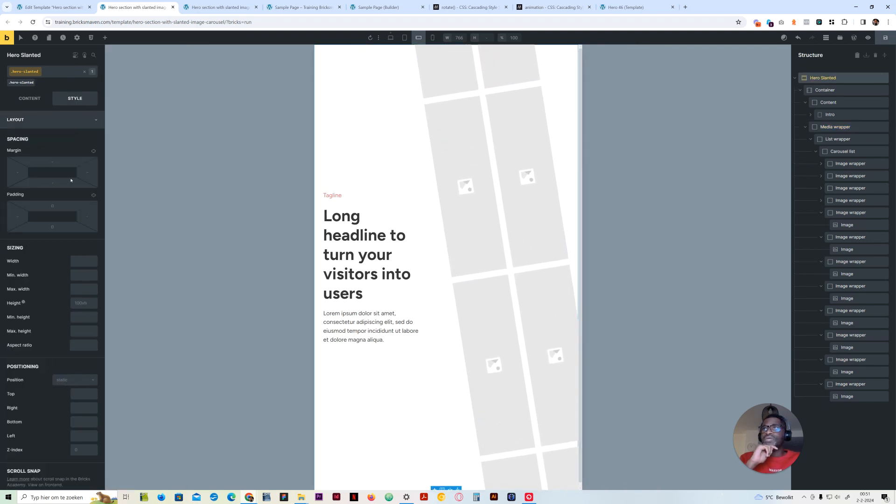
left_click(78, 301)
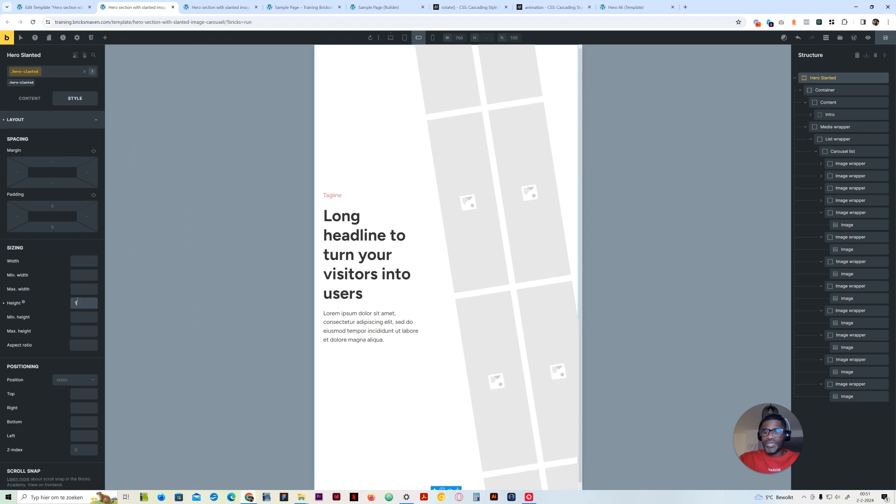
type("100")
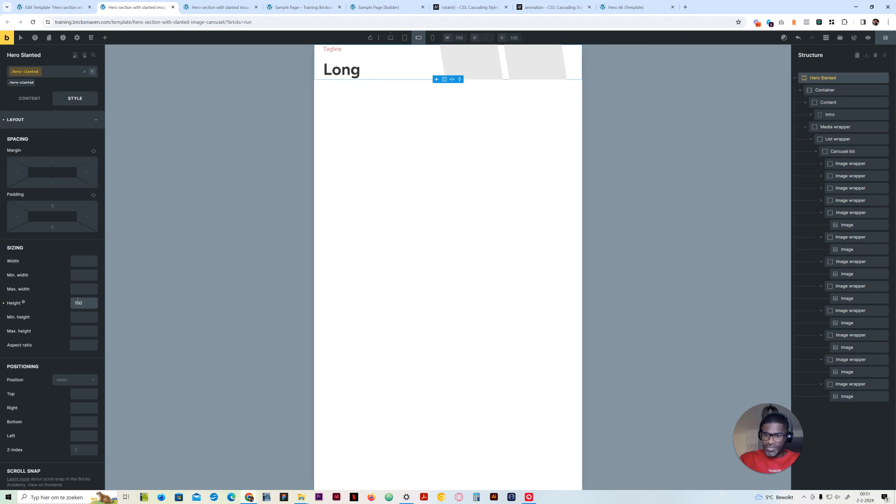
type("%")
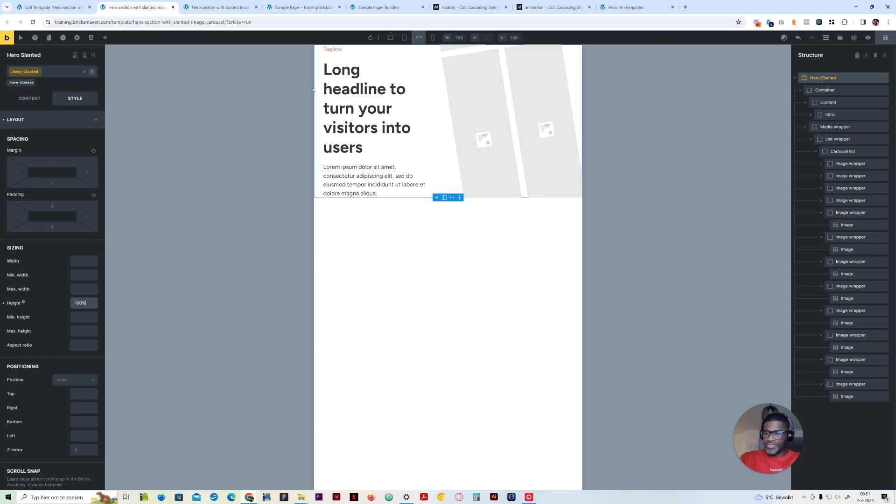
key("BackSpace")
type("100vh")
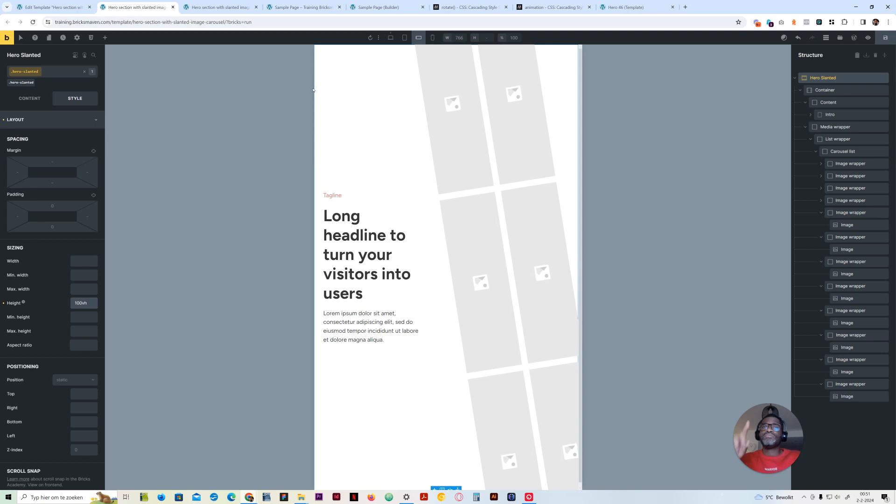
Set the Container's grid template columns to var(--grid-1) at the mobile landscape breakpoint
left_click(809, 93)
left_click(29, 98)
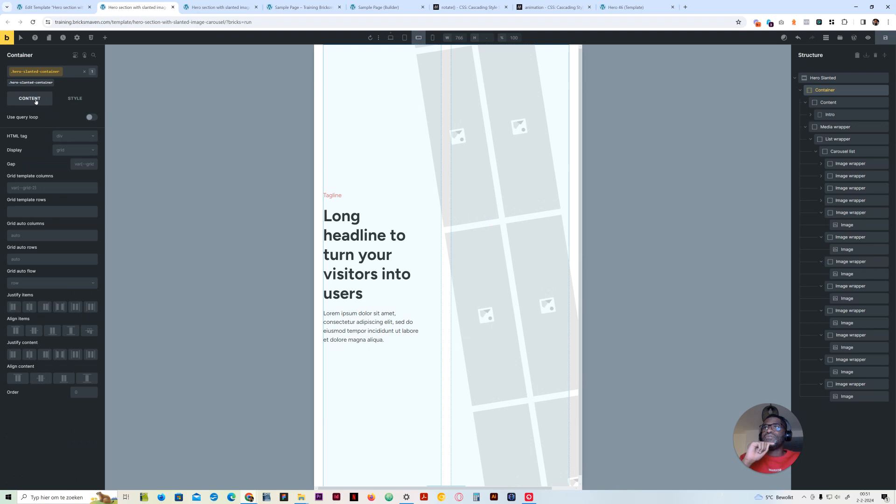
right_click(43, 189)
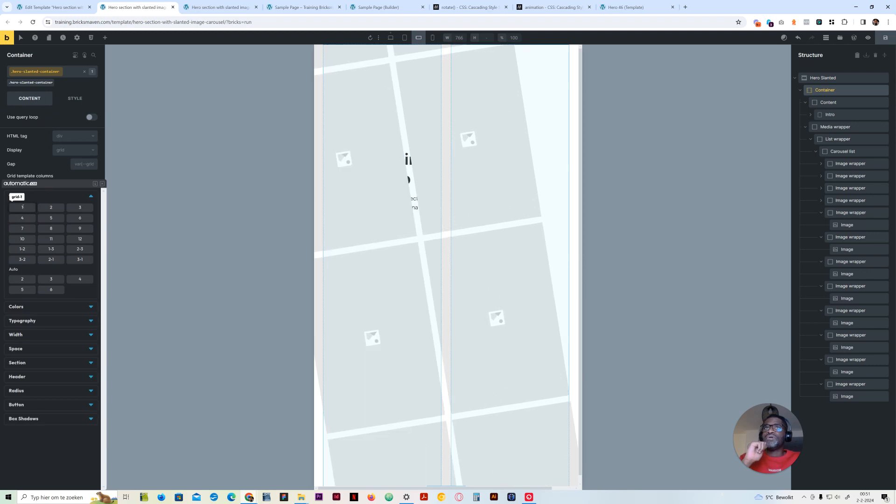
left_click(22, 208)
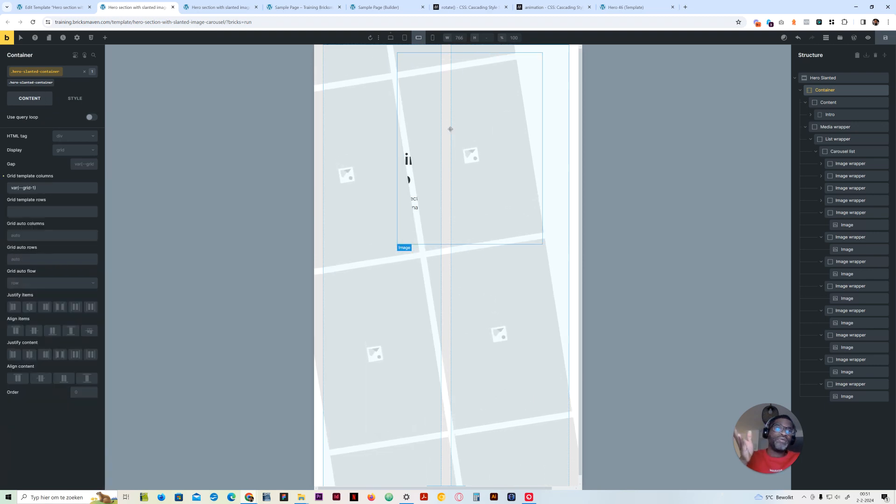
Set the Media wrapper's height to 64rem at the mobile landscape breakpoint
left_click(831, 128)
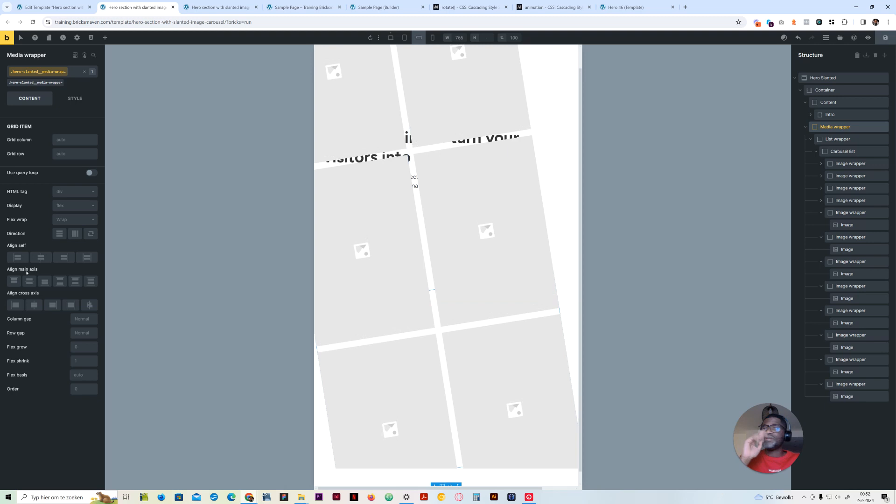
left_click(74, 98)
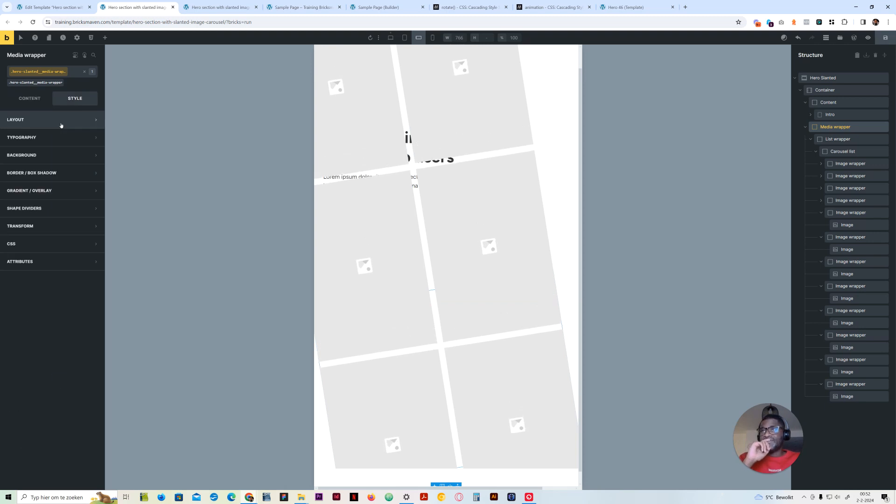
left_click(81, 303)
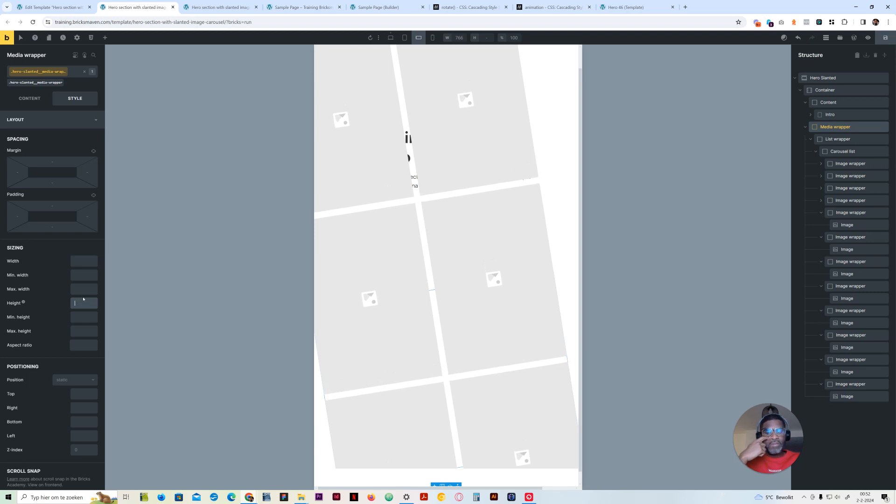
type("70vh")
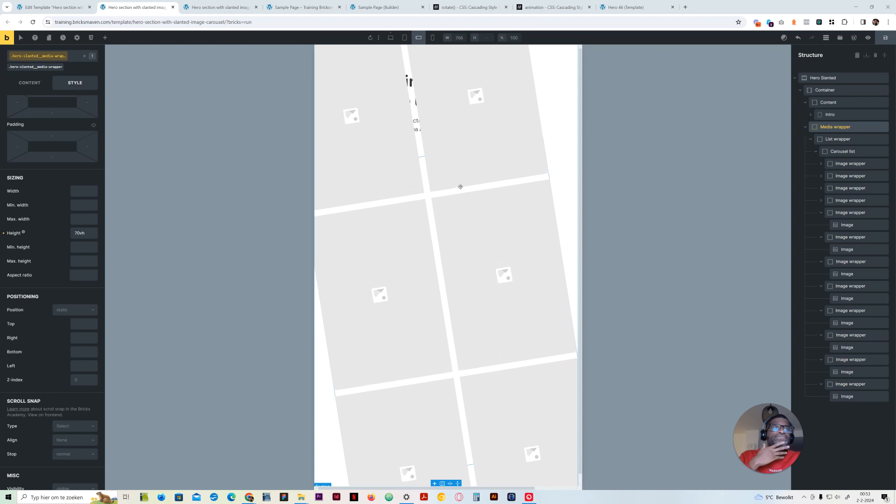
left_click_drag(91, 234, 64, 234)
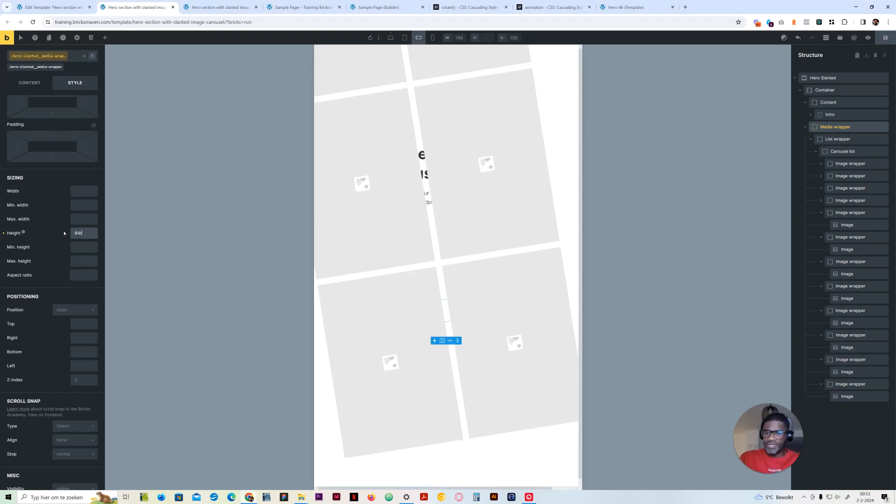
type("64rem")
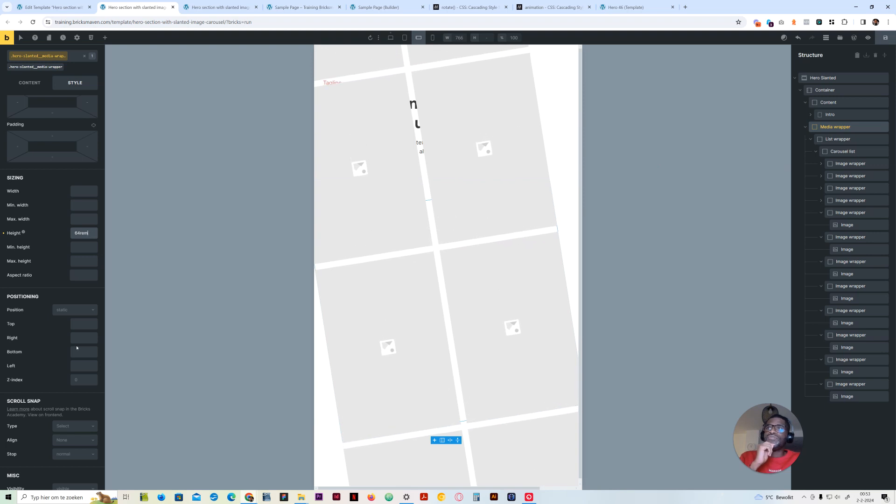
Set the Media wrapper's overflow to hidden at the mobile landscape breakpoint
scroll(80, 345, "down", 3)
scroll(80, 344, "down", 4)
scroll(77, 338, "up", 5)
scroll(75, 336, "up", 3)
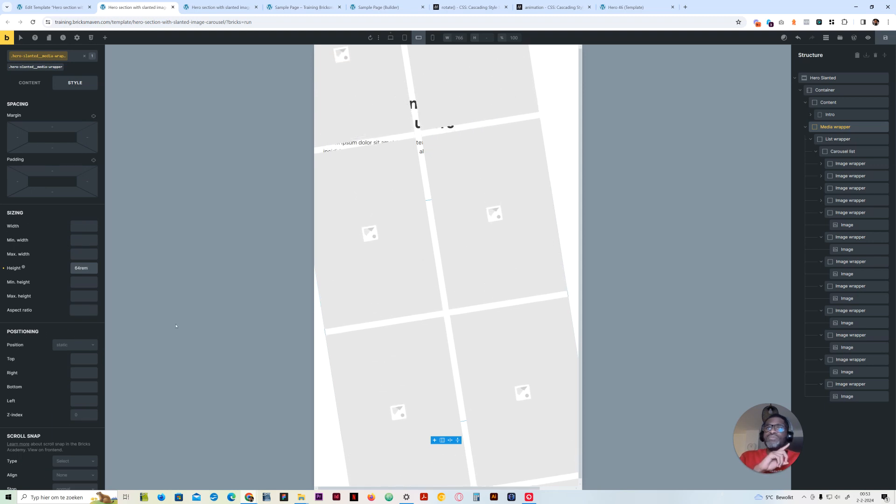
scroll(45, 356, "down", 4)
left_click(70, 330)
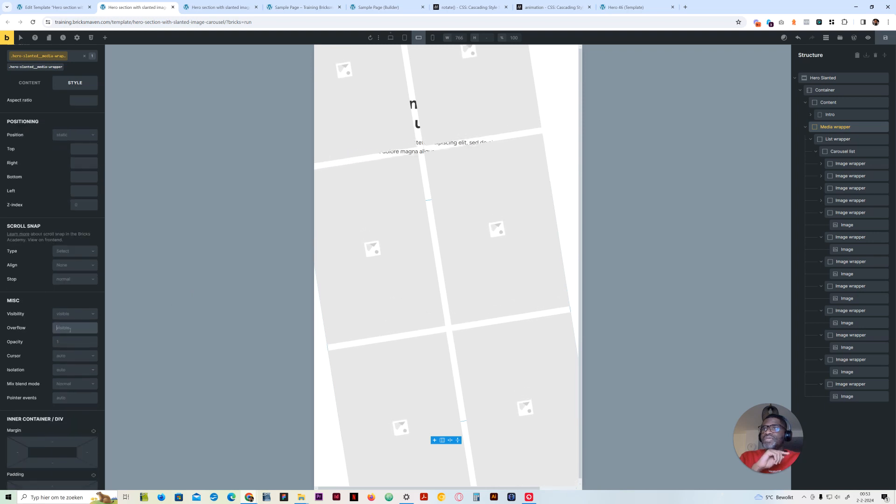
type("hidden")
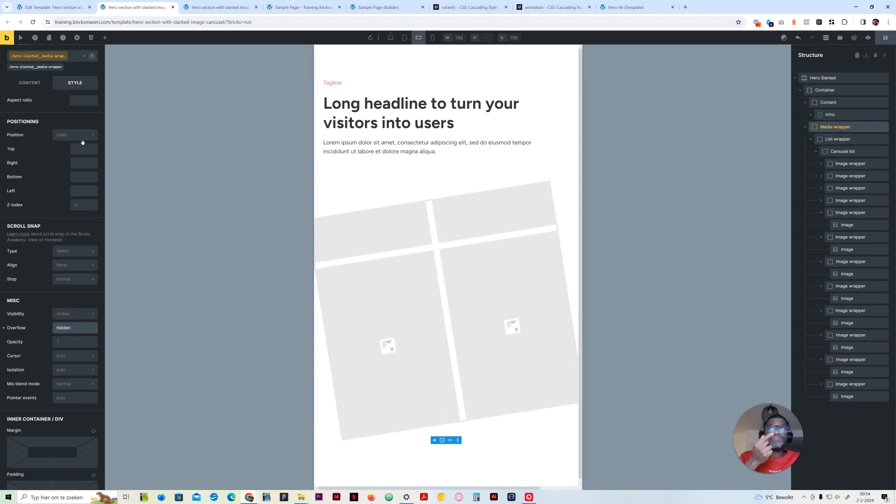
Copy the %root% rotation rule from the Media wrapper's custom CSS at the desktop breakpoint
left_click(391, 38)
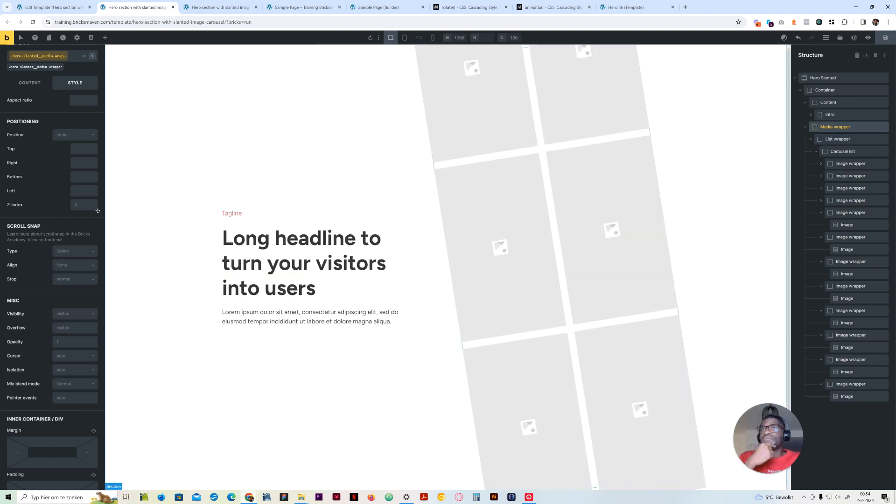
scroll(54, 124, "up", 5)
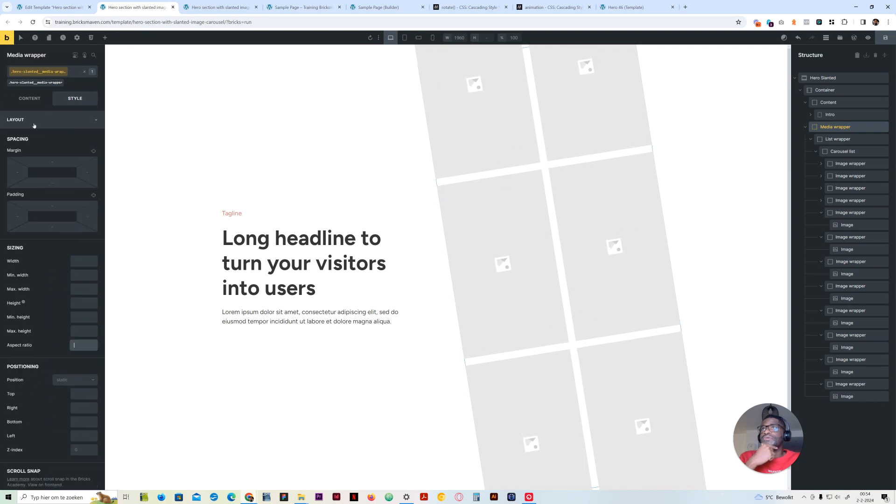
left_click(35, 120)
left_click(52, 246)
left_click(91, 348)
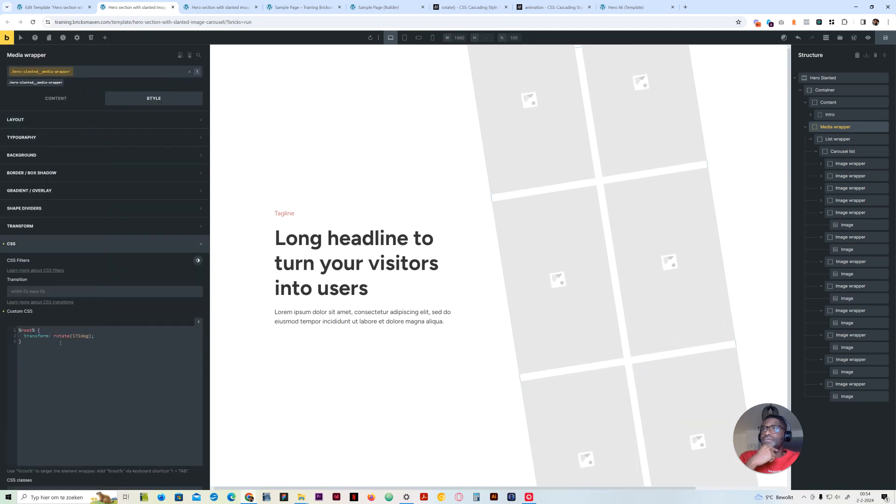
left_click_drag(61, 343, 8, 325)
left_click(49, 350)
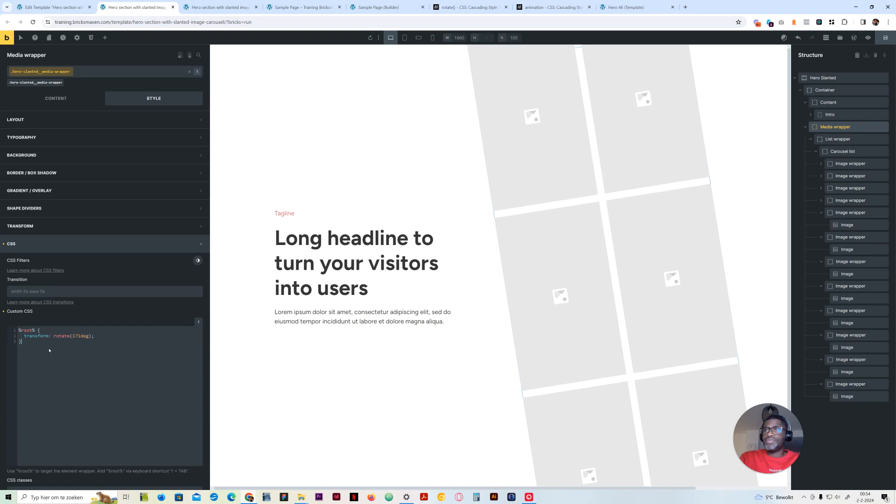
key("Return")
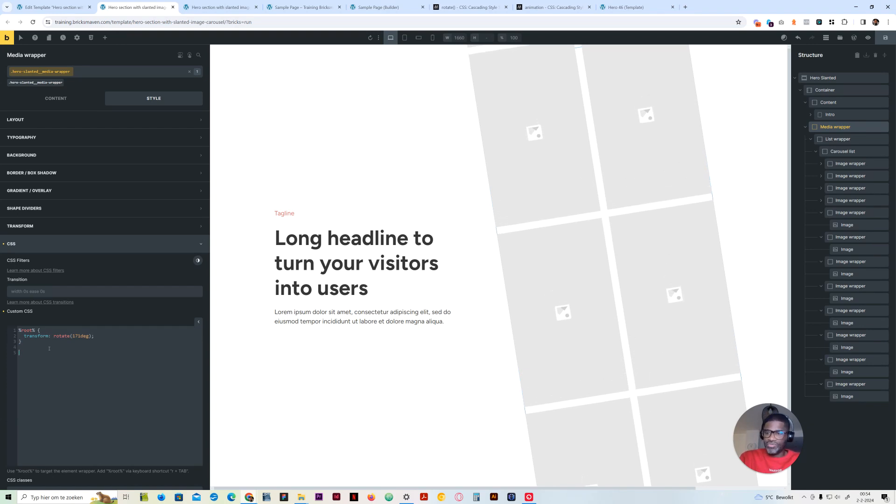
type("@media ")
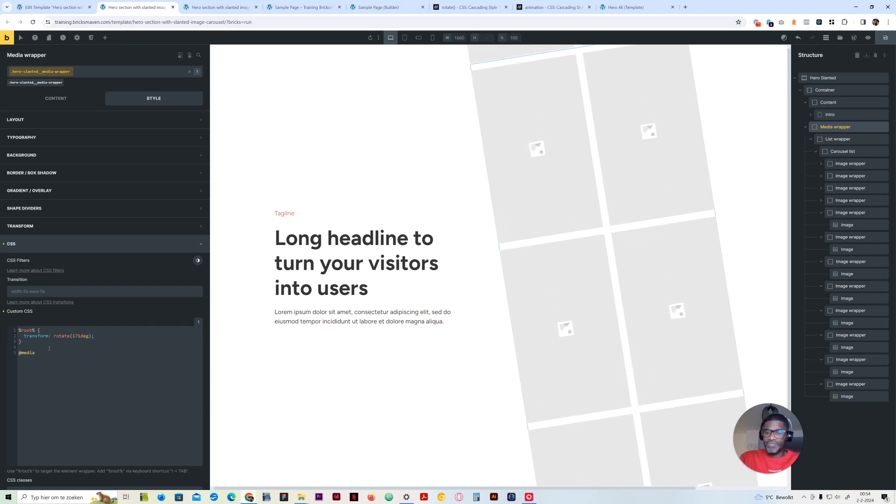
type("(")
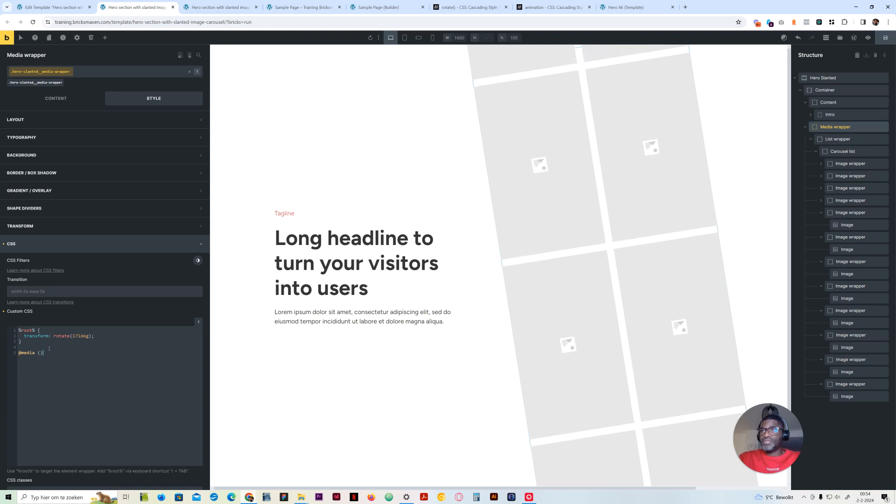
type("max-wid")
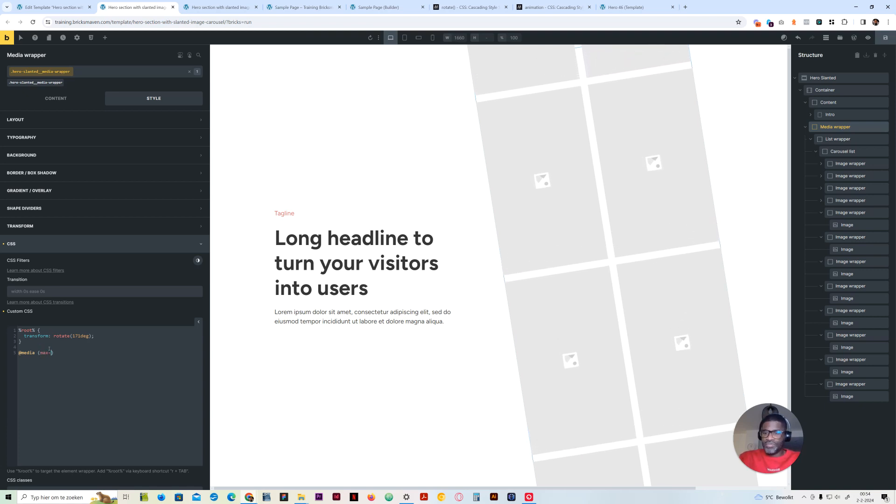
type("th:")
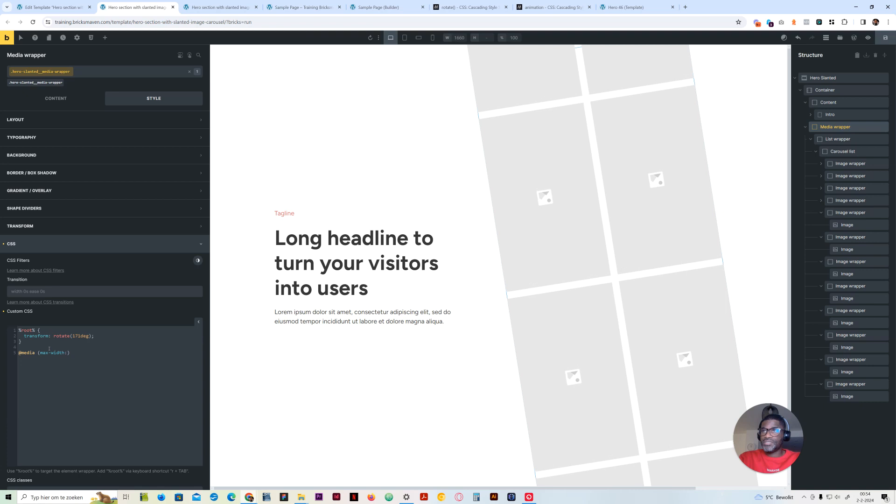
type("767px")
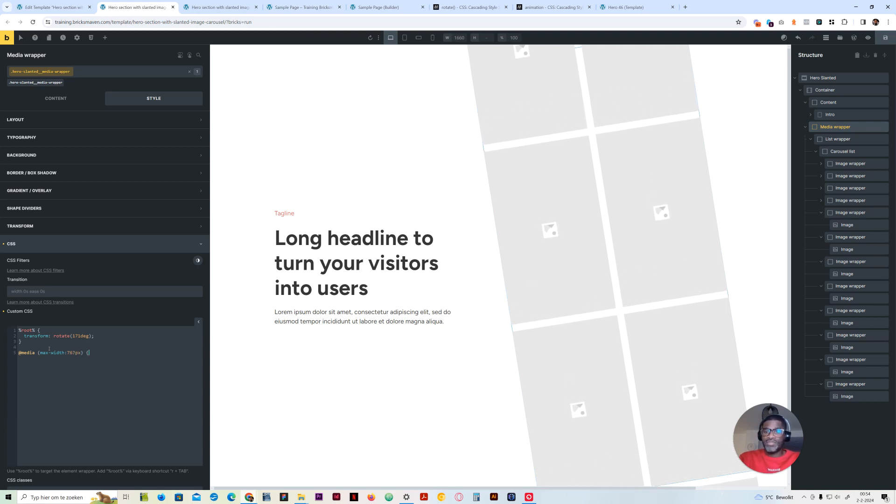
Paste the copied %root% rotation rule inside the 767px media query and indent it on its own lines
type("%root% {   transform: rotate(171deg); }")
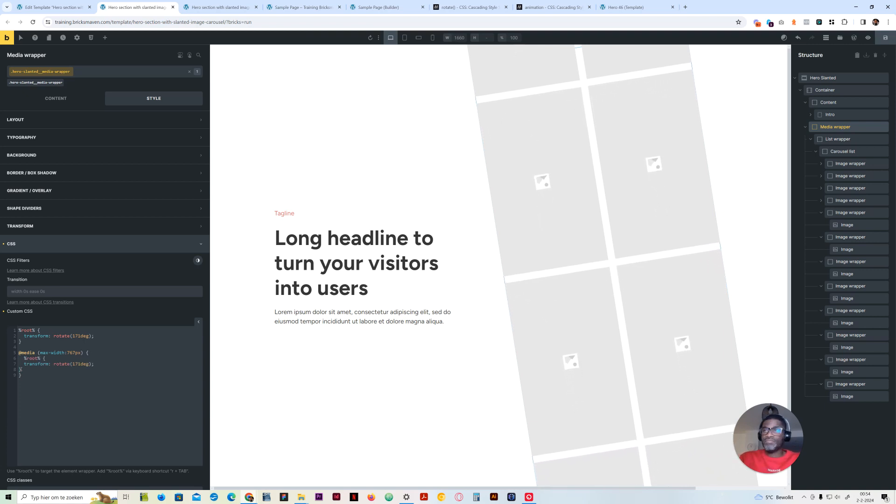
left_click(24, 359)
key("Return")
key("Down")
key("Down")
key("Left")
key("Tab")
key("Tab")
key("Tab")
key("Tab")
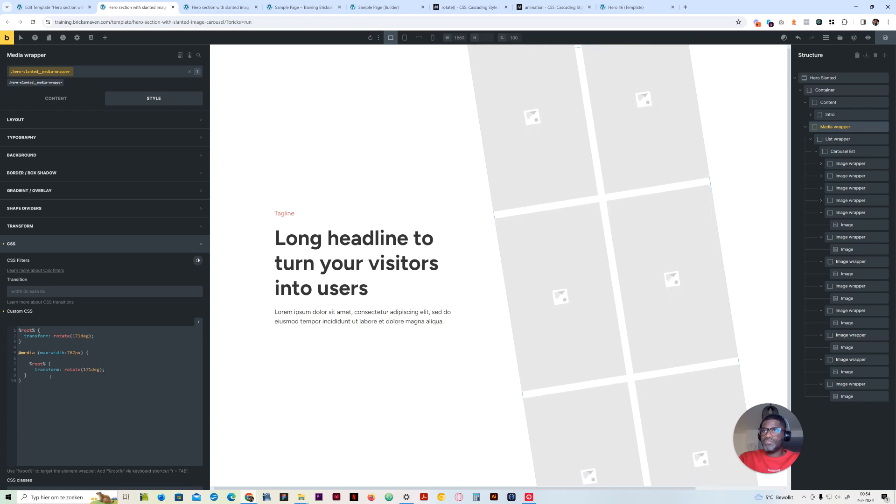
Set the rotation inside the 767px media query to 0deg
left_click(89, 369)
key("BackSpace")
key("BackSpace")
key("BackSpace")
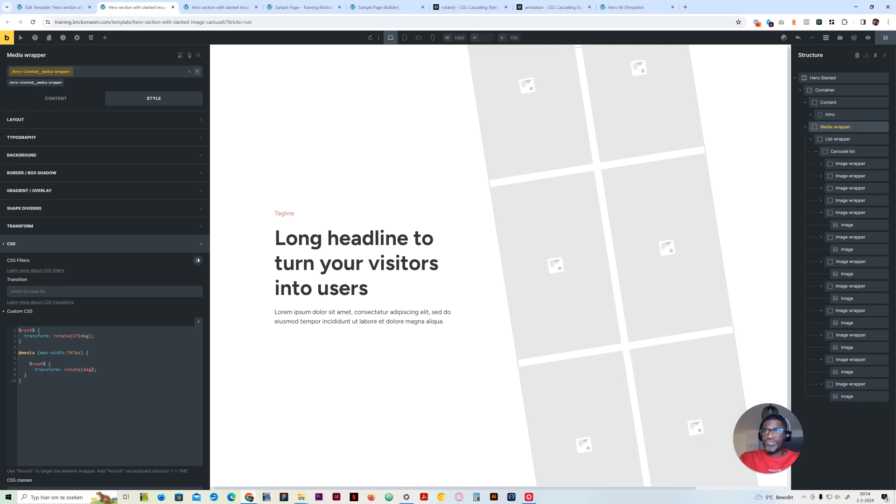
Set the Hero Slanted section's height to 100% at the mobile landscape breakpoint
left_click(419, 37)
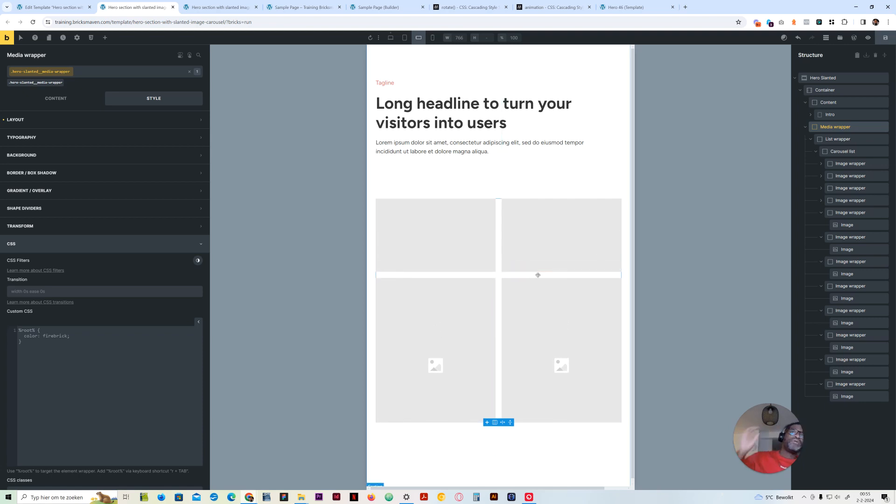
left_click(826, 78)
left_click(79, 120)
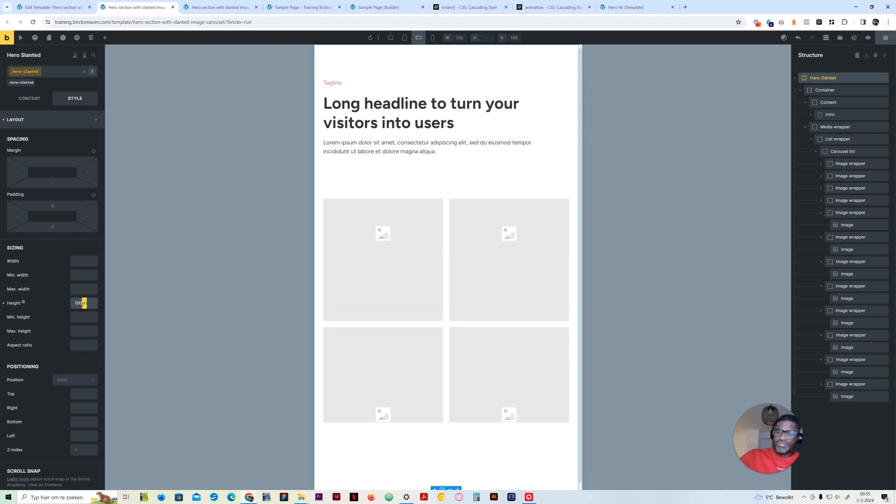
type("%")
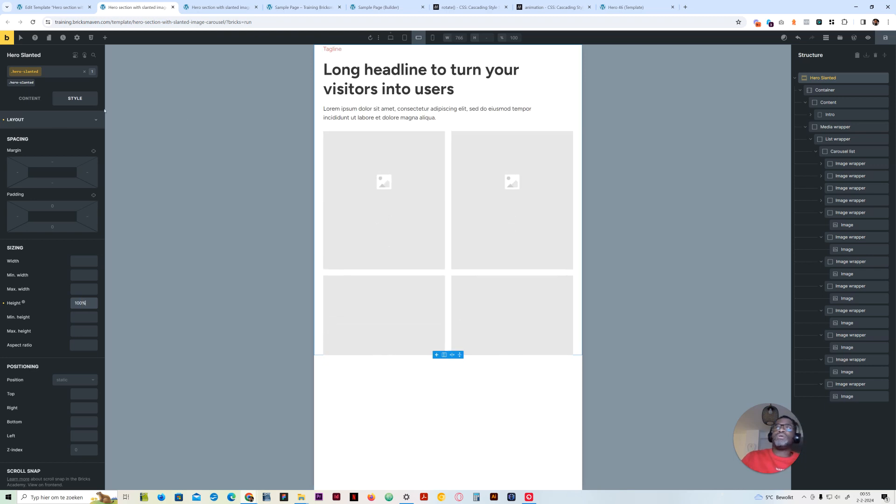
Set the Hero Slanted section's top padding to var(--space-xxl) at mobile landscape and try the same value for its bottom padding
left_click(52, 206)
left_click(73, 214)
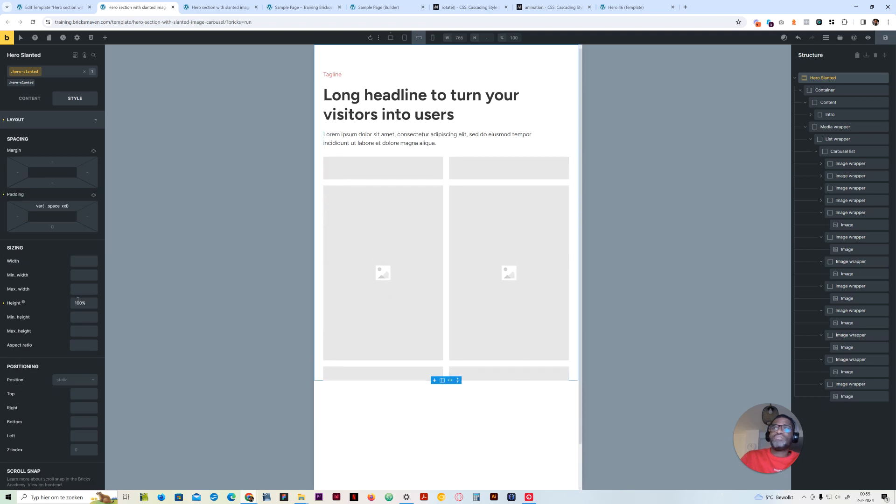
right_click(60, 227)
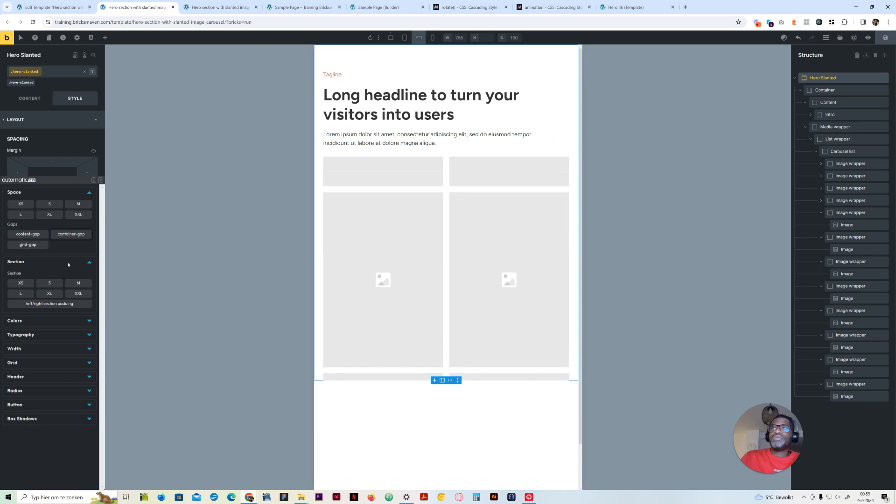
left_click(79, 215)
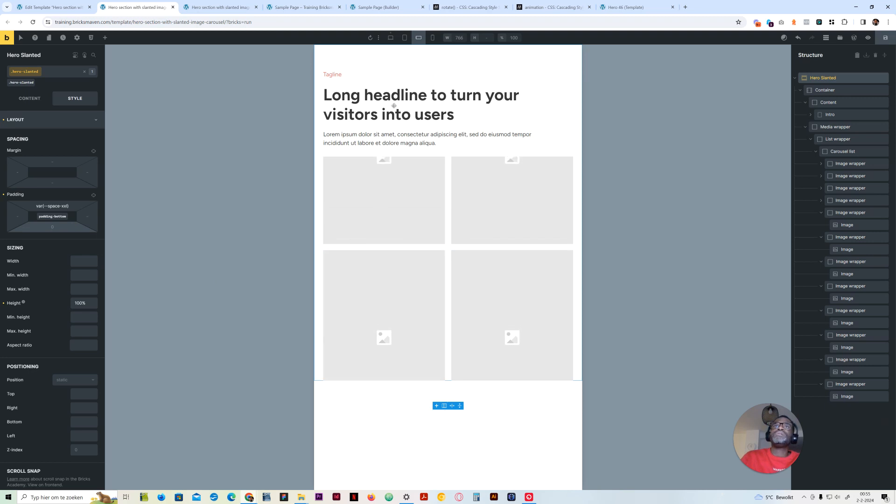
Set the carousel image class's height to 24rem at the mobile portrait breakpoint
left_click(433, 37)
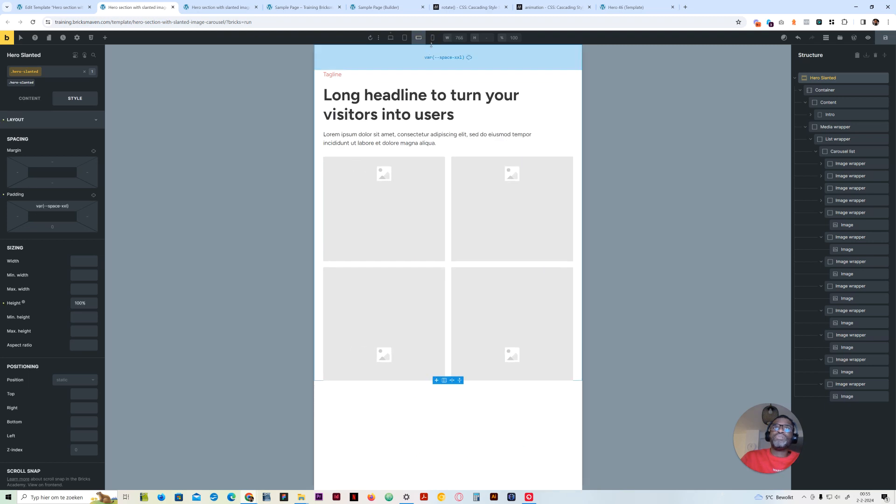
left_click(413, 243)
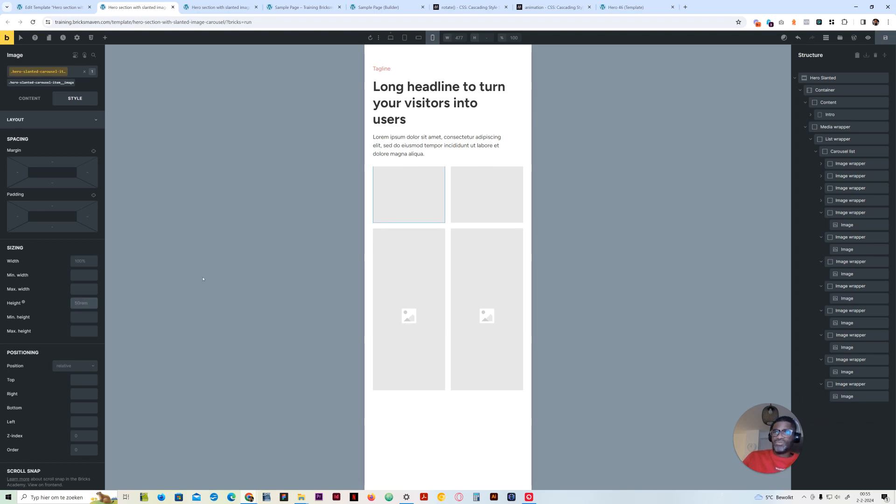
type("24rem")
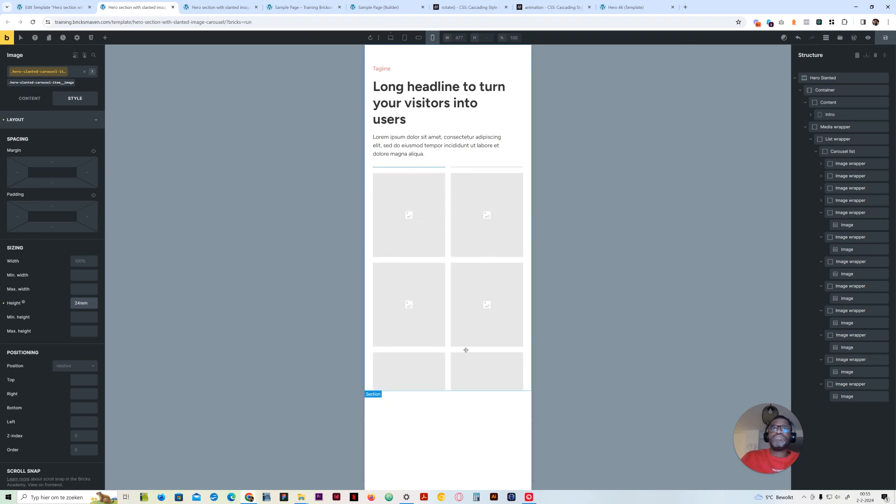
Check the hero layout at the desktop, tablet and both mobile breakpoints, and save the template from the desktop view
left_click(391, 38)
left_click(405, 40)
left_click(418, 38)
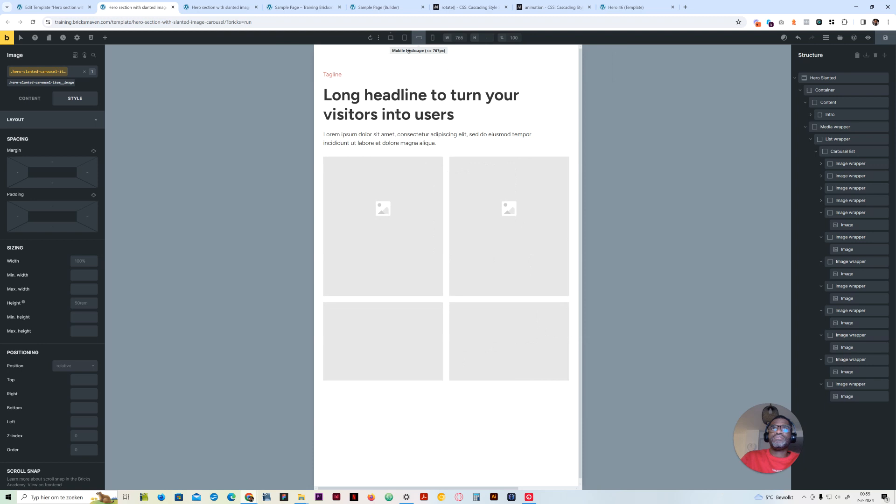
left_click(433, 38)
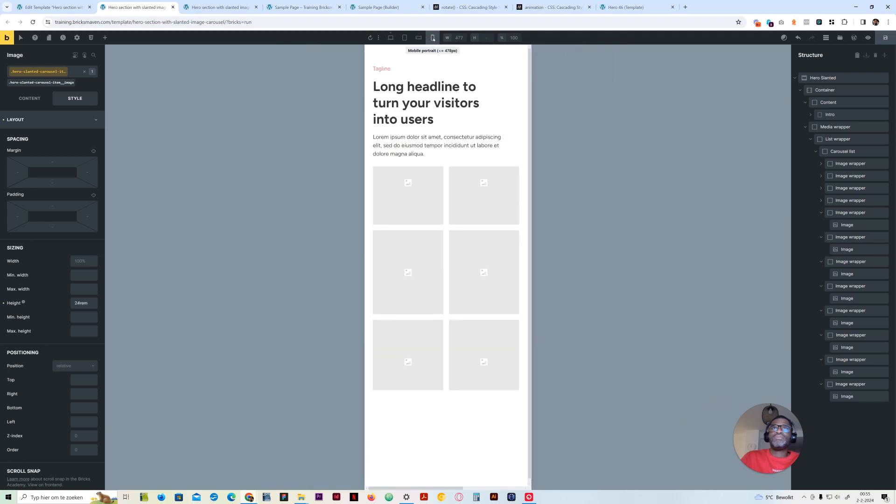
left_click(390, 38)
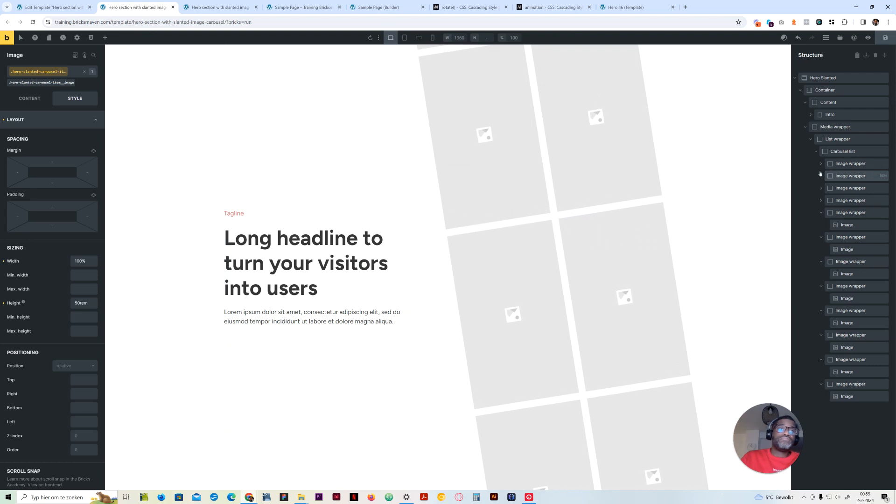
key("ctrl+s")
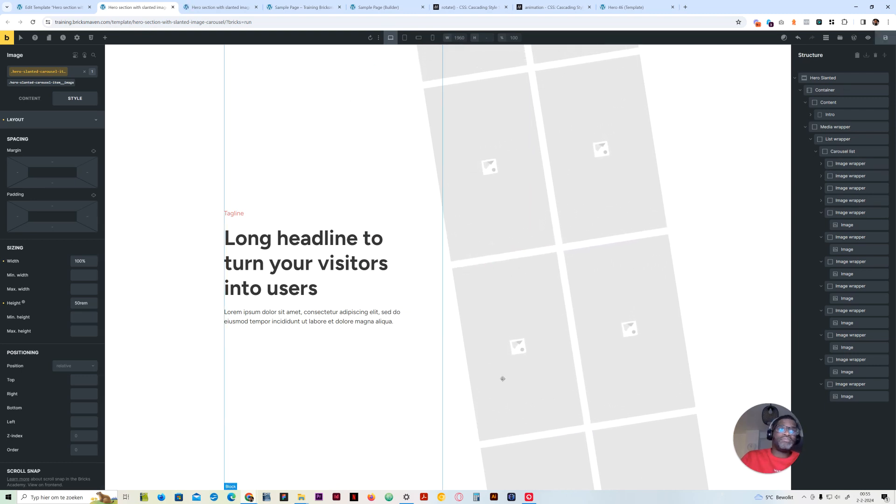
Examine the hero section's frontend preview in the browser's responsive device mode, enlarging the viewport to 2345 px wide
left_click(210, 6)
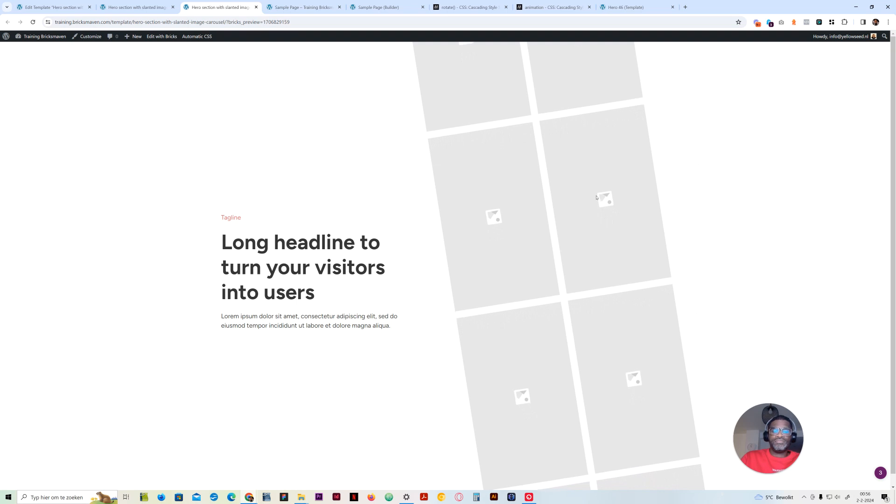
key("ctrl+shift+i")
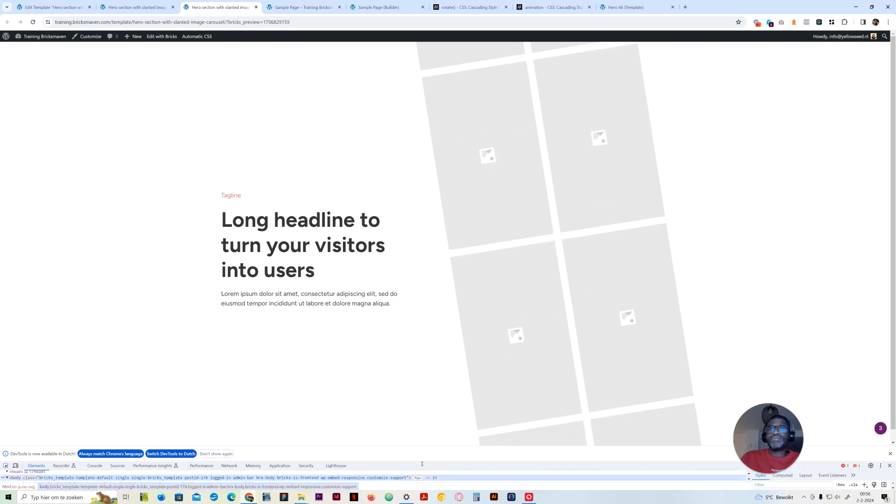
left_click_drag(413, 461, 413, 359)
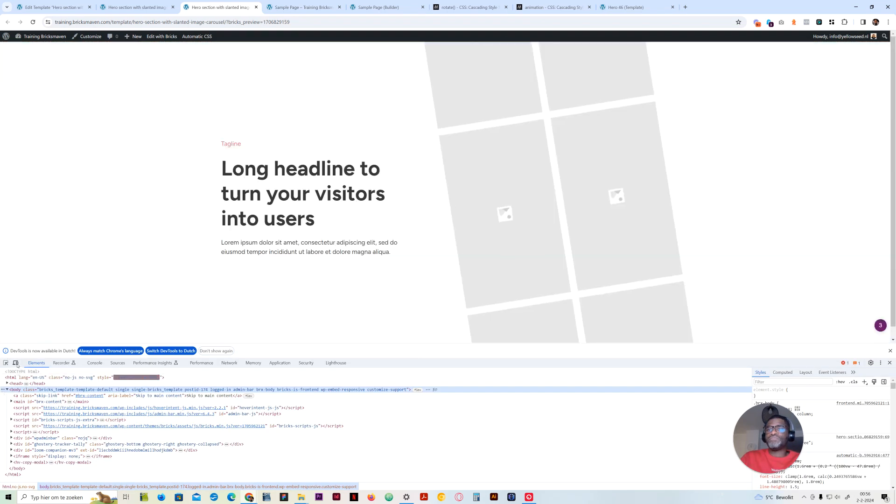
left_click(16, 364)
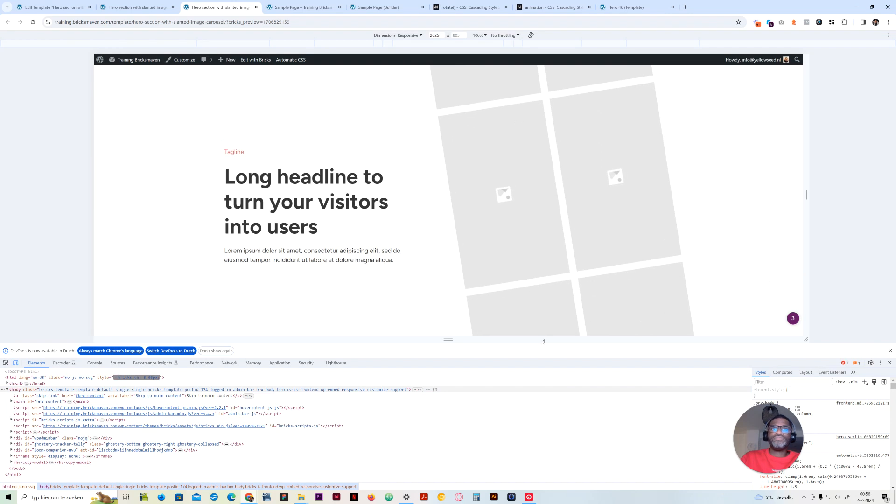
left_click_drag(544, 342, 544, 442)
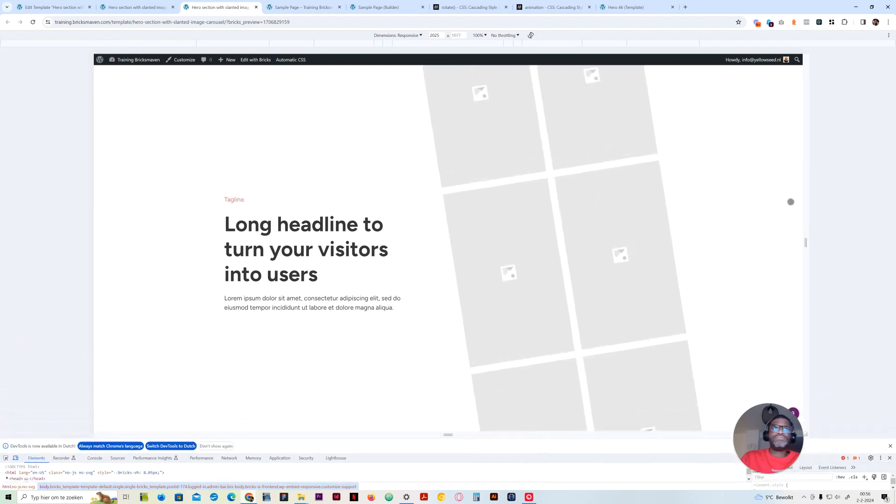
left_click_drag(803, 202, 858, 211)
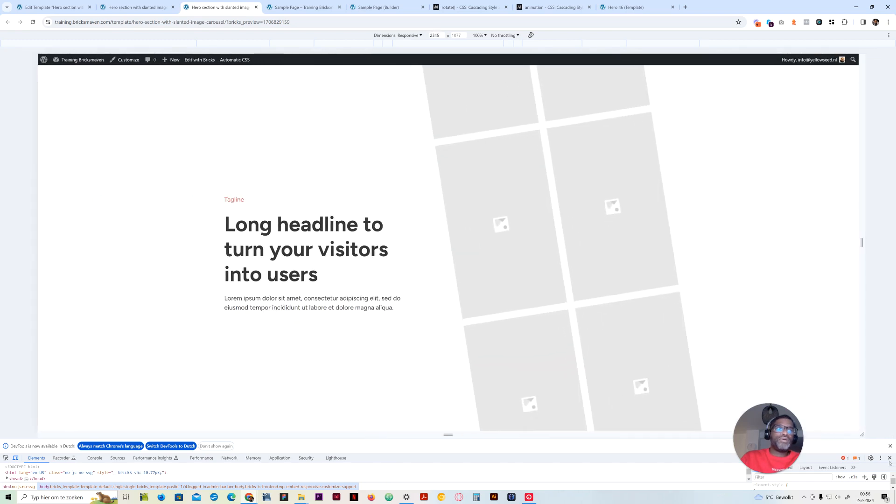
left_click(889, 459)
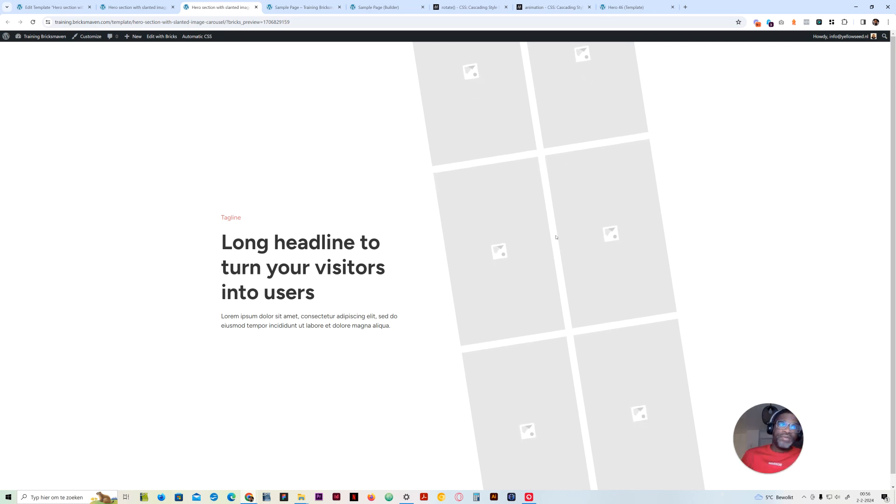
Return to the Bricks builder and move the slideUp animation declaration into the Carousel list's first %root% CSS rule, removing the redundant second %root% rule
left_click(135, 7)
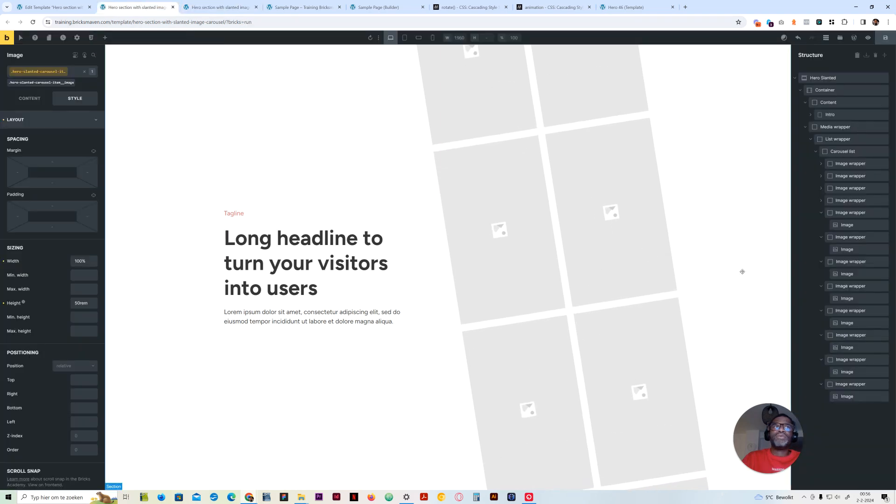
left_click(843, 151)
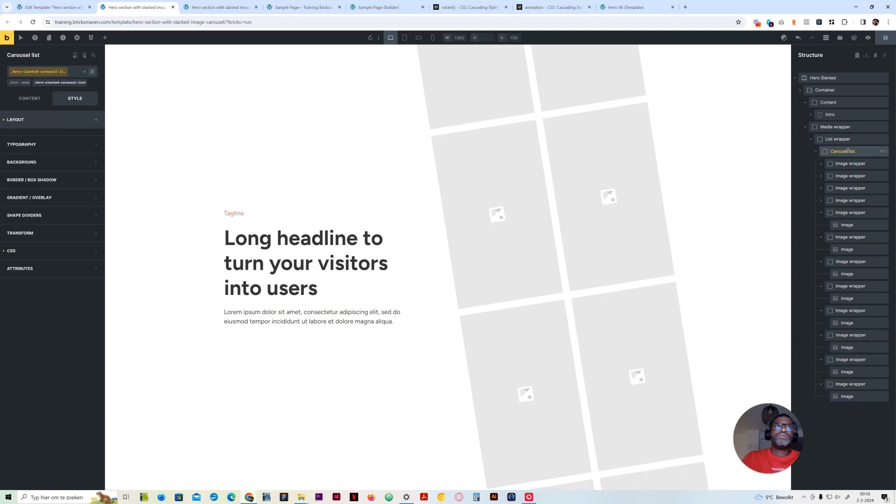
left_click(42, 119)
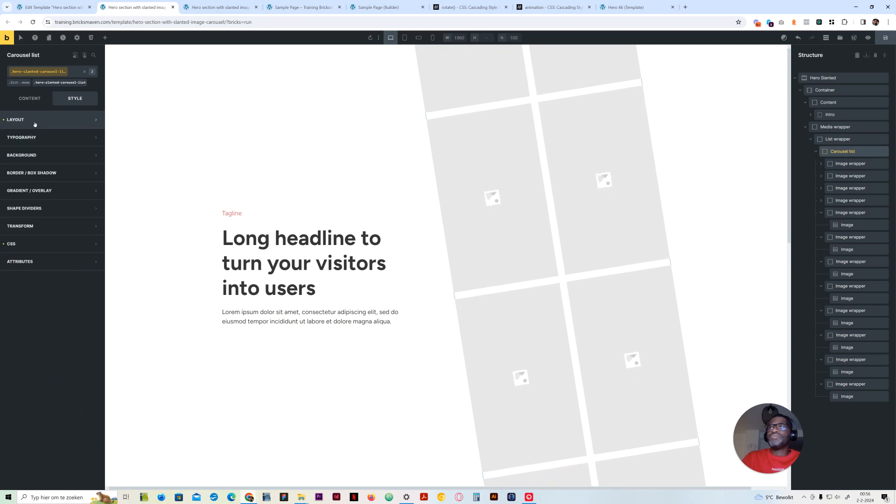
left_click(96, 244)
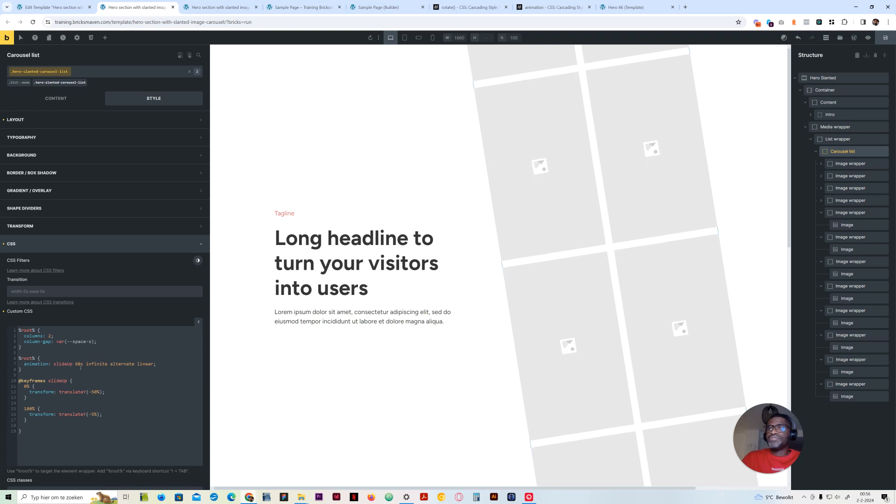
left_click_drag(157, 364, 23, 364)
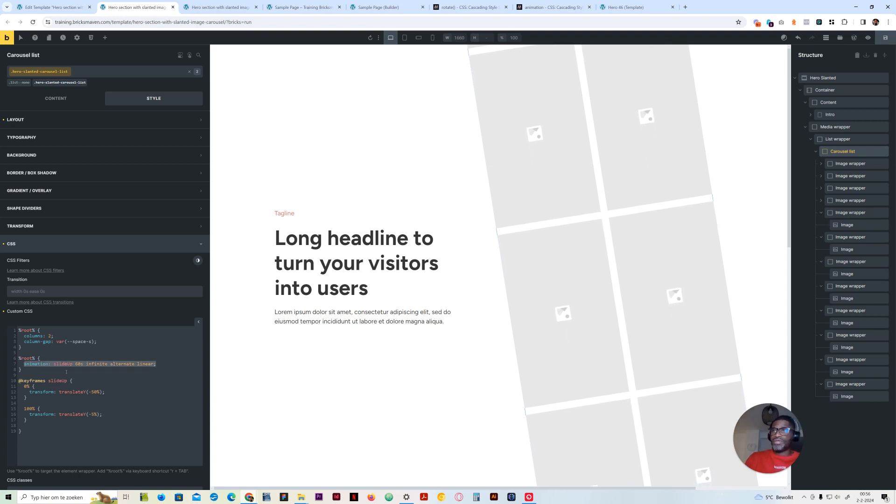
key("ctrl+c")
left_click(98, 342)
key("Return")
key("ctrl+v")
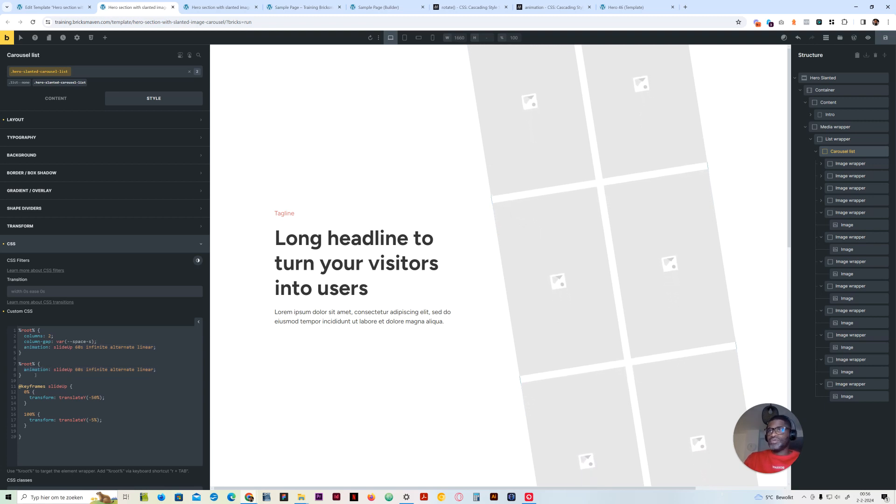
left_click_drag(35, 375, 15, 366)
key("BackSpace")
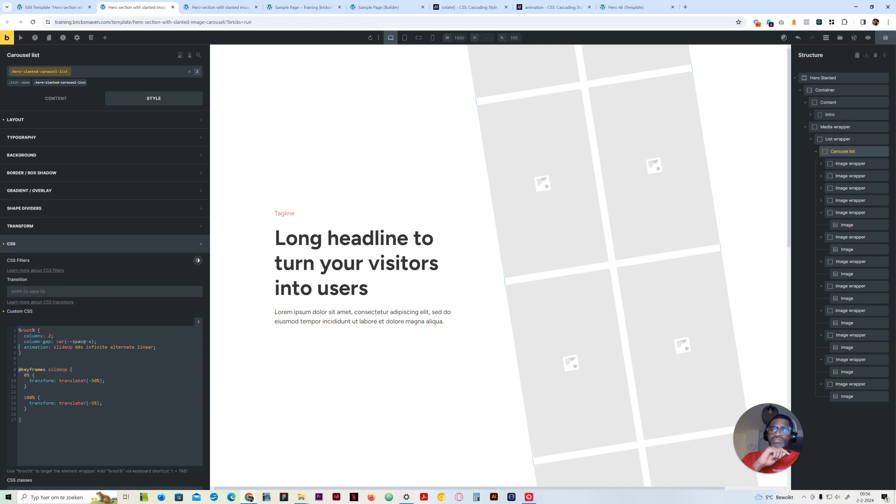
Declare the custom property --animation-name: slideUp; below the animation line in the Carousel list's %root% rule
left_click(159, 347)
key("Return")
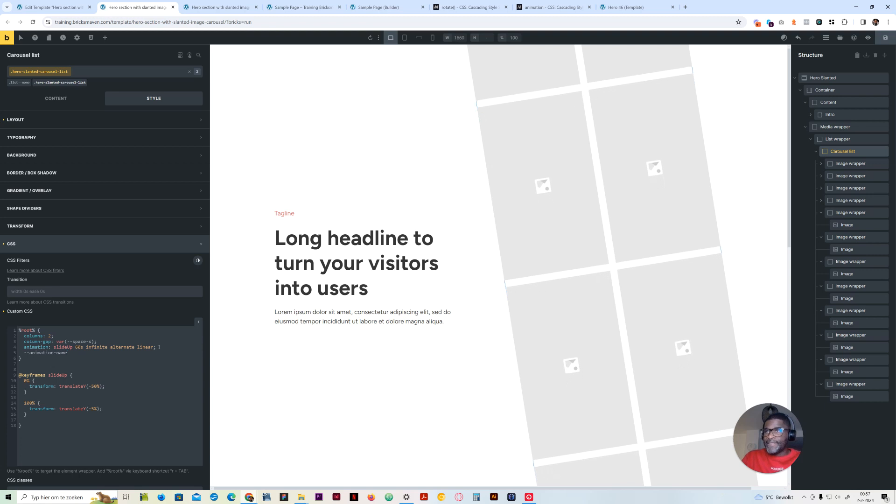
type(": ")
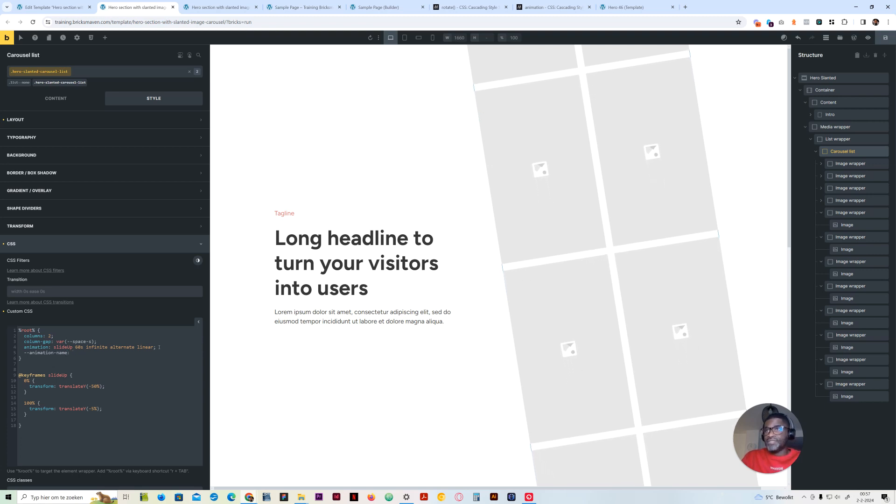
type("slide")
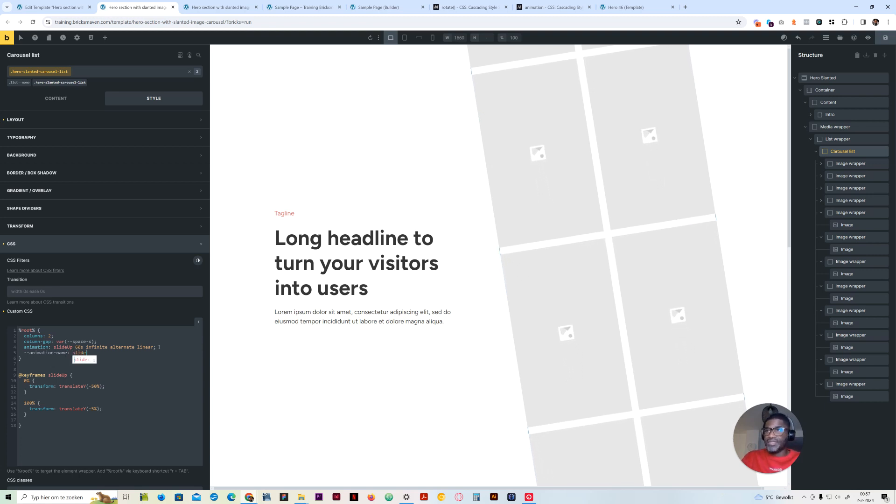
type("Up;")
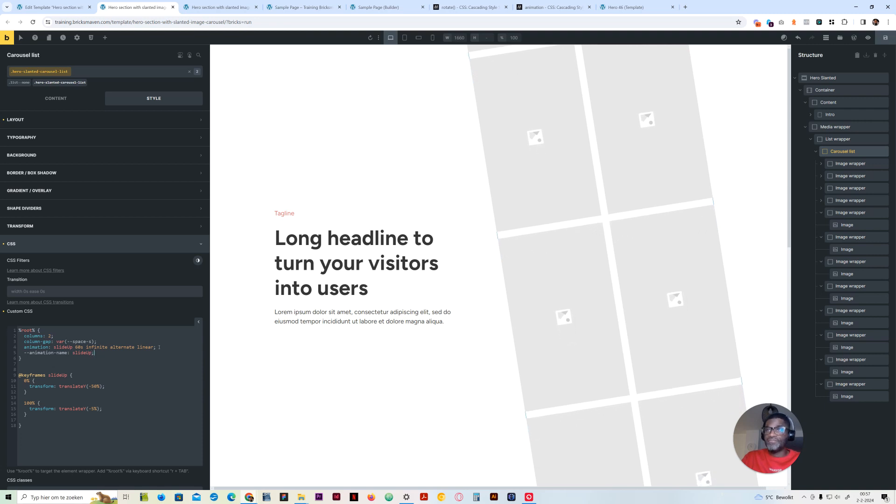
Add --animation-duration: 60s; below the animation name variable, checking the property name in the MDN animation reference
key("Return")
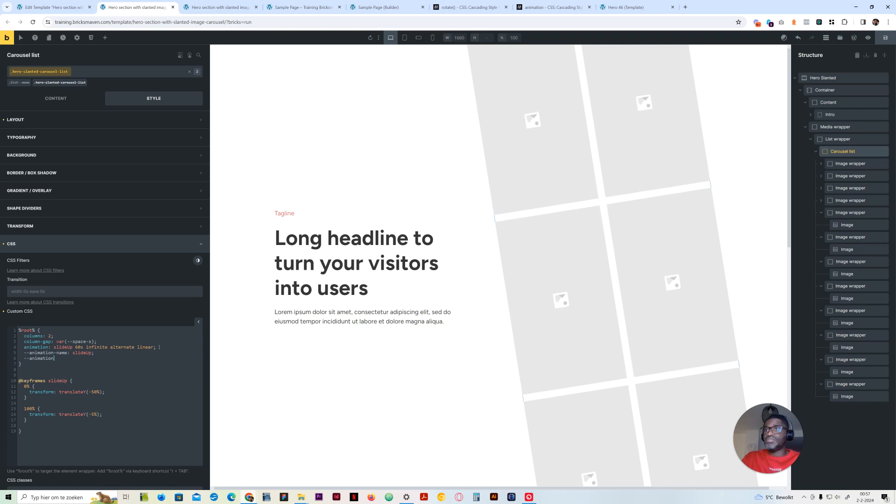
left_click(550, 7)
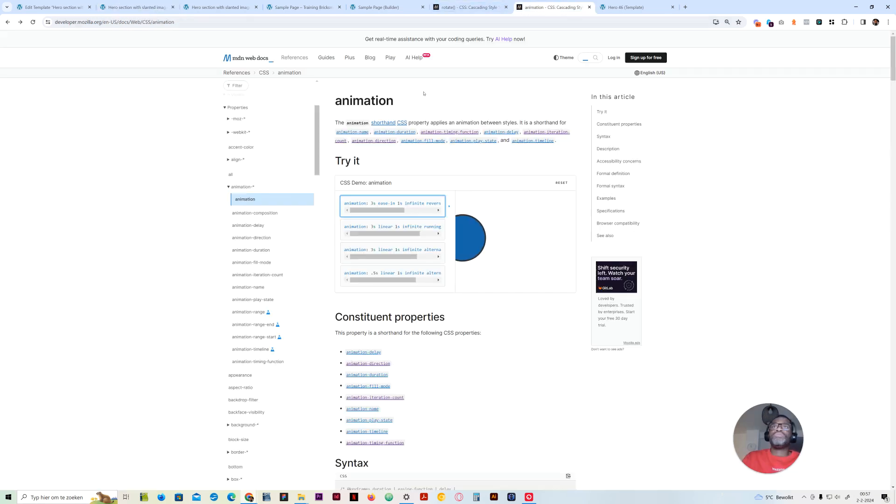
left_click(135, 7)
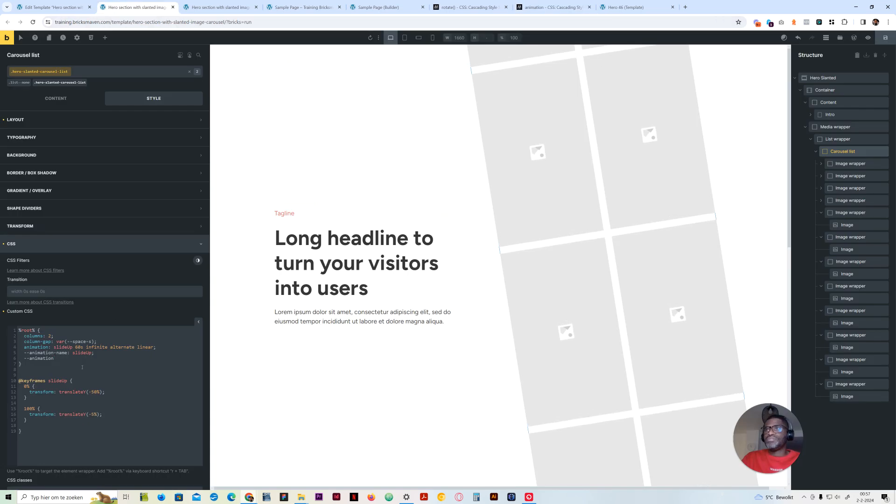
type("-durat")
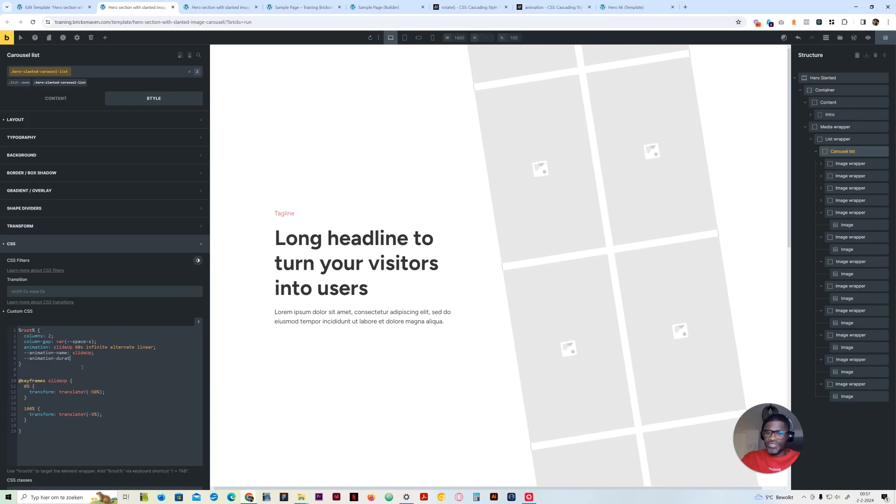
type("ion")
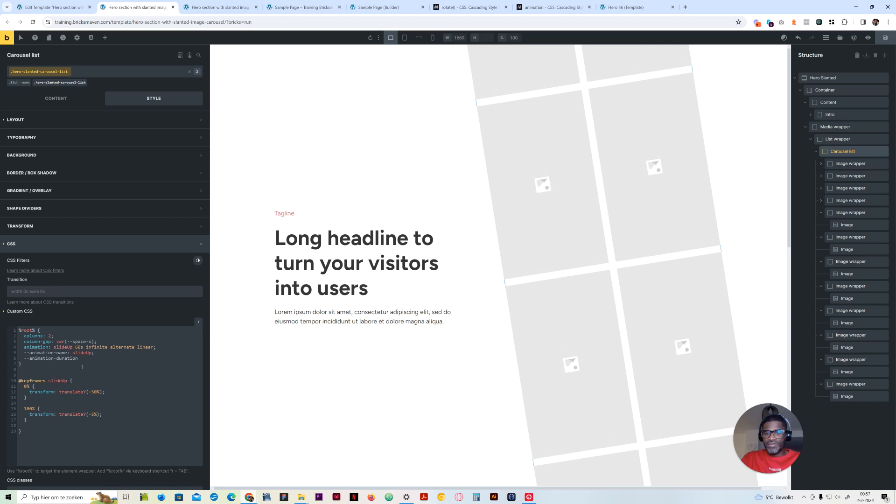
type(": 60s;")
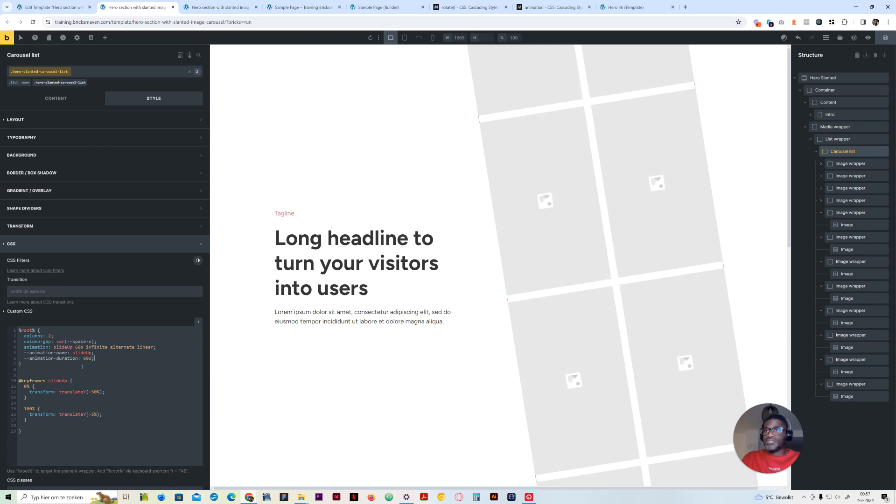
Add --animation-iteration-count: infinite; below the duration variable, consulting the MDN animation reference for the property name
key("Return")
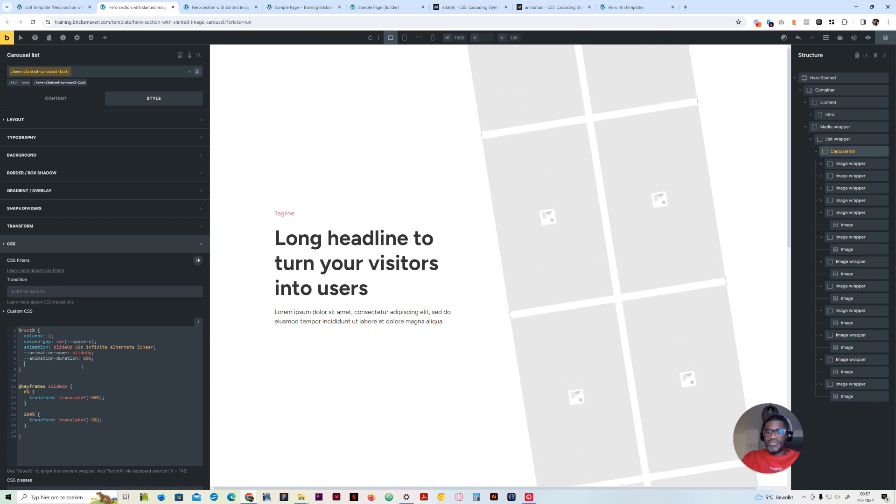
type("--animation-")
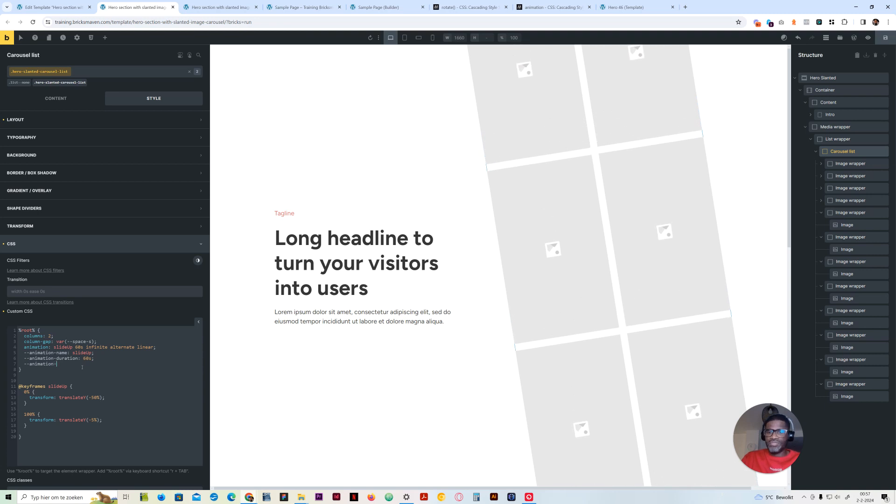
left_click(550, 7)
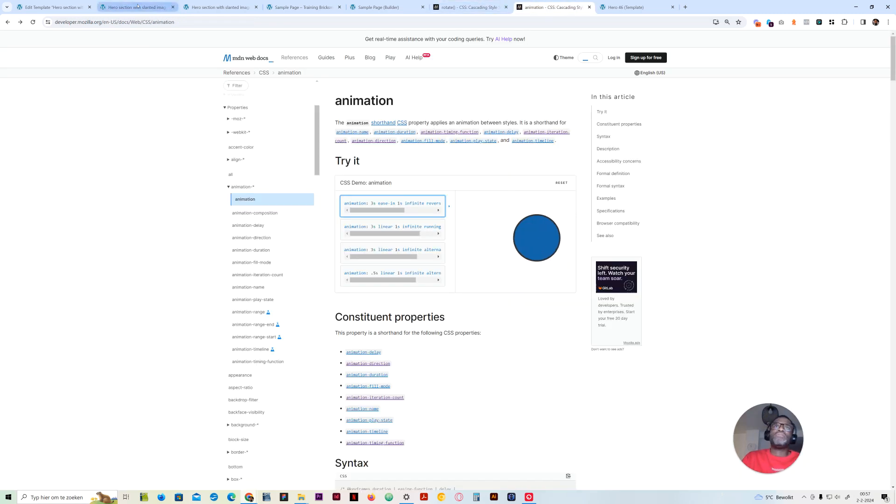
left_click(138, 7)
type("ation-")
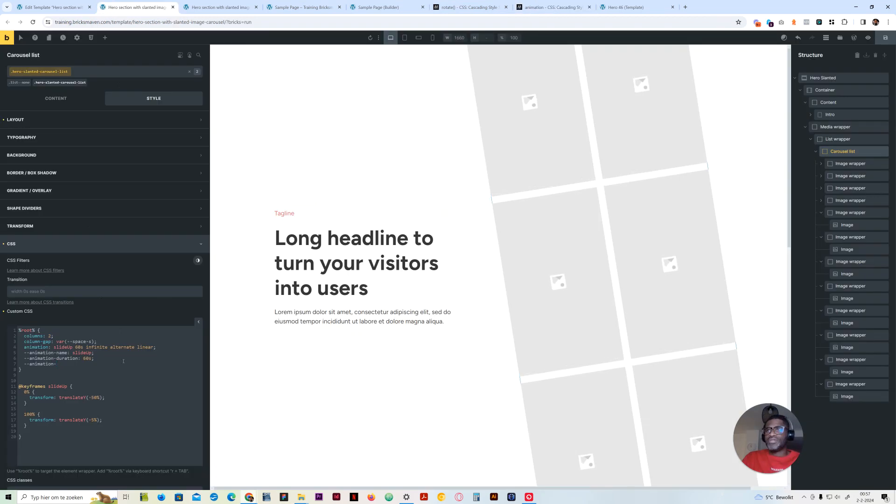
type("iteration-count")
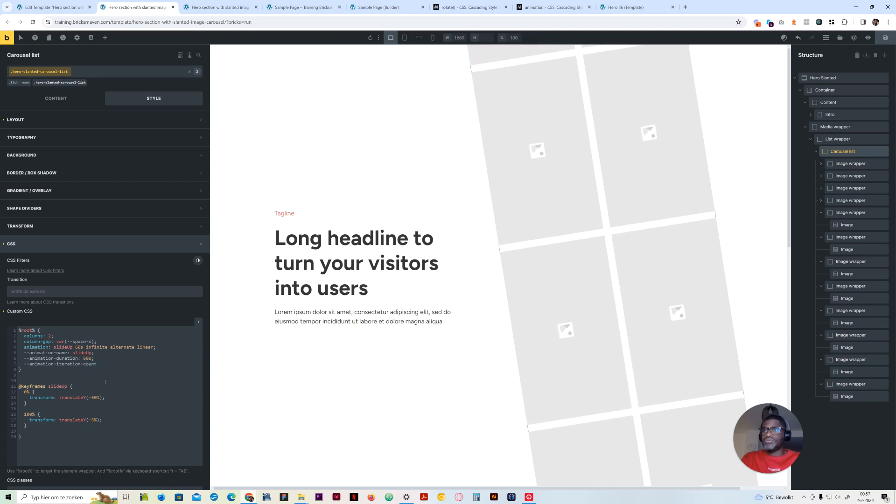
type(": i")
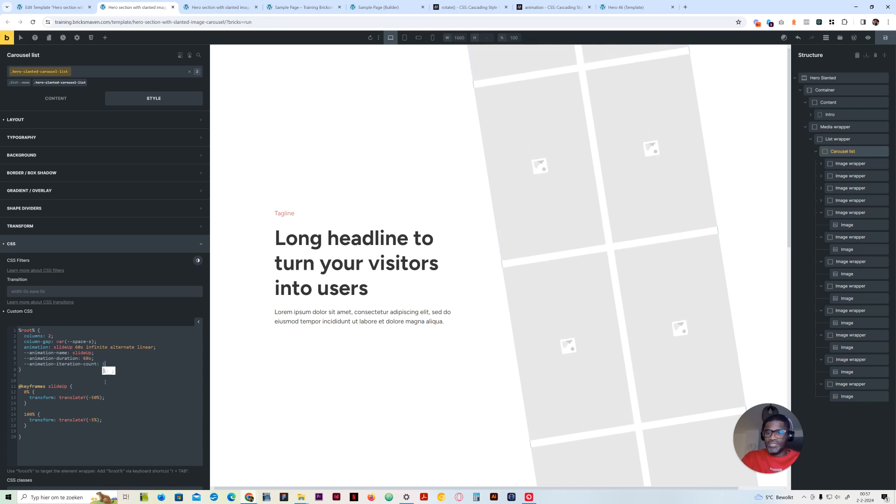
type("nfinite;")
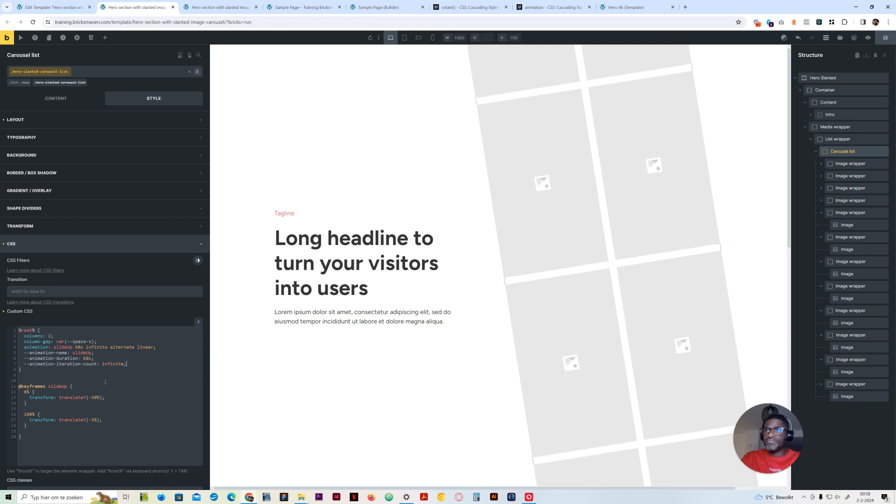
Add --animation-direction: alternate; below the iteration count variable, consulting the MDN animation reference for the property name
key("Return")
type("--")
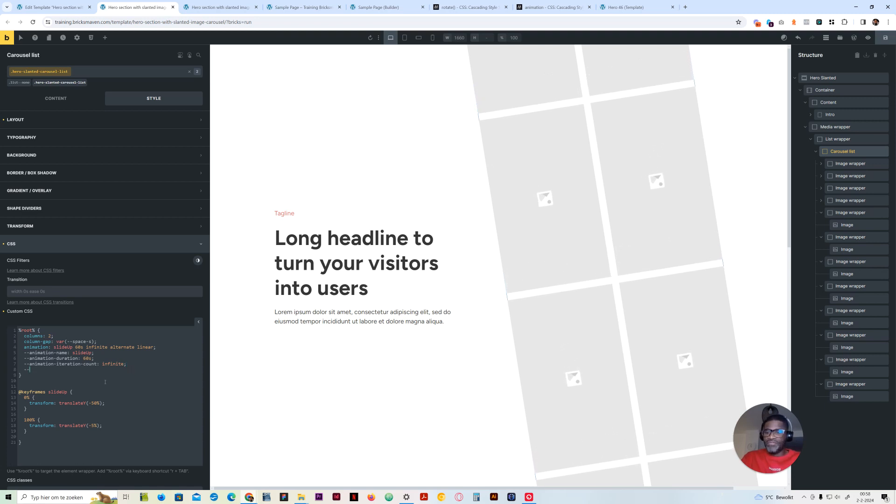
type("animation:")
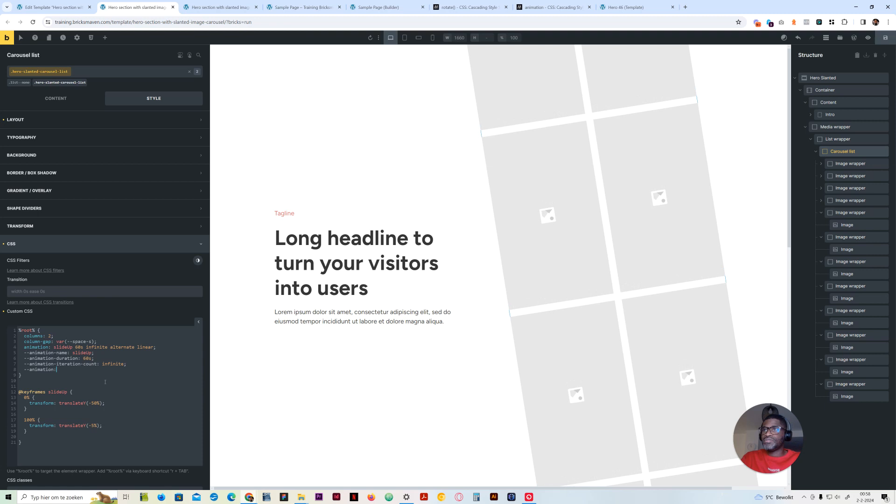
key("BackSpace")
key("BackSpace")
type("-")
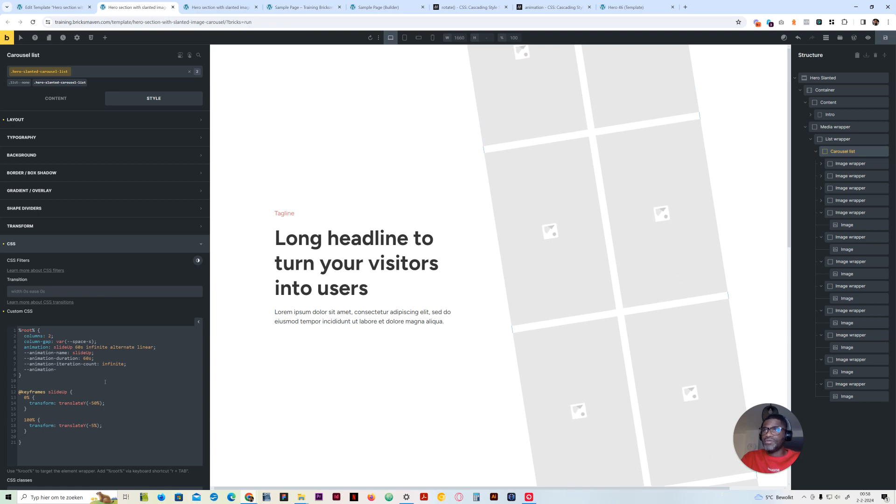
left_click(553, 7)
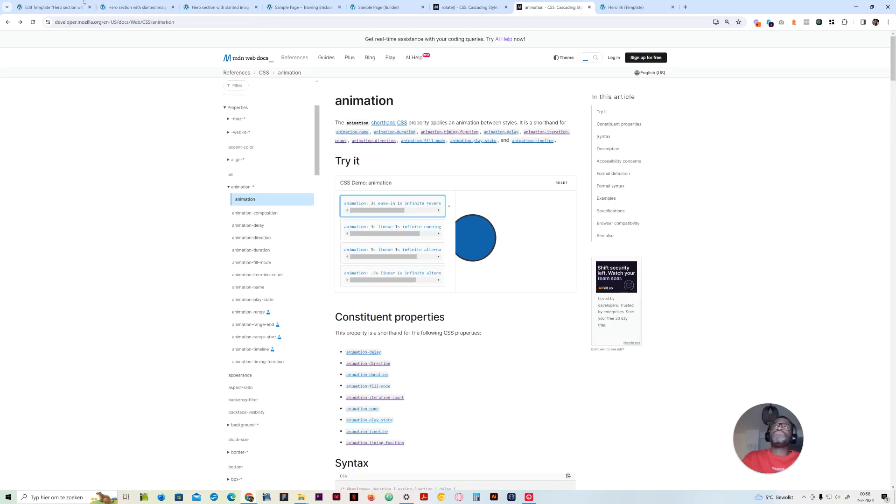
left_click(146, 4)
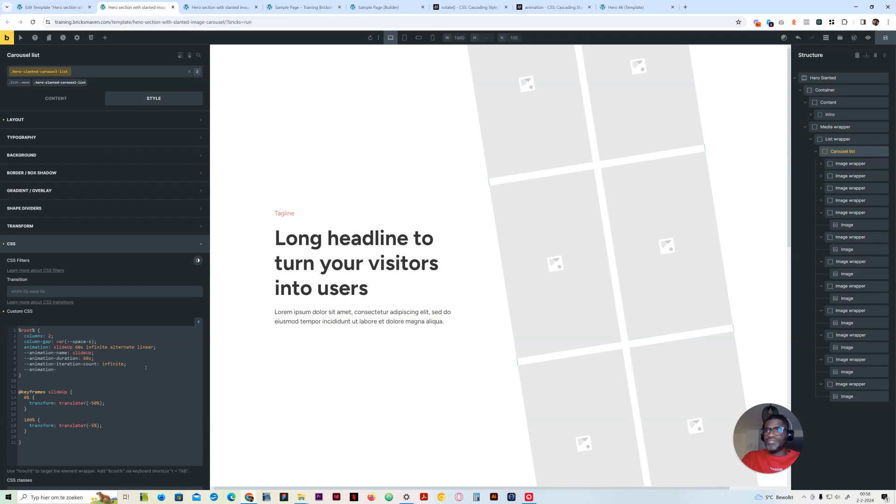
type("ect")
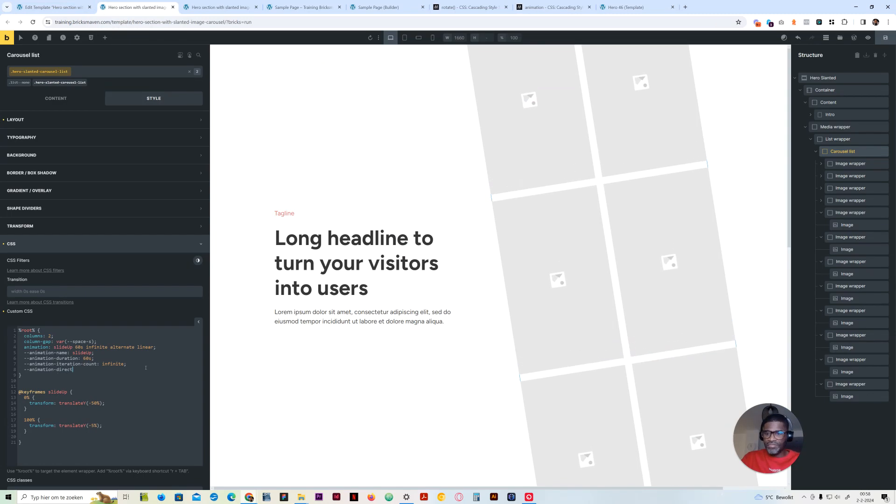
type("ion: alternate;")
Add --animation-timing-function: linear; below the animation direction variable in the Carousel list's %root% rule
key("Return")
type("--")
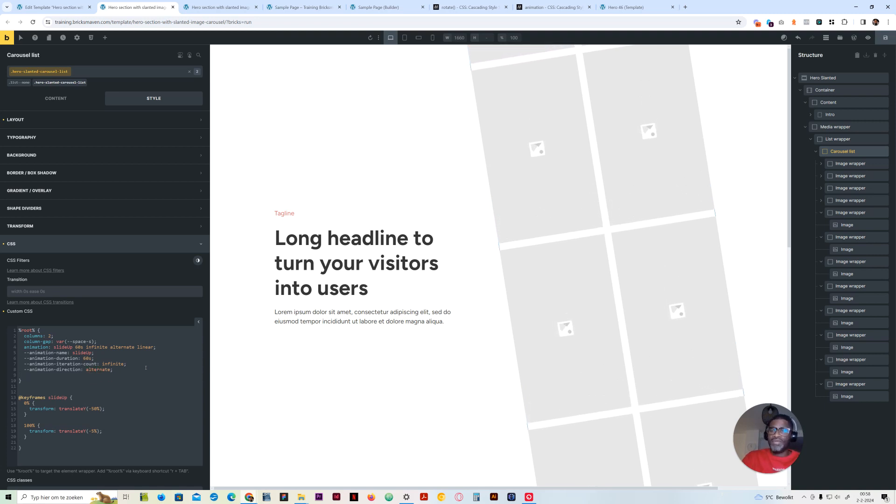
type("a")
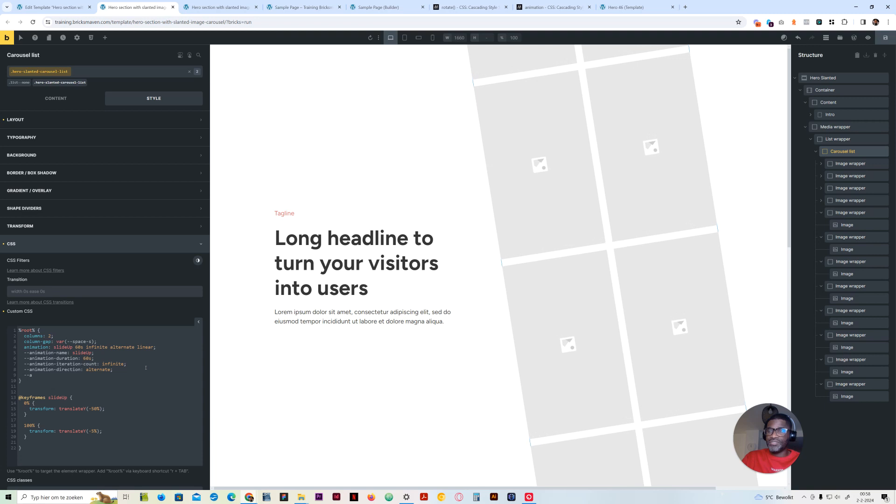
type("nimation-t")
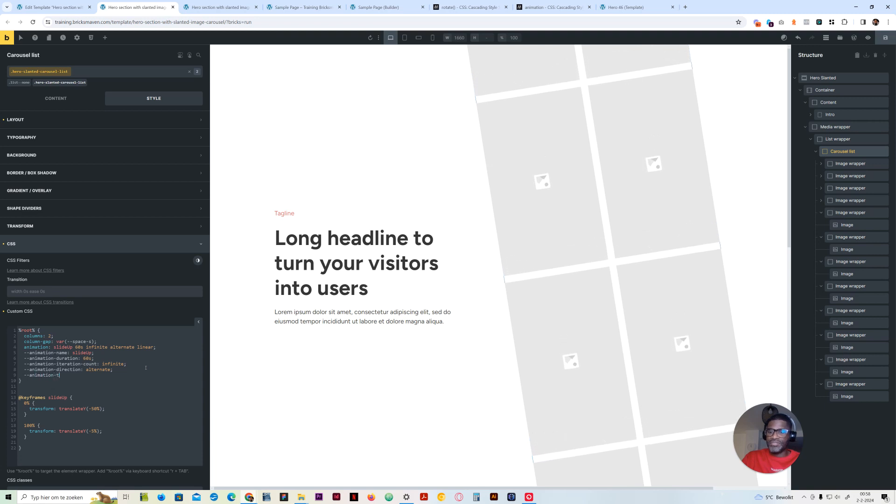
type("iming-function:li")
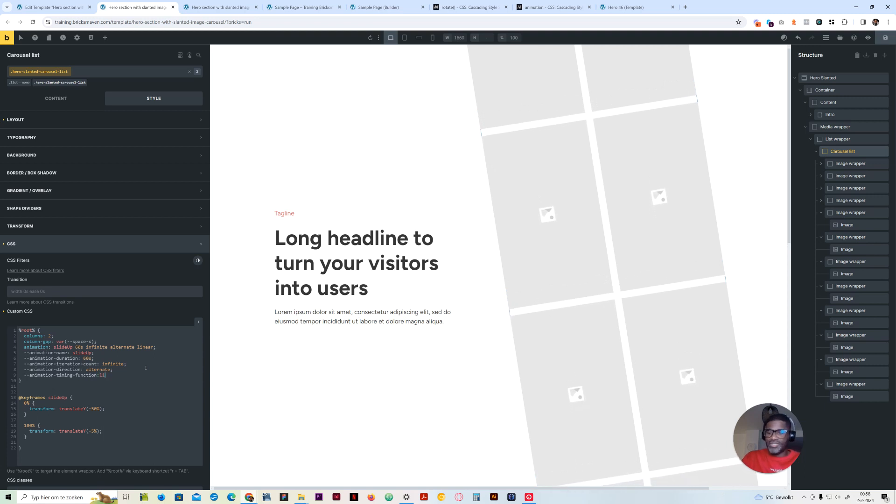
key("Left")
key("Left")
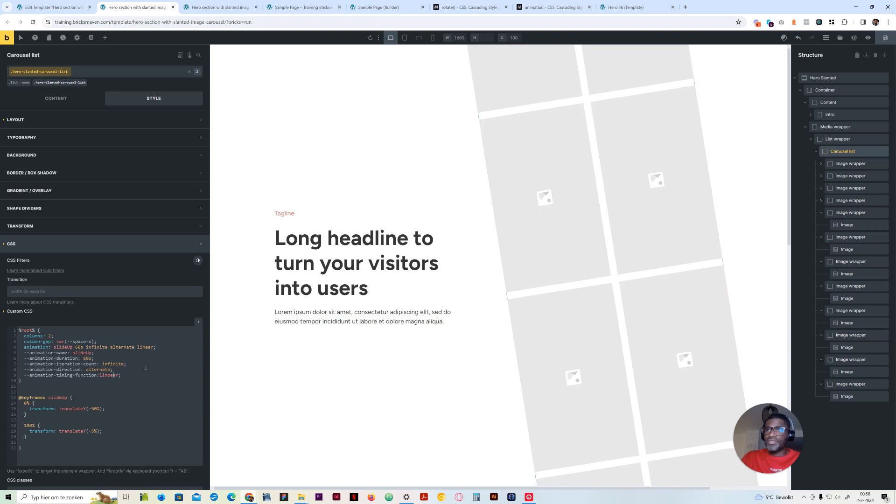
key("Delete")
key("Left")
key("Left")
key("Left")
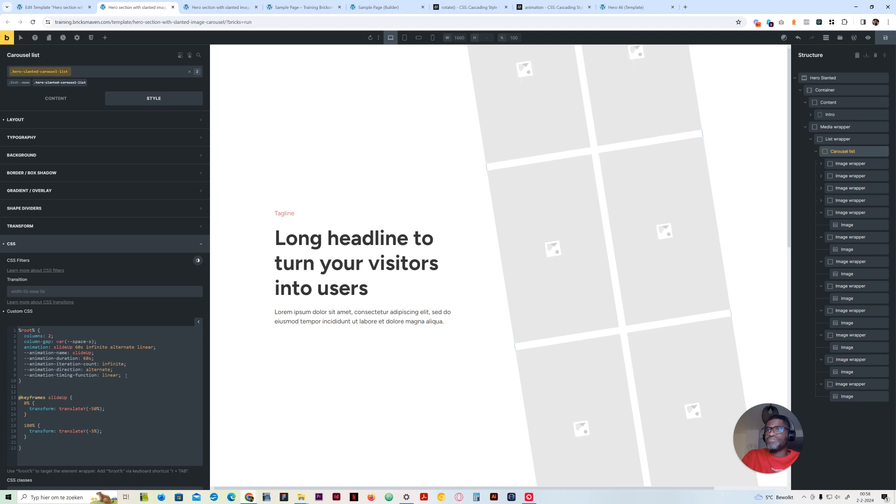
Declare the custom property --animation-keyframe-up: -50%; below the timing function variable
key("Return")
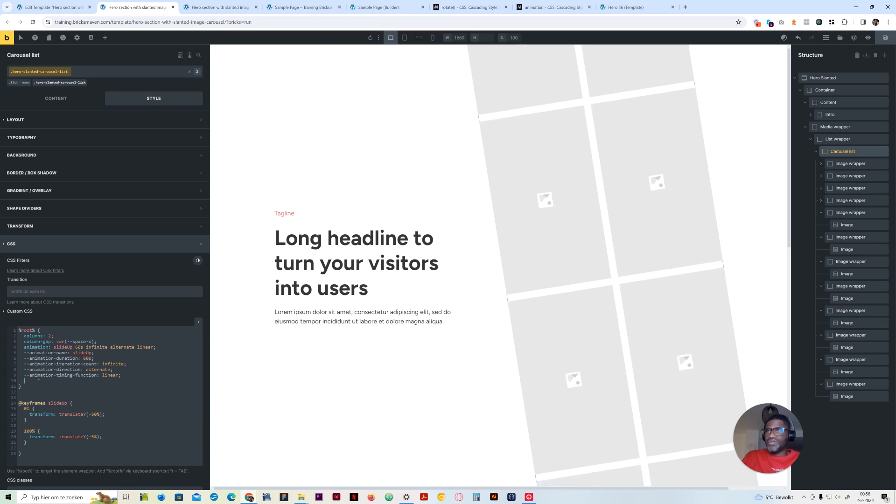
type("==")
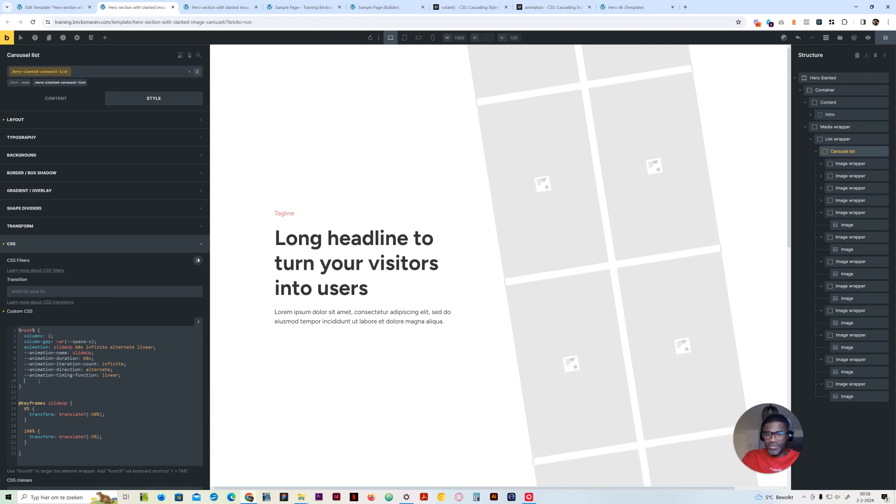
type("anima")
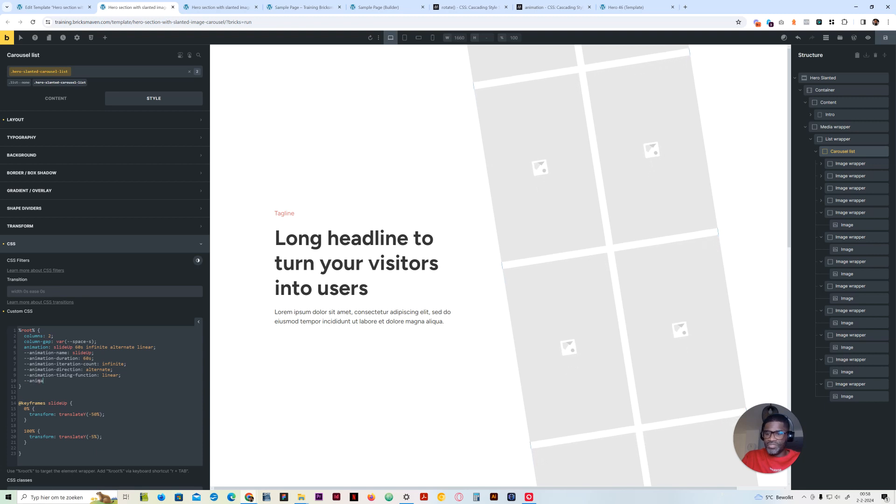
type("tion")
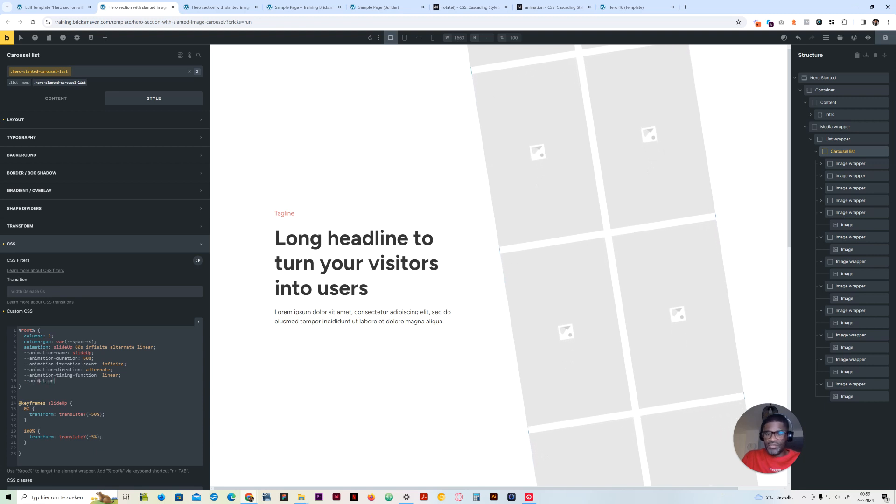
type("-keyframe-up: ")
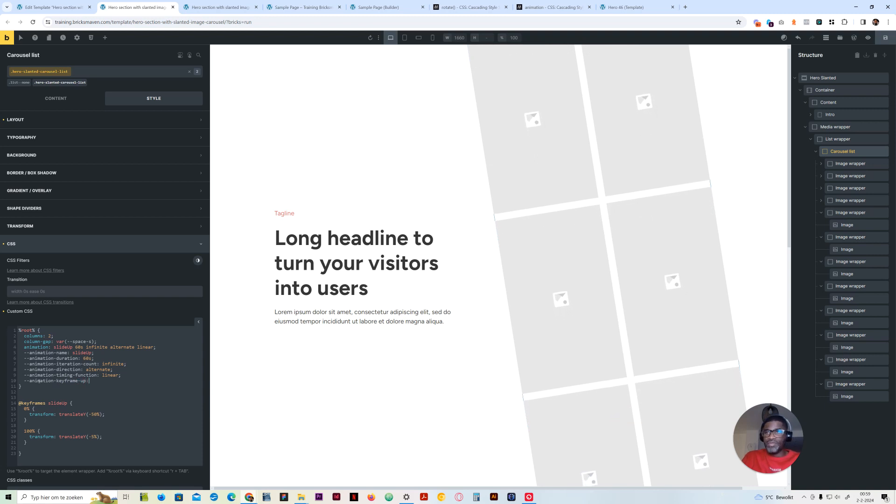
type("-50%;")
key("BackSpace")
key("Left")
key("Left")
key("Left")
key("Left")
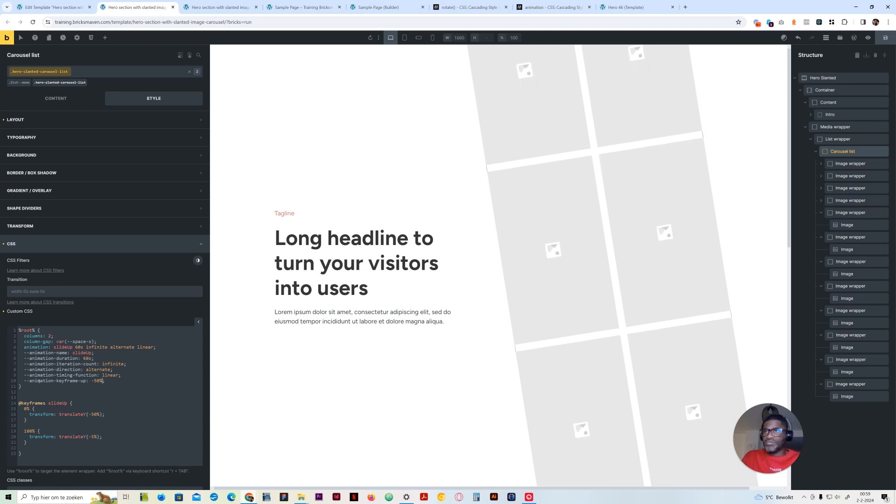
Rename the --animation-keyframe-up variable to --animation-keyframe-start
key("End")
key("Left")
key("Left")
key("Left")
key("BackSpace")
key("BackSpace")
type("start")
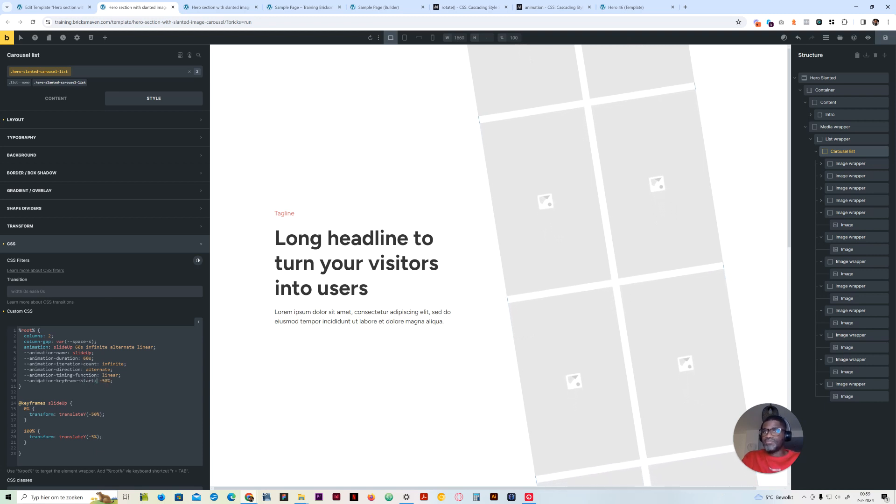
Duplicate the --animation-keyframe-start declaration on the line below and rename the copy to --animation-keyframe-end
key("shift+Left")
key("shift+Left")
key("shift+Left")
key("shift+Left")
key("shift+Left")
key("shift+Left")
key("shift+Left")
key("shift+Left")
key("shift+Left")
key("shift+Left")
key("shift+Left")
key("shift+Left")
key("shift+Left")
key("shift+Left")
key("shift+Left")
key("shift+Left")
key("shift+Left")
key("shift+Left")
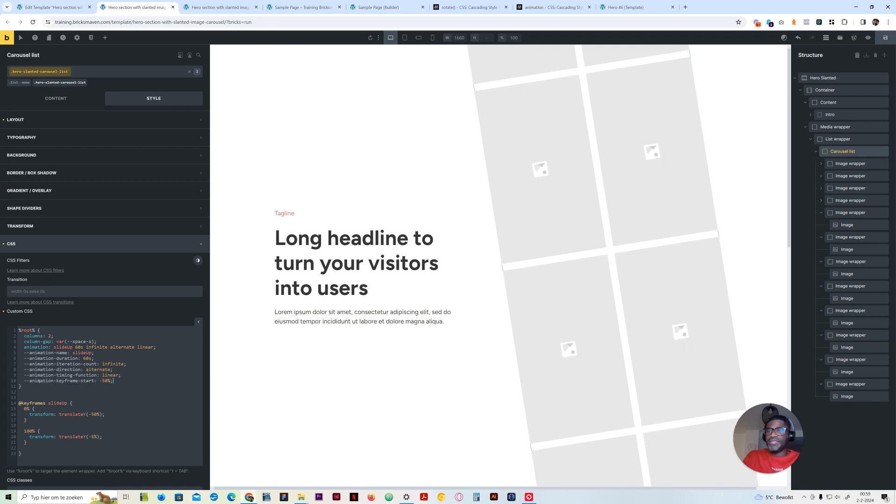
key("End")
key("Return")
type("--animation-keyframe-start: -50%;")
key("Left")
key("Left")
key("Left")
key("Left")
key("Left")
key("Left")
key("Left")
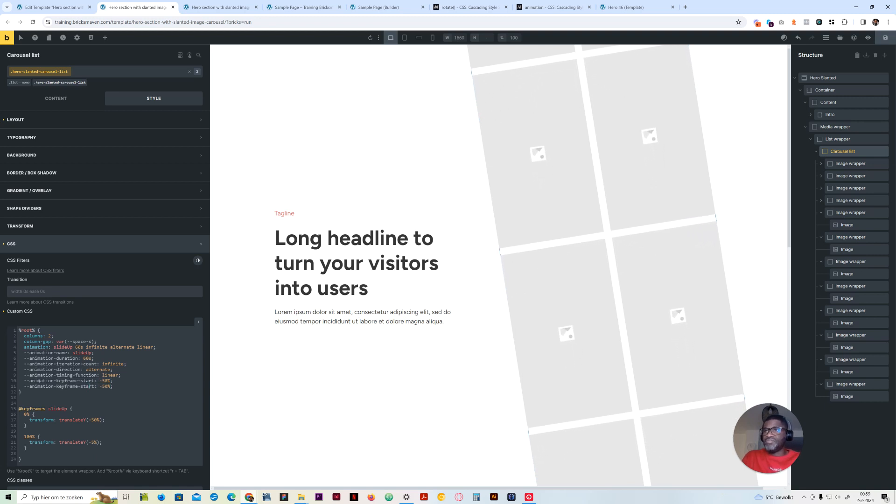
key("BackSpace")
key("BackSpace")
key("BackSpace")
key("BackSpace")
key("BackSpace")
type("end")
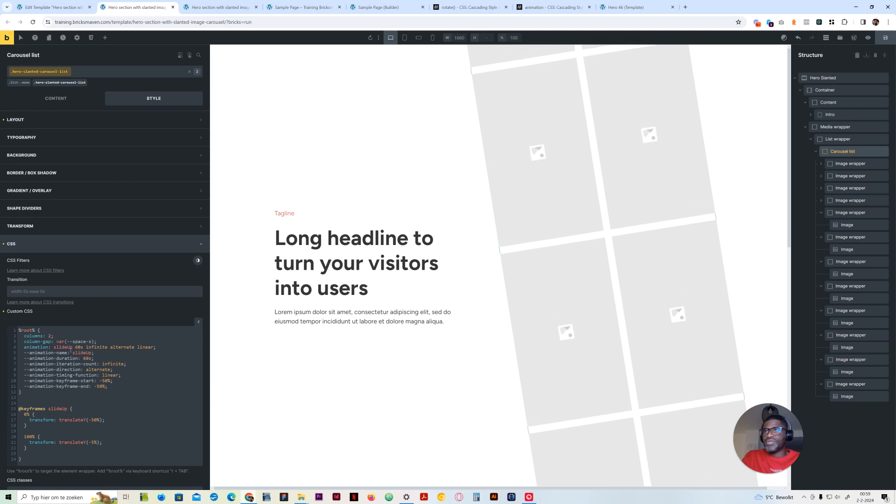
double_click(70, 347)
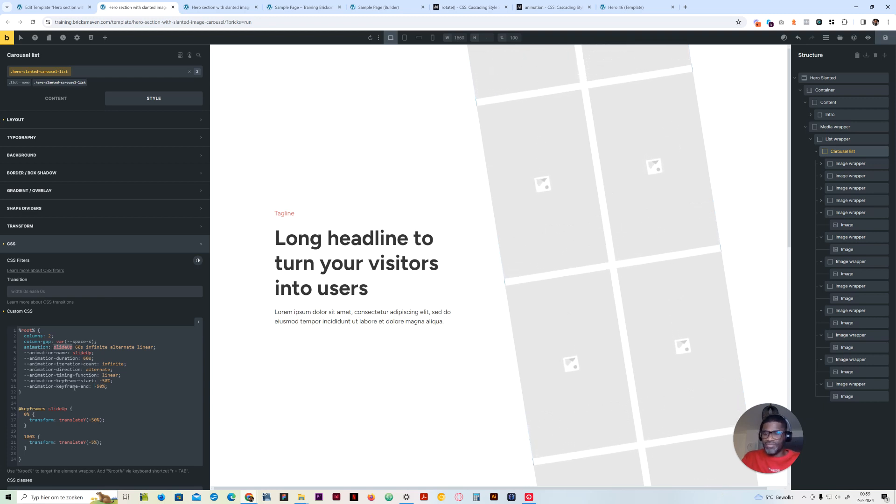
mouse_move(67, 353)
left_mouse_down()
mouse_move(31, 355)
mouse_move(72, 347)
mouse_move(54, 347)
left_mouse_up()
type("var(")
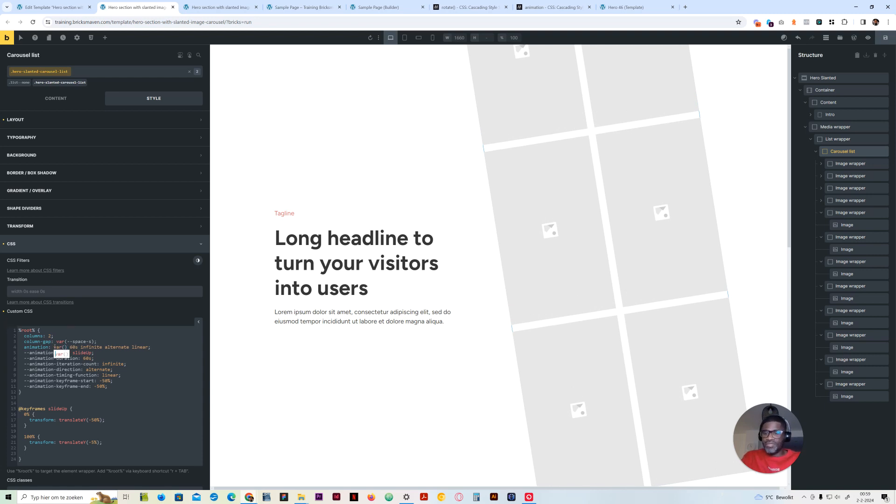
type("--animation-name")
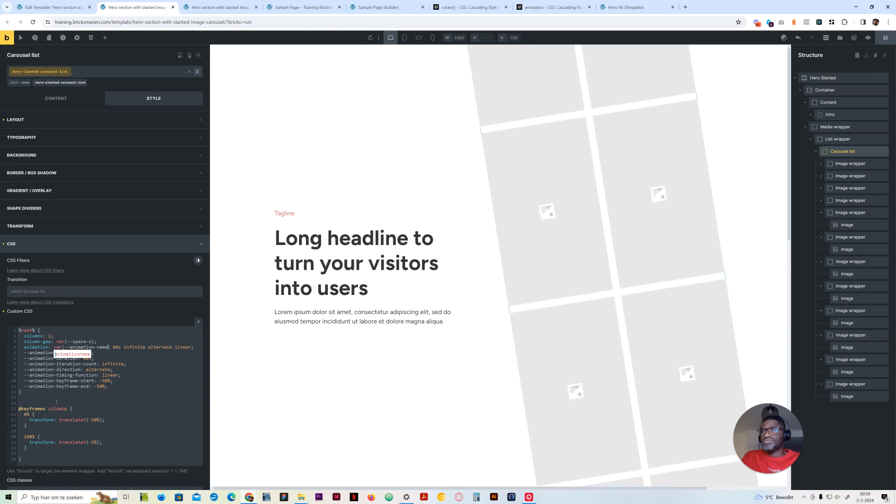
left_click_drag(110, 347, 54, 347)
key("ctrl+c")
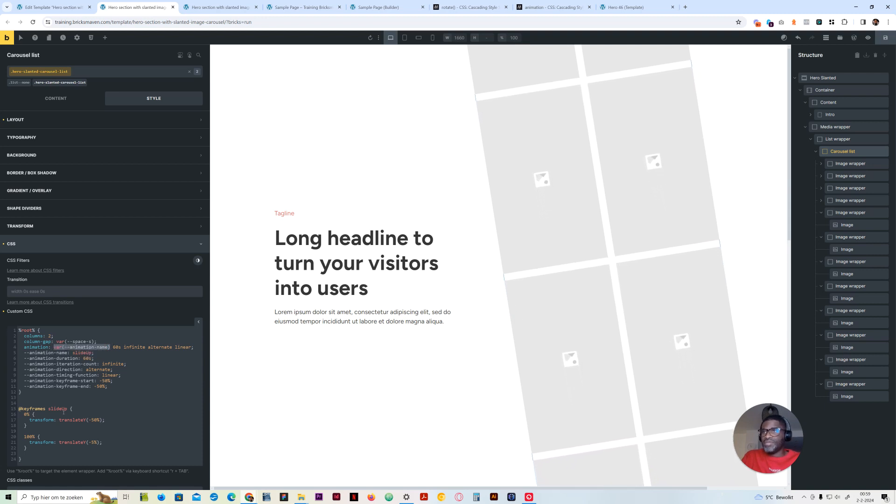
left_click_drag(68, 409, 48, 409)
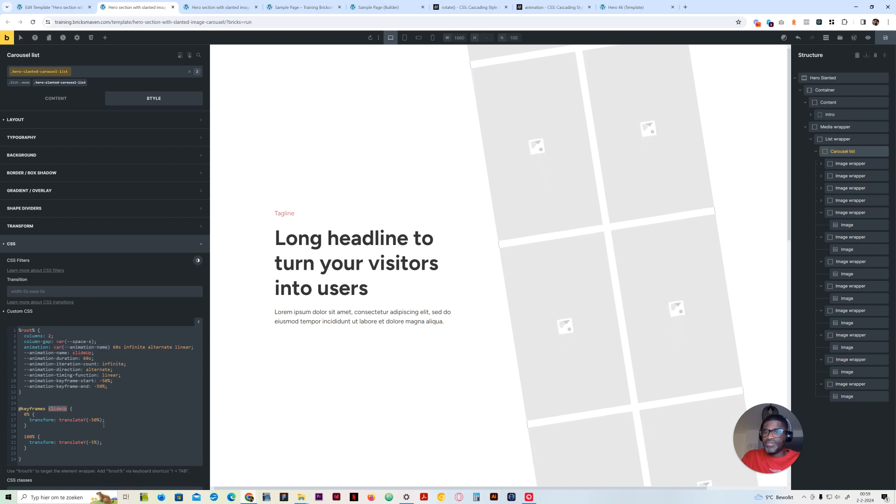
key("ctrl+v")
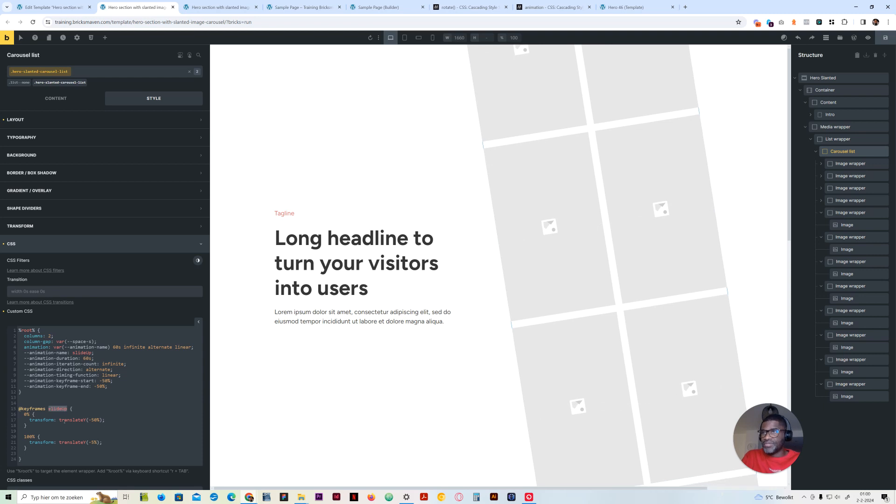
left_click_drag(72, 420, 100, 420)
left_click(97, 420)
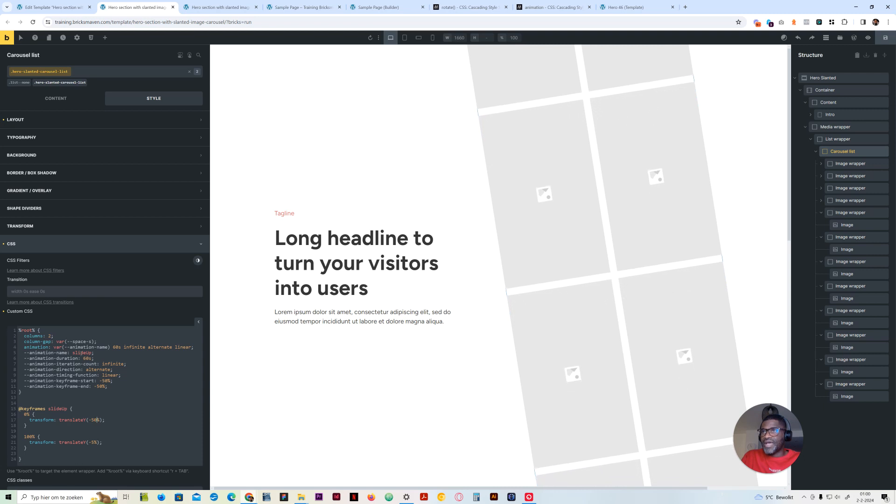
Remove the --animation-name declaration and put slideUp back as the literal name in the animation shorthand
left_click_drag(95, 354, 18, 353)
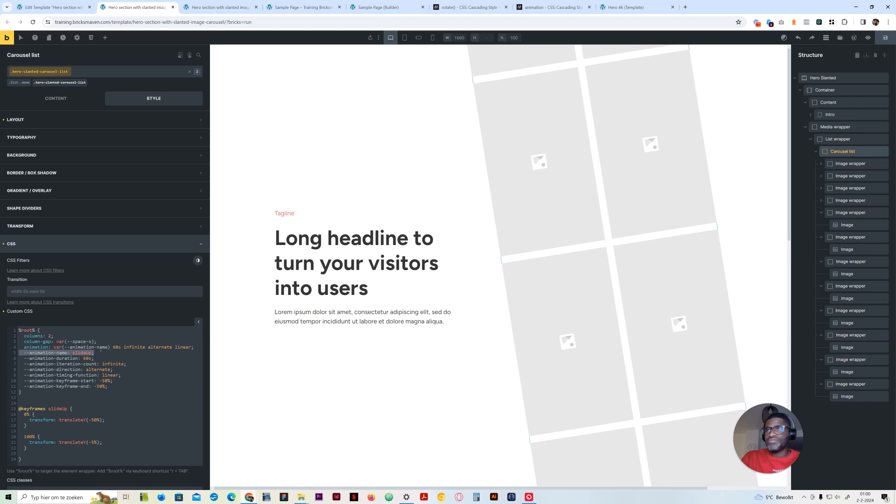
key("BackSpace")
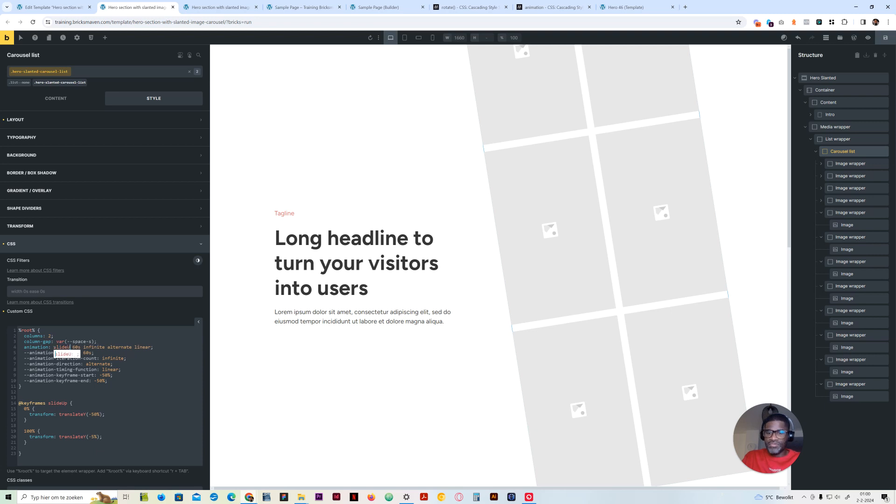
Replace 60s in the animation shorthand with var(--animation-duration)
left_click_drag(83, 348, 79, 347)
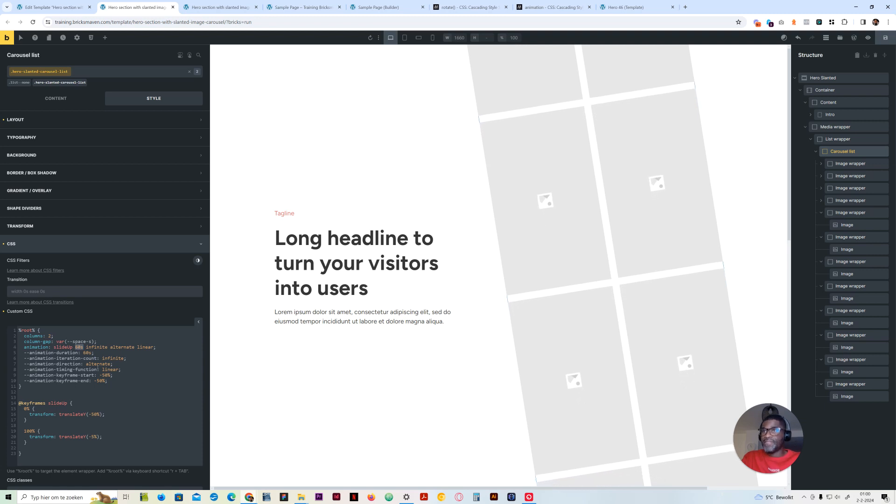
type("var(")
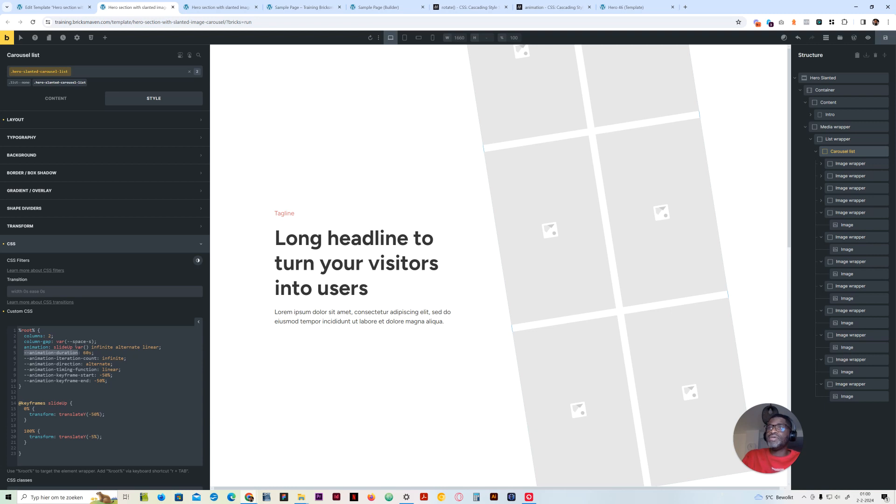
type("--animation-duration")
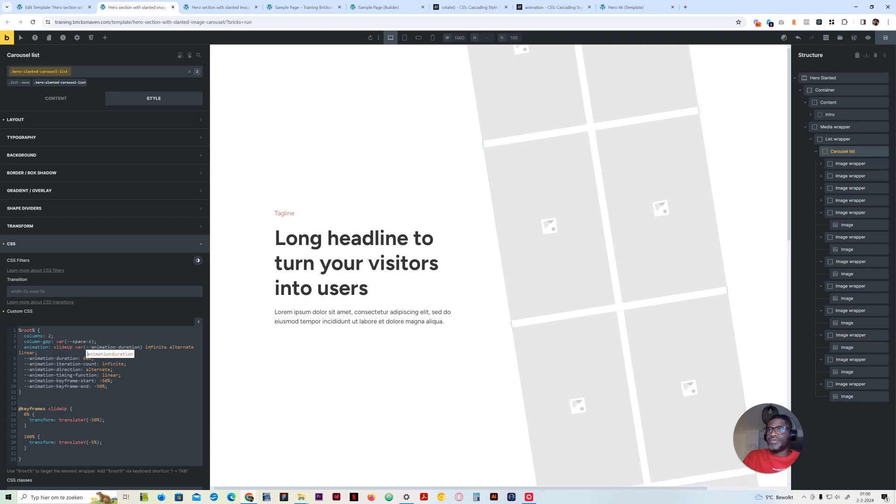
Replace infinite in the animation shorthand with var(--animation-iteration-count)
left_click_drag(167, 347, 146, 348)
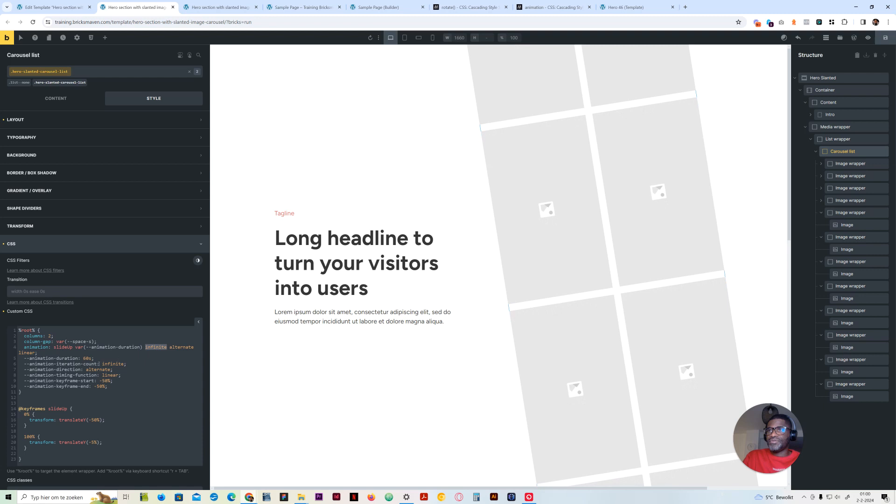
left_click_drag(97, 364, 23, 364)
key("ctrl+c")
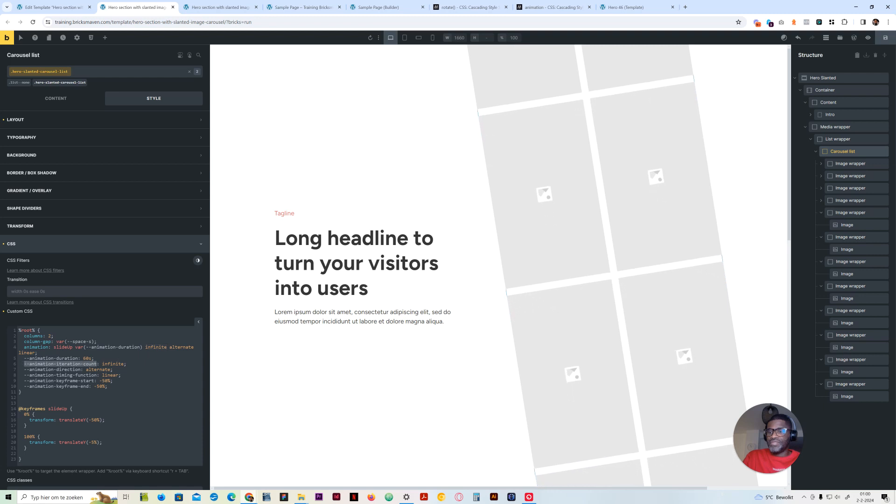
left_click_drag(167, 347, 146, 348)
type("var(")
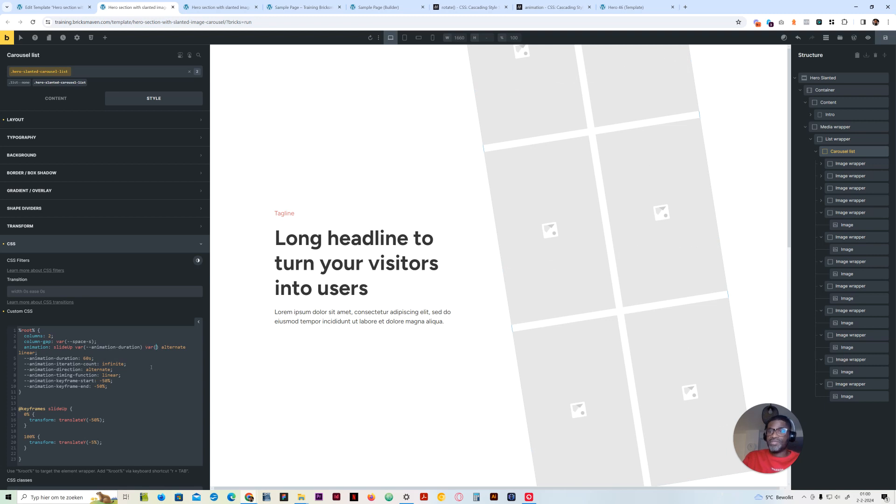
key("ctrl+v")
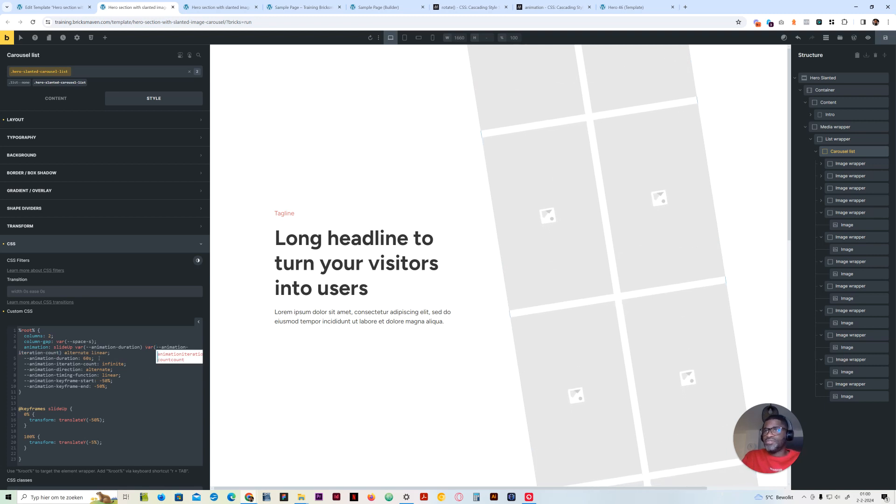
Replace alternate in the animation shorthand with var(--animation-direction)
mouse_move(30, 369)
left_mouse_down()
mouse_move(82, 369)
mouse_move(24, 370)
left_mouse_up()
double_click(86, 353)
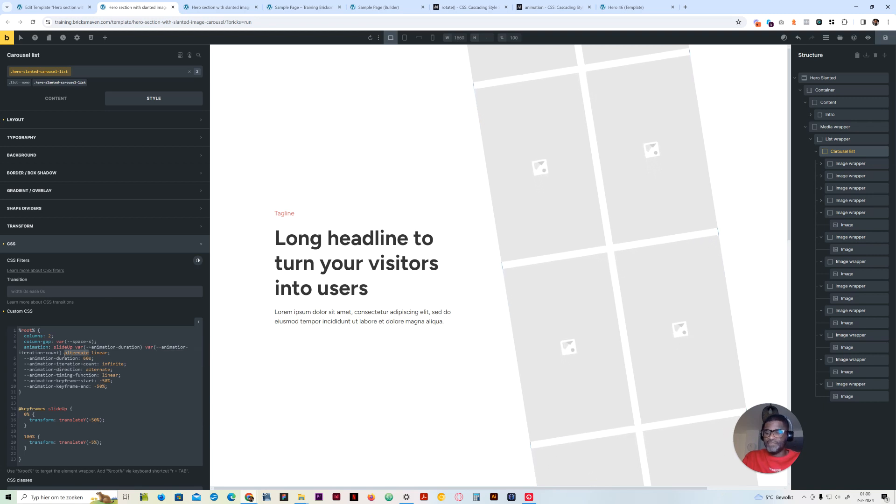
type("var(--animation-direction")
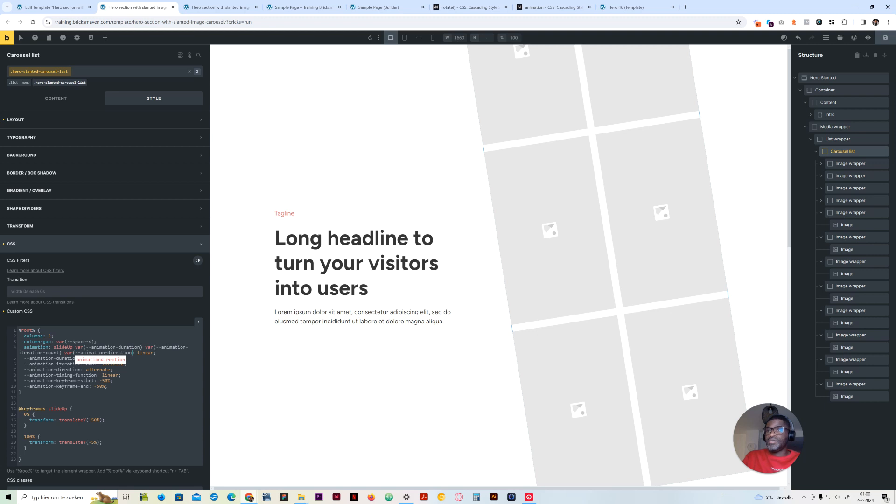
left_click(152, 354)
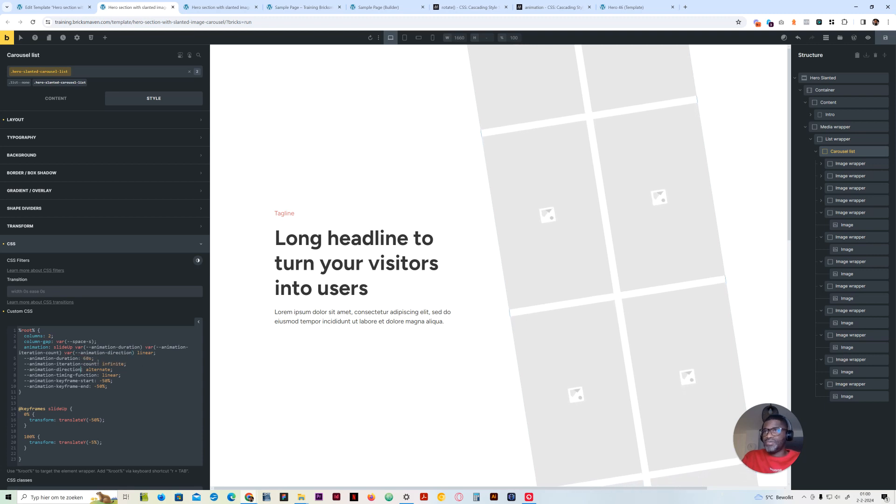
Replace linear in the animation shorthand with var(--animation-timing-function)
left_click_drag(97, 376, 25, 376)
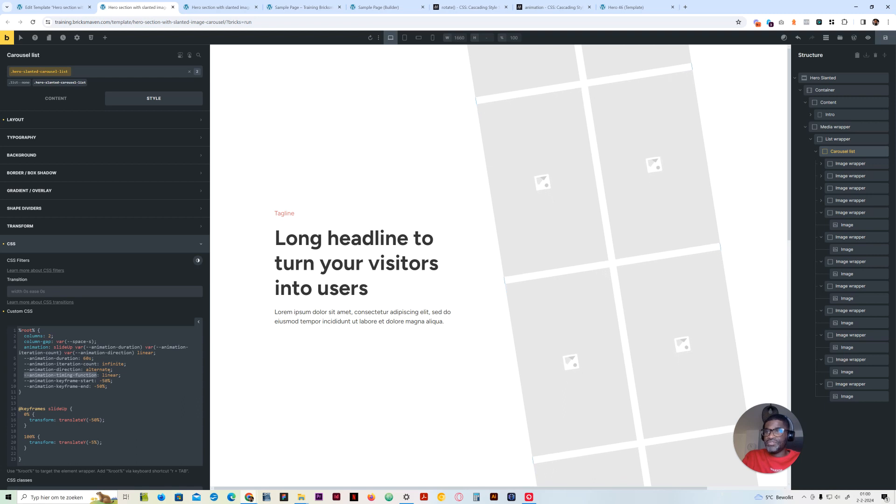
double_click(145, 353)
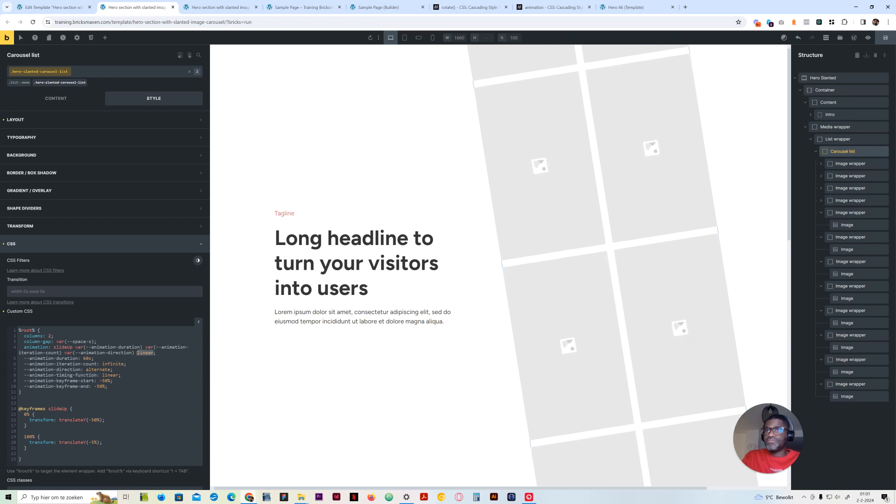
type("var(")
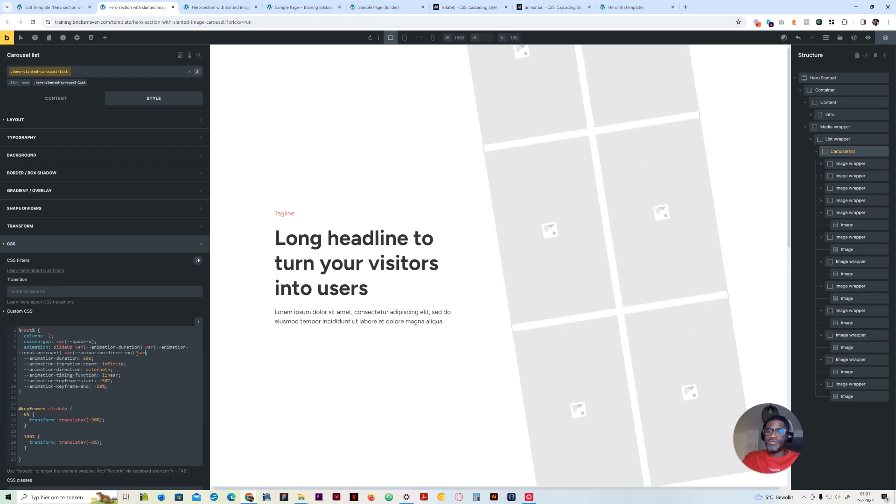
type("--animation-timing-function")
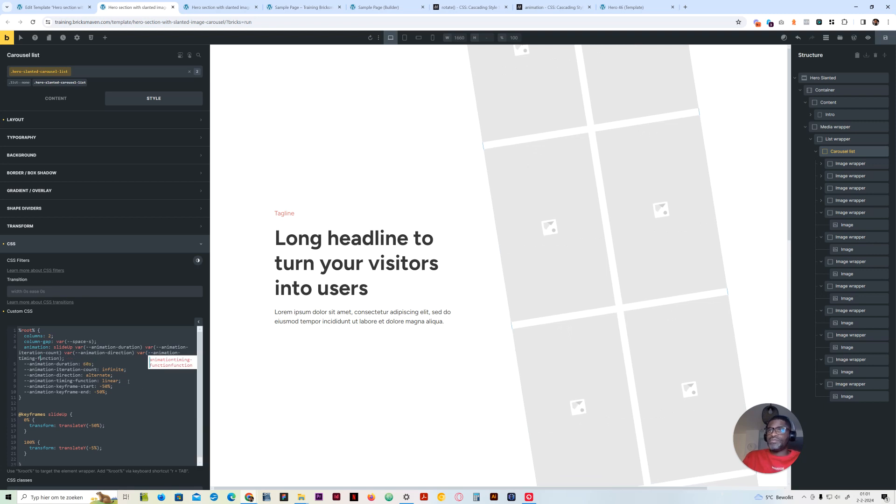
Replace the translateY value in the 0% keyframe of slideUp with var(--animation-keyframe-start)
double_click(89, 386)
key("ctrl+c")
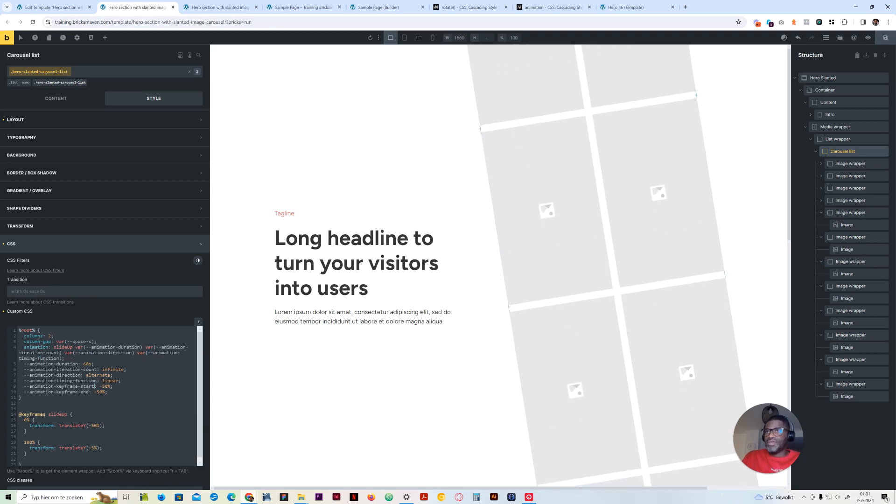
scroll(99, 406, "down", 1)
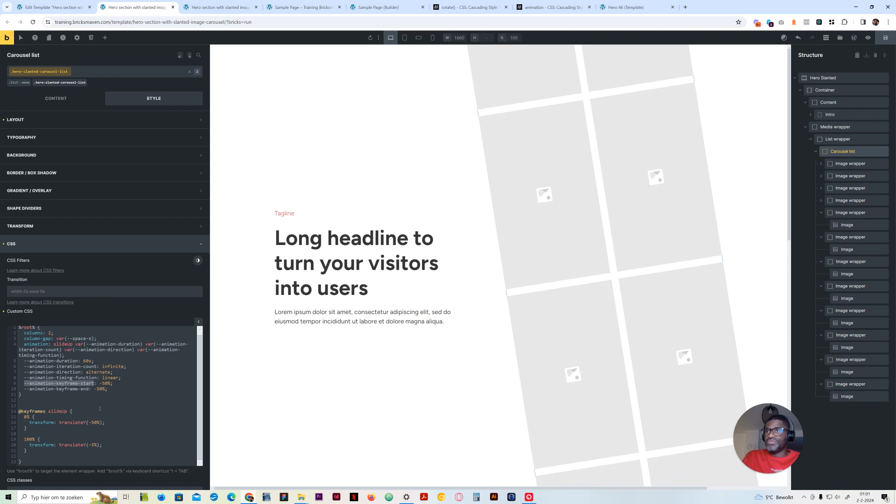
left_click_drag(89, 422, 100, 422)
type("var")
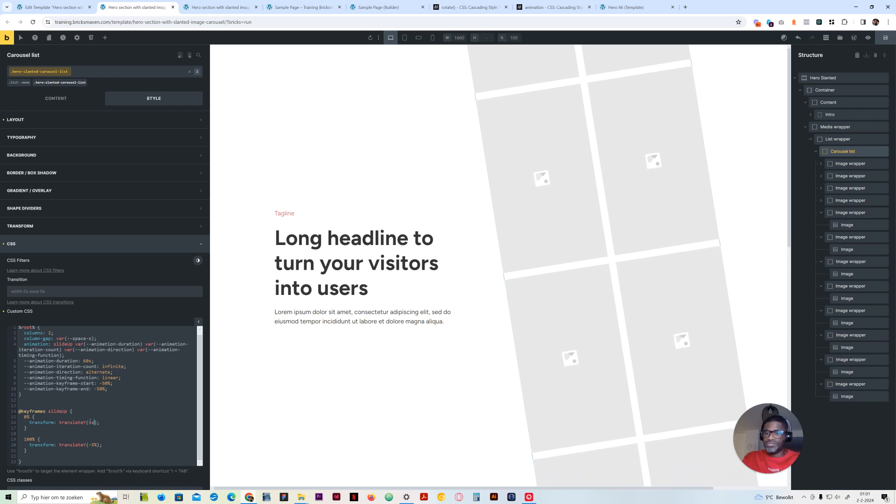
type("(")
key("ctrl+v")
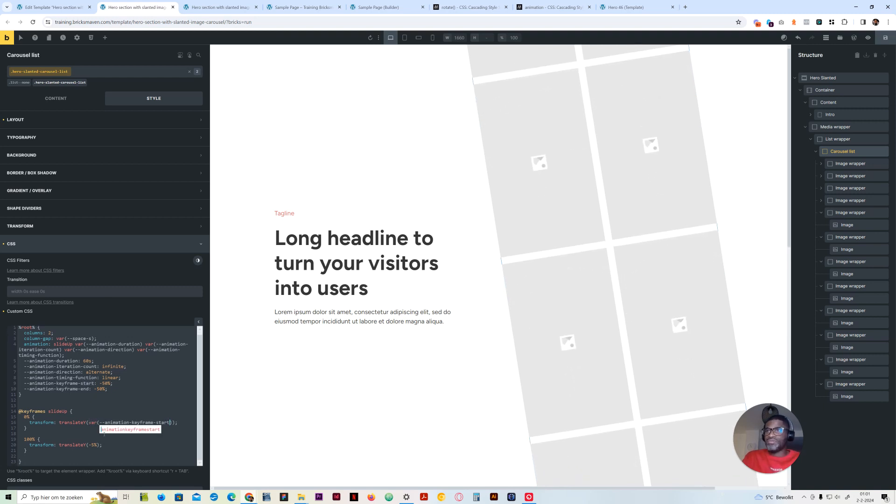
Replace the translateY value in the 100% keyframe with var(--animation-keyframe-end) and set the --animation-keyframe-end variable to -5%
left_click_drag(97, 445, 89, 446)
type("var(")
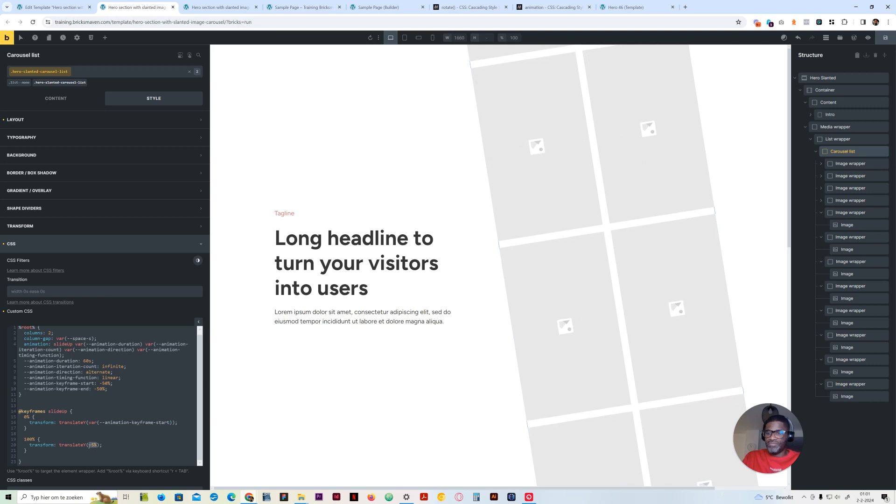
key("ctrl+v")
key("BackSpace")
key("BackSpace")
key("BackSpace")
key("BackSpace")
key("BackSpace")
type("end")
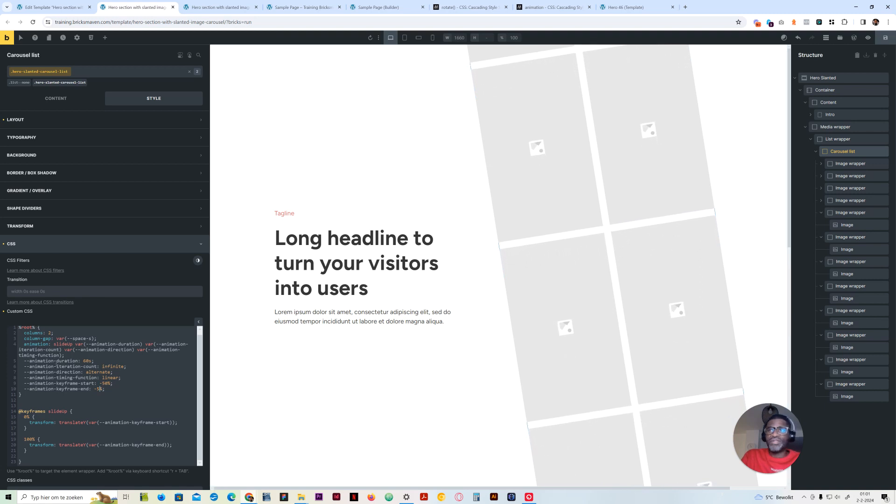
Try 5s and 10s as the --animation-duration value, and set it to 50s
double_click(24, 361)
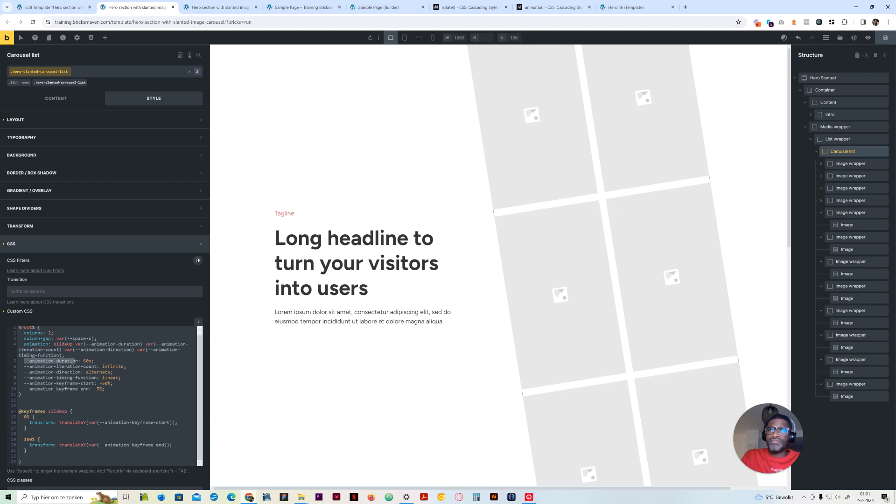
left_click_drag(71, 361, 78, 361)
left_click(89, 361)
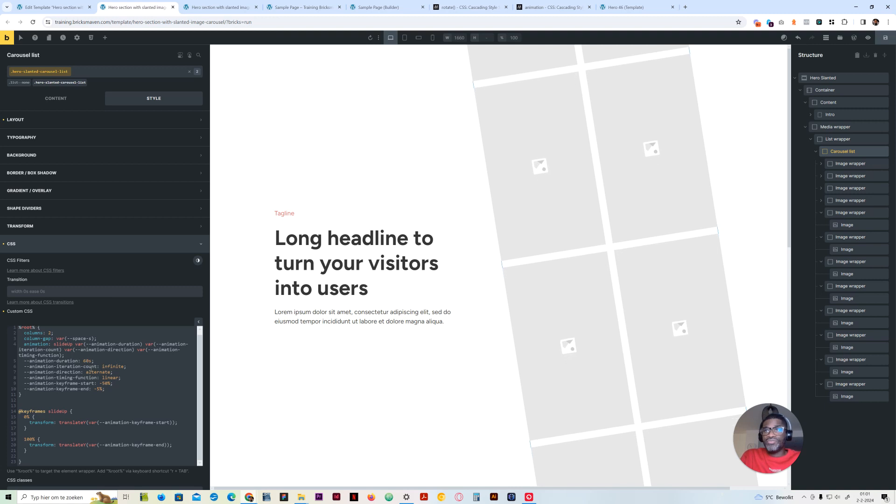
key("BackSpace")
key("BackSpace")
type("0")
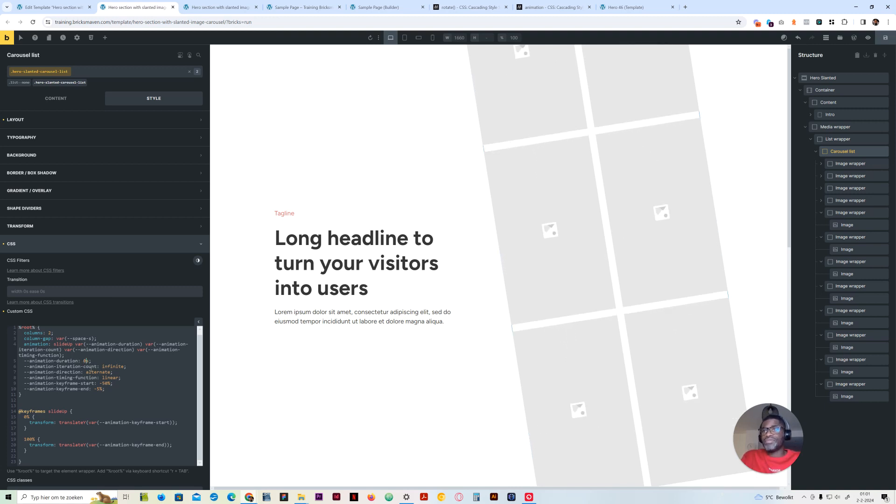
type("5")
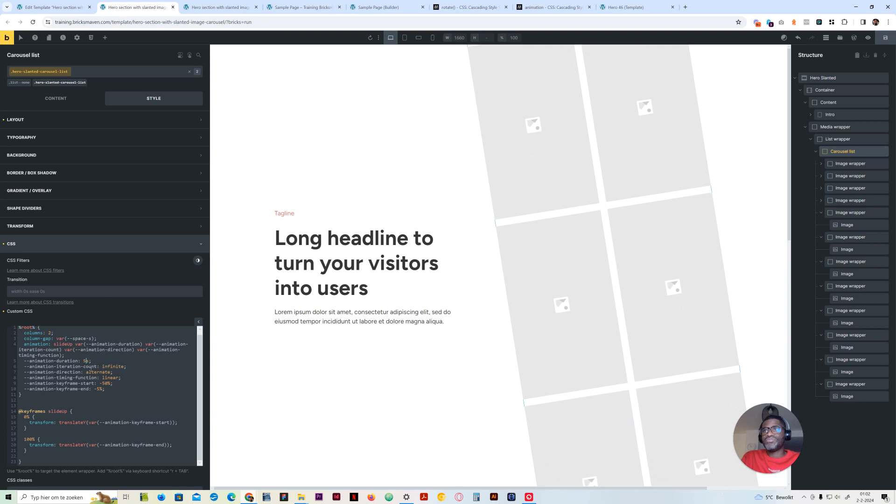
key("BackSpace")
type("10")
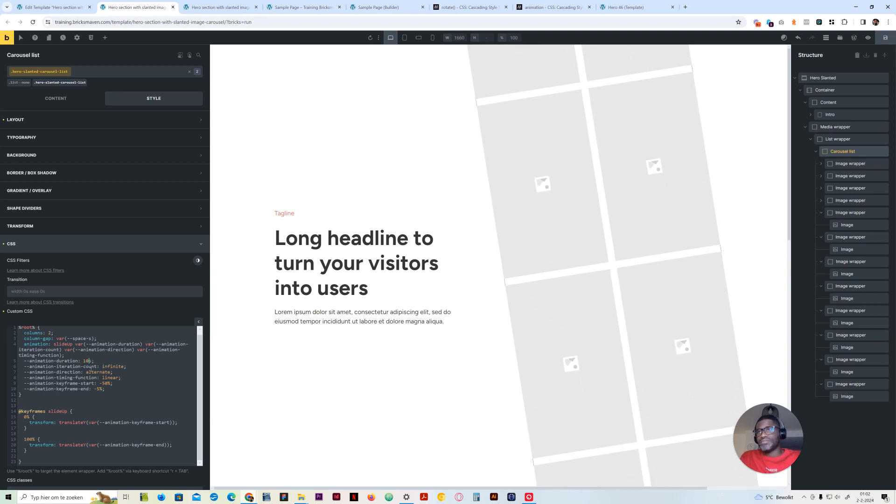
key("BackSpace")
type("5")
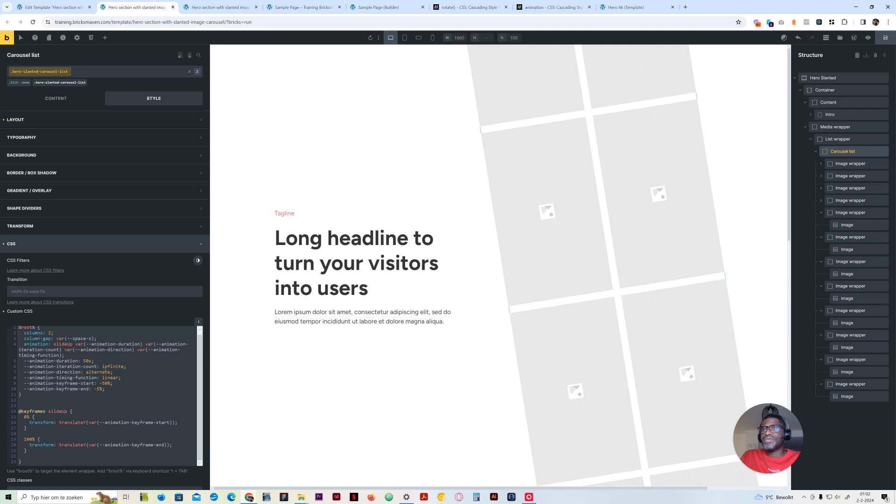
Set the --animation-timing-function variable to ease-in-out
double_click(117, 366)
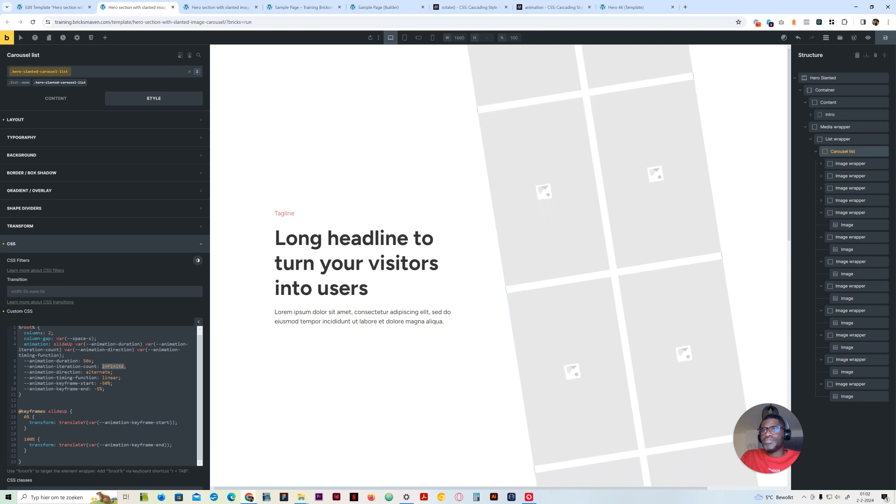
left_click(124, 367)
double_click(124, 366)
left_click(125, 367)
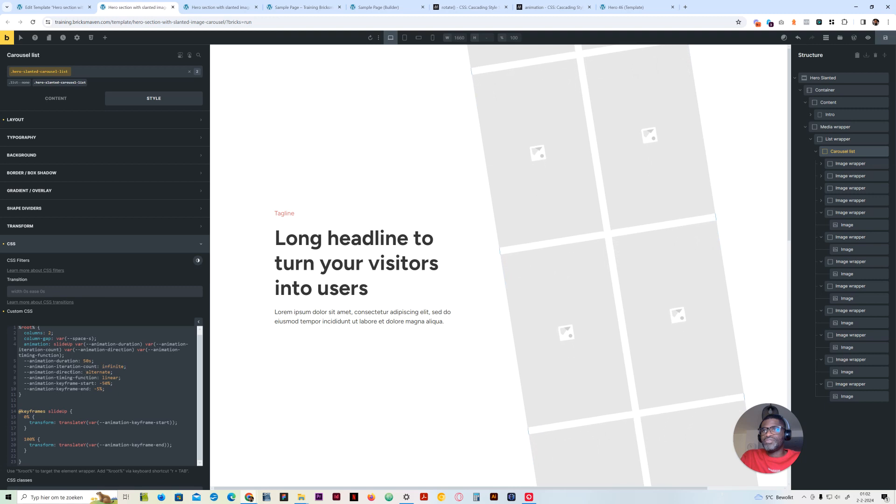
double_click(115, 378)
type("ease-in-out")
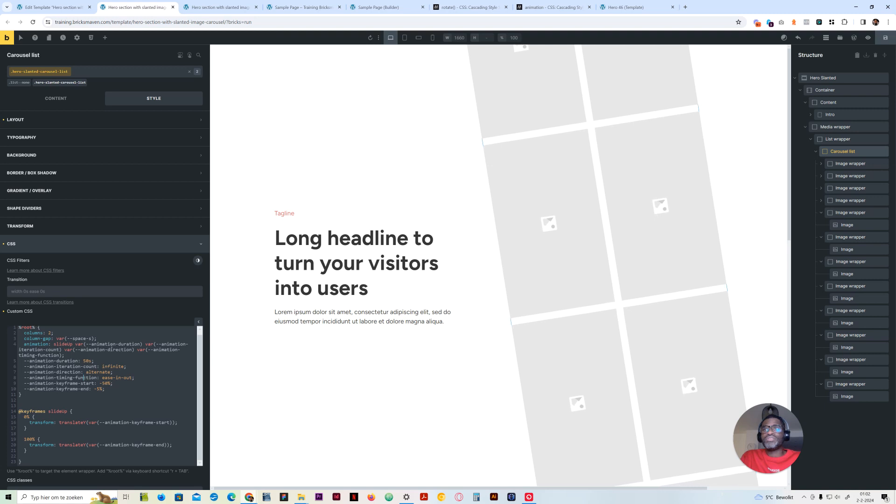
Set the --animation-duration variable to 5s and save the template
left_click(89, 361)
key("BackSpace")
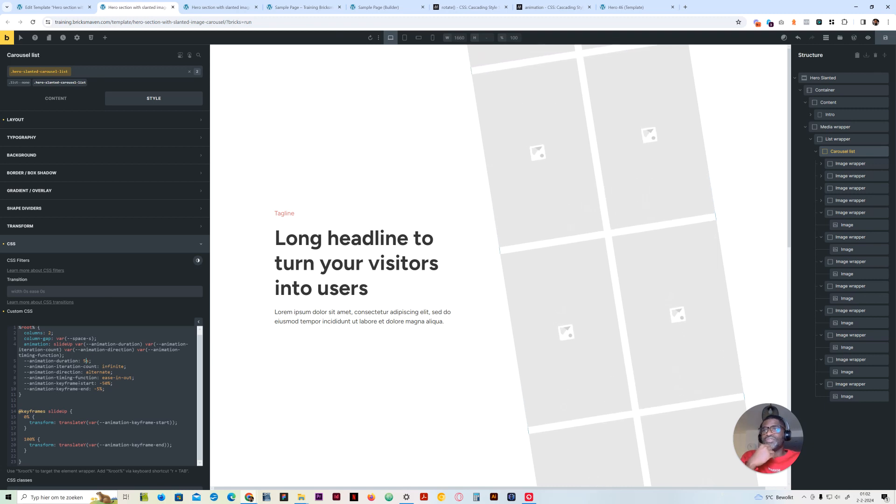
scroll(106, 397, "down", 1)
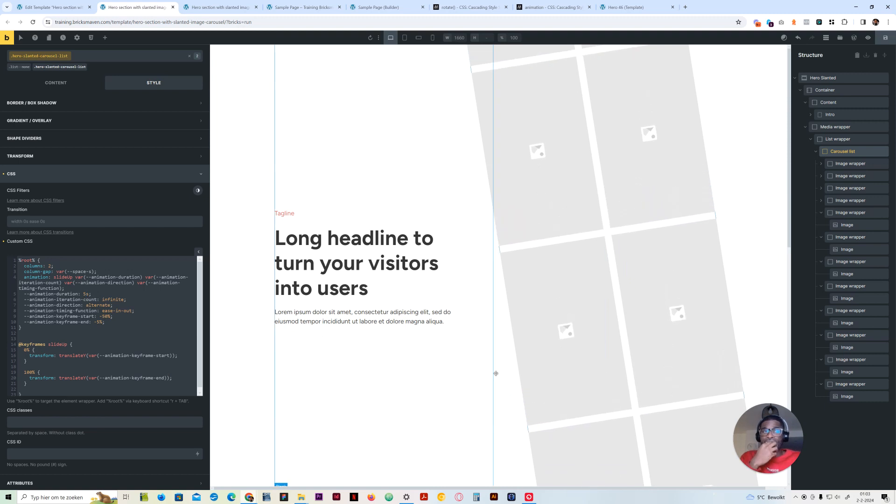
left_click(883, 40)
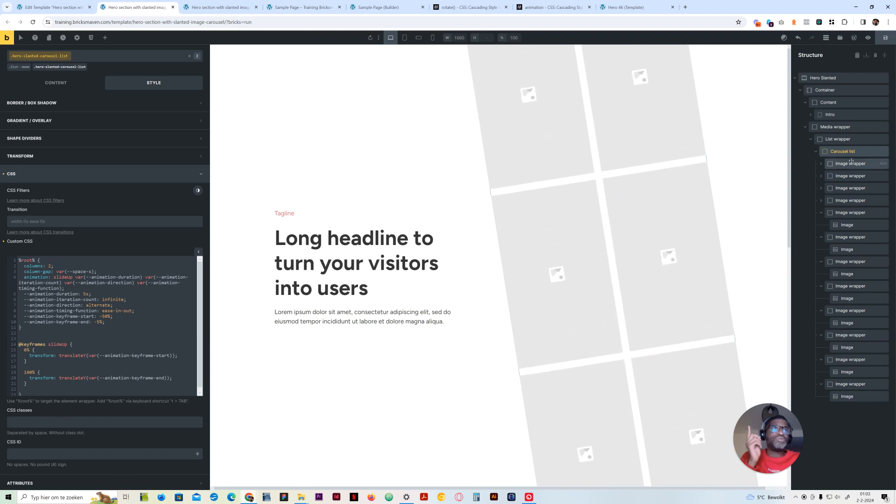
right_click(842, 176)
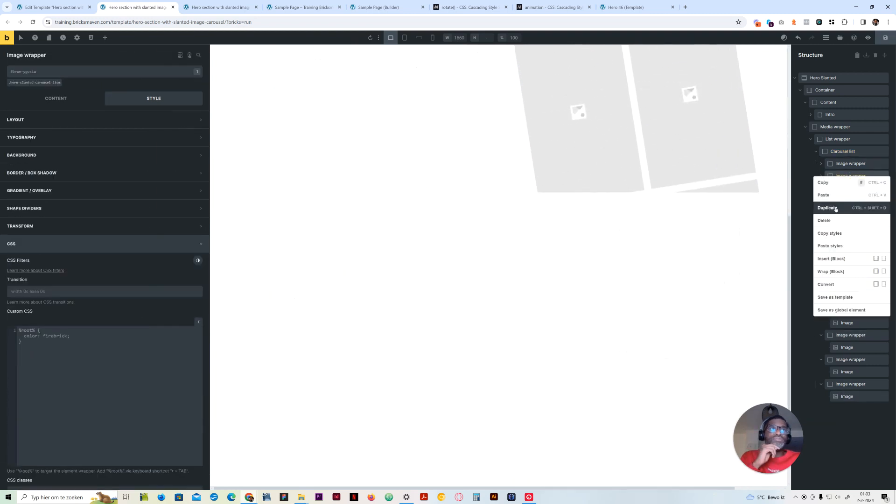
left_click(836, 209)
right_click(844, 188)
left_click(836, 218)
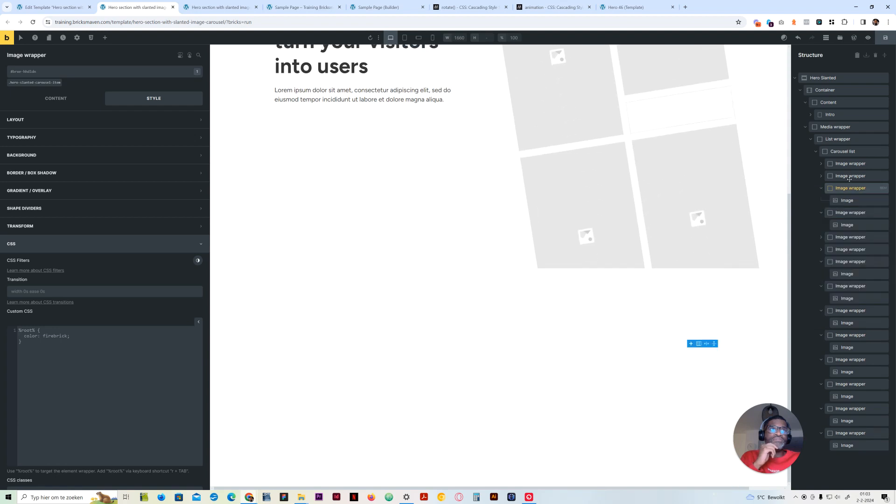
Delete every image wrapper in the carousel list except the first one
right_click(850, 179)
left_click(833, 225)
right_click(851, 181)
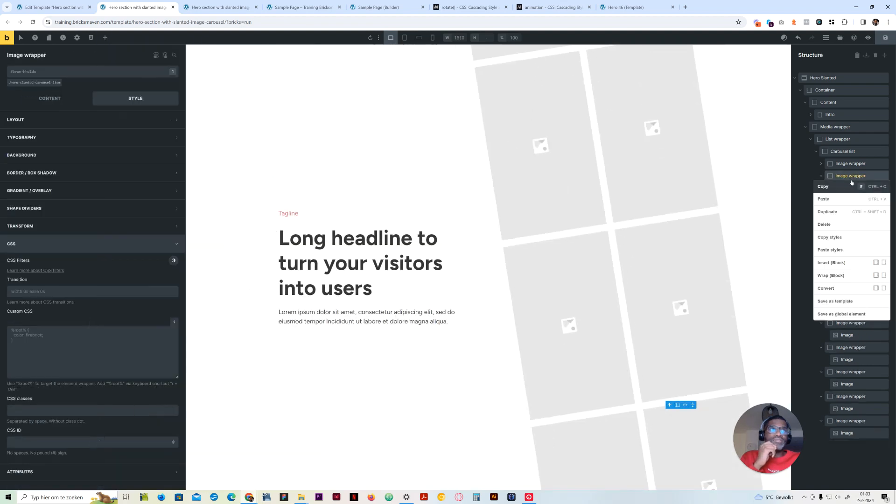
left_click(831, 224)
right_click(850, 178)
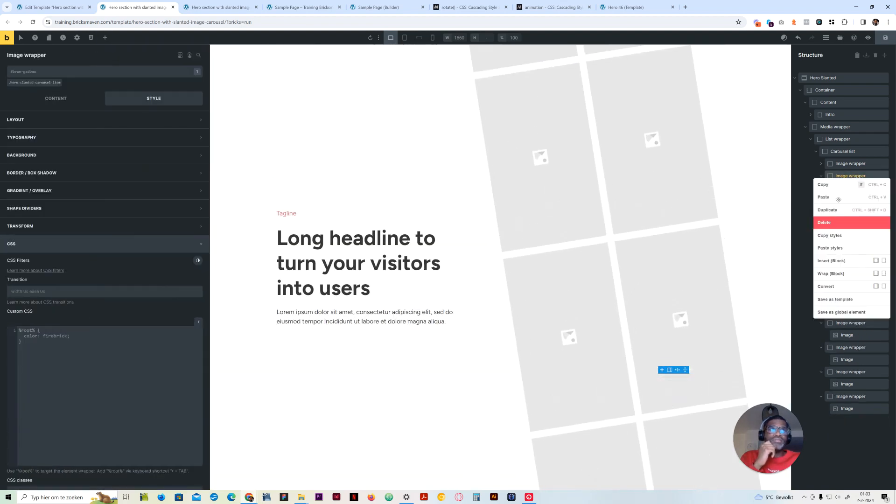
left_click(830, 223)
right_click(849, 178)
left_click(830, 222)
right_click(848, 180)
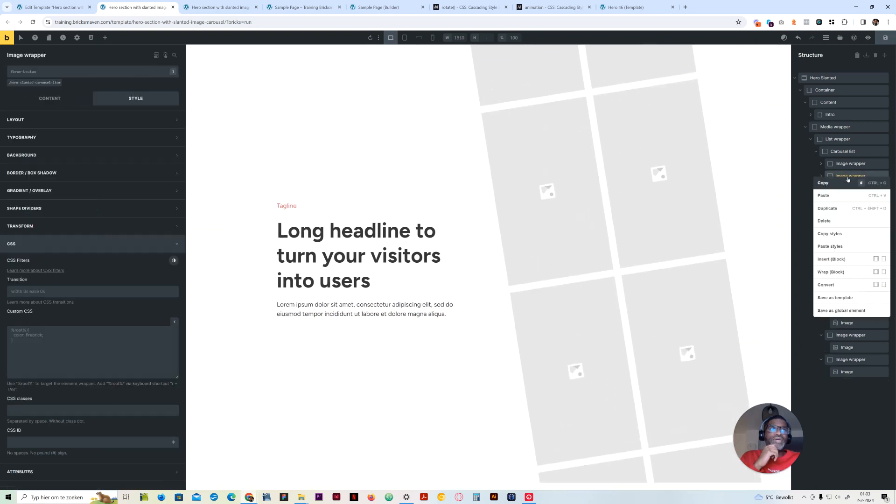
left_click(830, 222)
right_click(849, 178)
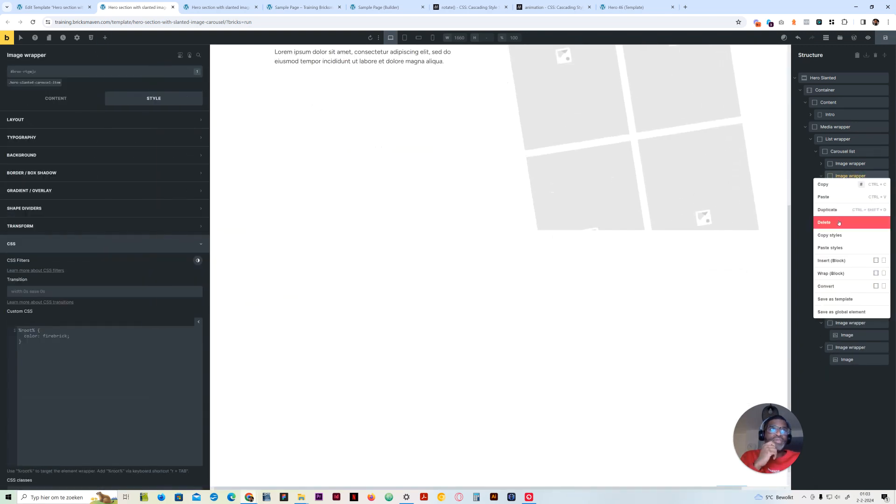
left_click(840, 222)
right_click(849, 178)
left_click(842, 223)
right_click(849, 178)
left_click(840, 223)
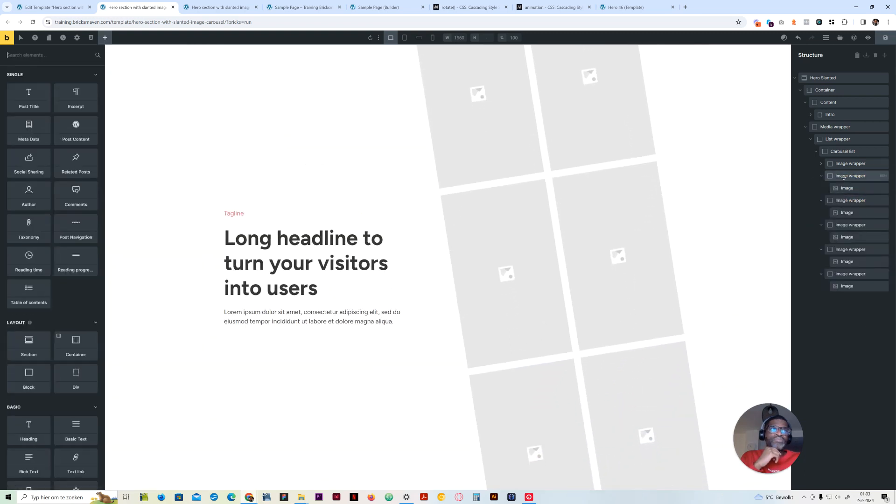
right_click(844, 177)
left_click(843, 221)
right_click(848, 178)
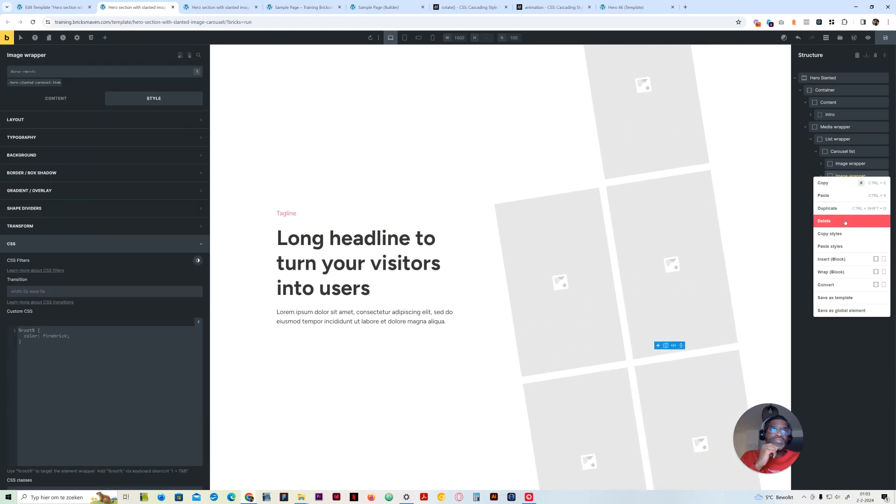
left_click(845, 222)
right_click(848, 178)
left_click(843, 222)
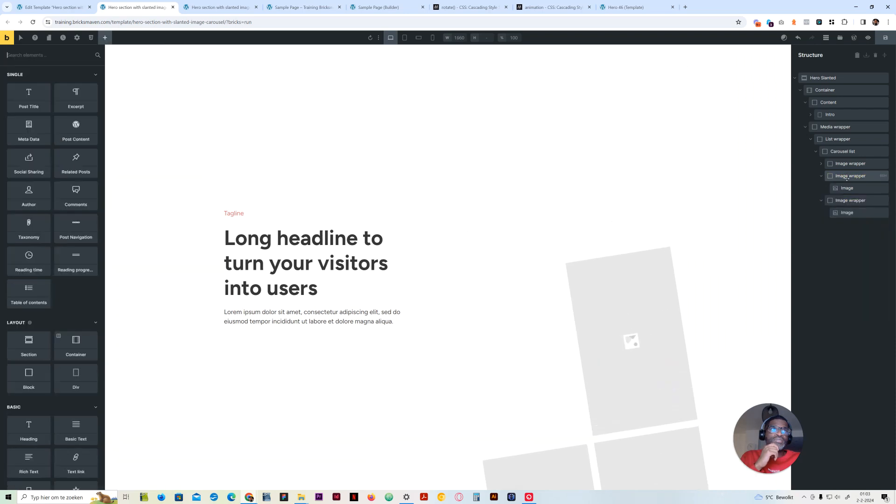
right_click(847, 178)
left_click(843, 219)
right_click(849, 178)
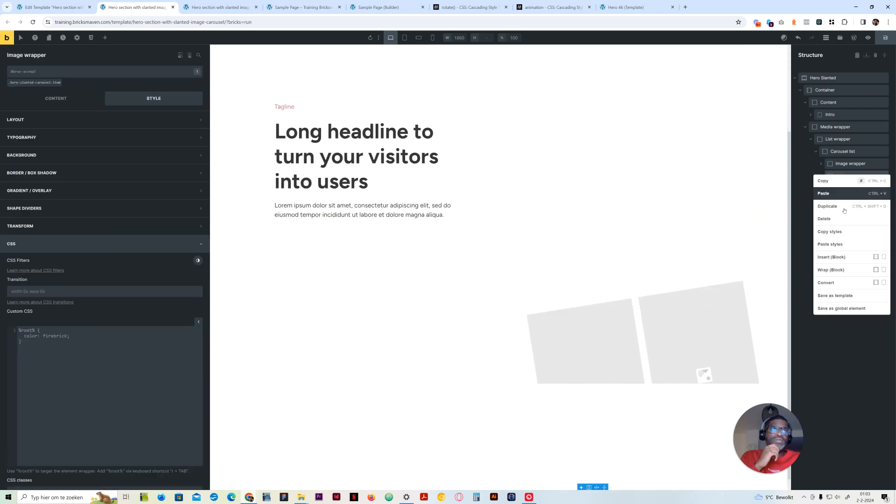
left_click(843, 220)
Remove the placeholder picture from the image inside the image wrapper and use the Featured image dynamic data as its source
left_click(824, 166)
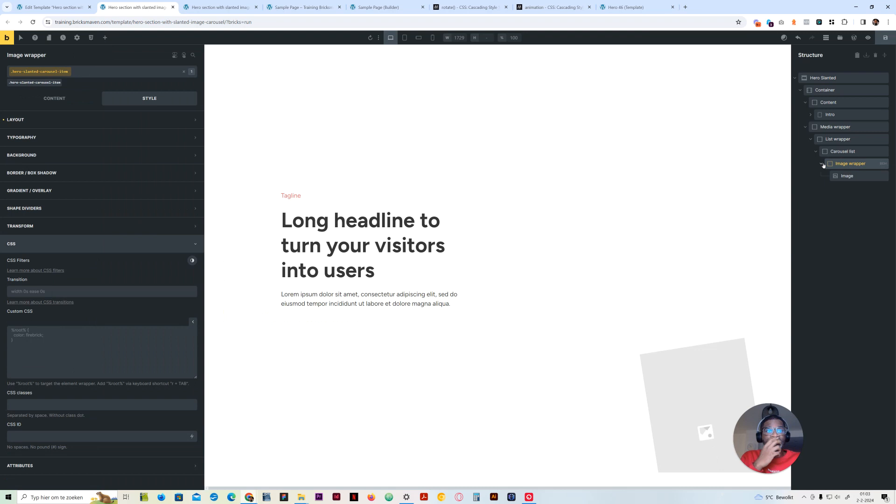
left_click(843, 177)
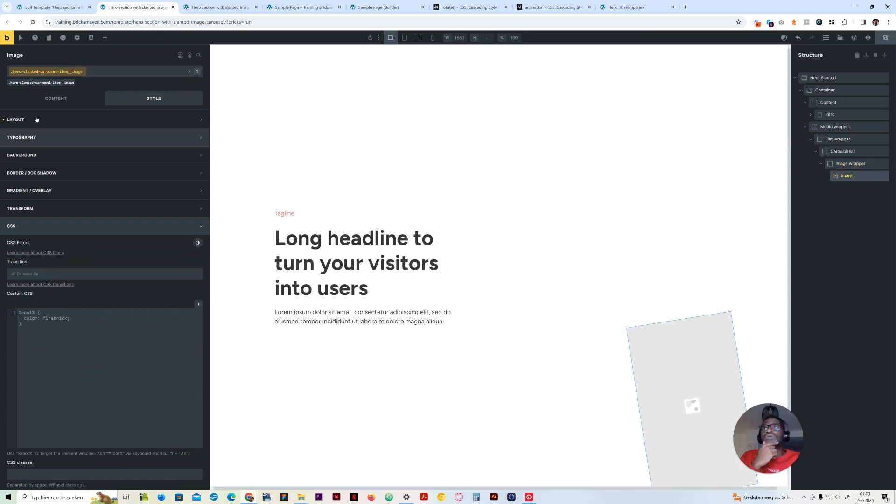
left_click(56, 98)
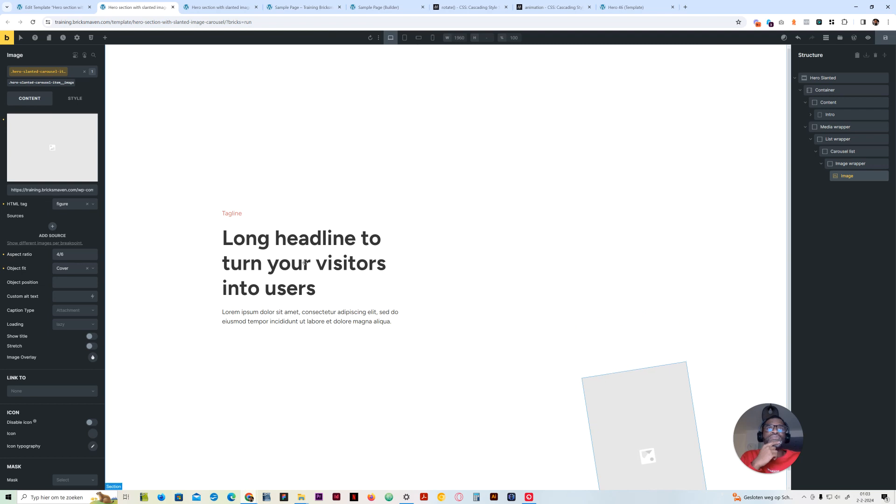
left_click(4, 120)
left_click(93, 143)
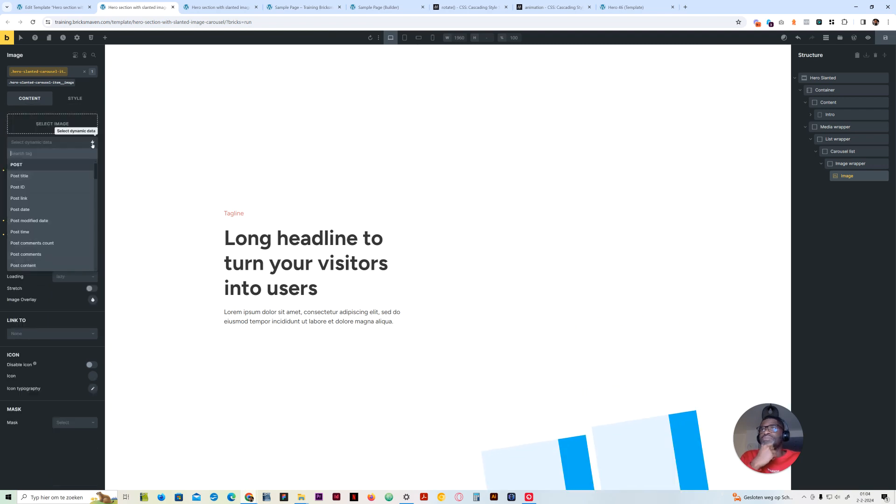
left_click(70, 143)
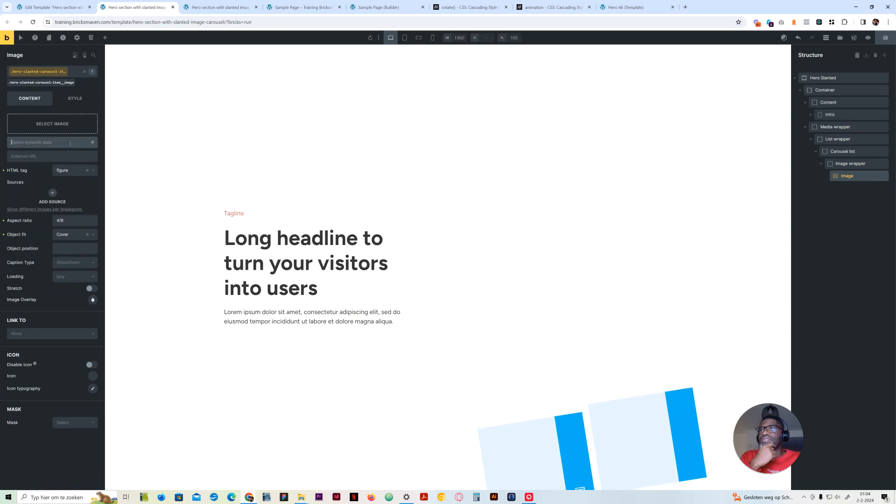
left_click(92, 144)
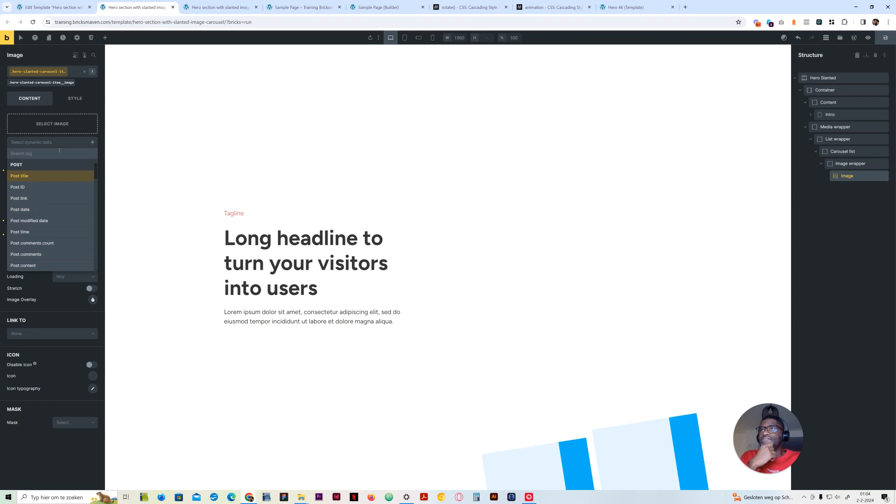
key("BackSpace")
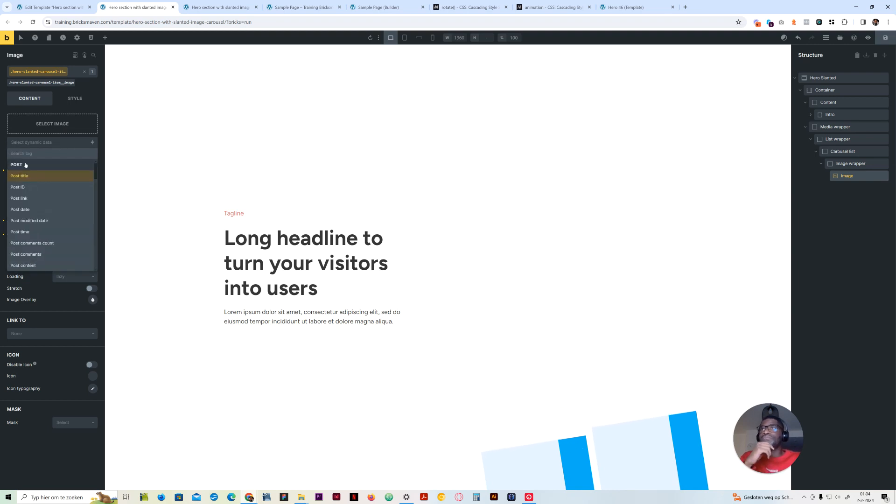
type("fea")
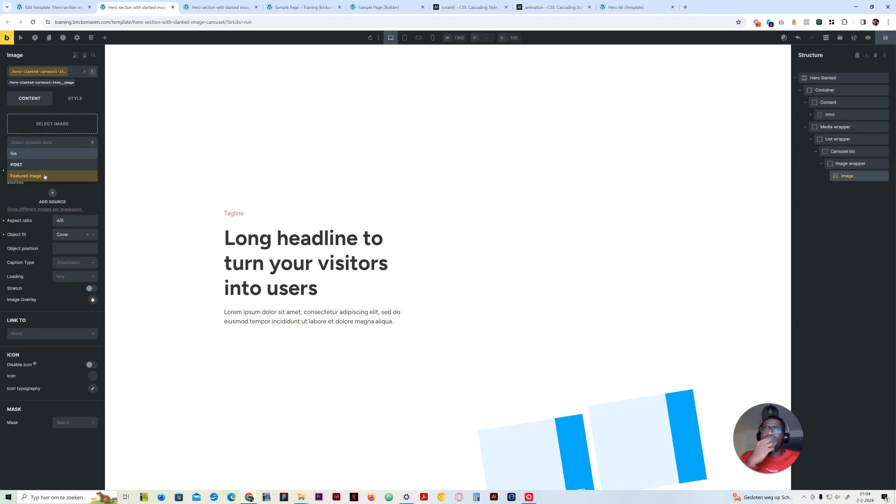
left_click(44, 177)
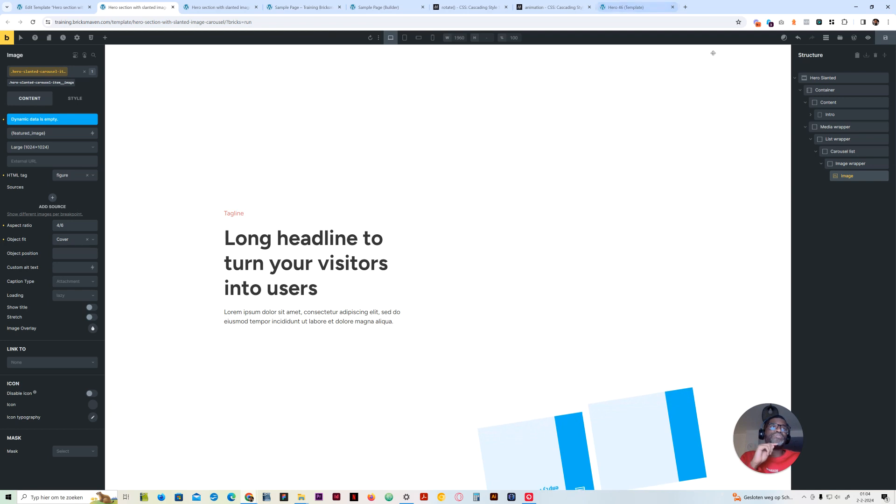
Enable a query loop on the image wrapper with post type Posts and 12 posts per page, and reload the canvas
left_click(845, 163)
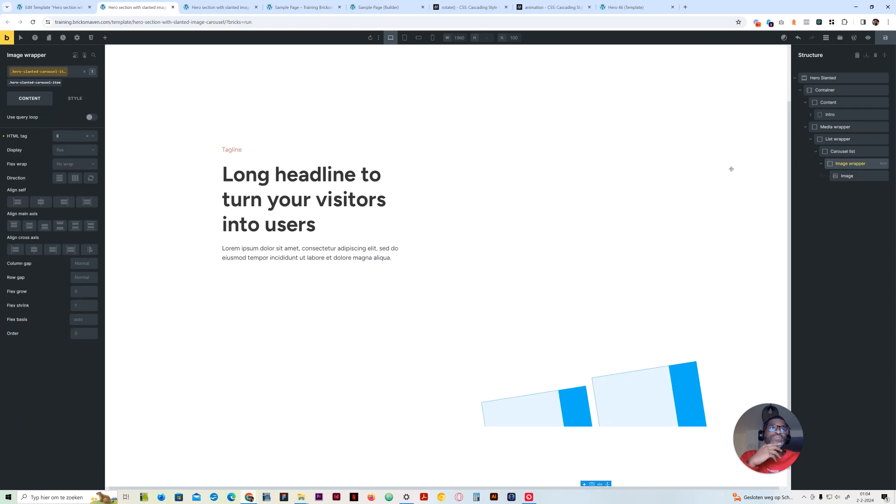
left_click(92, 118)
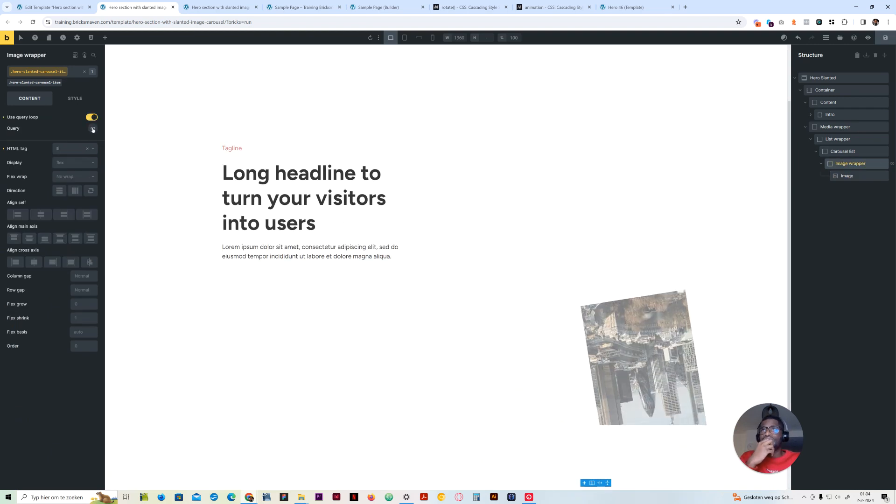
left_click(93, 129)
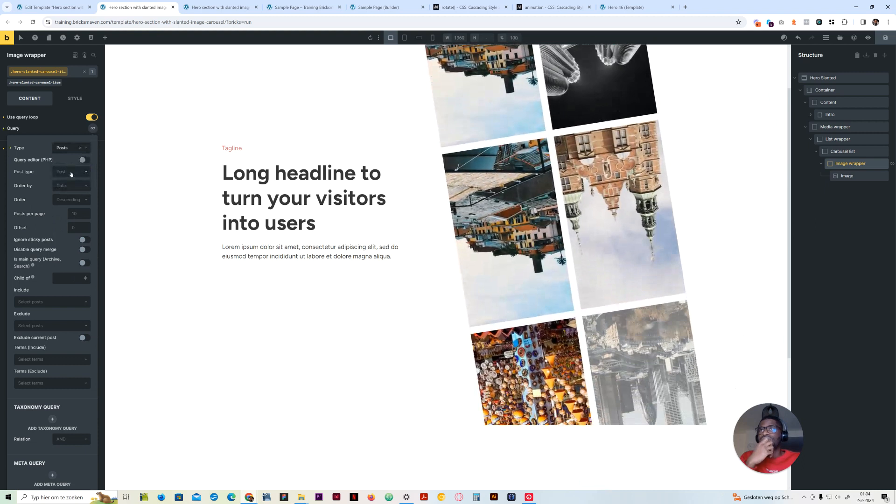
left_click(66, 184)
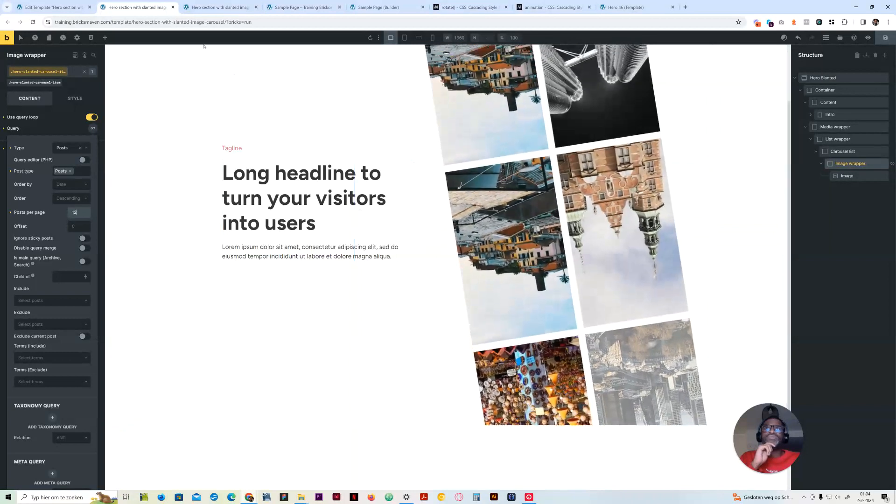
left_click(370, 40)
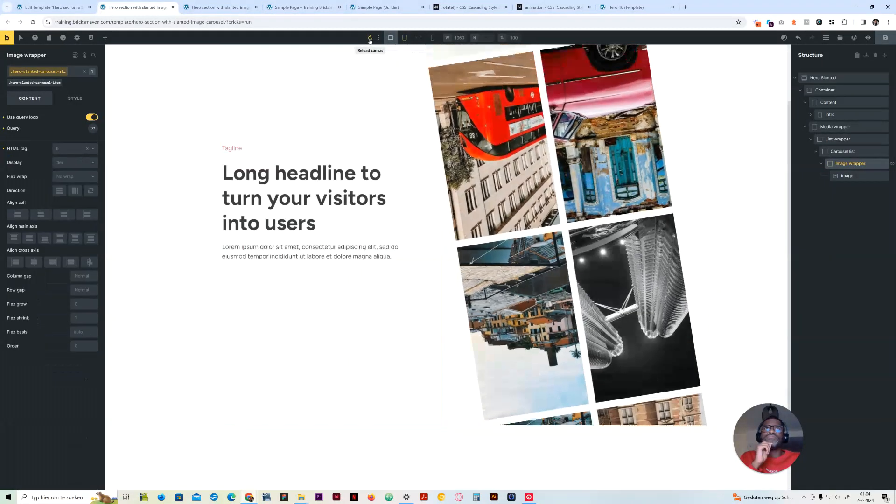
Set the --animation-duration variable in the carousel list's custom CSS to 45s
left_click(848, 152)
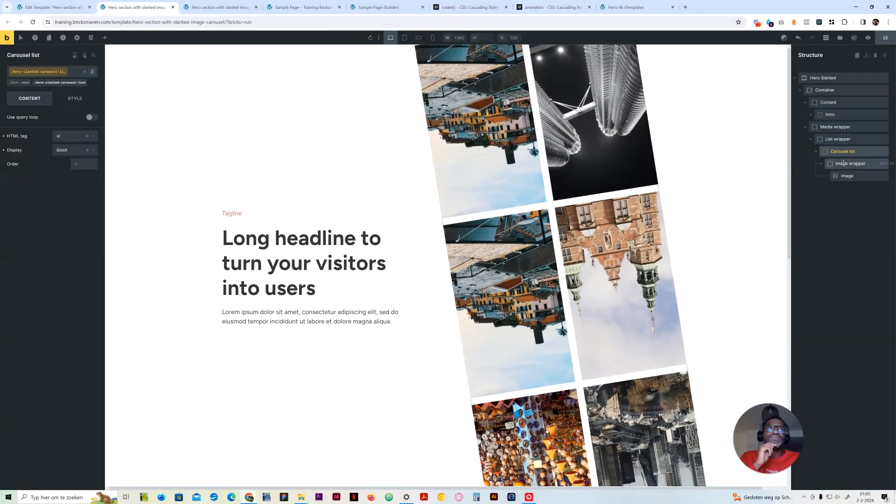
left_click(835, 140)
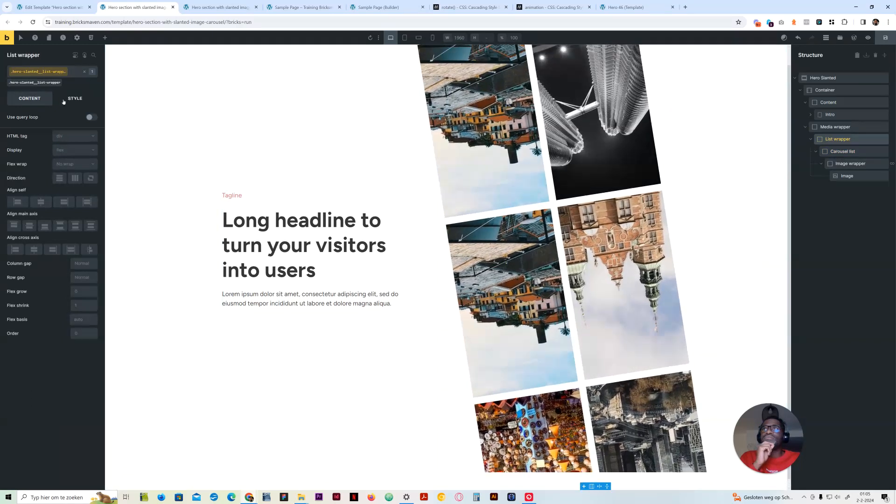
left_click(73, 99)
left_click(47, 248)
left_click(843, 151)
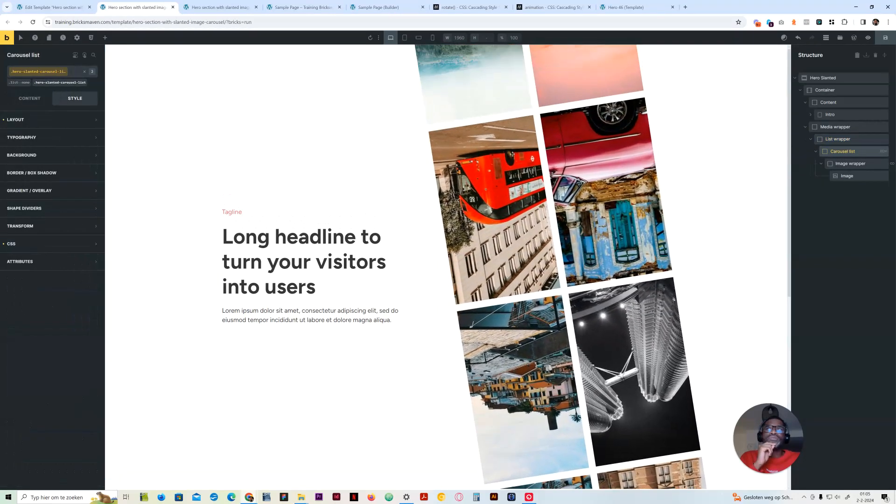
left_click(42, 244)
left_click(74, 383)
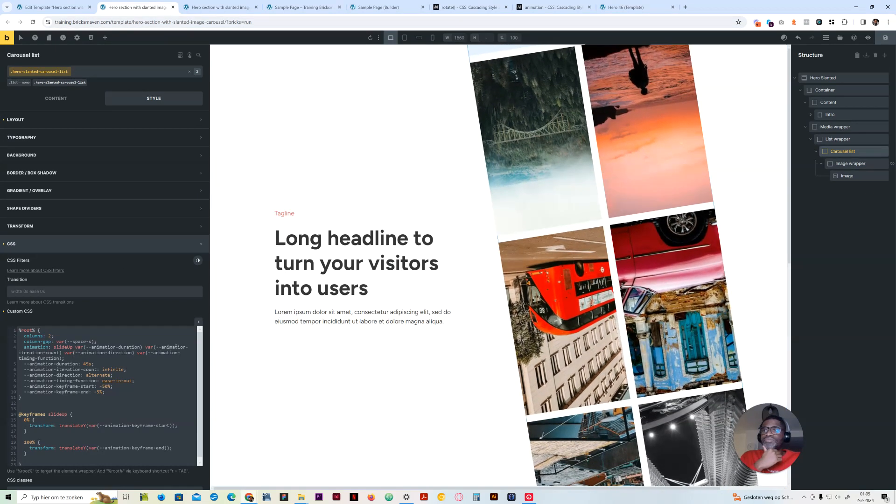
Try 45deg and 90deg as the rotate value in the media wrapper's custom CSS
left_click(837, 139)
left_click(835, 127)
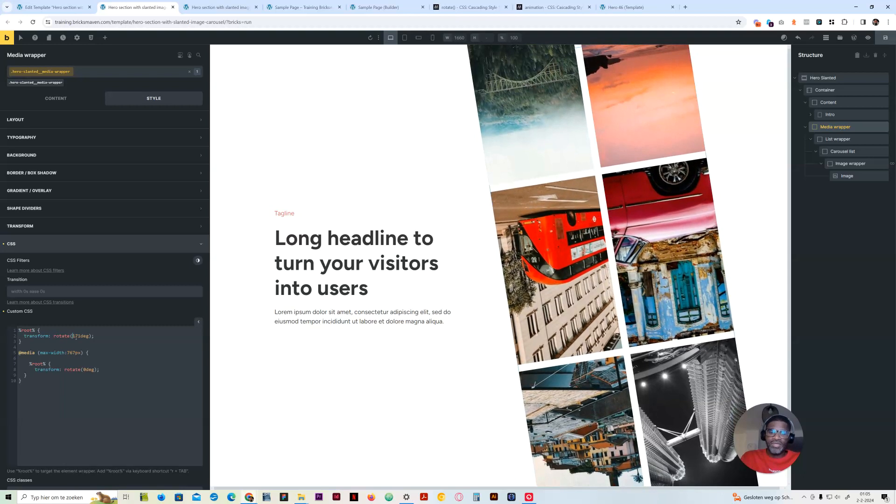
type("-")
left_click_drag(73, 336, 83, 336)
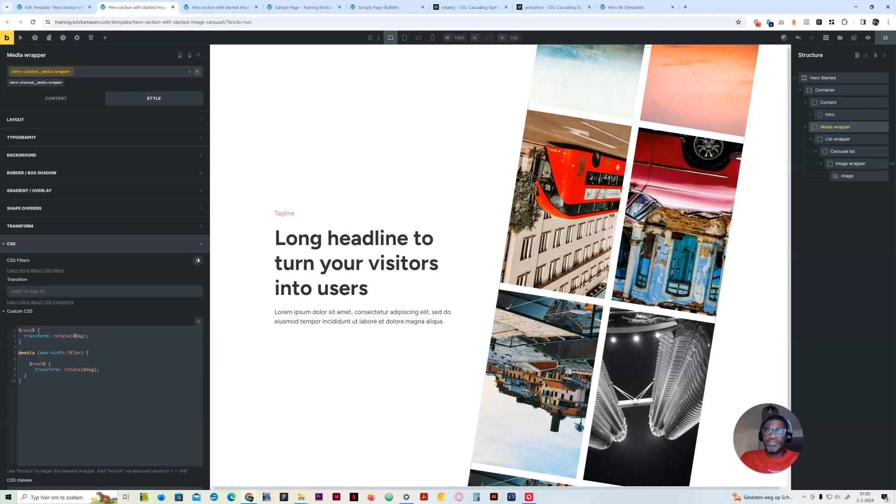
type("45")
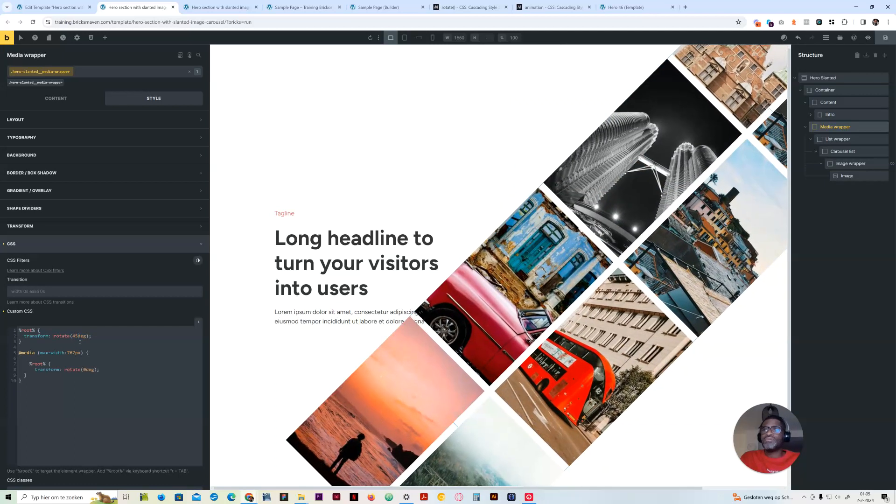
key("BackSpace")
key("BackSpace")
type("90")
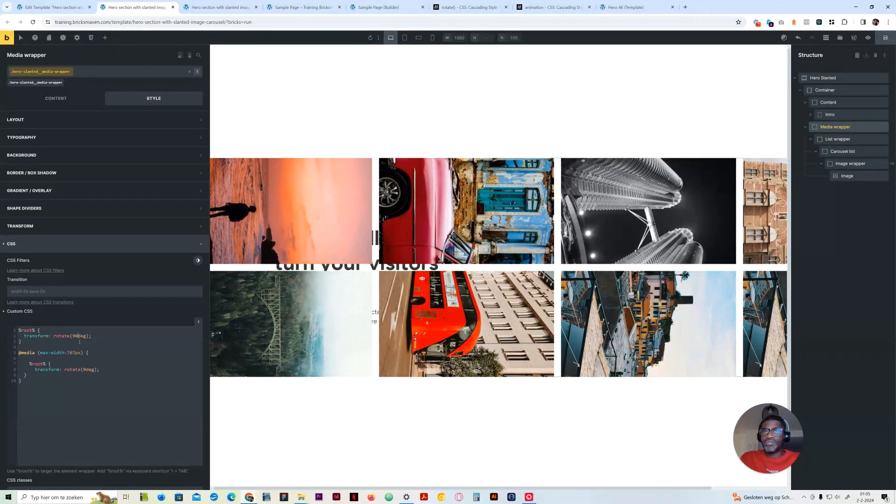
Set the media wrapper's rotation to -9deg, save the template and reload the front-end preview
key("BackSpace")
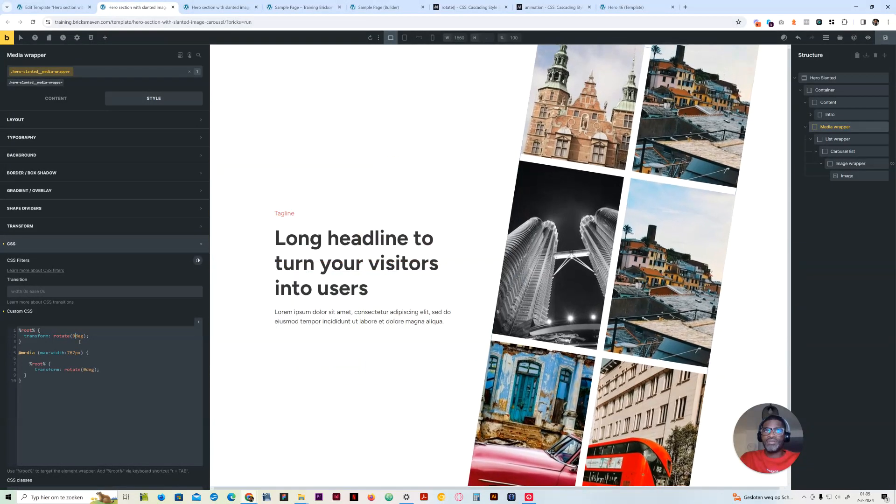
key("Left")
type("-")
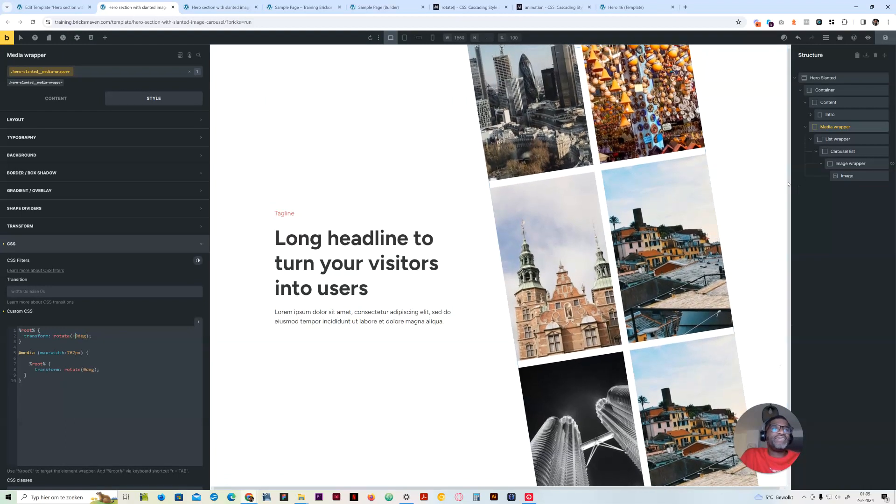
left_click(891, 41)
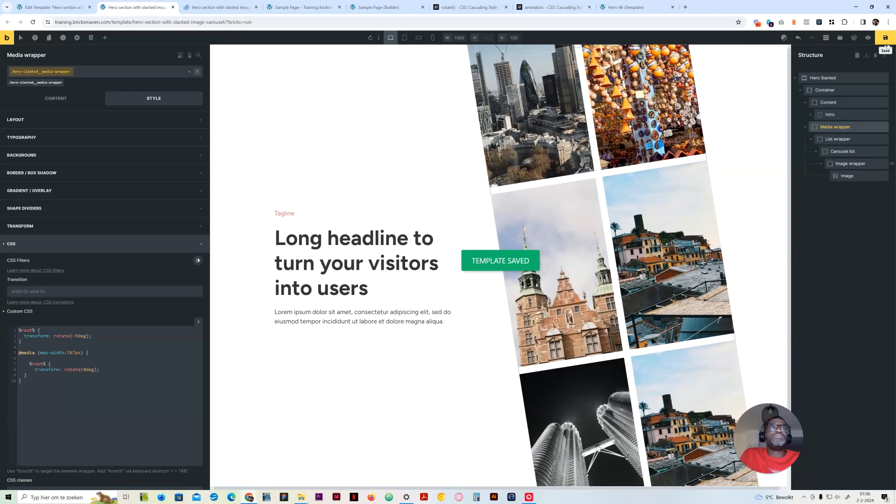
left_click(219, 7)
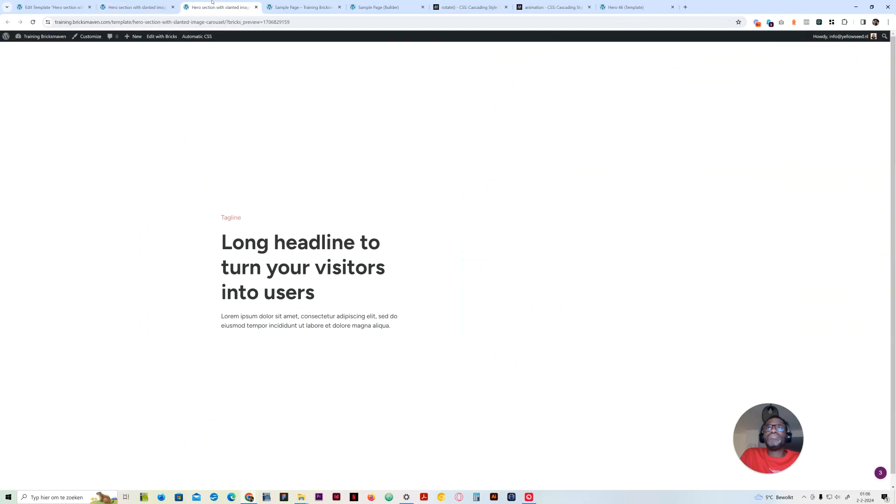
left_click(33, 22)
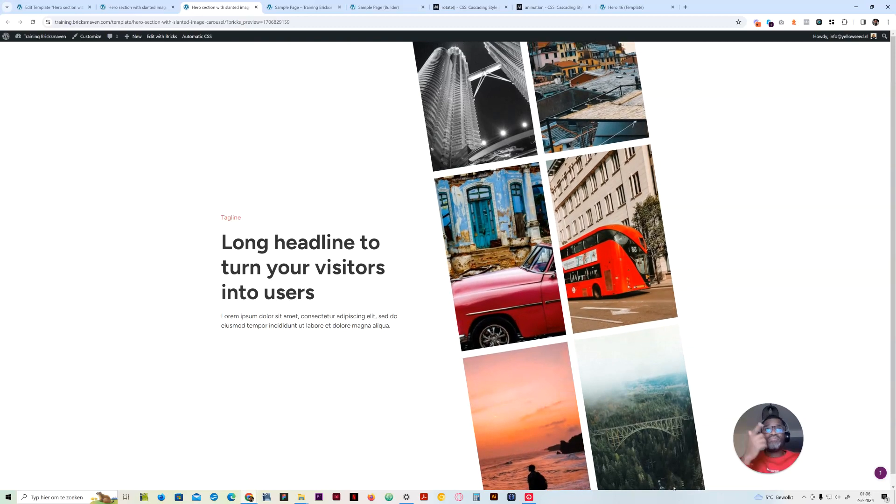
Try -15% as the carousel list's --animation-keyframe-end value and reload the front-end preview
left_click(136, 7)
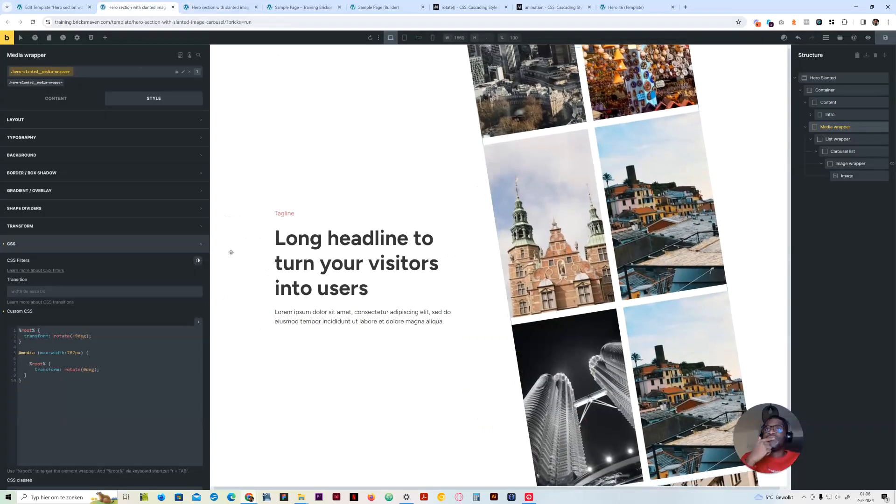
left_click(843, 151)
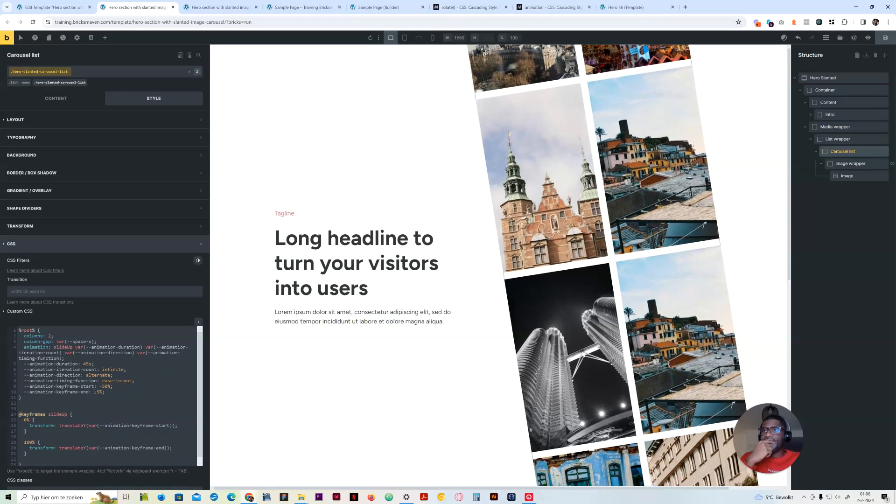
key("BackSpace")
type("15")
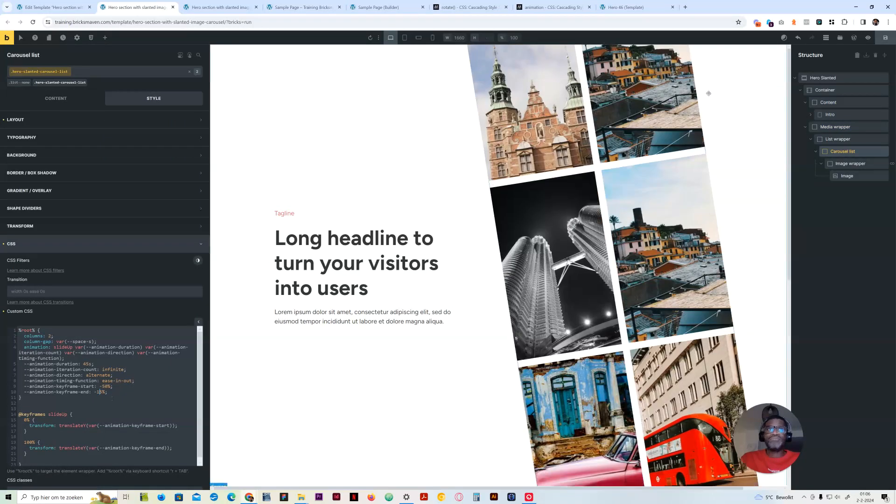
left_click(220, 7)
left_click(33, 22)
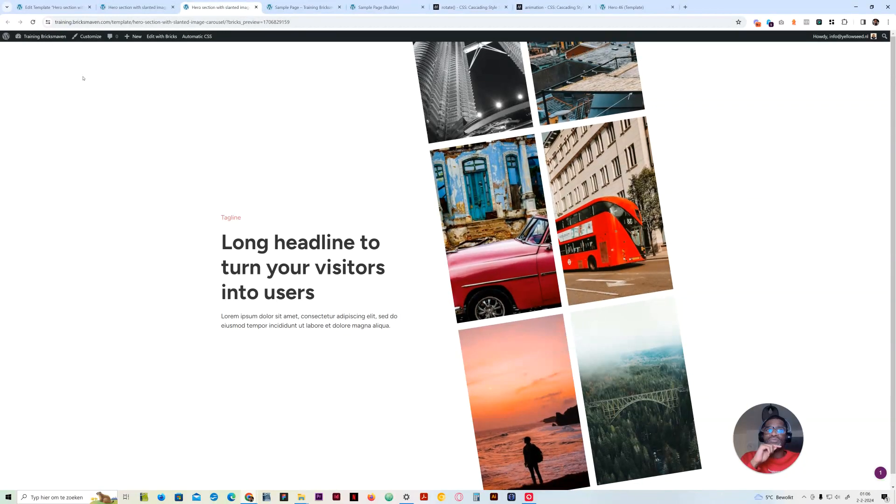
Set the carousel list's --animation-keyframe-end variable to 0%, save the template and reload the front-end preview
left_click(121, 7)
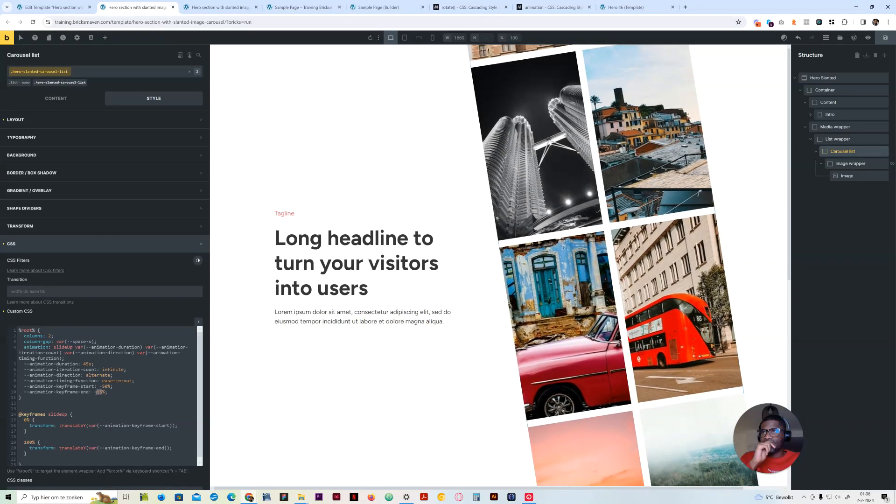
type("0")
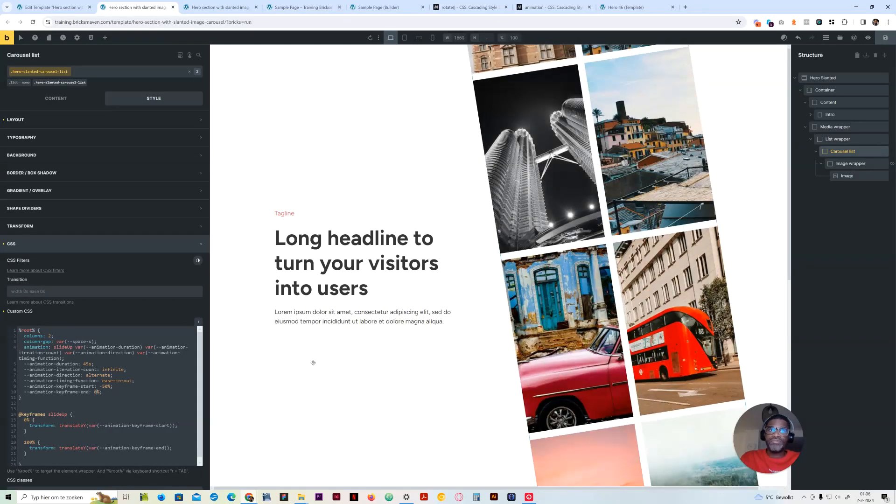
key("ctrl+s")
left_click(220, 7)
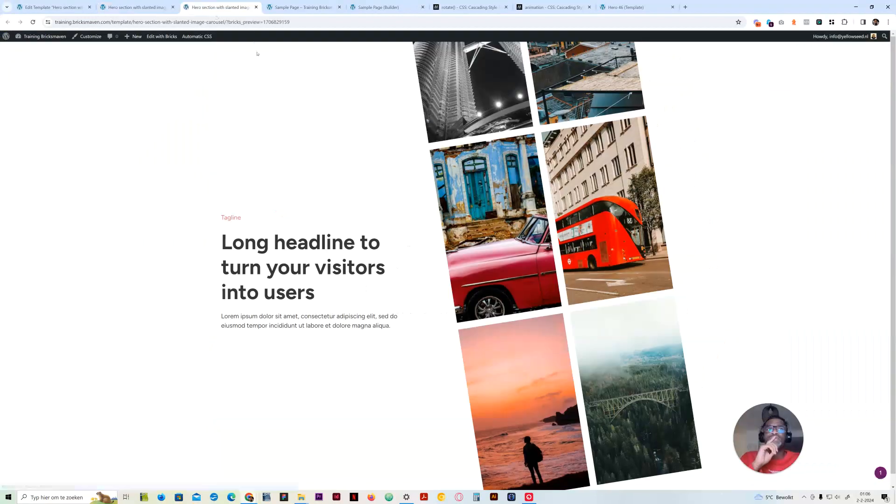
left_click(34, 22)
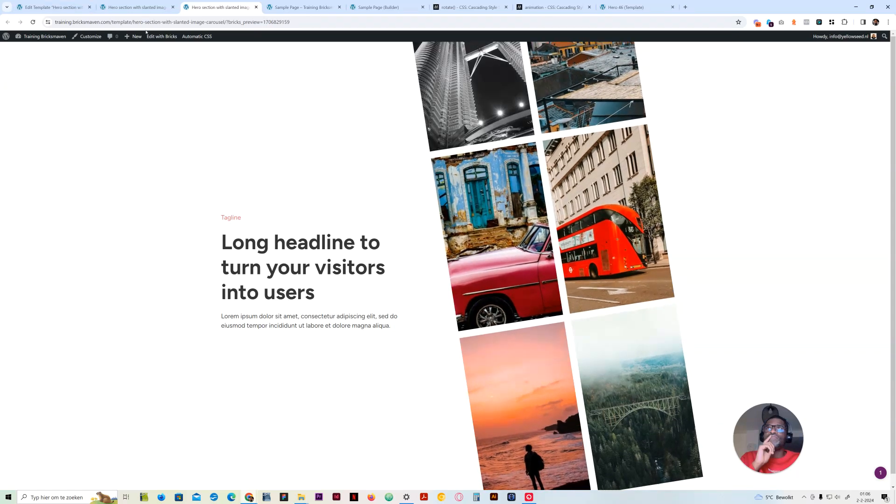
Set the carousel list's --animation-duration variable to 5s, save the template and check the front-end preview
left_click(133, 7)
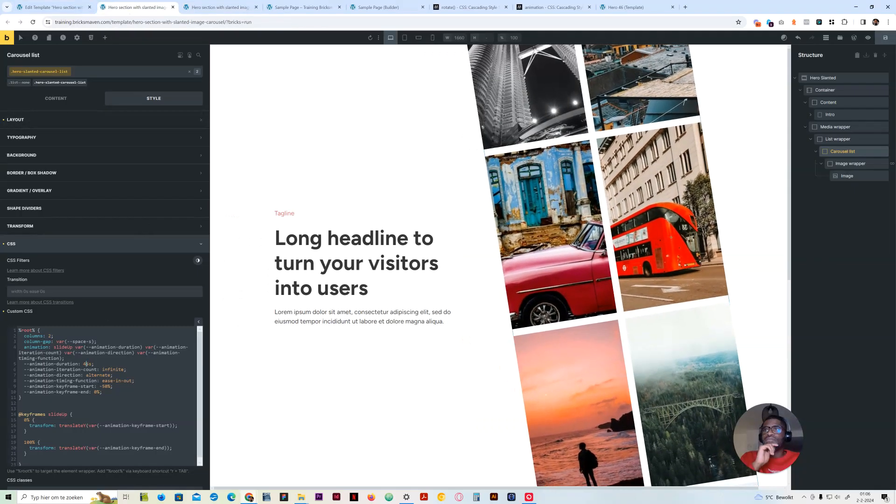
key("BackSpace")
left_click(893, 41)
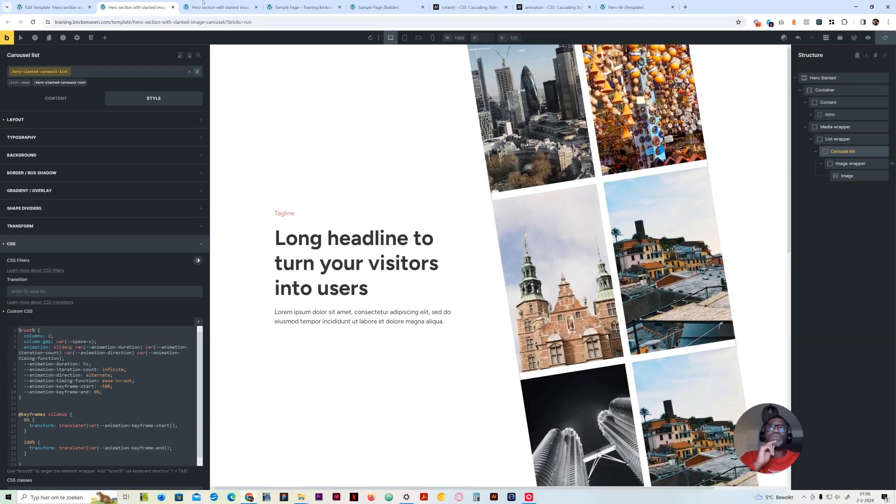
left_click(229, 6)
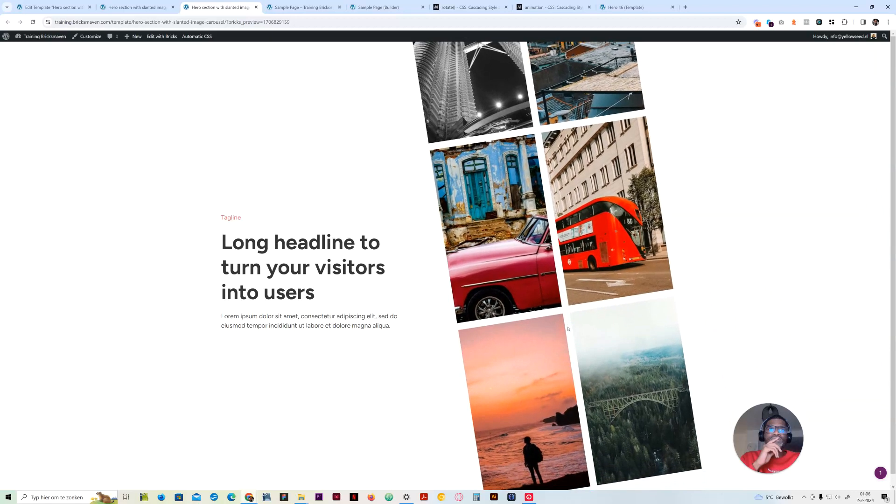
Try -40% as the carousel list's --animation-keyframe-start and -20% as --animation-keyframe-end, save and check the front-end preview
left_click(151, 7)
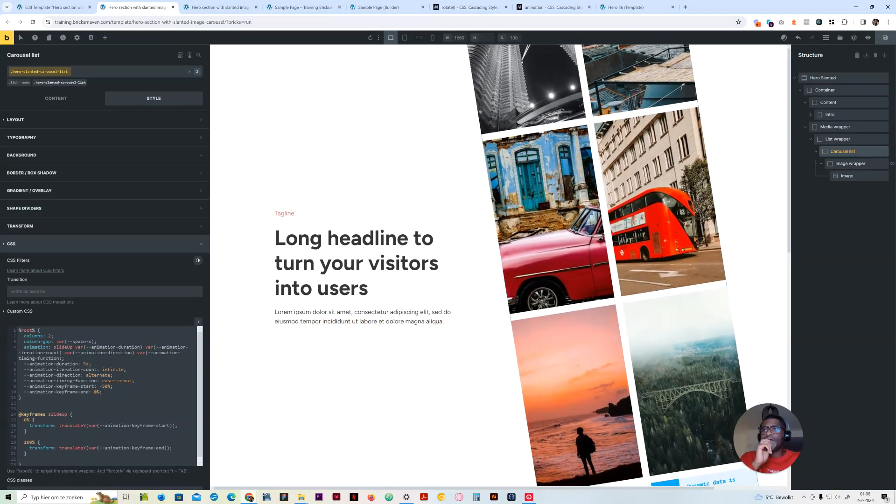
type("2")
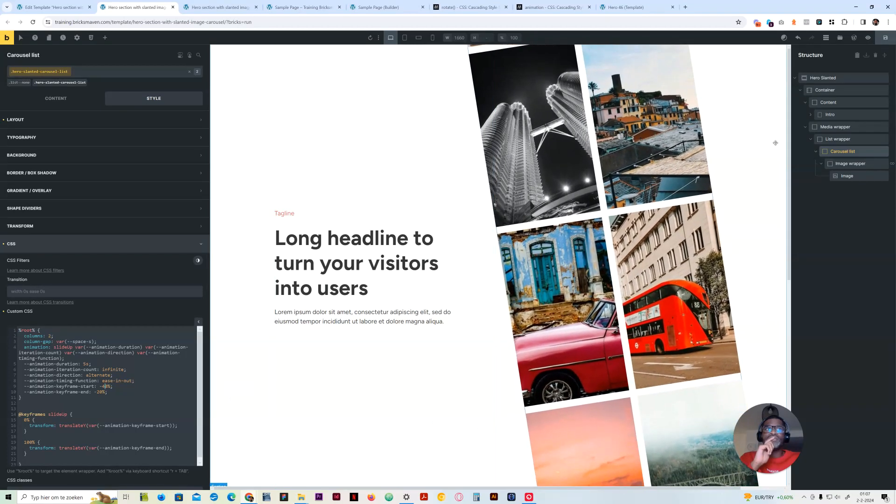
left_click(885, 37)
left_click(199, 7)
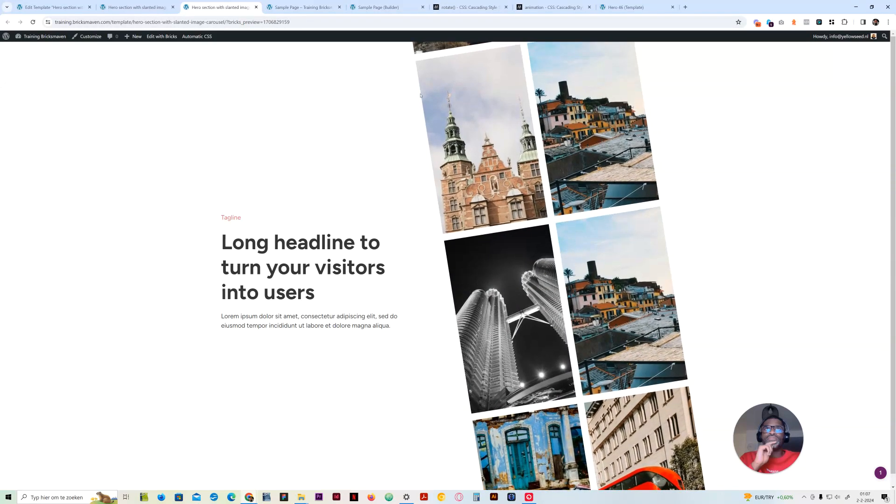
Set the carousel list's --animation-keyframe-start variable to -45%, save the template and check the front-end preview
left_click(135, 7)
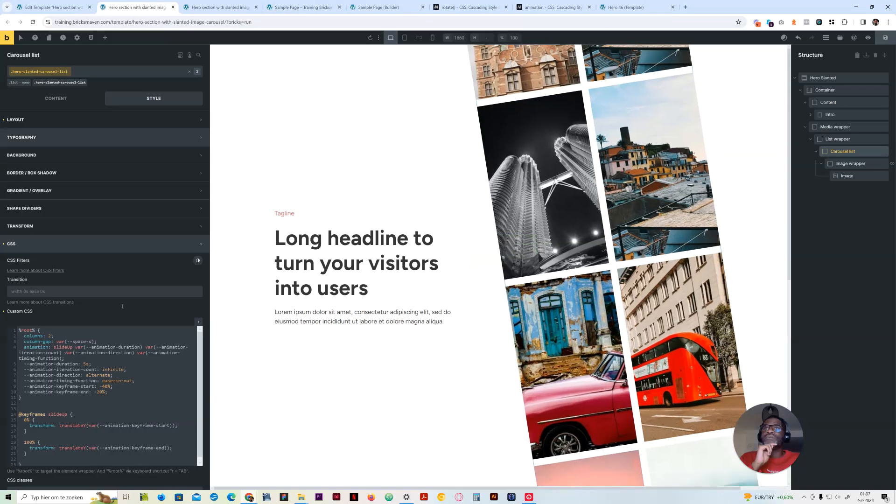
left_click(109, 386)
key("BackSpace")
type("5")
left_click(885, 38)
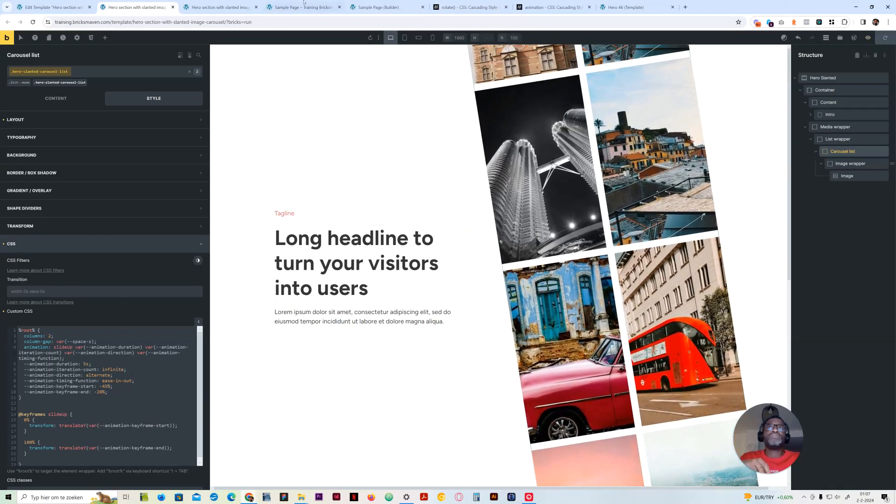
left_click(219, 7)
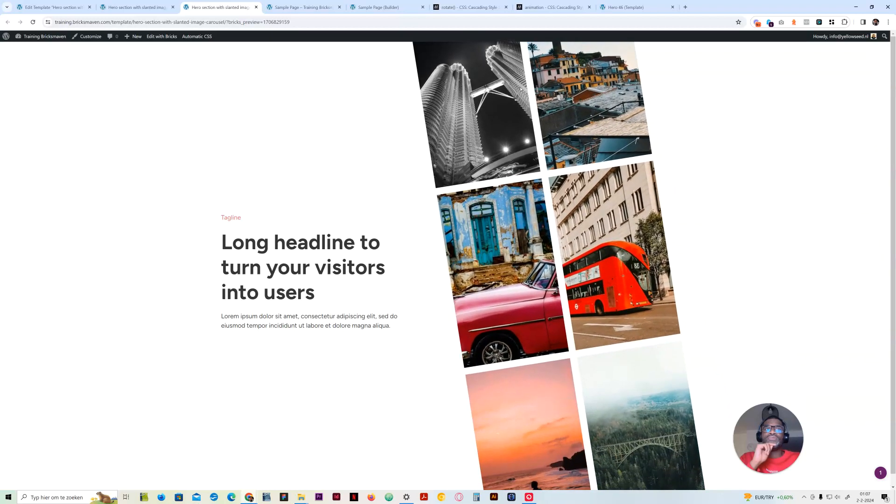
Set the carousel list's --animation-timing-function variable to linear, keeping alternate as the --animation-direction value
left_click(145, 7)
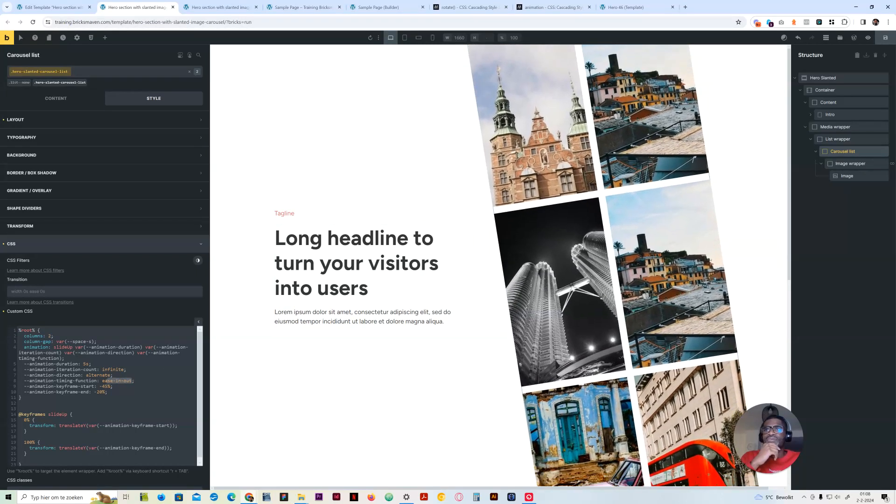
type("linear")
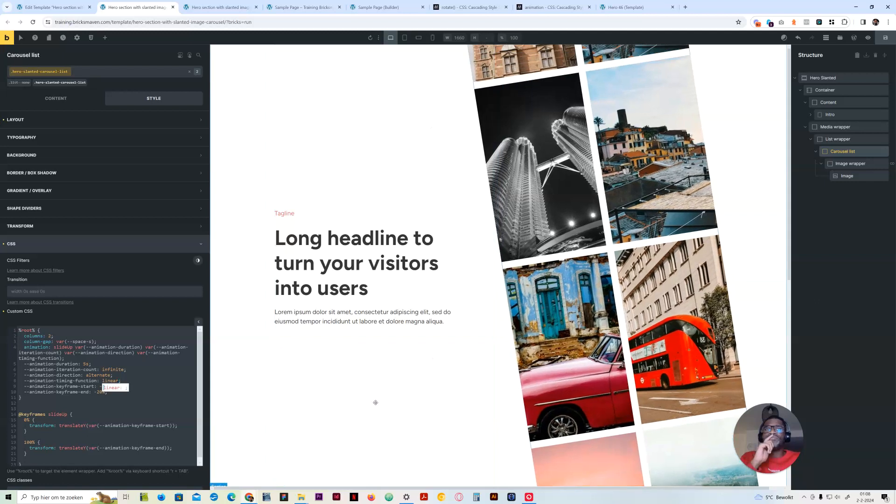
left_click(93, 392)
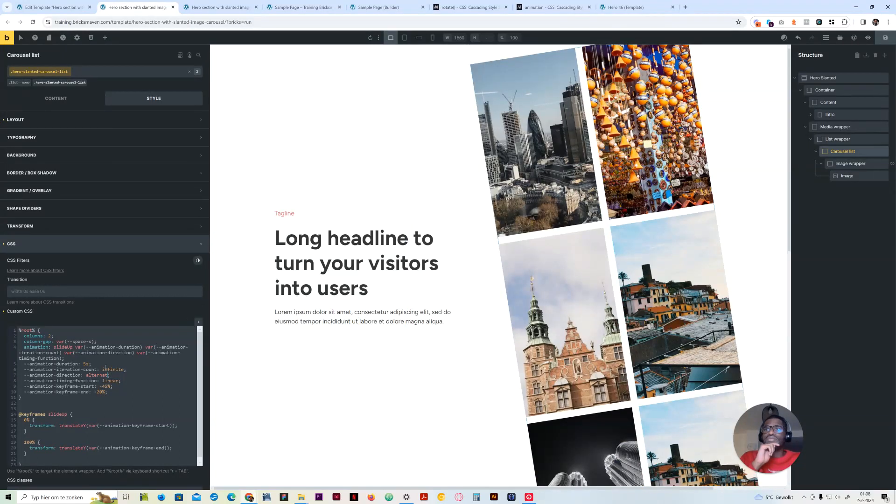
type("e")
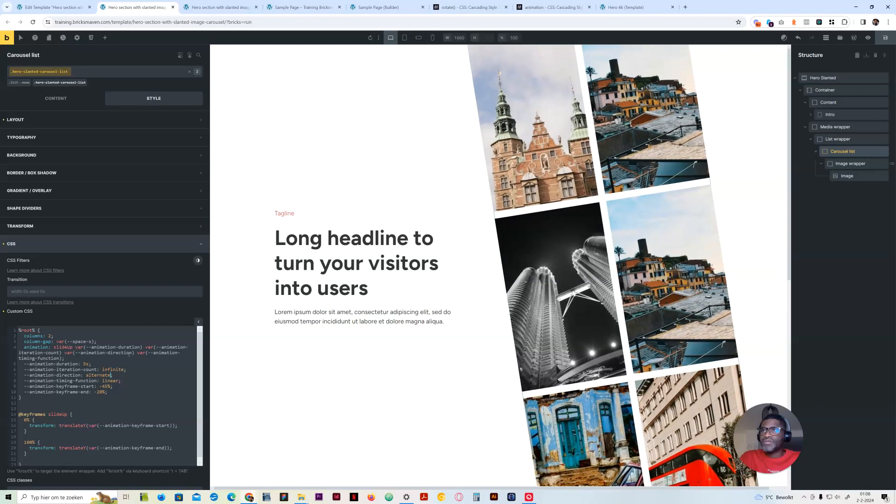
Try the animation shorthand without var(--animation-direction), using 0% as the keyframe start and 50% and -50% as the keyframe end
left_click_drag(135, 353, 64, 353)
key("BackSpace")
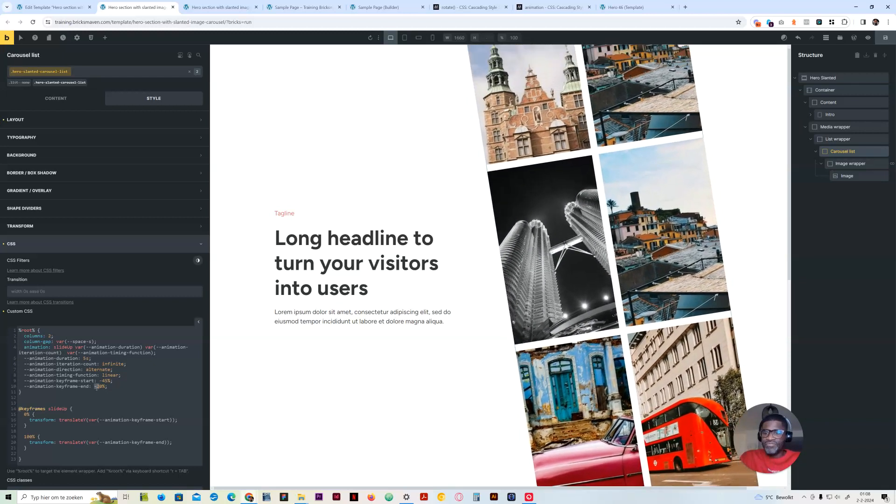
type("5")
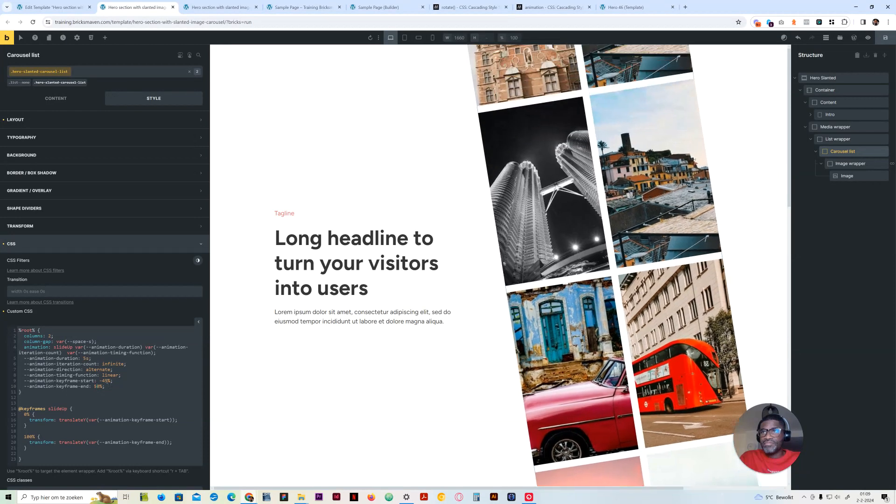
double_click(105, 381)
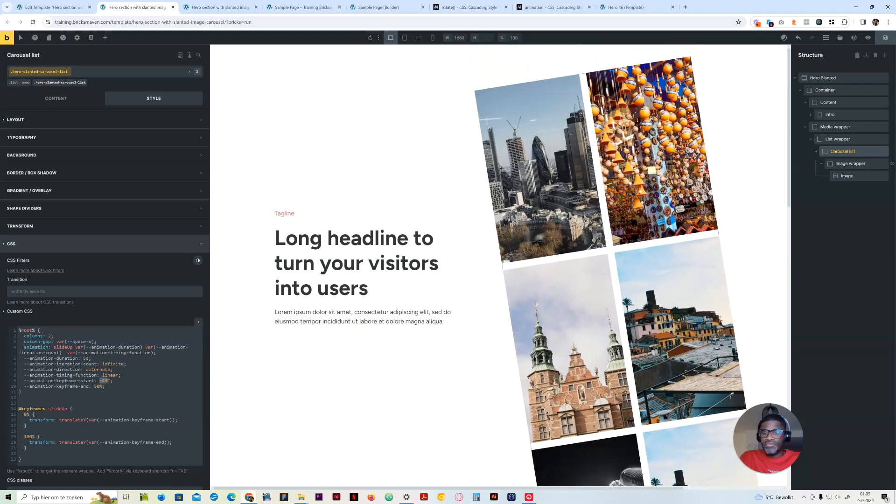
type("0")
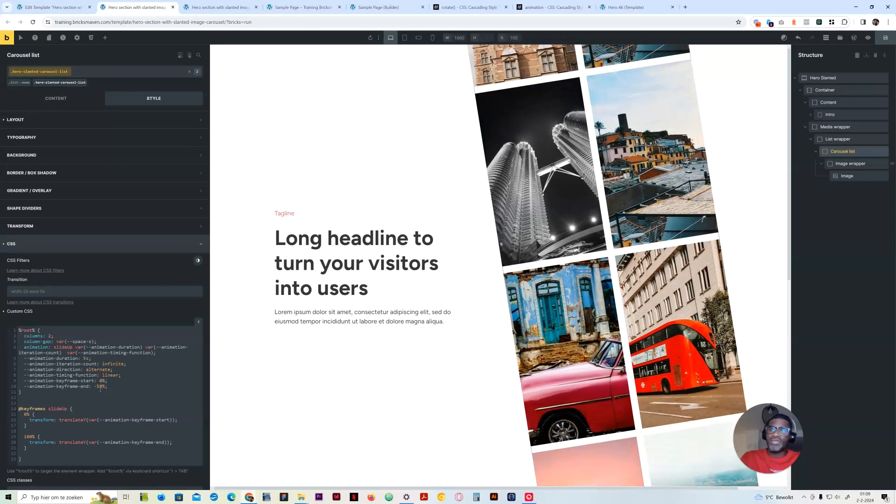
Try a 0% keyframe end with 50% and -50% keyframe starts, and put var(--animation-direction) back into the animation shorthand
key("BackSpace")
key("BackSpace")
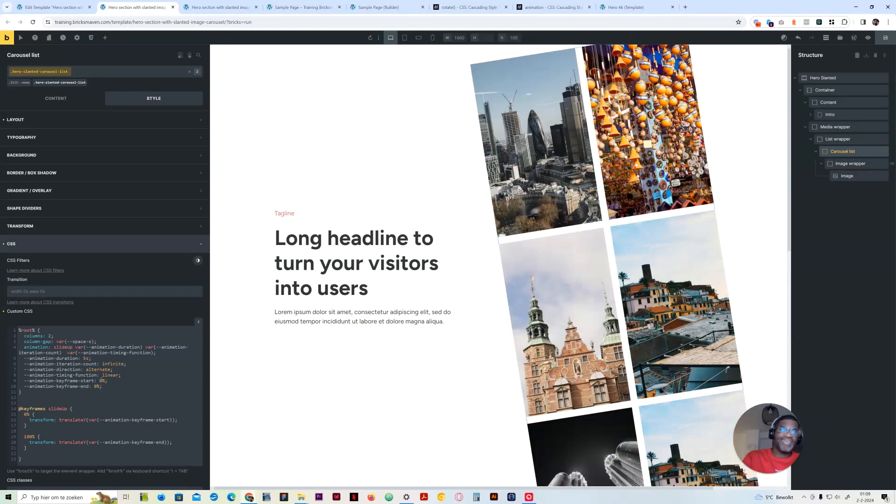
left_click(100, 381)
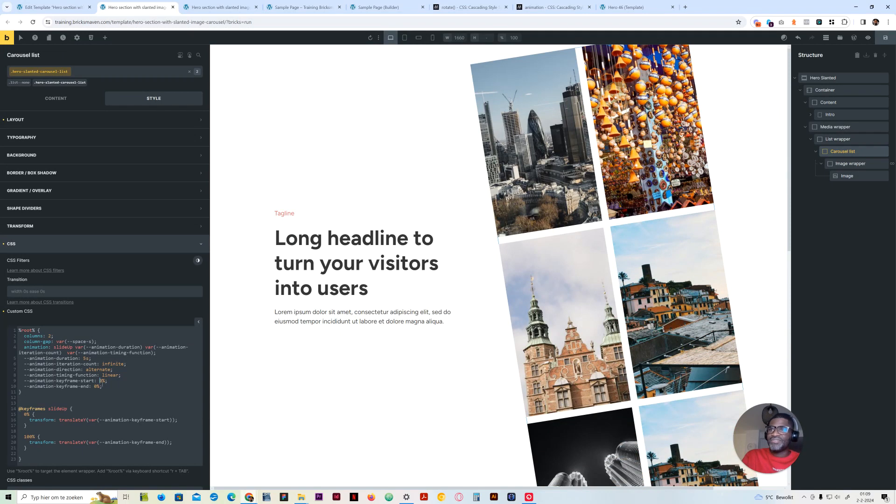
type("5")
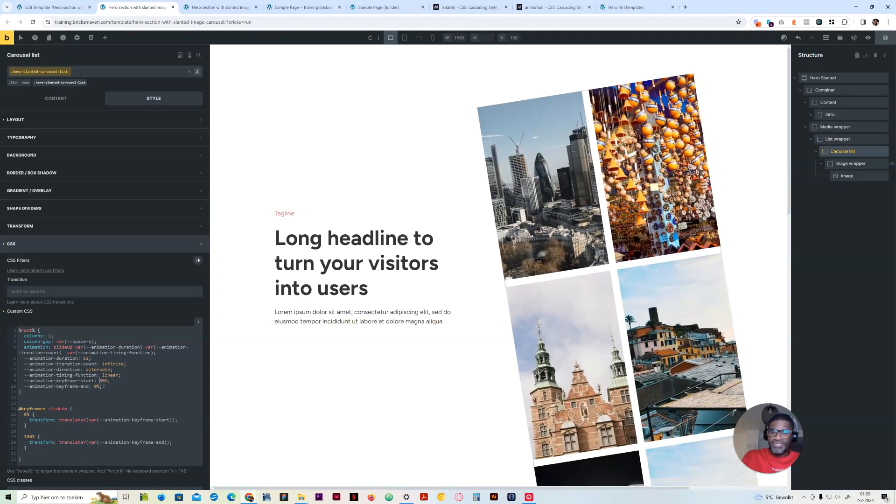
type("-")
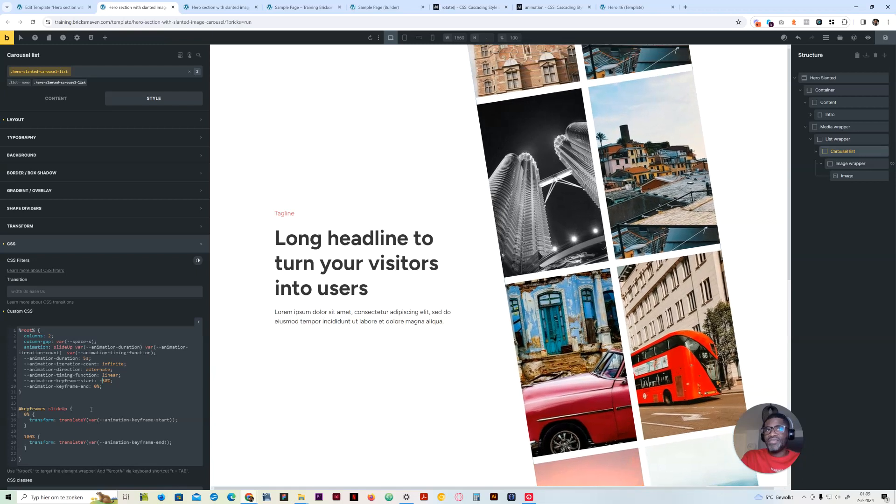
key("BackSpace")
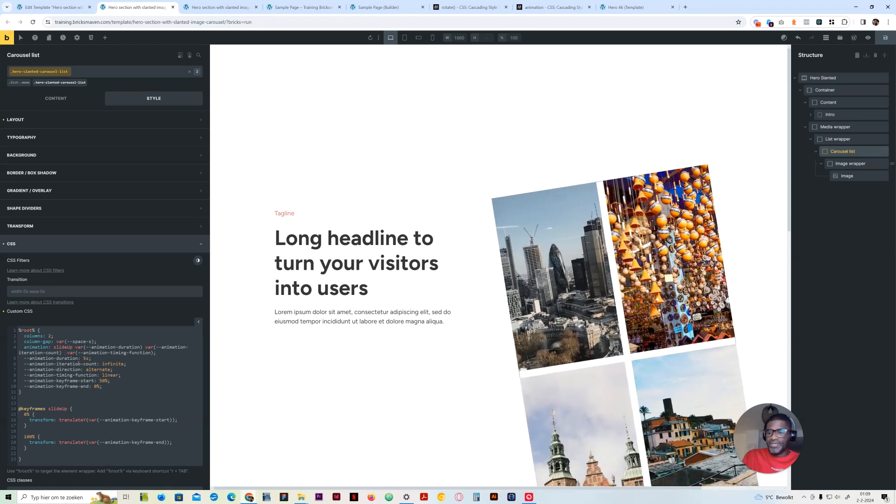
type("var(--animation-direction)")
Set --animation-keyframe-start to -45% and --animation-keyframe-end to -25%, save the template and check the front-end preview
left_click(110, 386)
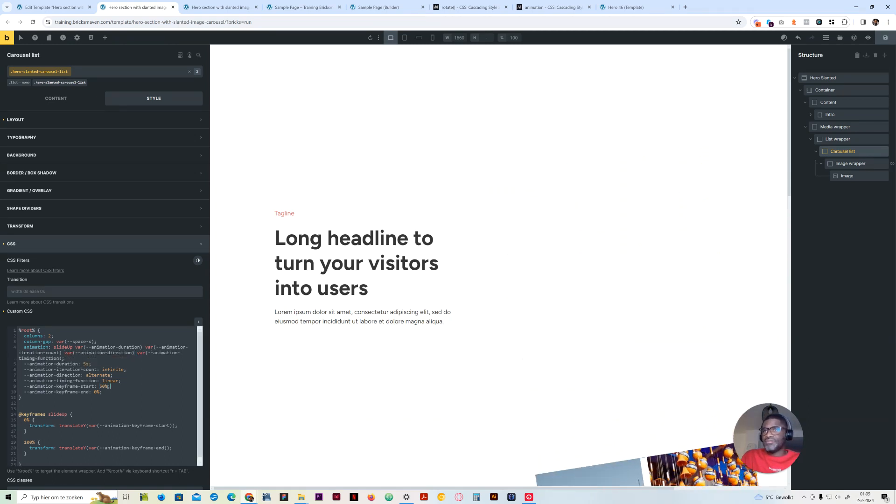
type("-")
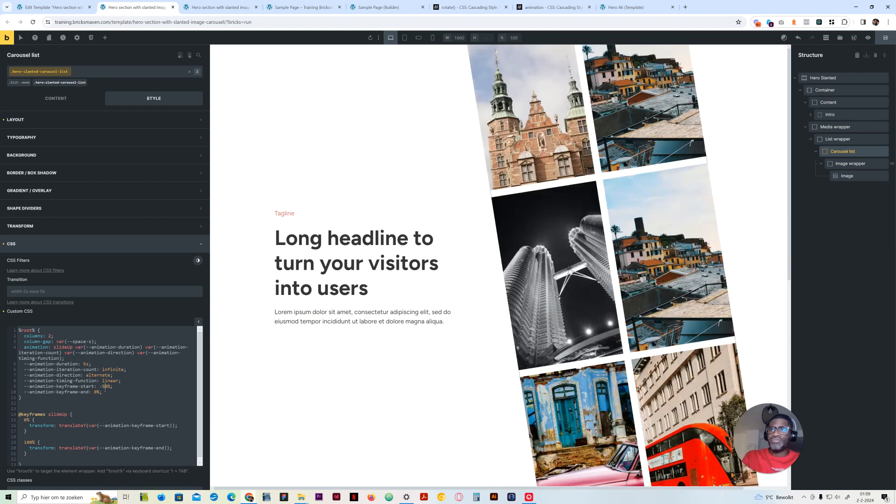
key("BackSpace")
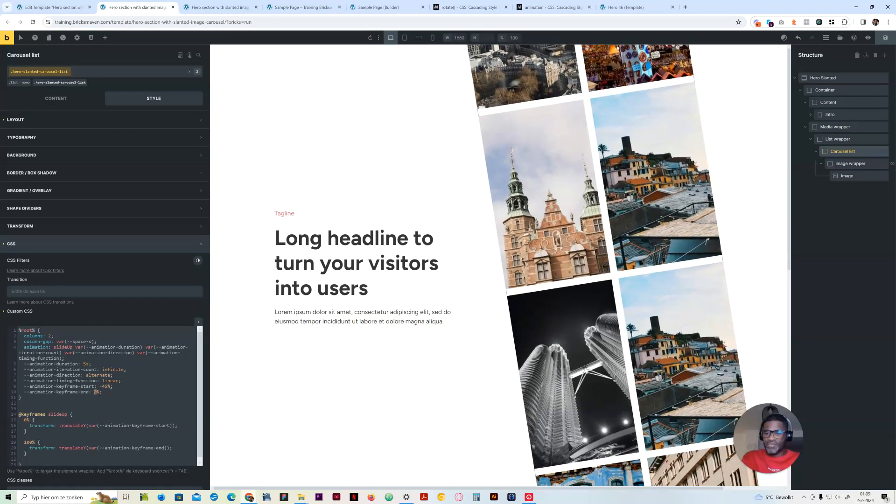
type("-25")
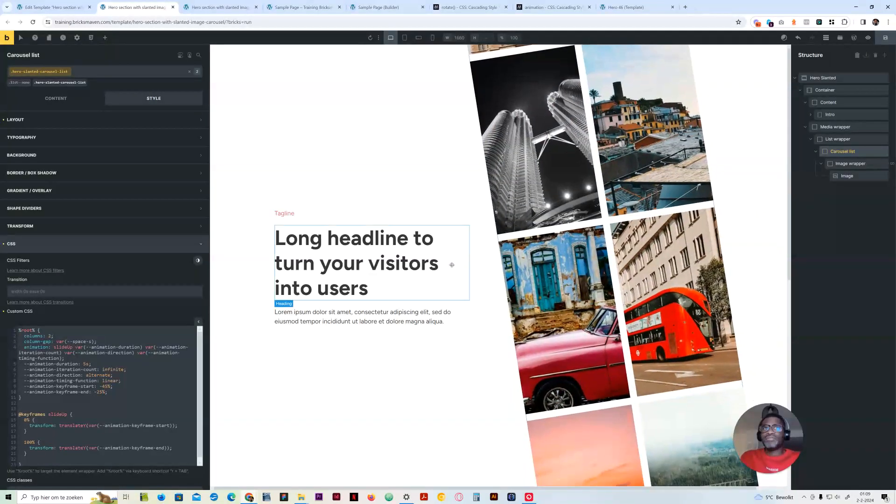
left_click(881, 41)
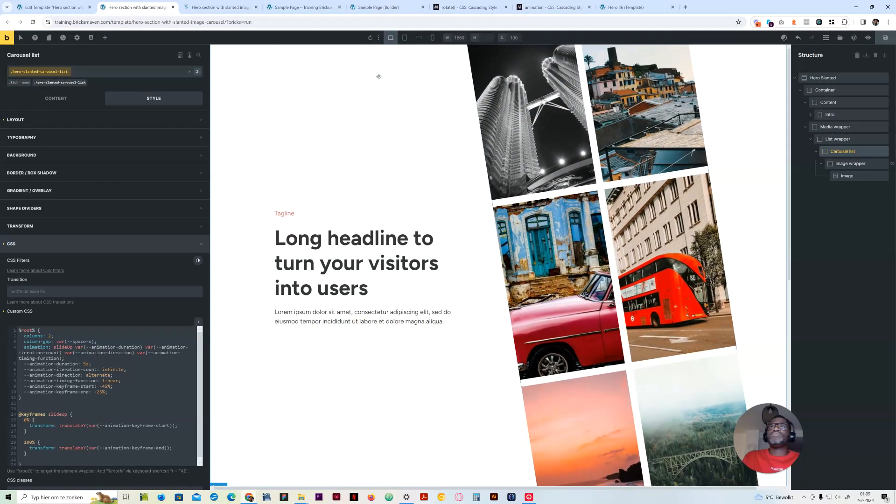
key("ctrl+Tab")
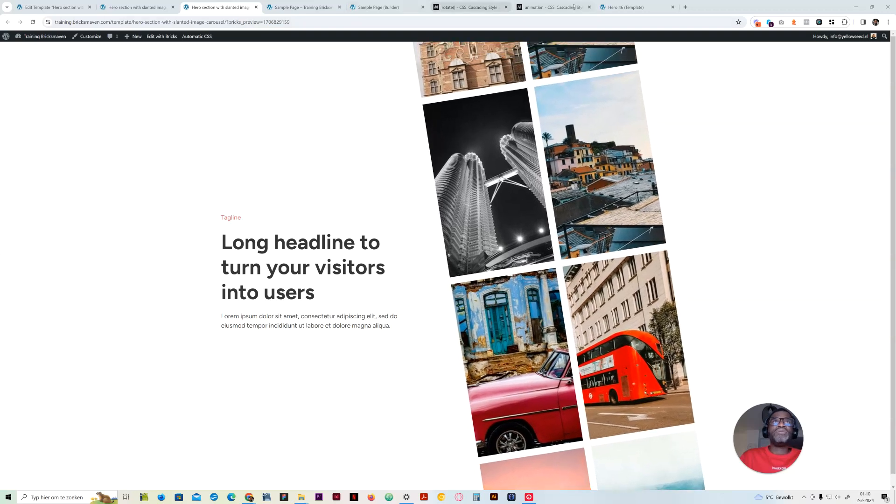
Examine in the Hero 46 template how the Media element's two Images blocks and their nested image lists are structured
left_click(611, 8)
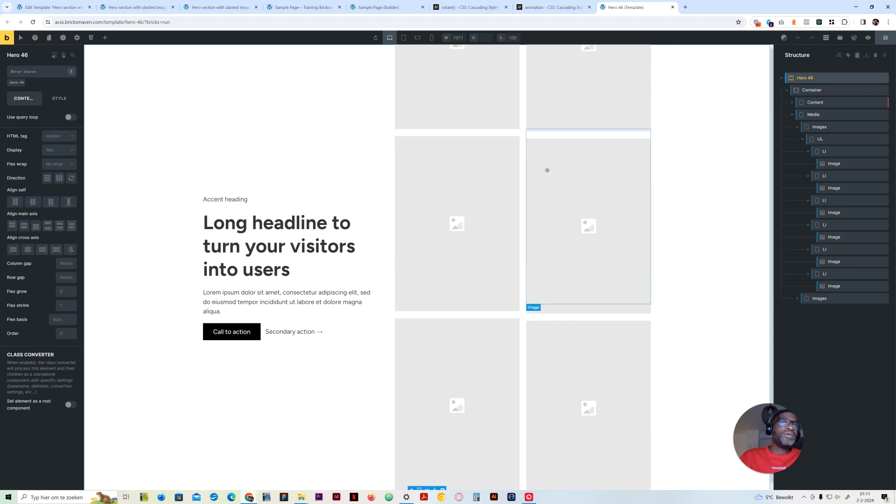
right_click(473, 270)
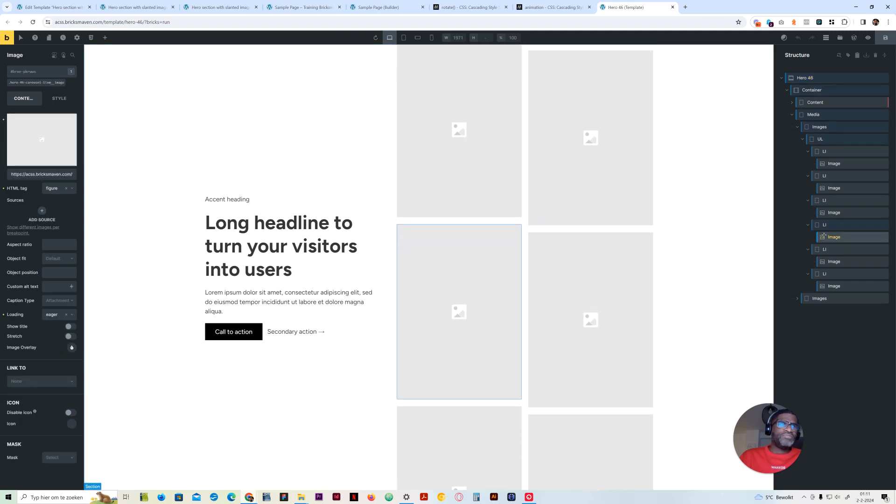
left_click(798, 127)
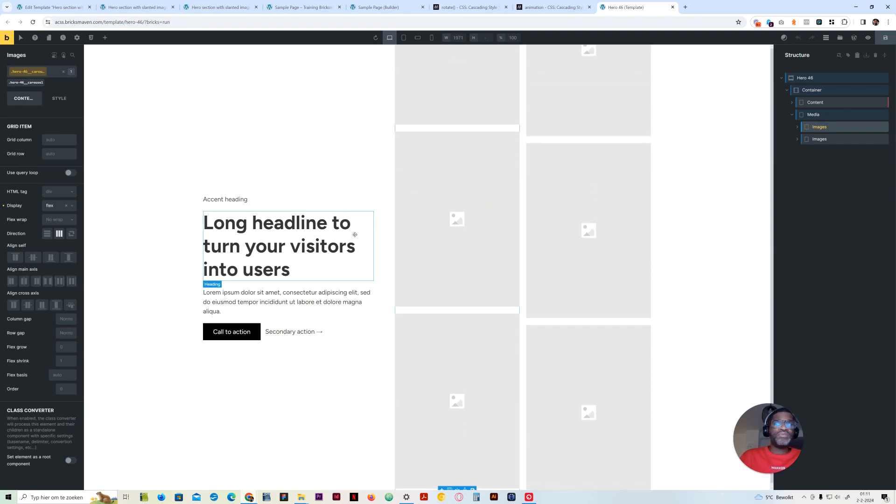
left_click(817, 139)
left_click(818, 128)
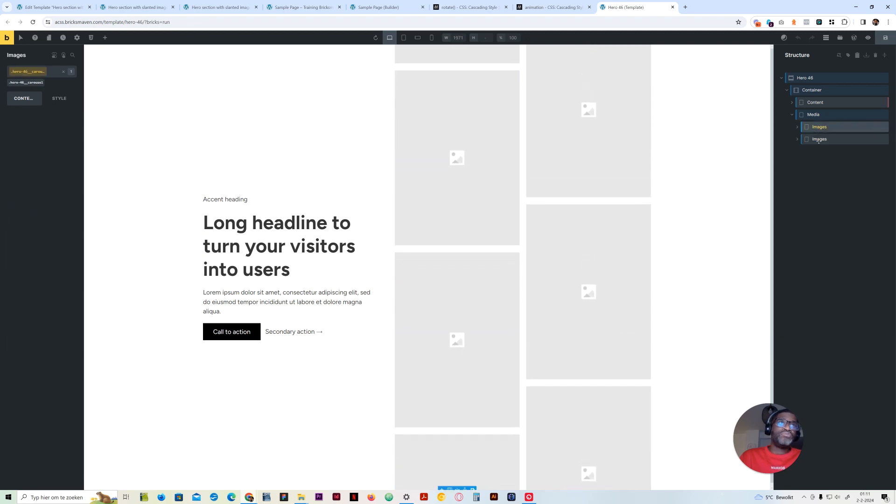
left_click(818, 140)
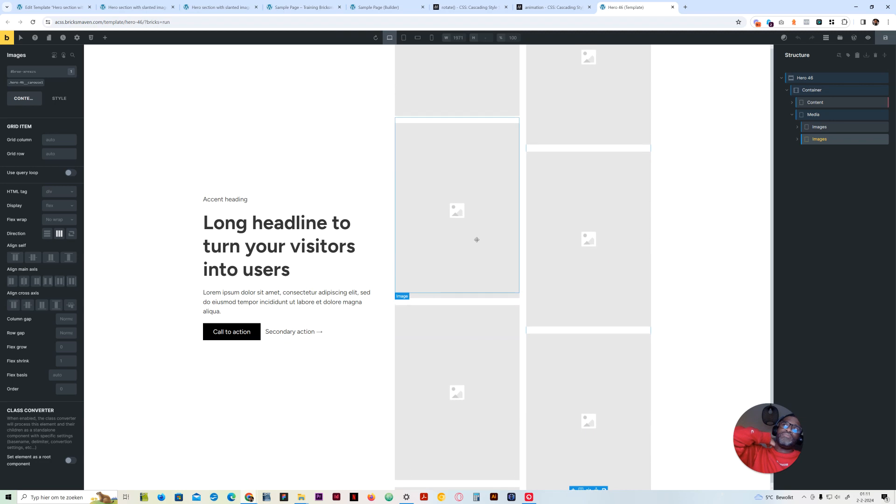
left_click(798, 128)
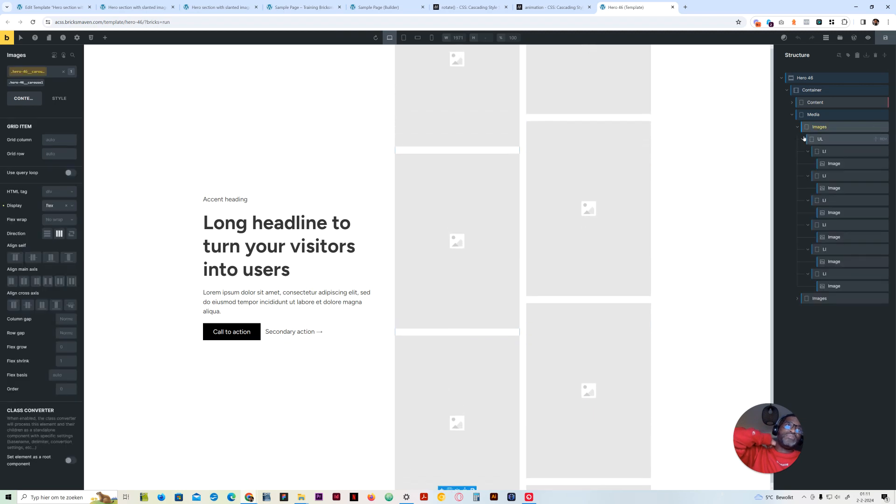
left_click(798, 127)
left_click(798, 139)
left_click(798, 129)
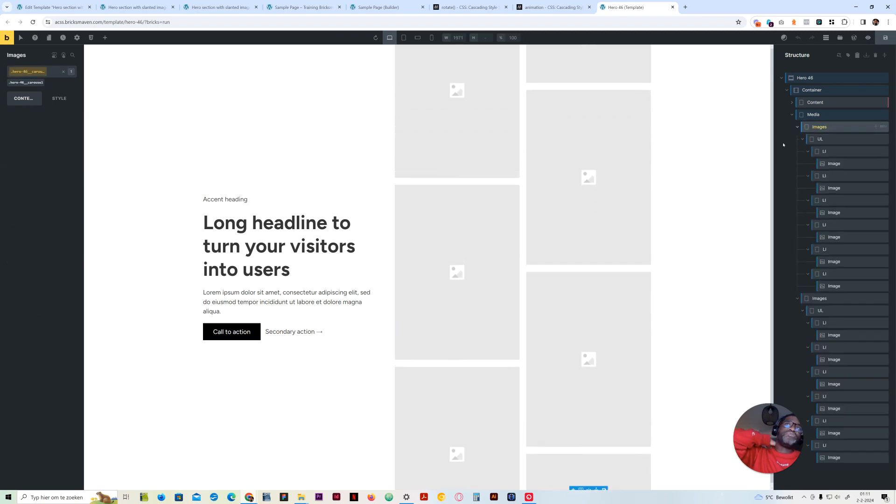
Return to the slanted hero template and collapse the image wrapper and carousel list in its element structure
left_click(135, 7)
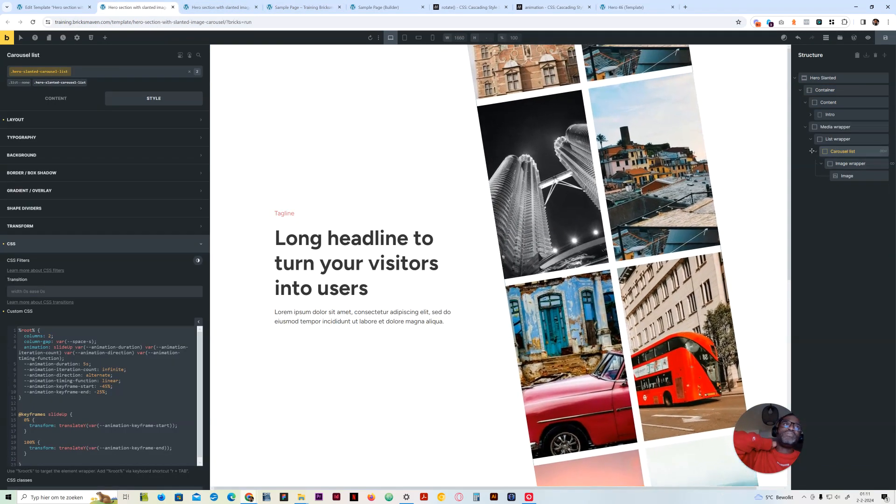
left_click(820, 164)
left_click(816, 153)
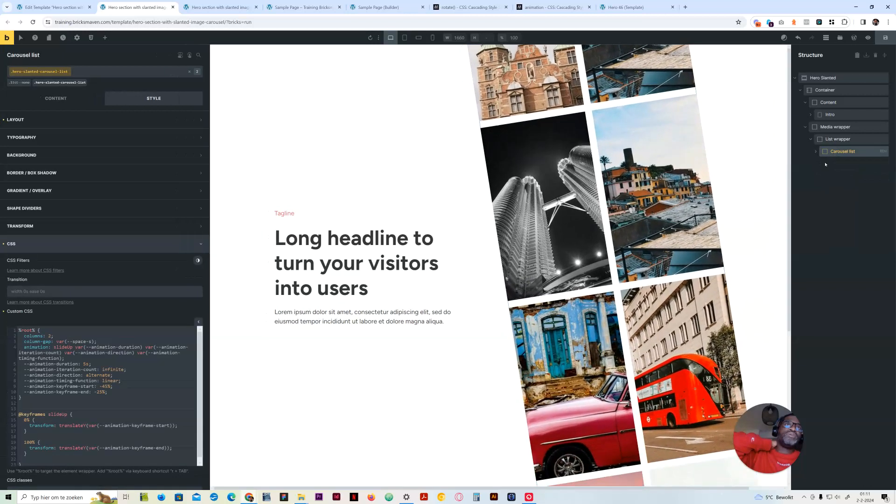